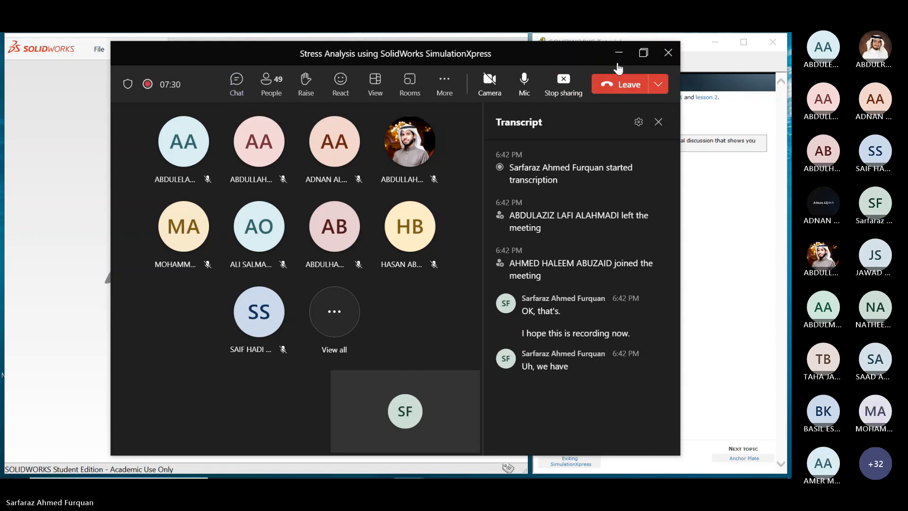
- Check the meeting's recording and transcription options, and minimize the meeting window
click(445, 81)
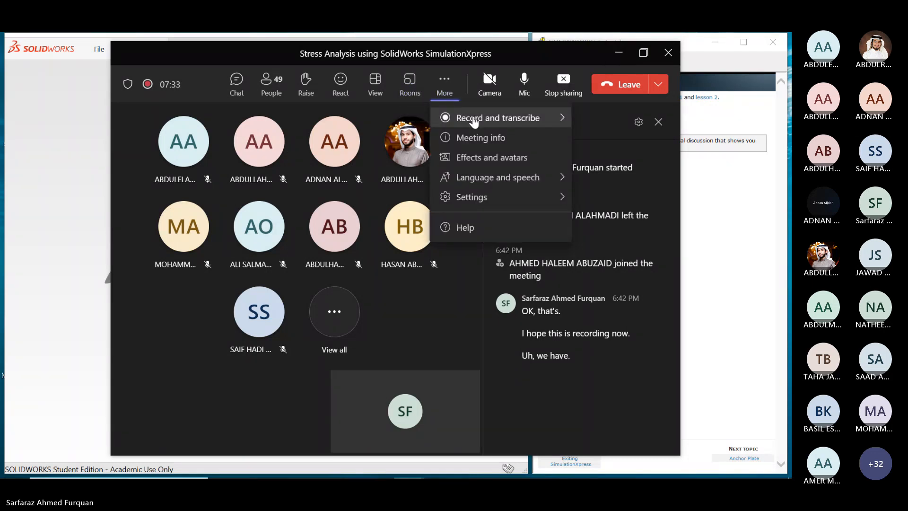
mouse_move(474, 121)
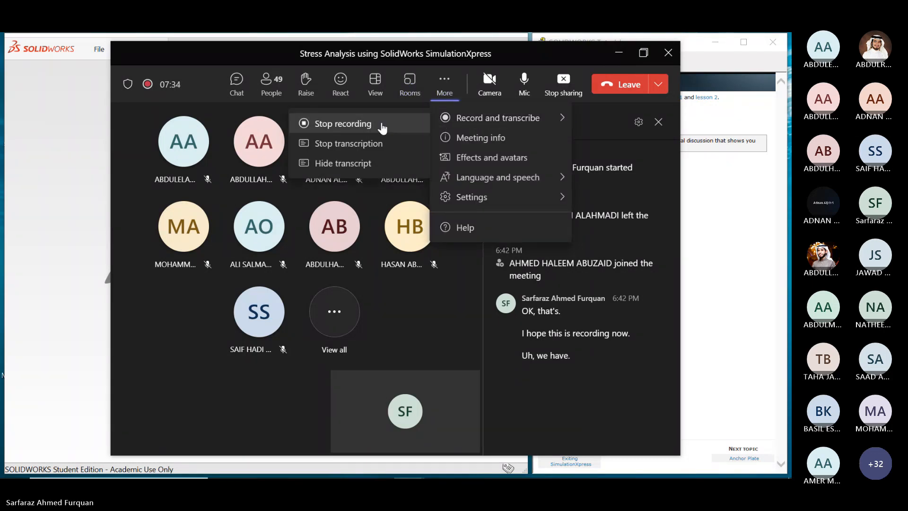
click(619, 53)
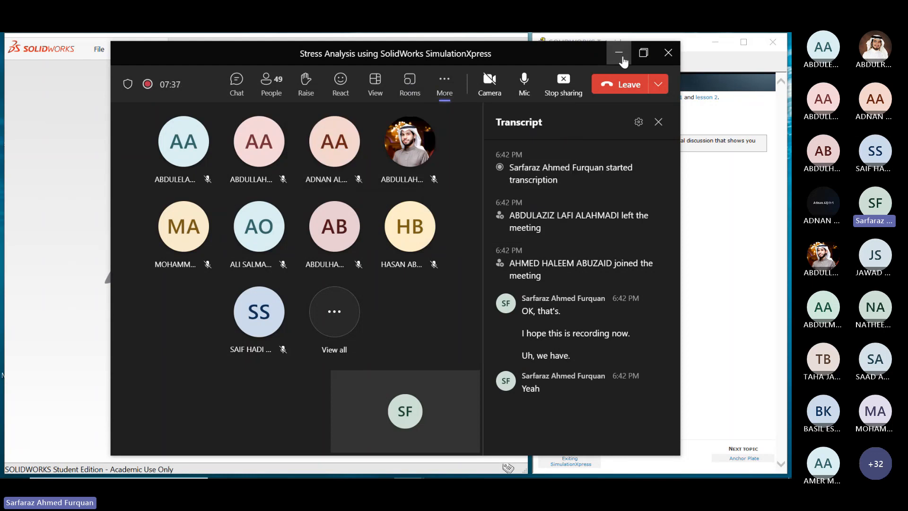
click(619, 53)
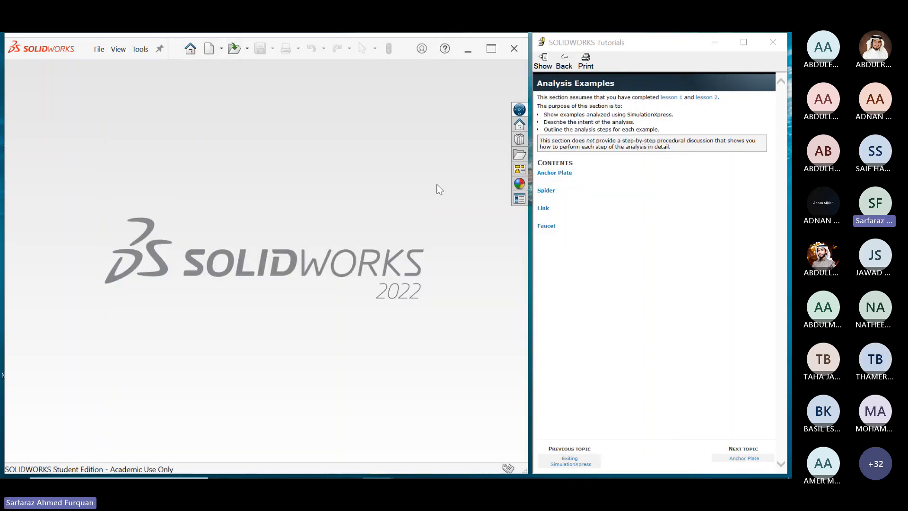
- Close the Analysis Examples tutorial and reopen the SOLIDWORKS Tutorials at their start page
click(773, 42)
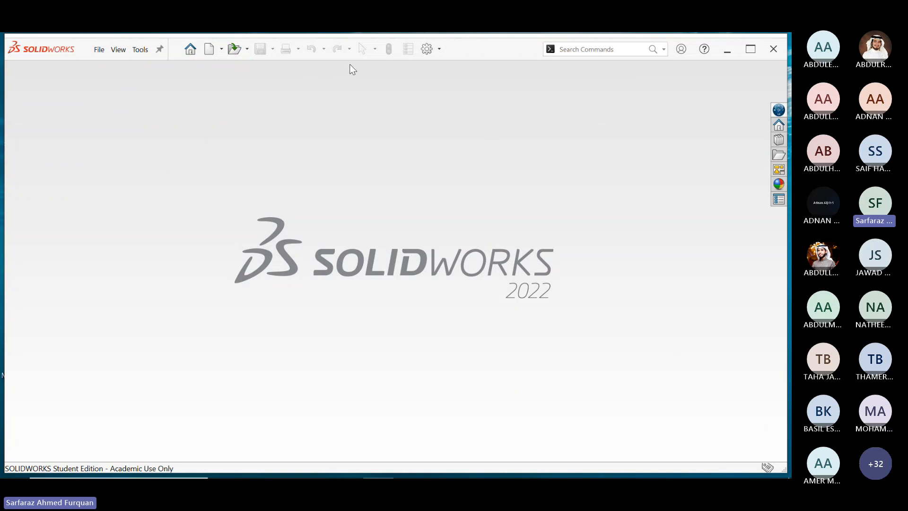
click(704, 49)
click(541, 197)
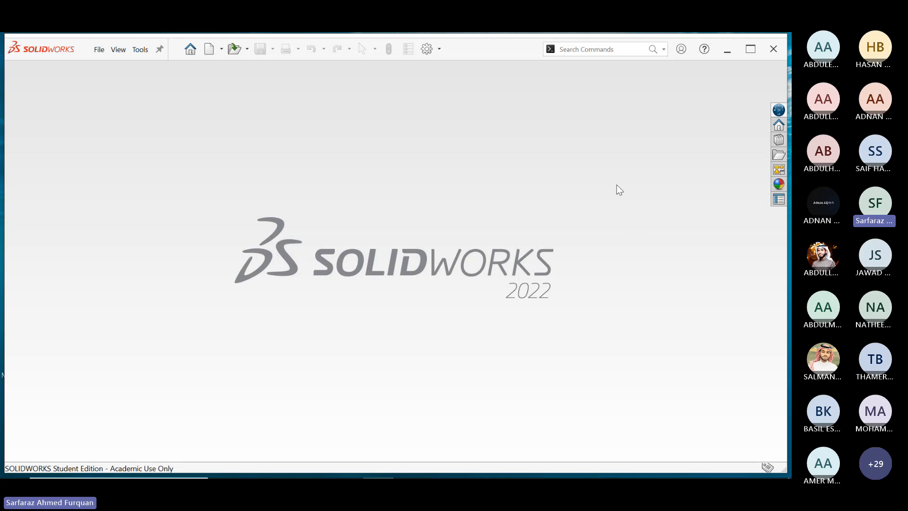
click(701, 55)
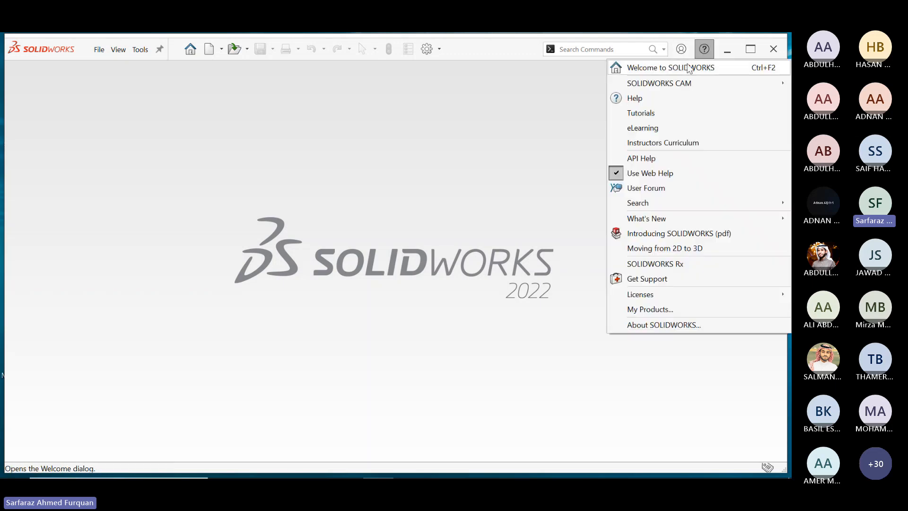
click(688, 113)
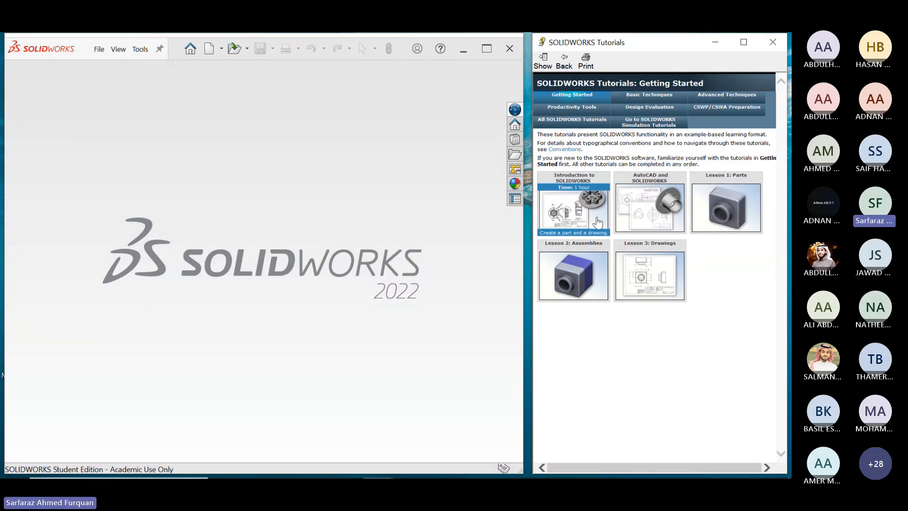
- Show the list of all SOLIDWORKS tutorials and open the SOLIDWORKS SimulationXpress tutorial
click(592, 120)
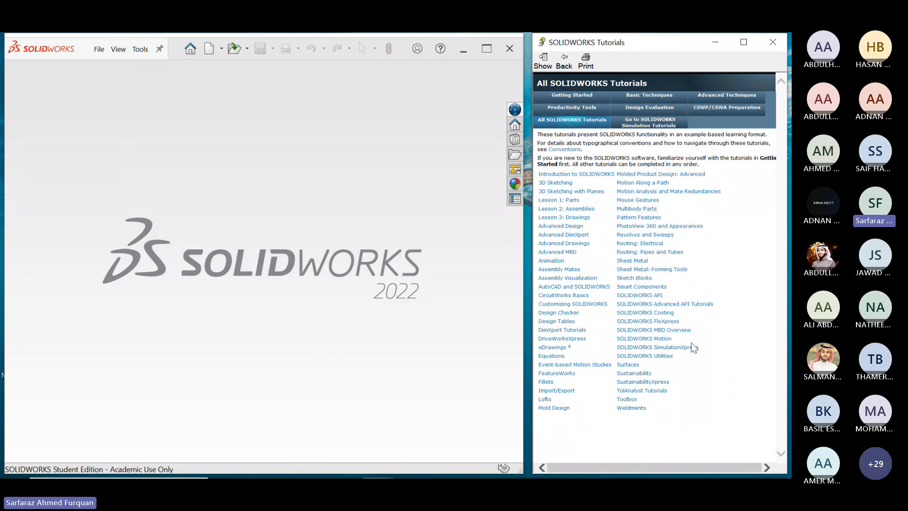
mouse_move(690, 349)
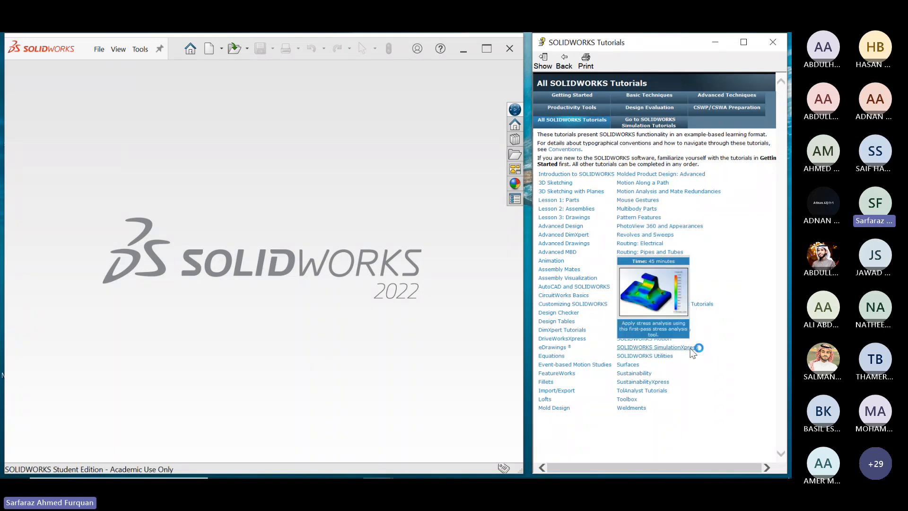
click(691, 348)
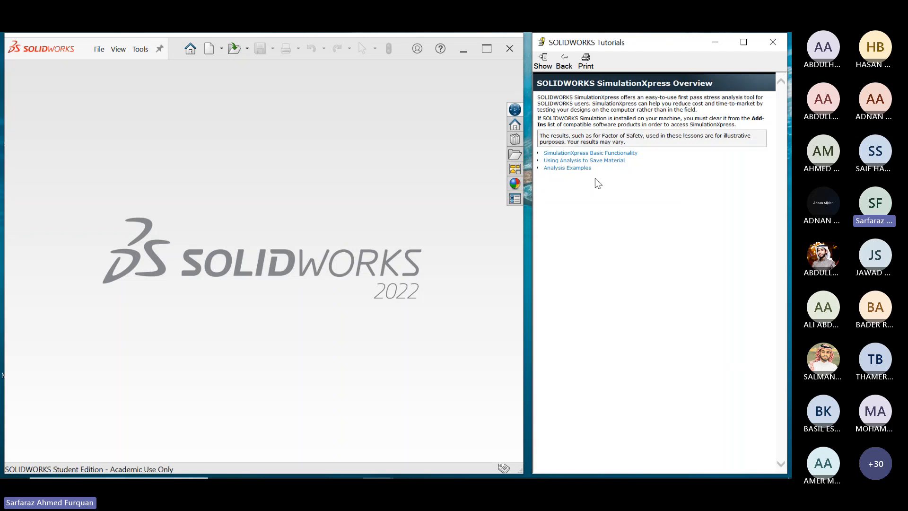
- Check in the Add-Ins list whether SOLIDWORKS Simulation is cleared, and leave the list without changes
click(141, 50)
click(186, 165)
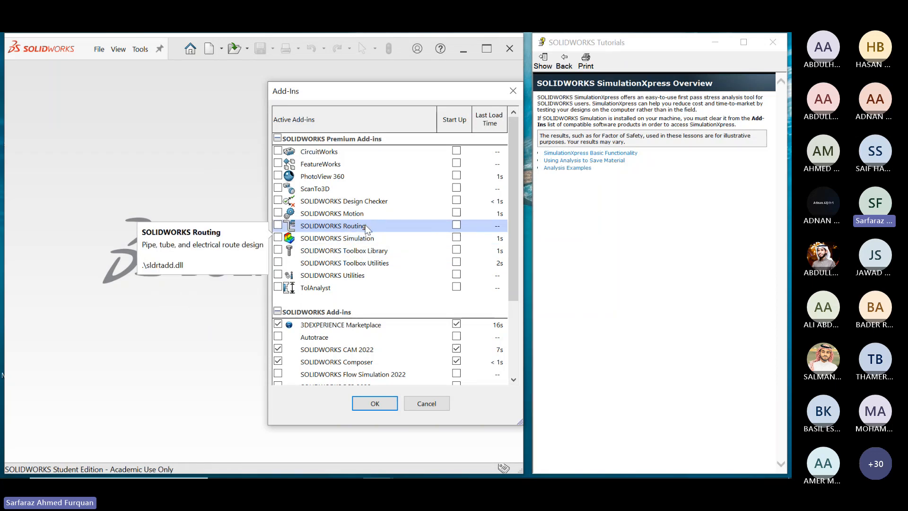
click(432, 406)
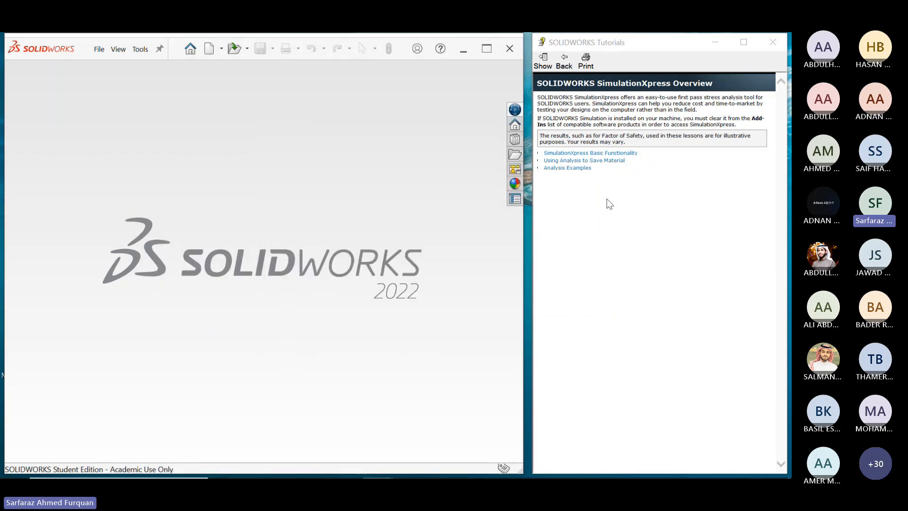
- Open the aw_hook sample part through the SimulationXpress Basic Functionality lesson, allowing the ActiveX interaction
click(633, 155)
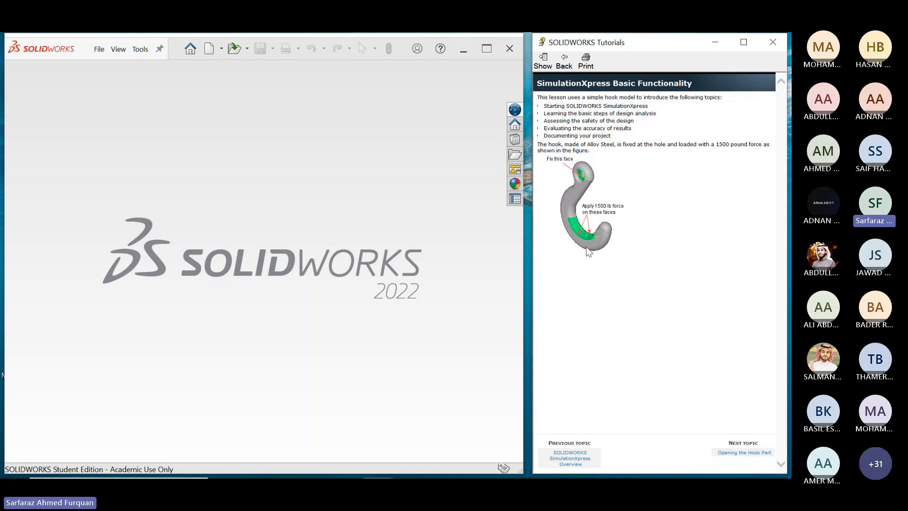
click(745, 454)
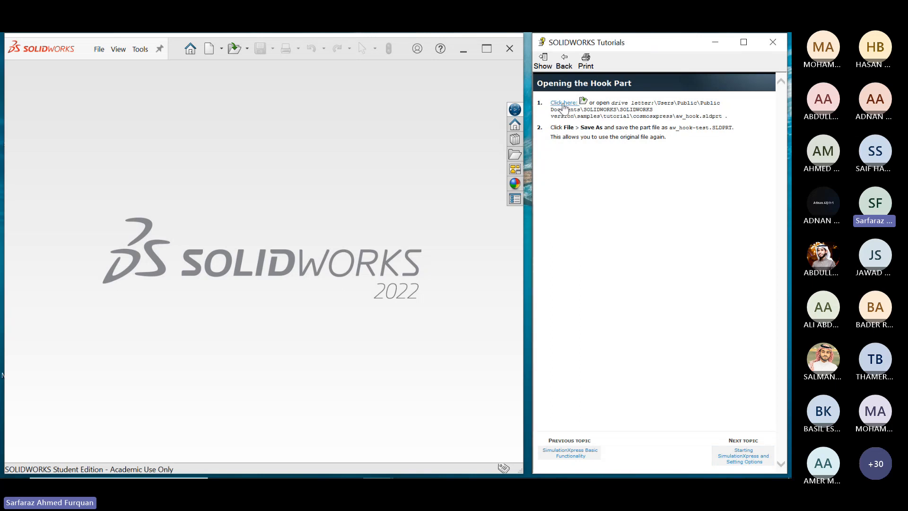
click(564, 105)
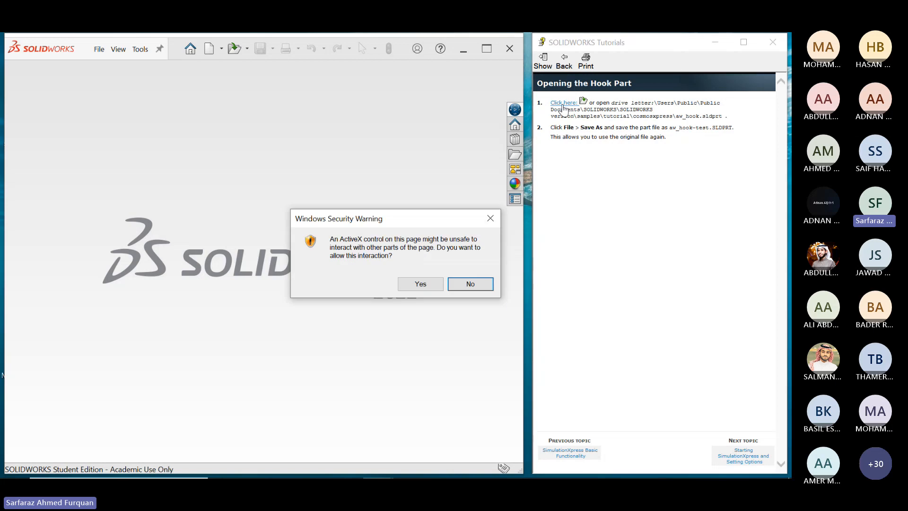
click(412, 285)
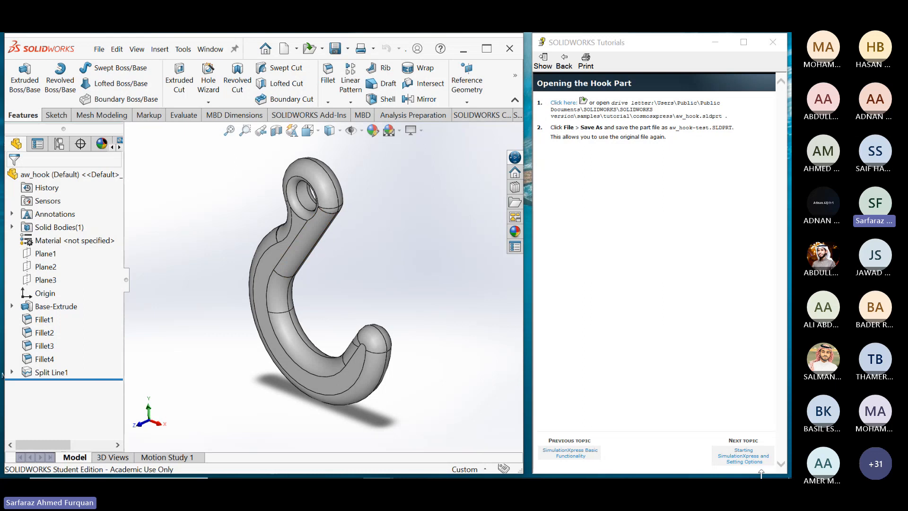
- Advance the tutorial to Starting SimulationXpress and Setting Options, and set the hook part's document units to IPS (inch, pound, second)
click(739, 454)
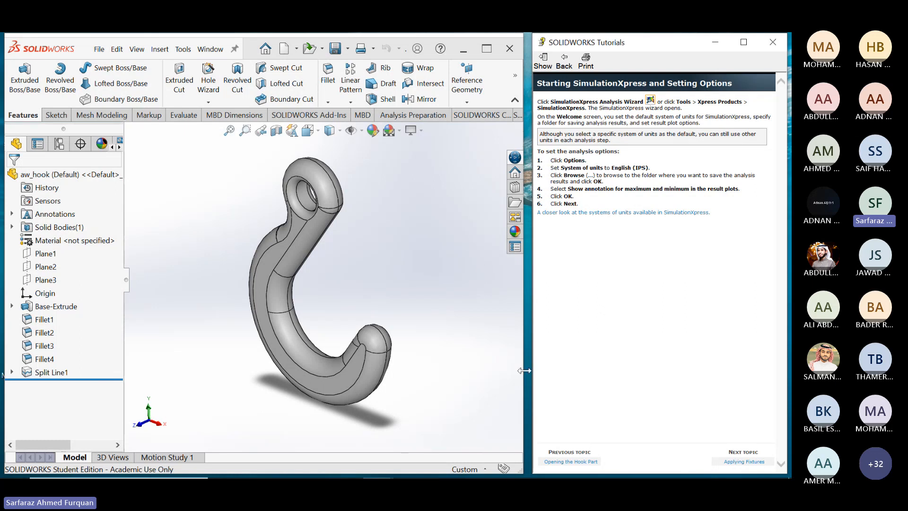
click(481, 469)
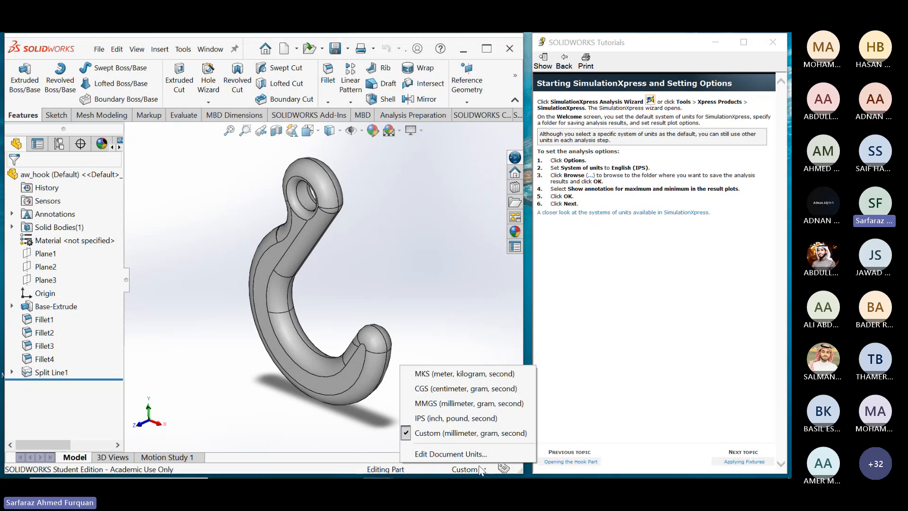
click(483, 419)
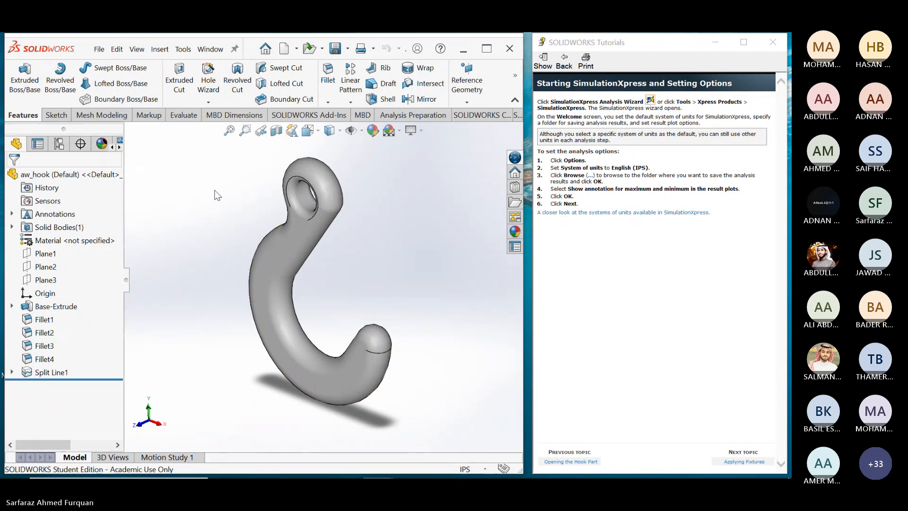
- Preview the Applying Fixtures page, return to Starting SimulationXpress and Setting Options, and launch the SimulationXpress Analysis Wizard for the hook
click(744, 462)
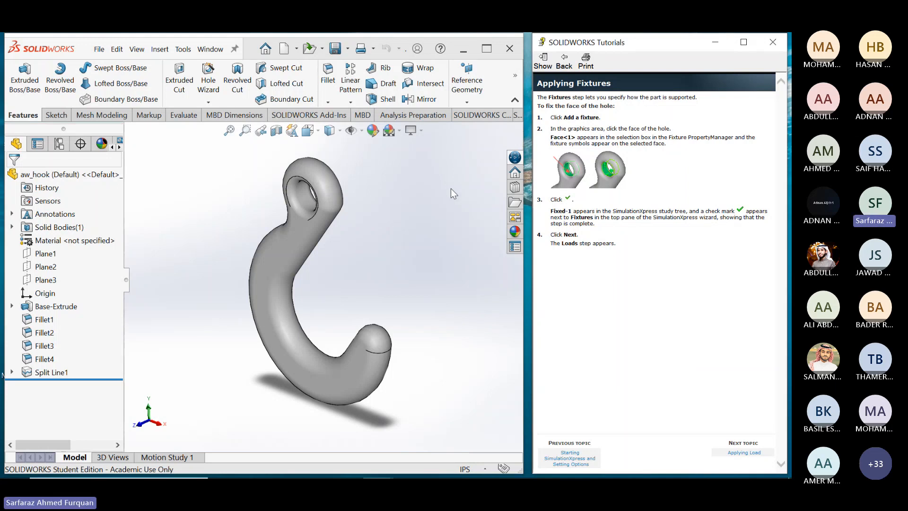
click(584, 460)
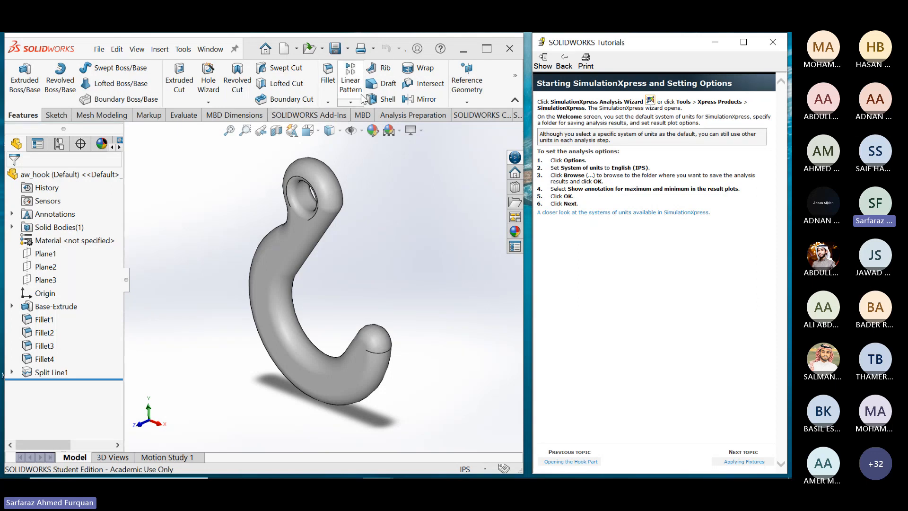
click(181, 117)
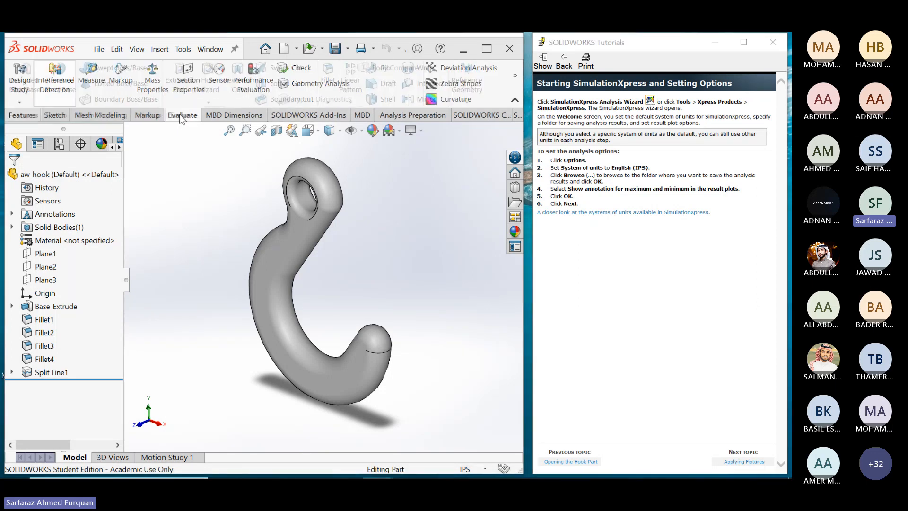
click(515, 75)
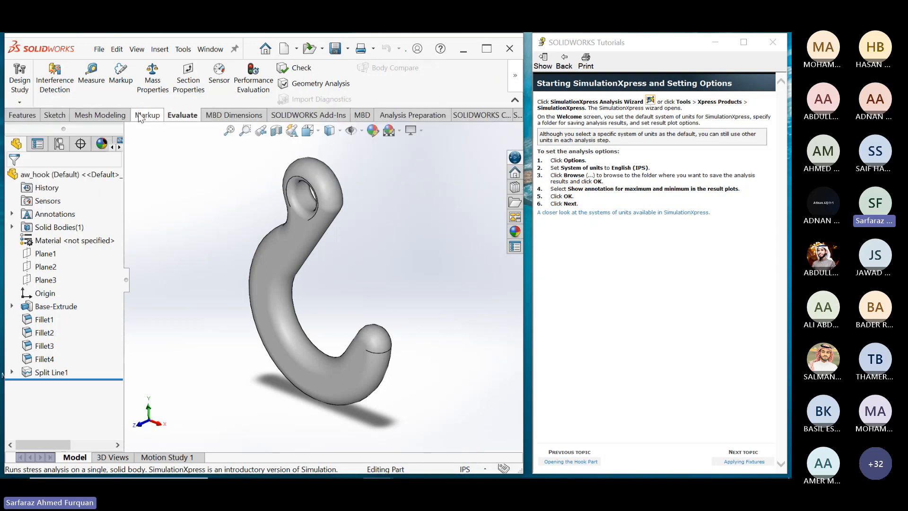
click(102, 117)
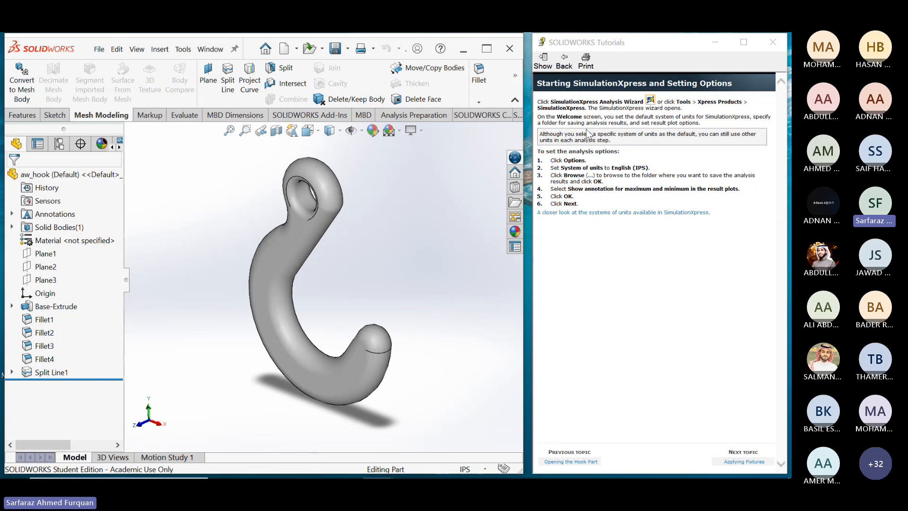
click(650, 102)
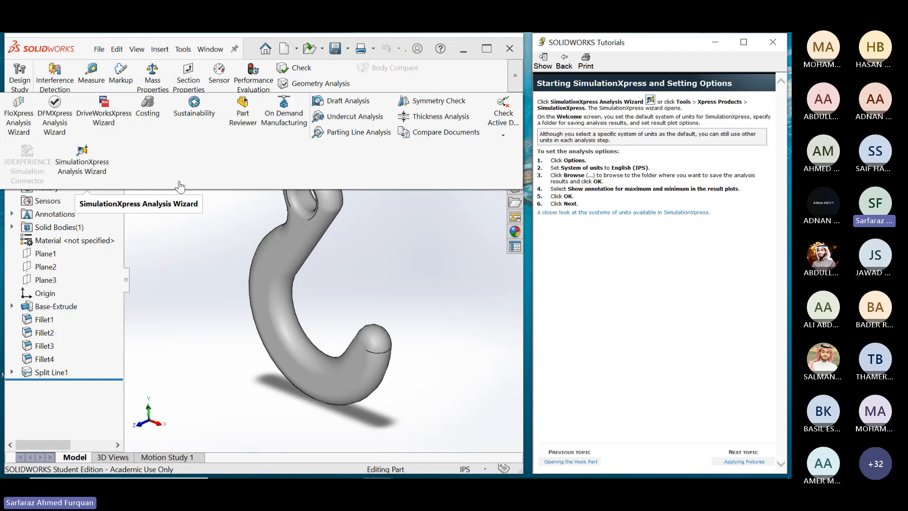
click(88, 165)
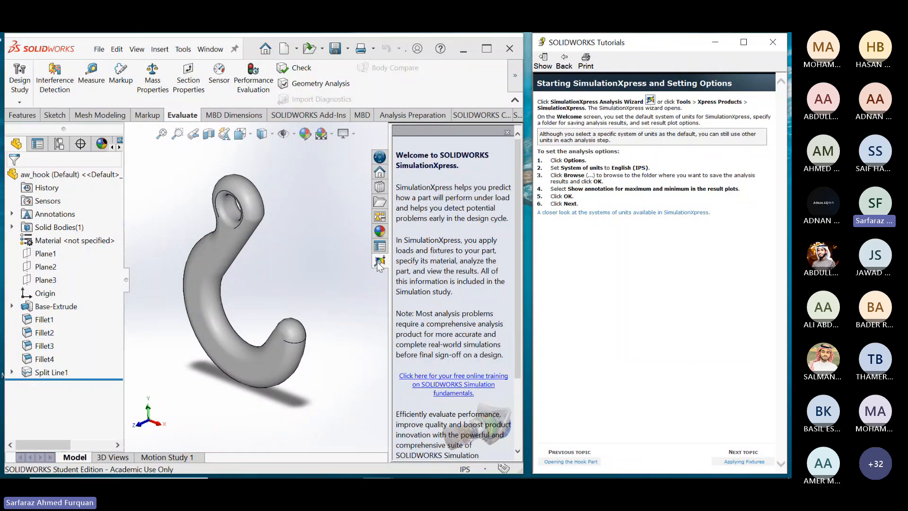
- Open the SimulationXpress options and set the results location to the MEC folder inside the ME303 folder
scroll(517, 248, down, 1)
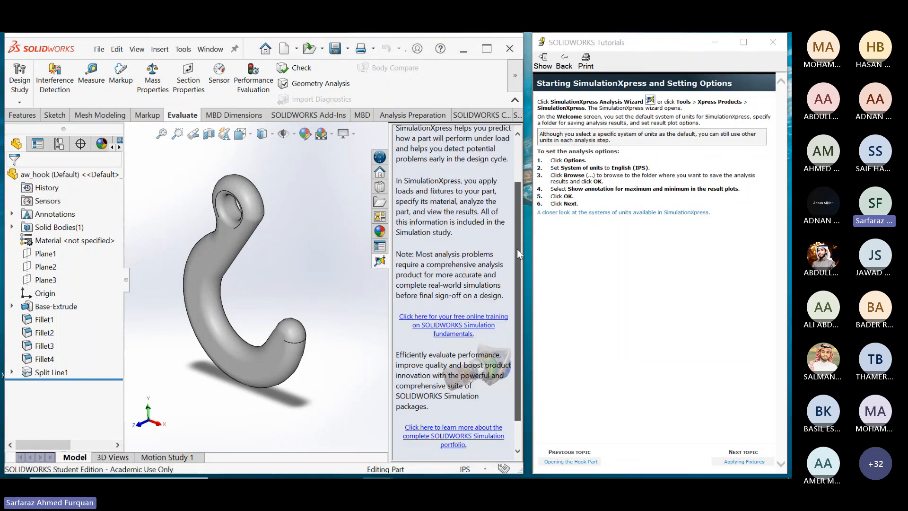
scroll(517, 248, down, 1)
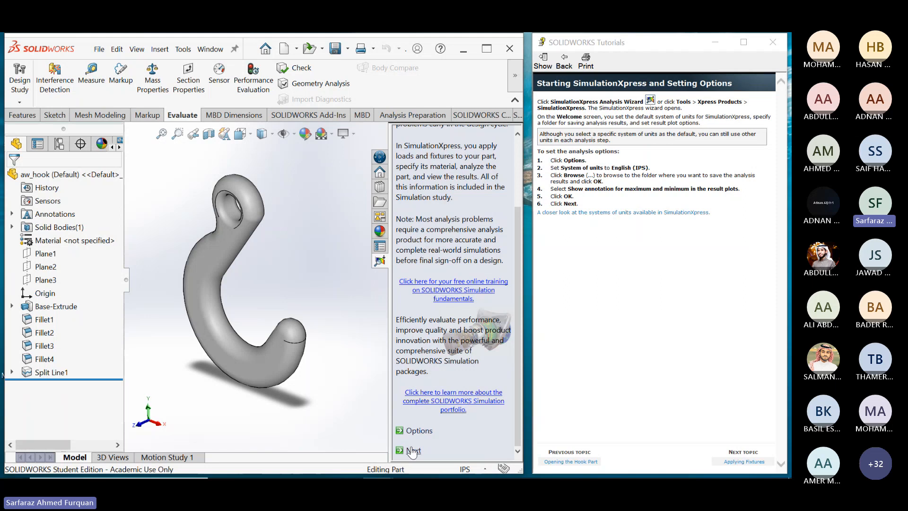
click(419, 430)
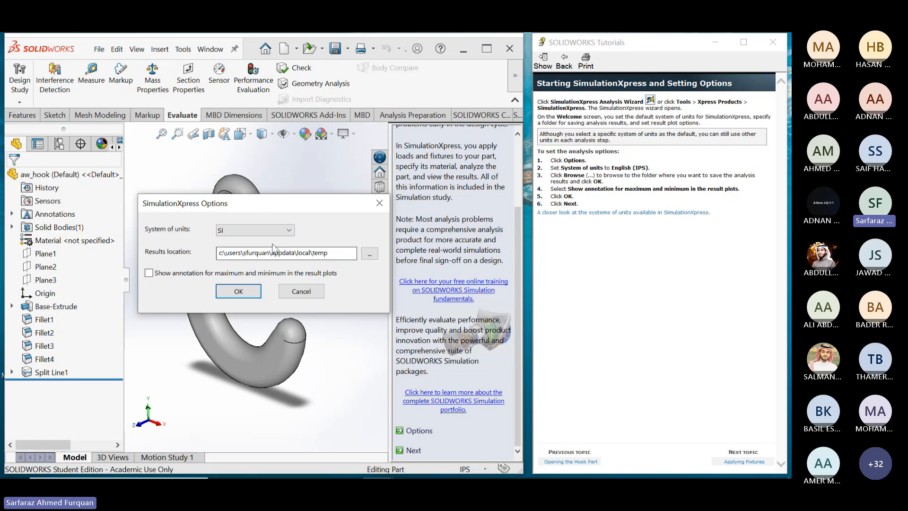
click(370, 254)
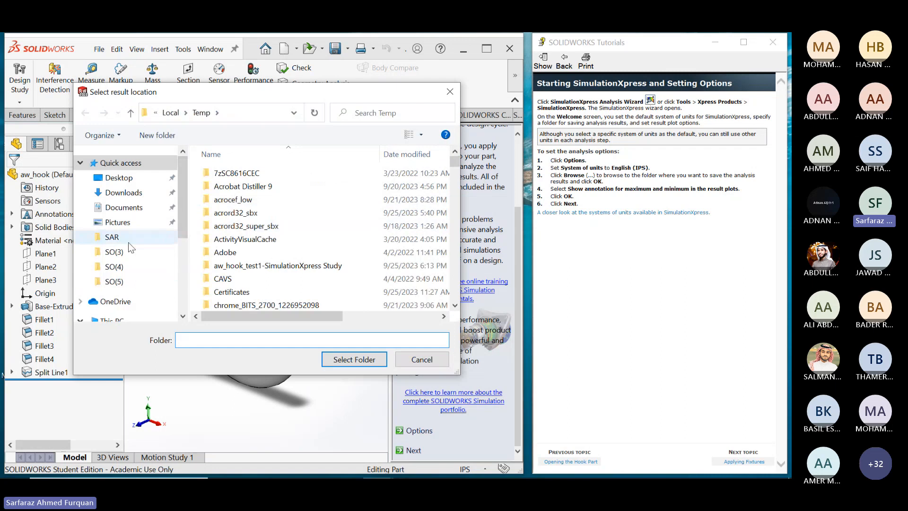
click(128, 239)
click(158, 113)
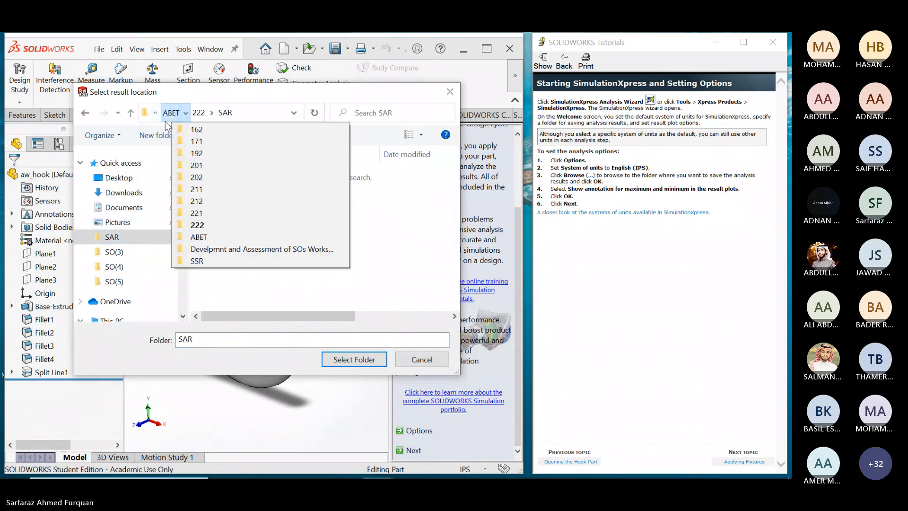
mouse_move(157, 114)
click(164, 134)
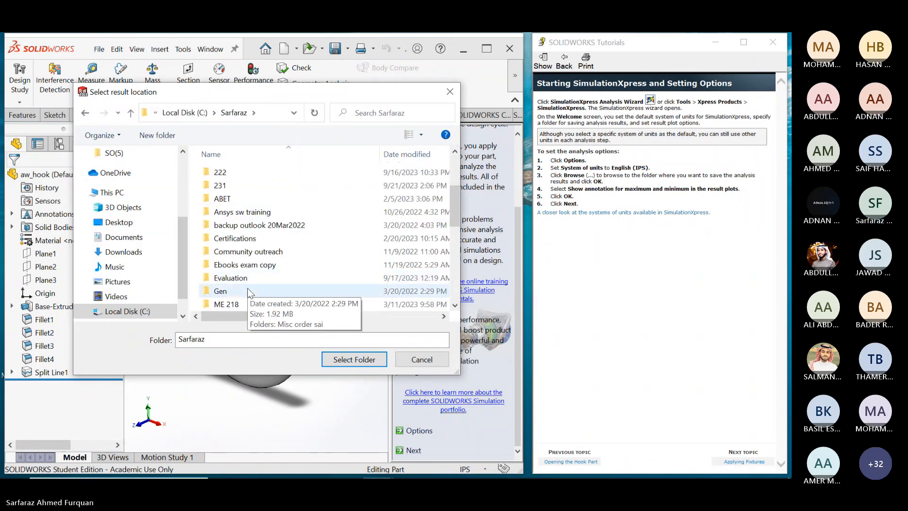
scroll(246, 289, down, 2)
scroll(242, 259, down, 1)
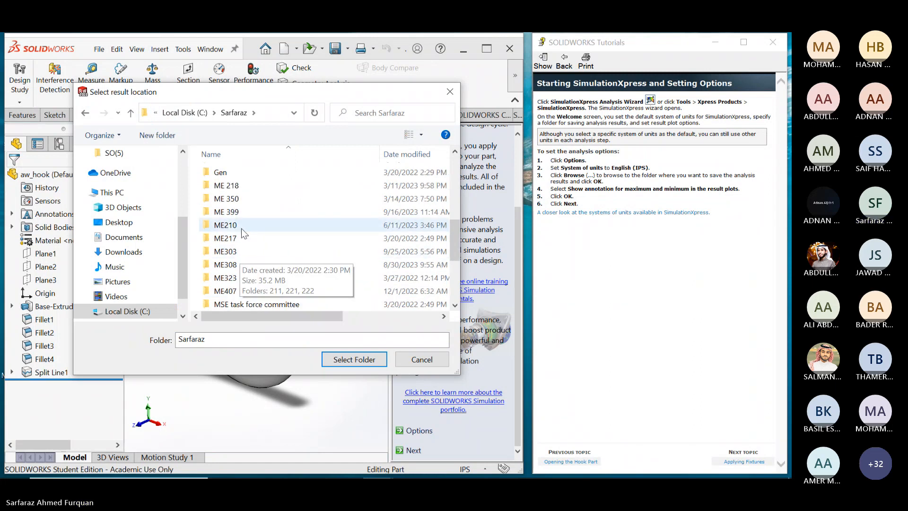
double_click(249, 251)
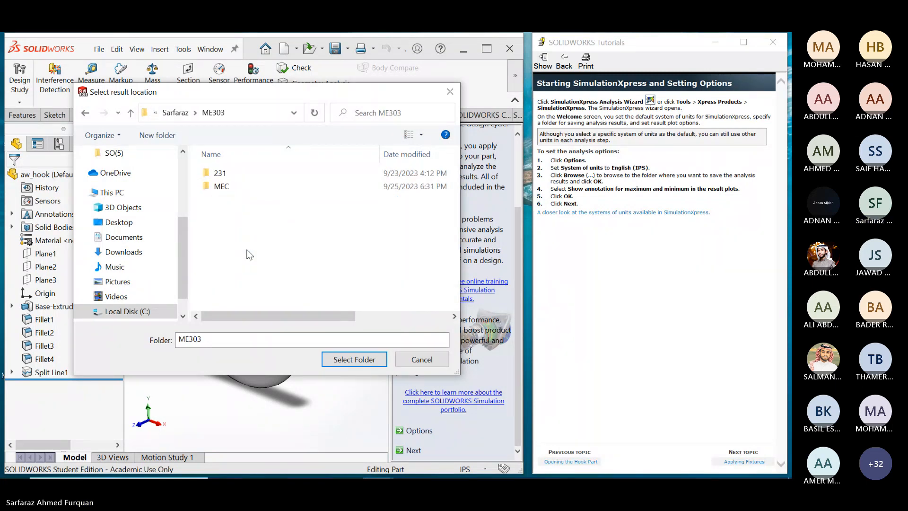
double_click(248, 187)
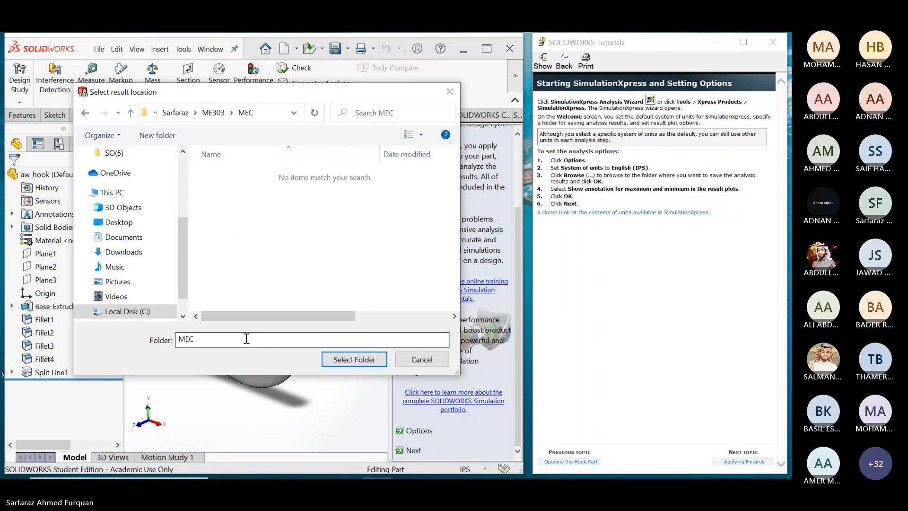
click(340, 362)
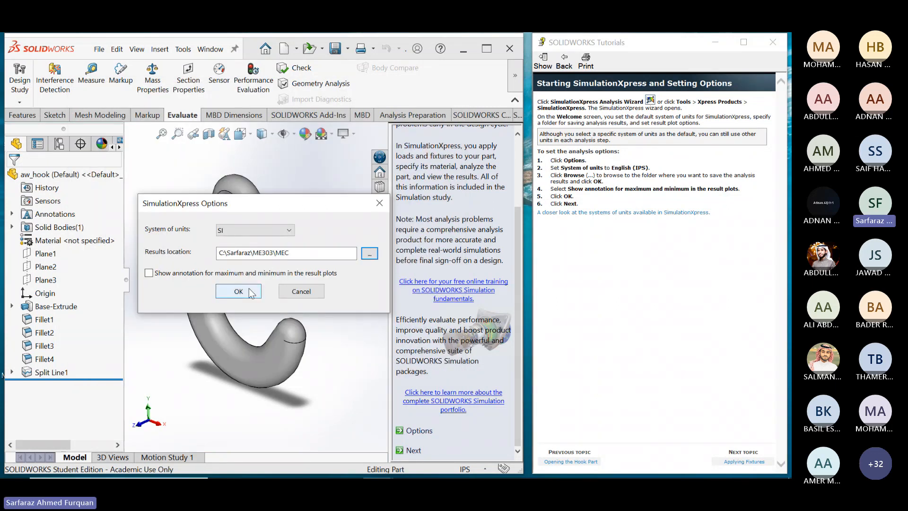
- Set the SimulationXpress system of units to English (IPS), accept the options, and advance the wizard to the Fixtures step
click(256, 230)
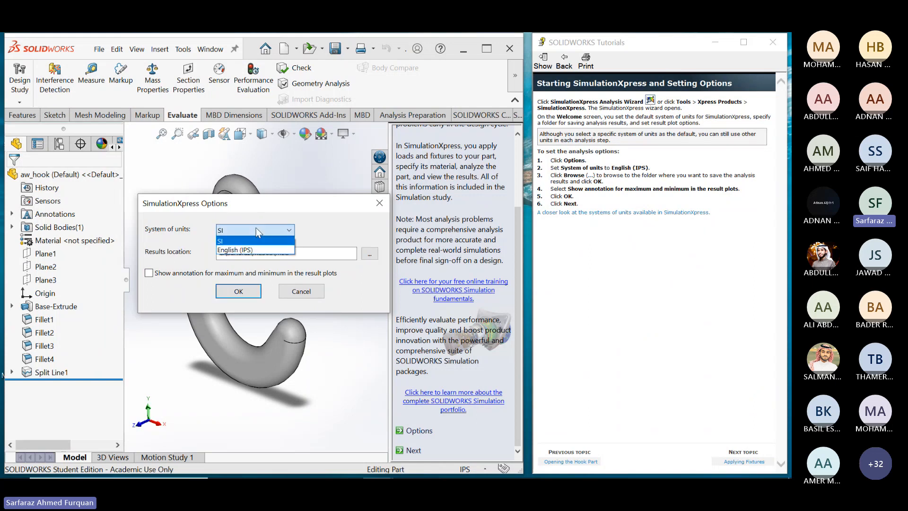
click(248, 250)
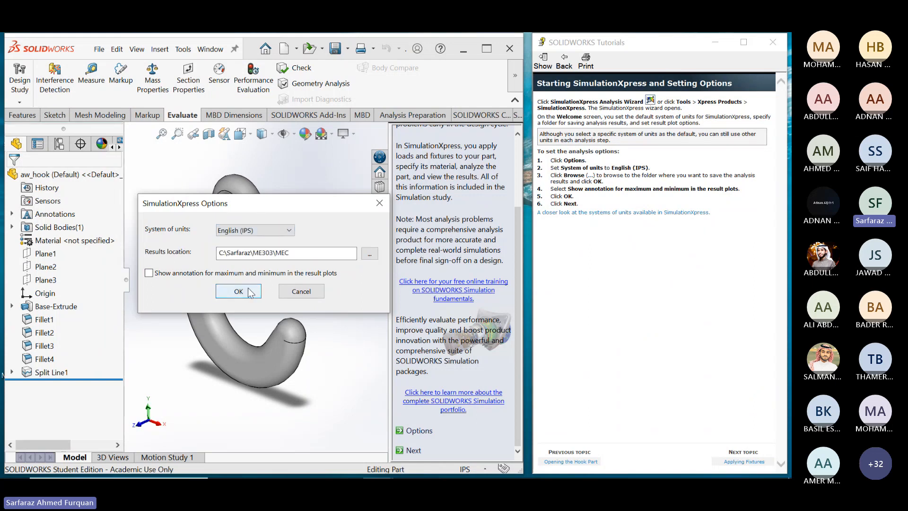
click(238, 291)
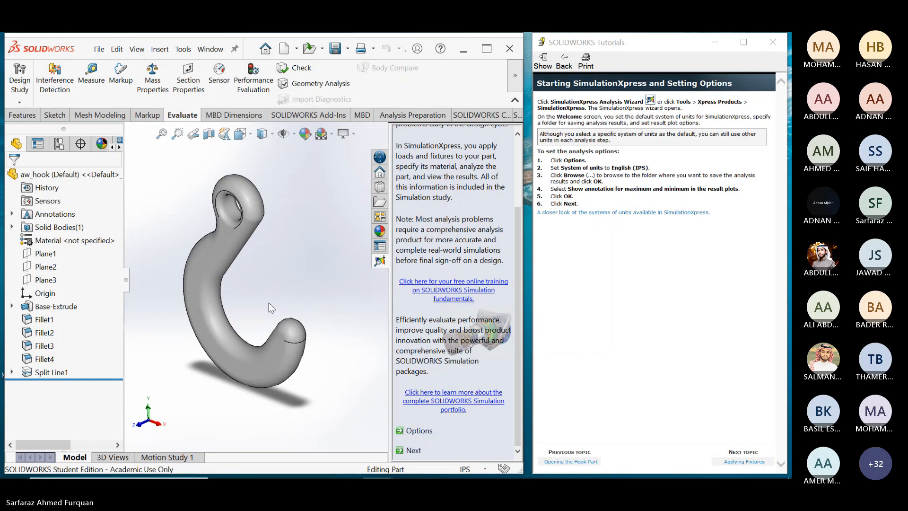
click(414, 450)
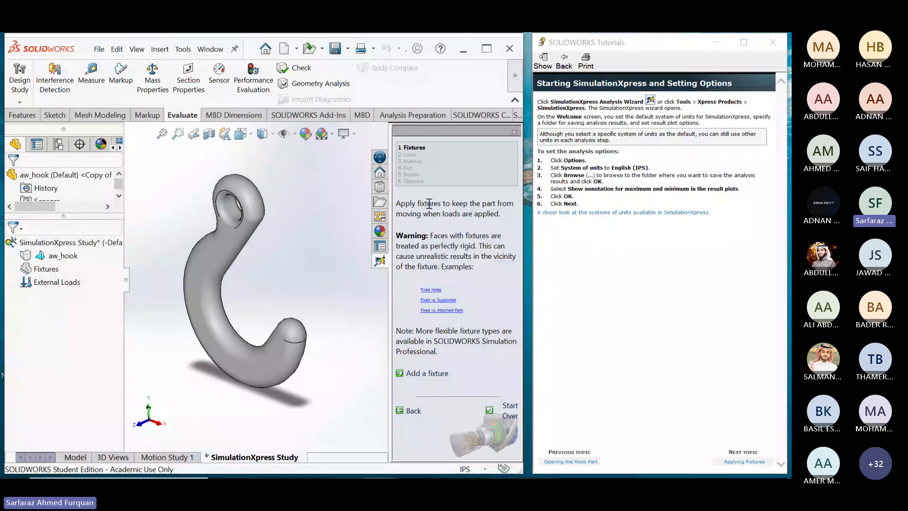
- Follow the Applying Fixtures tutorial page to fix the inner face of the hook's hole, and advance the wizard to Loads
click(744, 461)
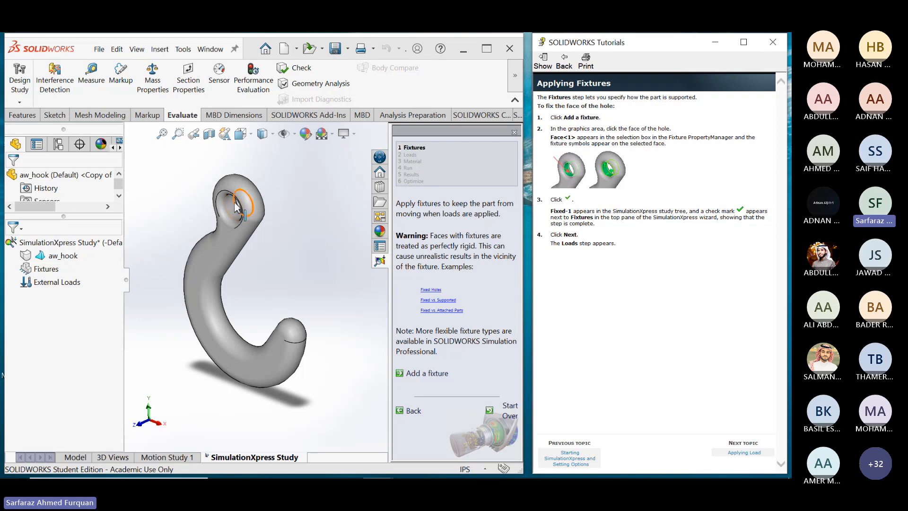
mouse_move(431, 292)
mouse_move(453, 308)
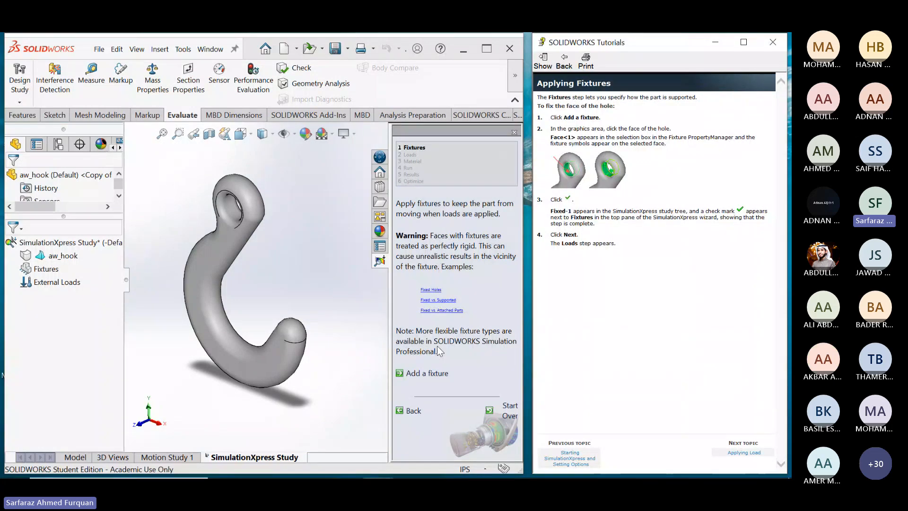
click(435, 373)
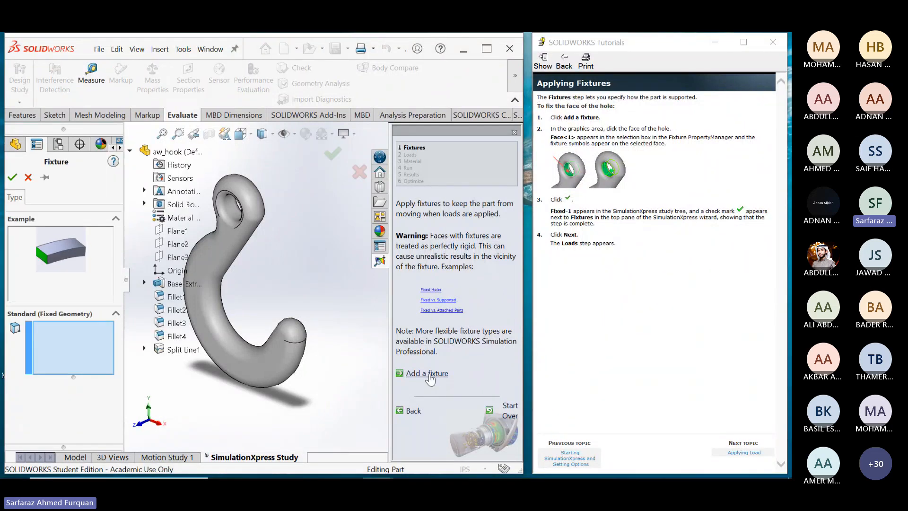
click(250, 232)
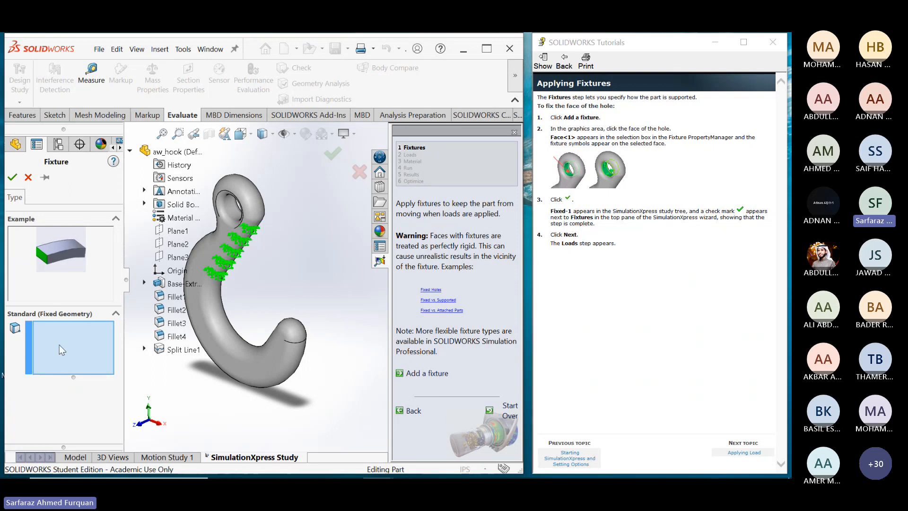
click(238, 211)
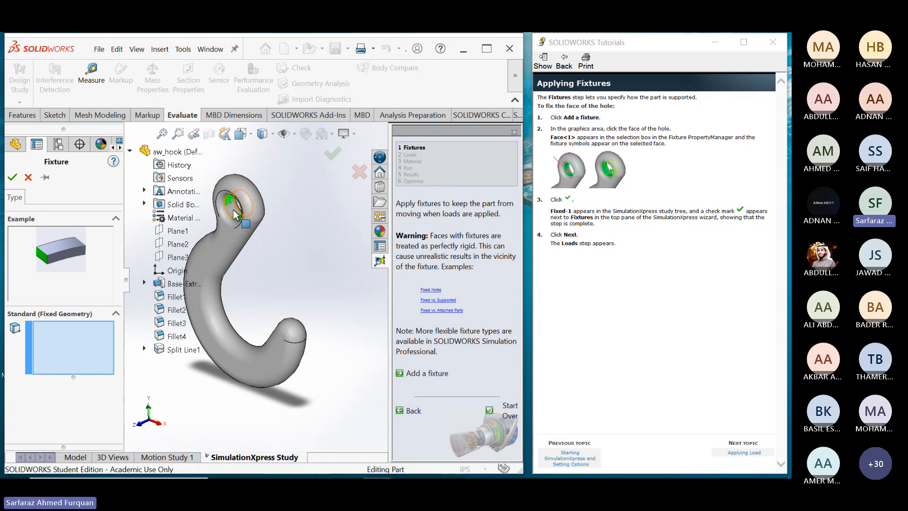
click(13, 177)
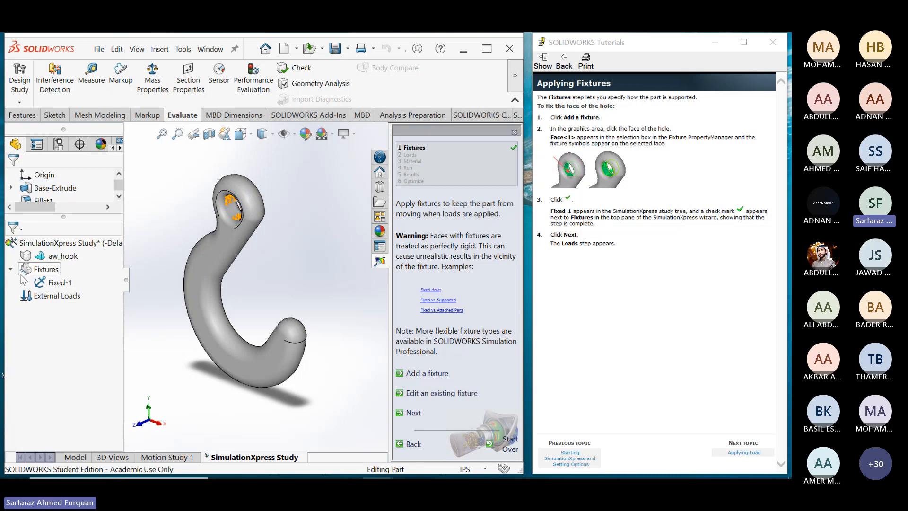
click(412, 412)
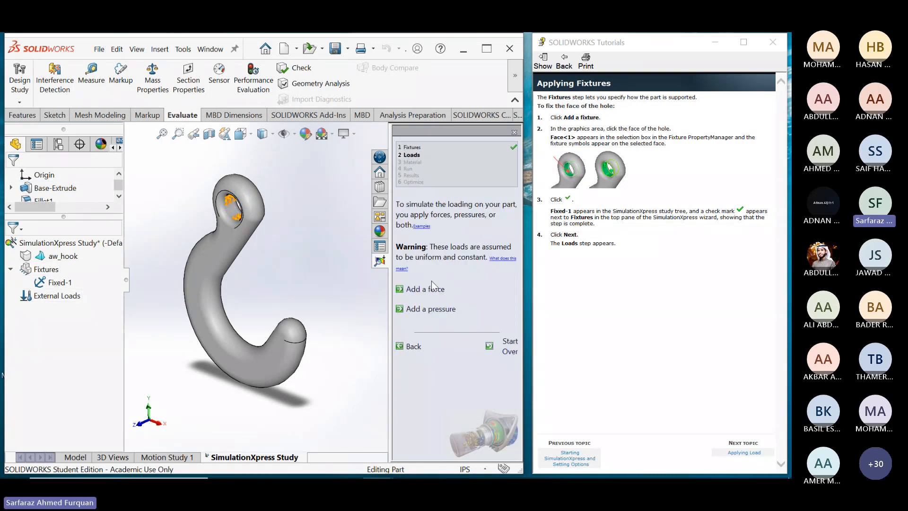
- Bring up the Applying Load tutorial page and start a force on the two inner faces of the hook's lower bend
click(415, 148)
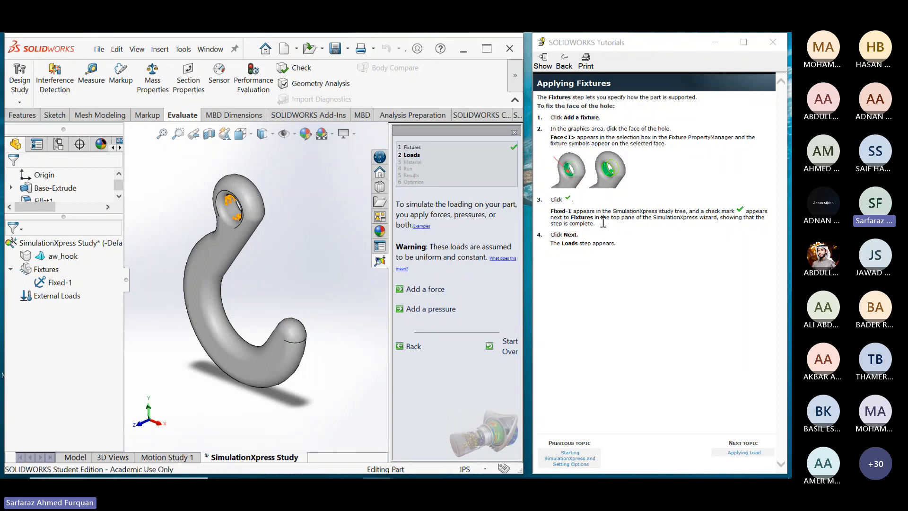
click(743, 452)
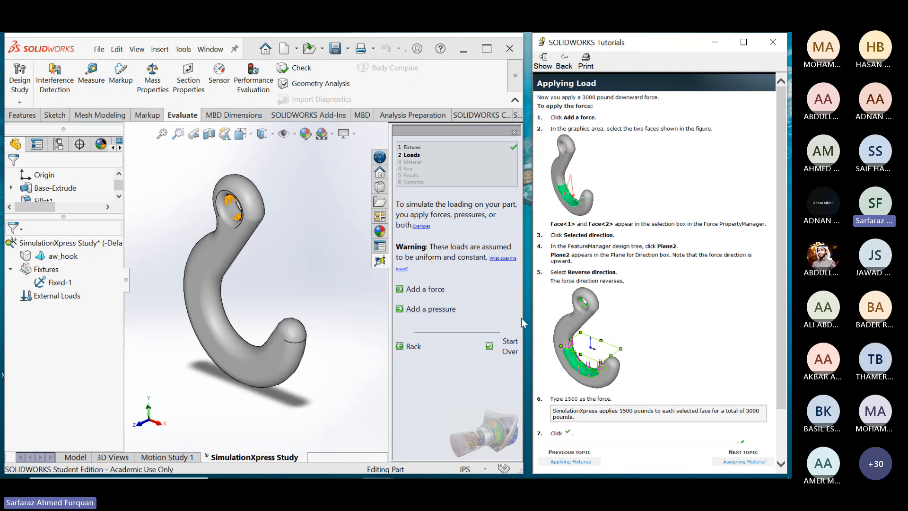
click(438, 290)
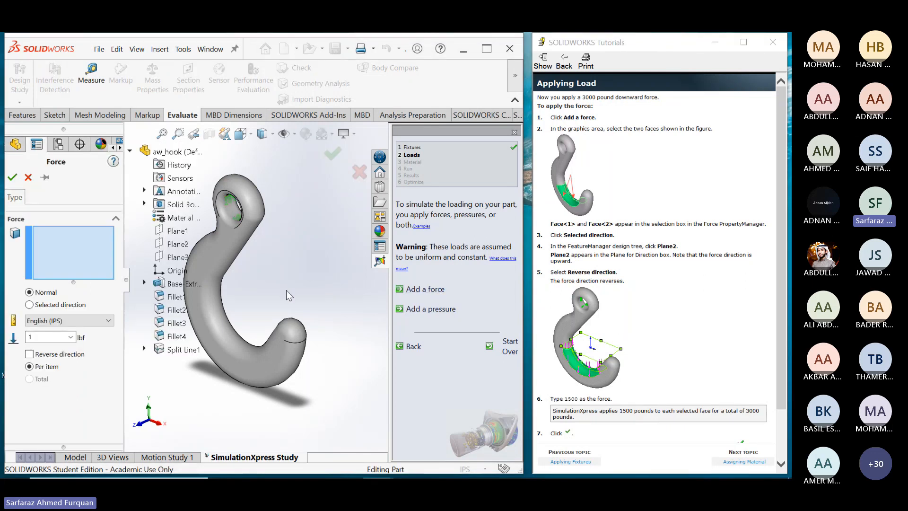
click(239, 337)
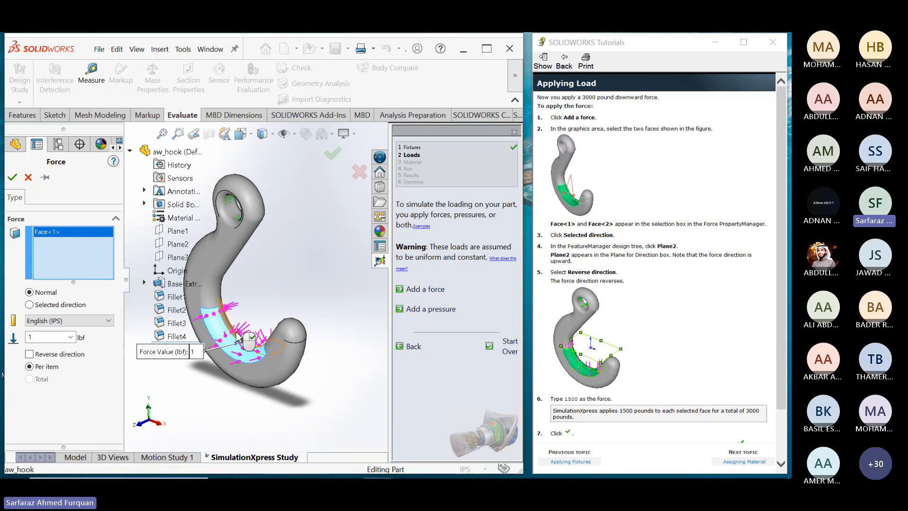
click(259, 338)
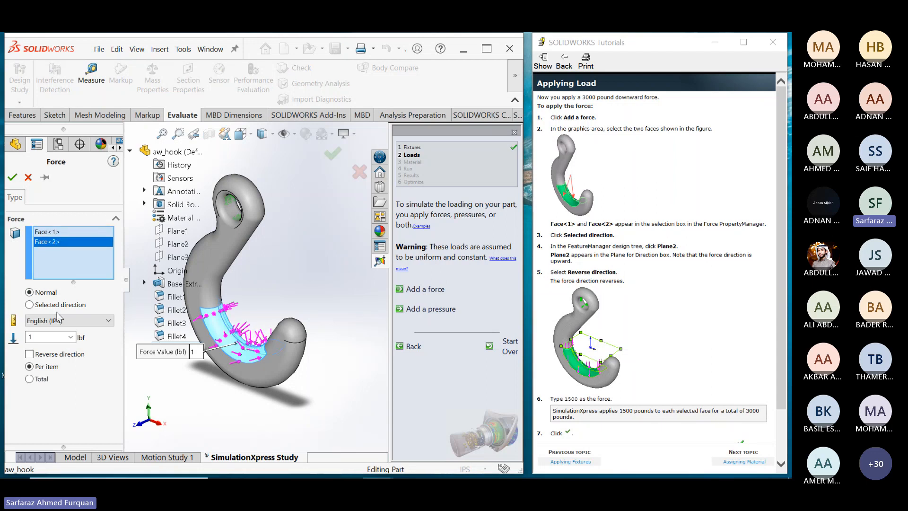
- Apply the force at 1500 lbf per item in a selected direction normal to Plane2, with the direction reversed
click(30, 305)
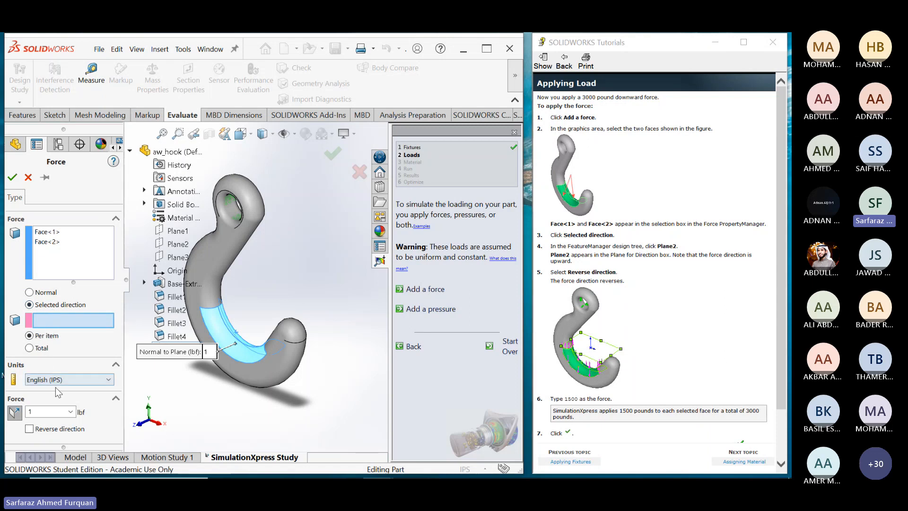
double_click(59, 413)
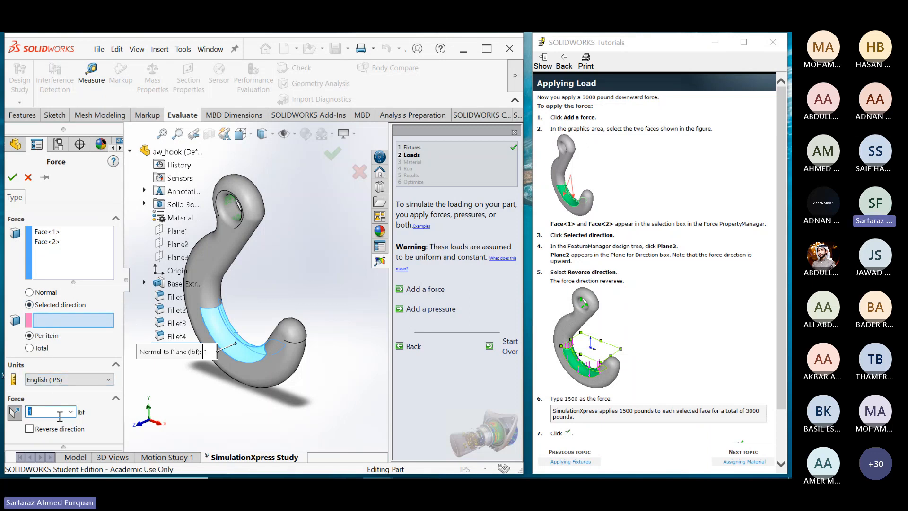
text(1500)
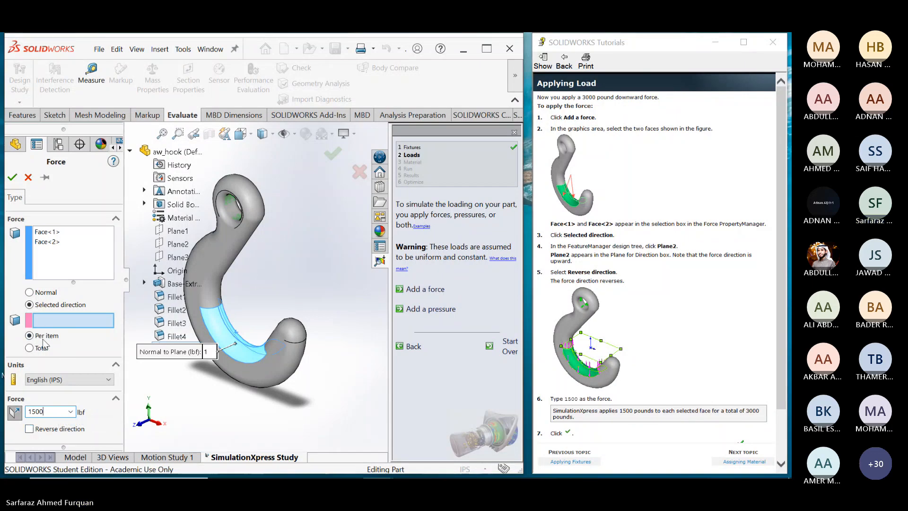
click(47, 320)
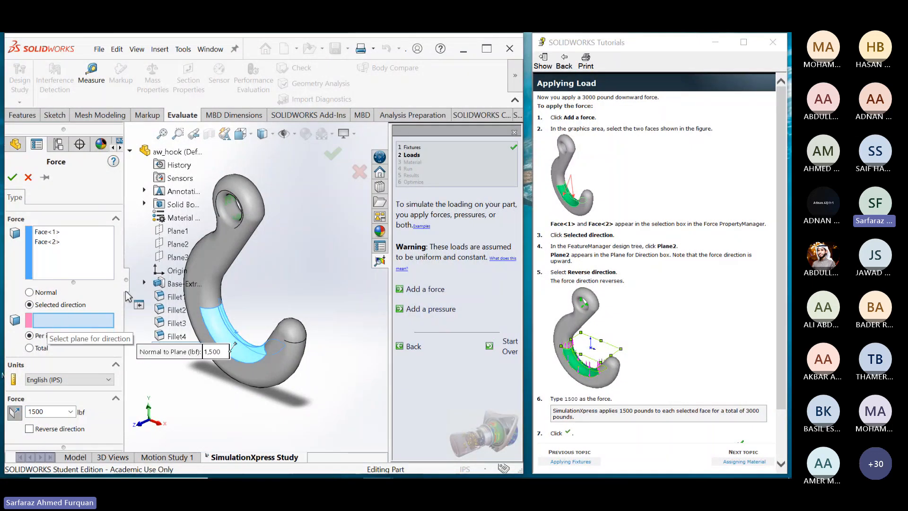
click(173, 246)
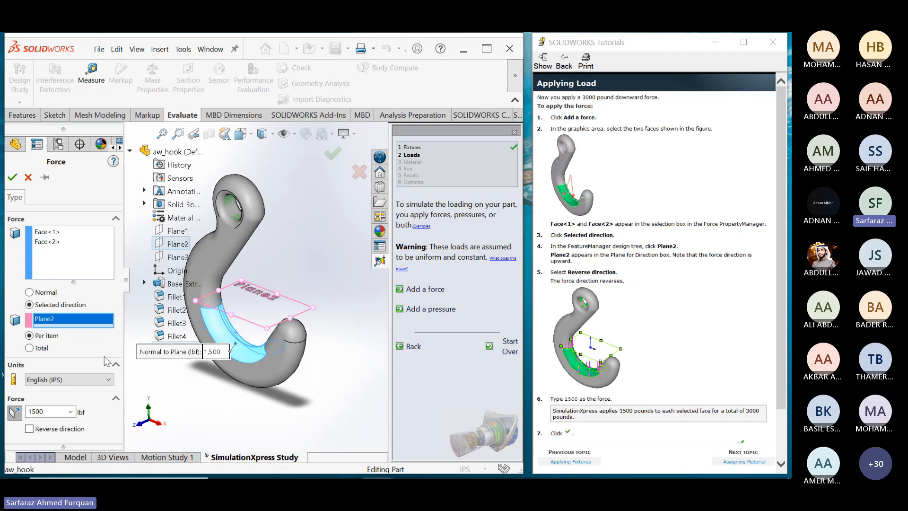
click(29, 428)
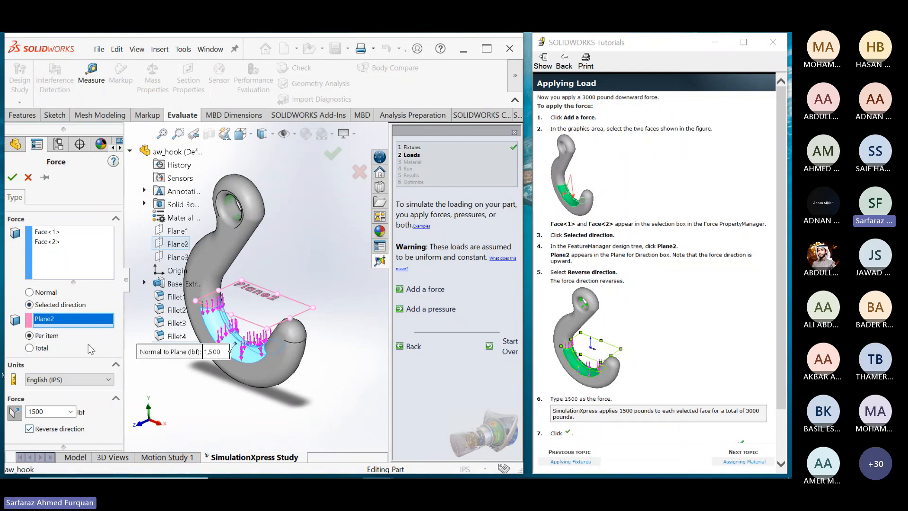
click(15, 181)
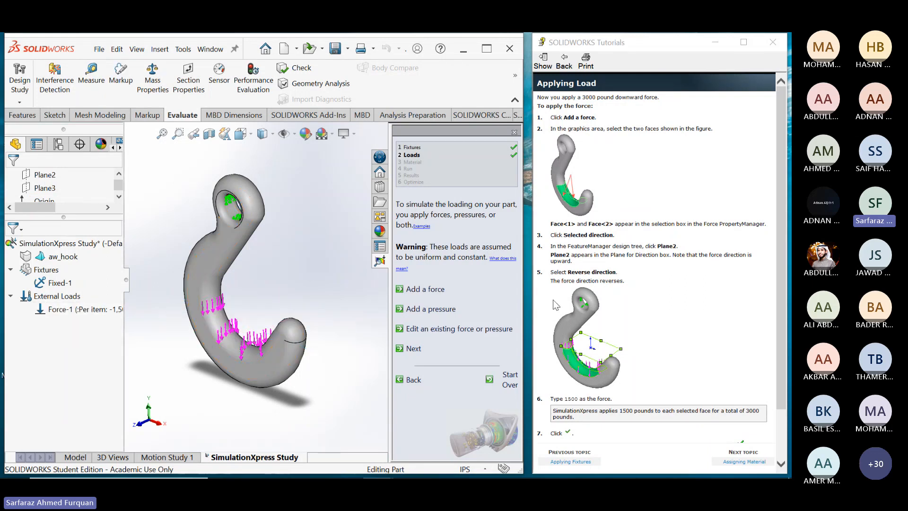
- Advance the tutorial to the Assigning Material page
click(516, 156)
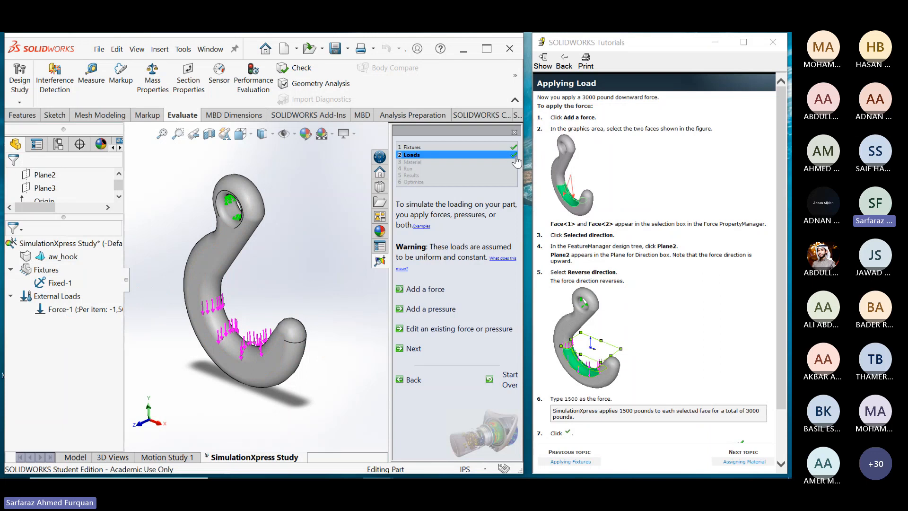
click(739, 462)
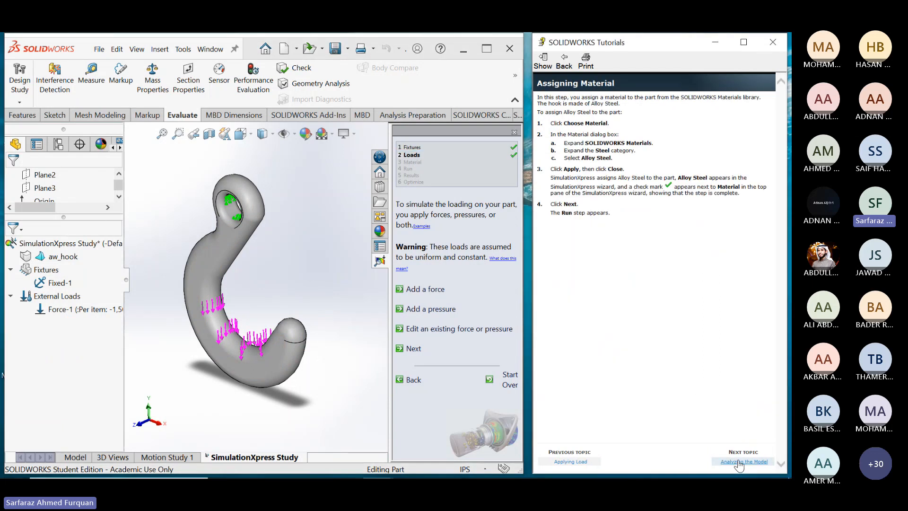
- Assign Alloy Steel from the SOLIDWORKS Materials Steel category to the hook, and advance the wizard to Run
click(413, 348)
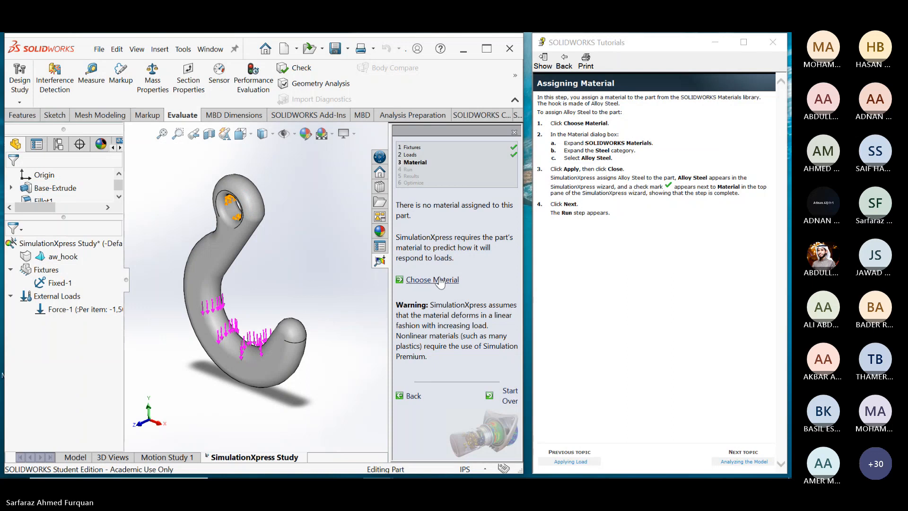
click(439, 280)
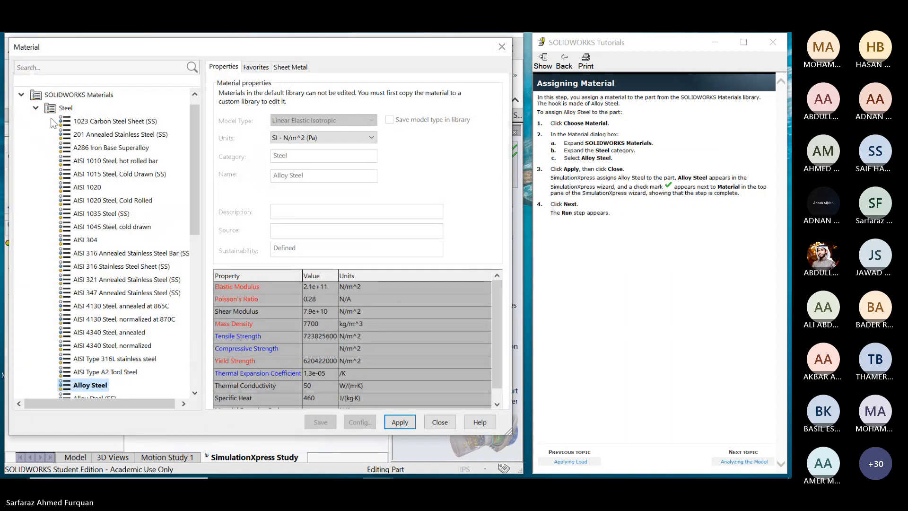
click(37, 108)
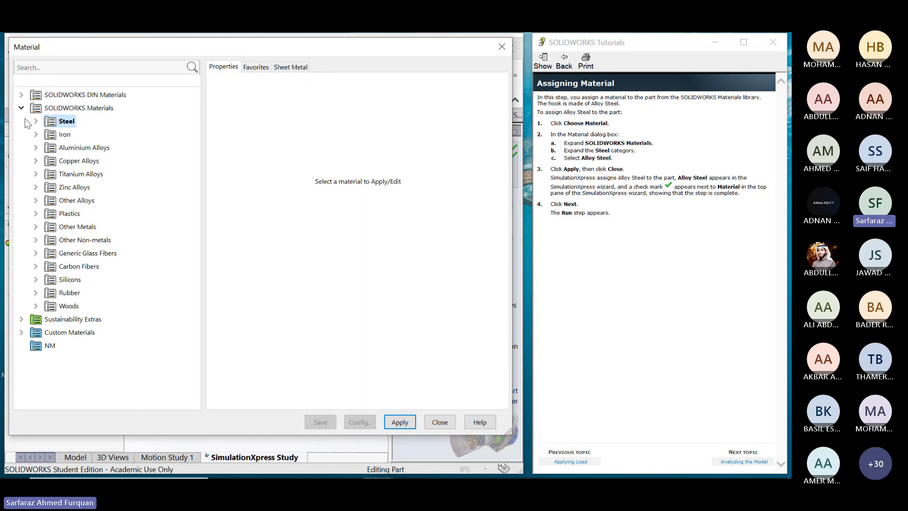
click(35, 122)
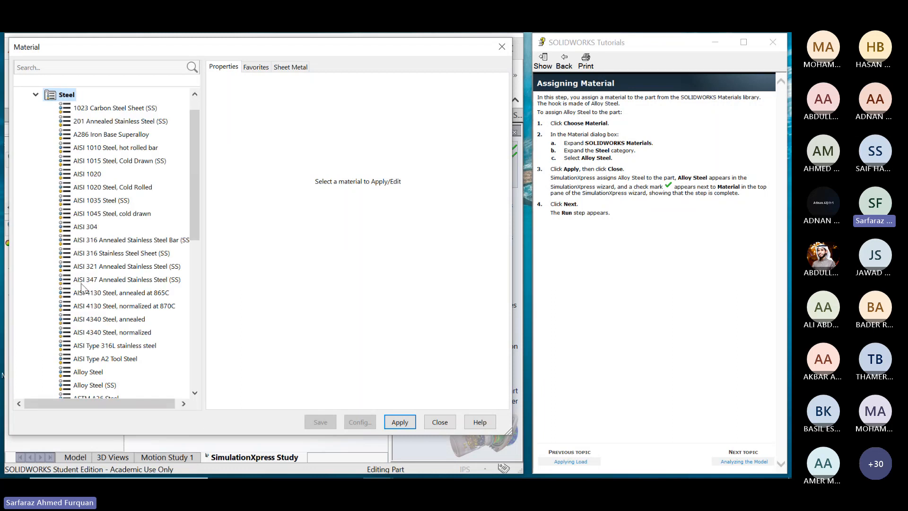
click(90, 372)
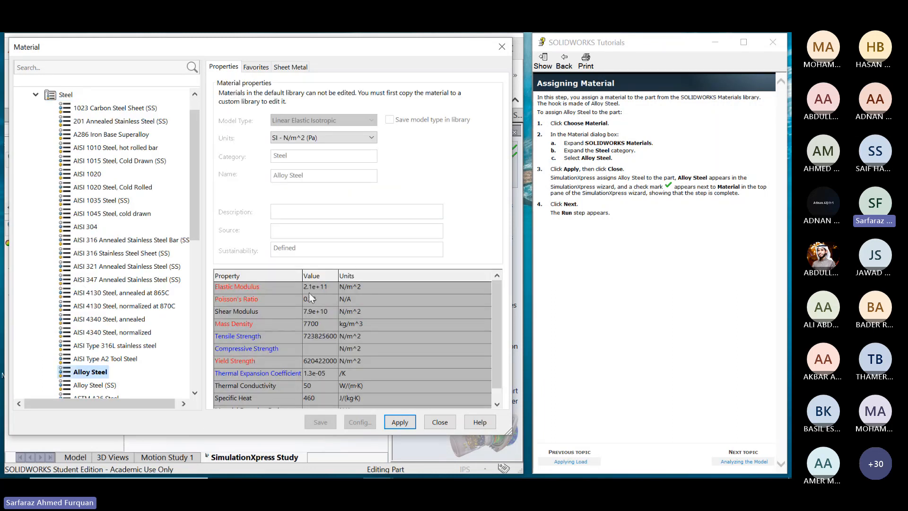
click(397, 422)
click(439, 422)
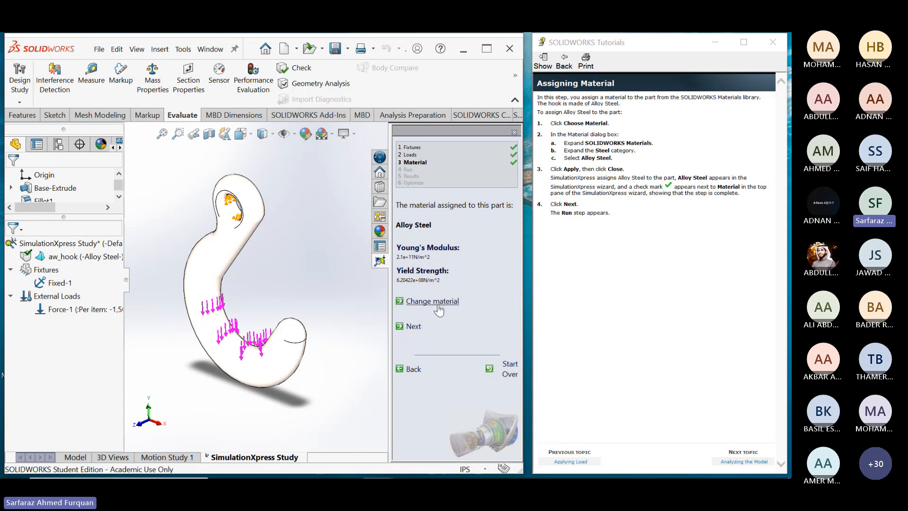
click(411, 326)
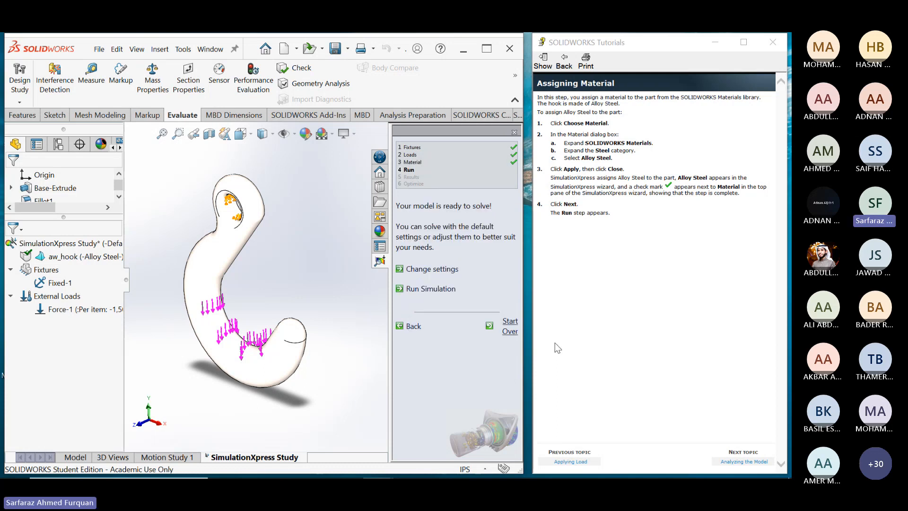
- Bring up the Analyzing the Model tutorial page, run the simulation with default mesh settings, and stop the deformation animation
click(730, 460)
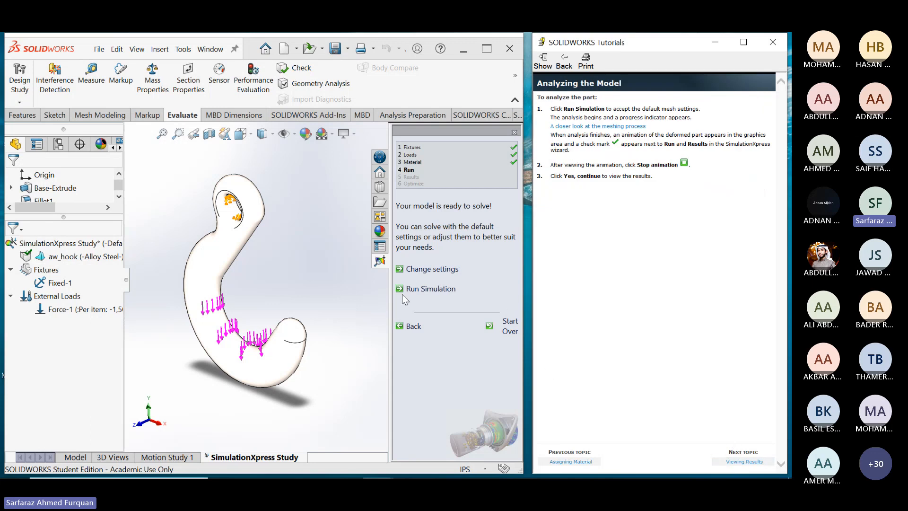
click(428, 290)
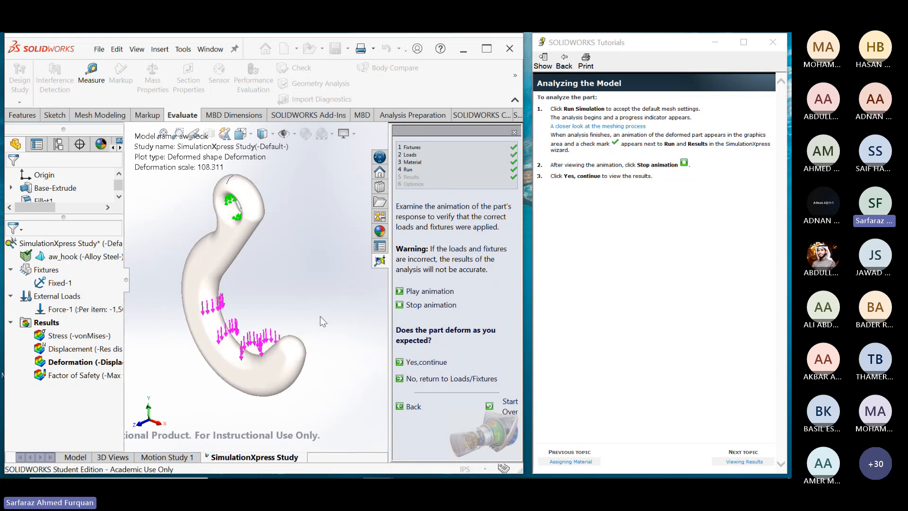
click(421, 305)
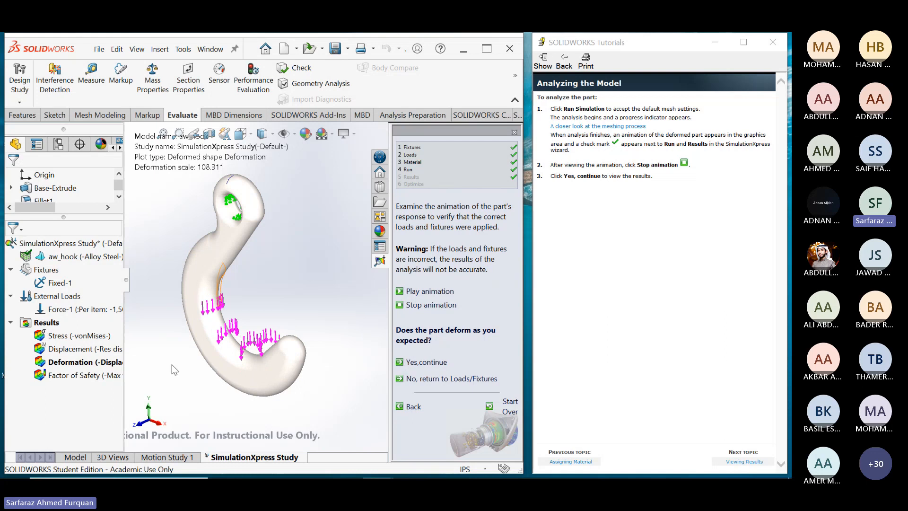
- Bring up the Viewing Results tutorial page, accept the deformation as expected, and highlight the factor of safety threshold in the results
click(741, 461)
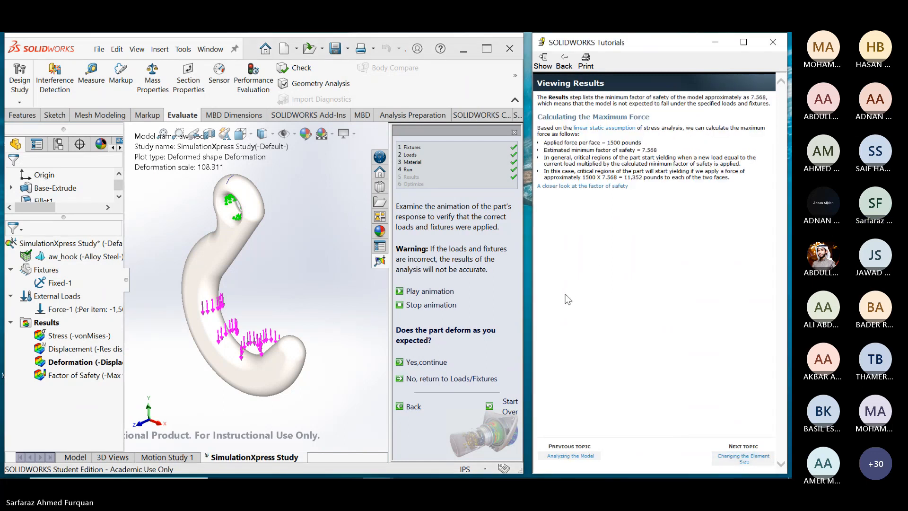
click(435, 363)
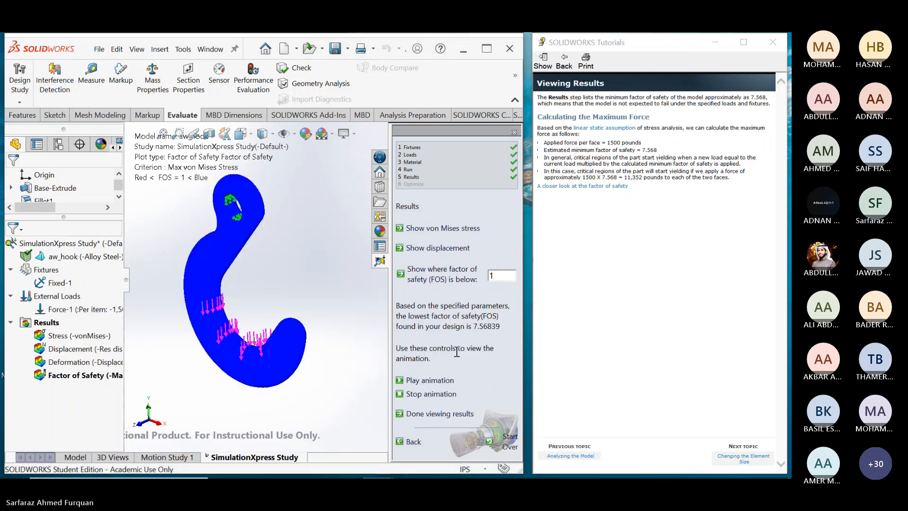
double_click(502, 277)
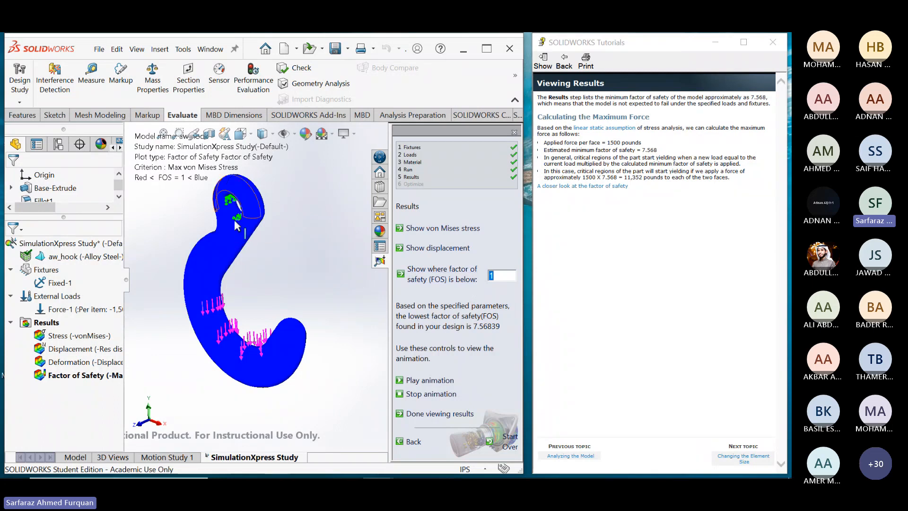
click(499, 275)
drag(499, 276, 491, 280)
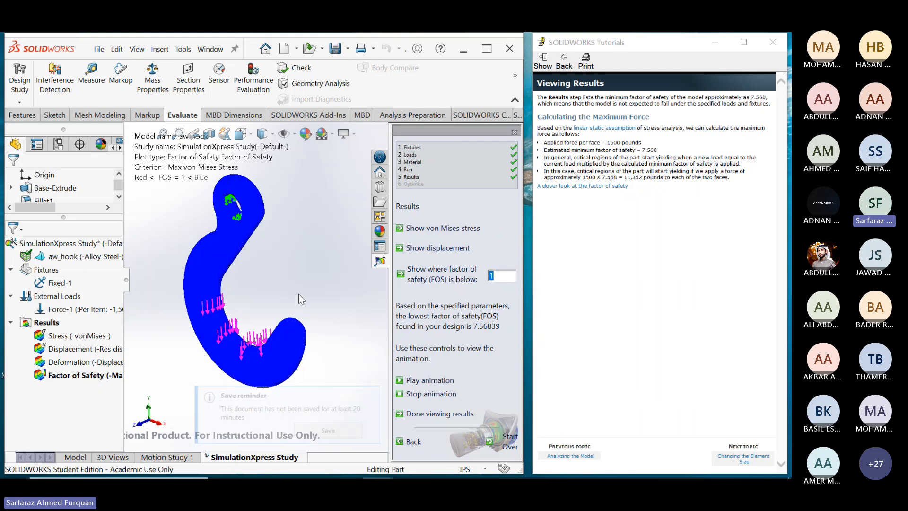
- Advance the tutorial to the Changing the Element Size page and display the von Mises stress plot on the hook
click(76, 336)
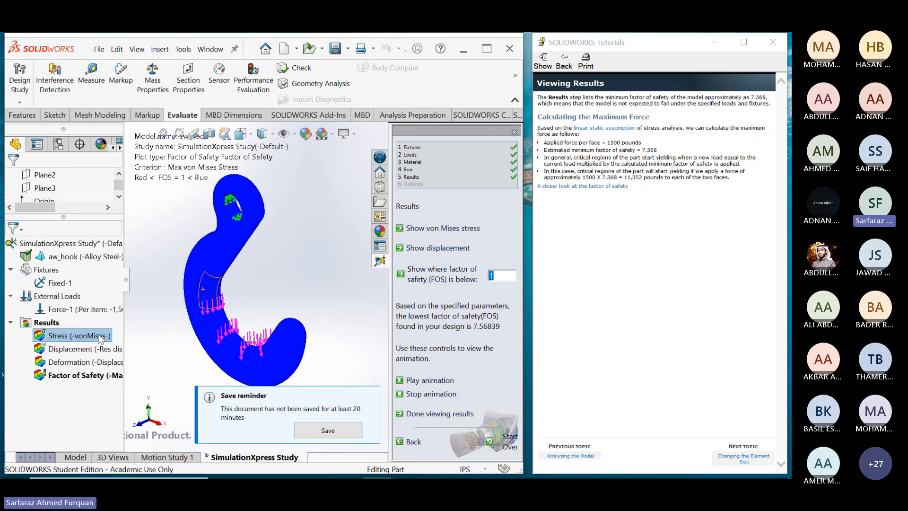
click(755, 463)
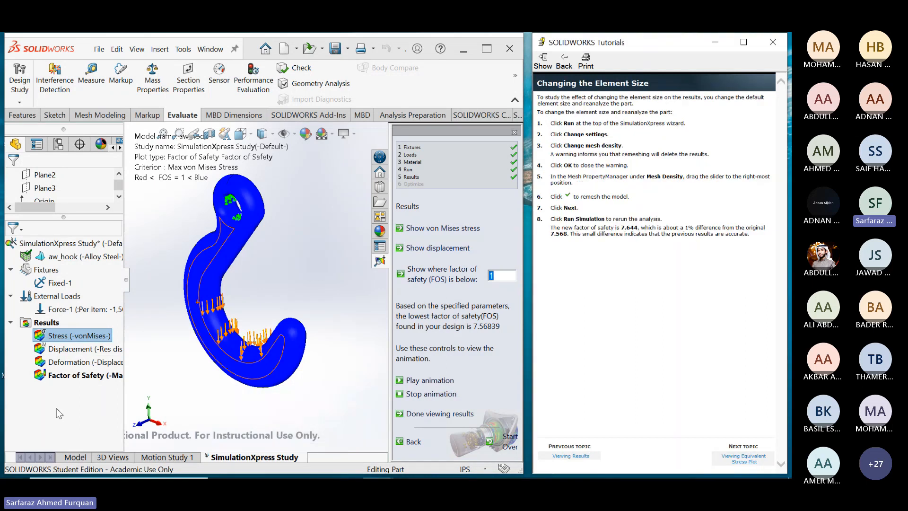
double_click(91, 337)
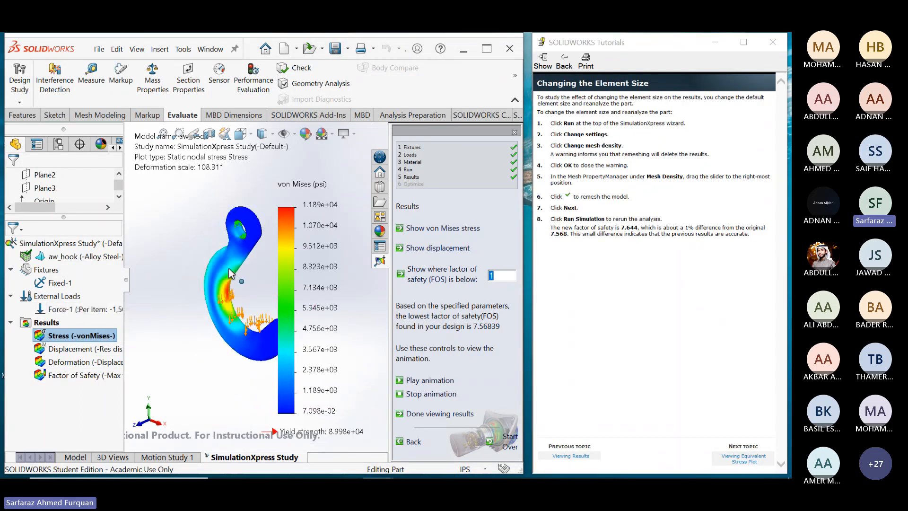
mouse_move(229, 268)
middle_down()
mouse_move(268, 288)
mouse_move(273, 282)
mouse_move(220, 275)
middle_up()
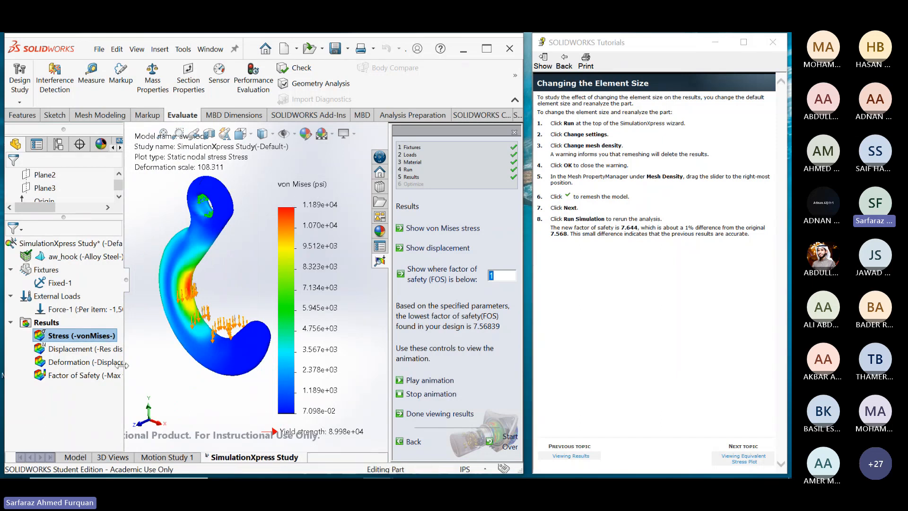
- Animate the von Mises stress plot, pause the playback, and close the animation settings
right_click(95, 335)
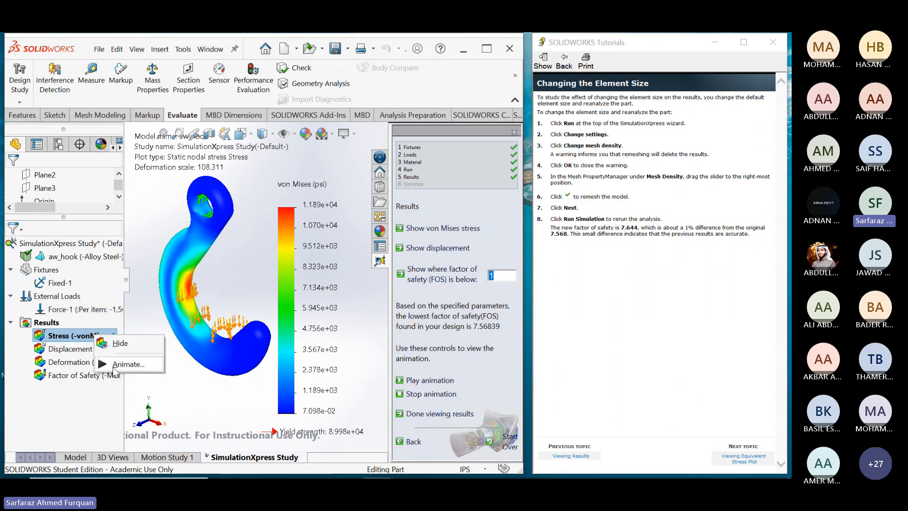
click(113, 369)
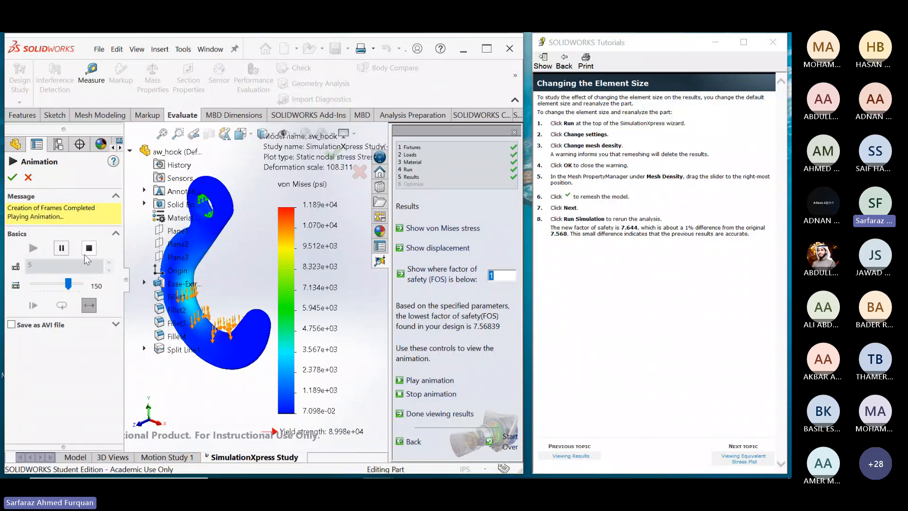
click(61, 249)
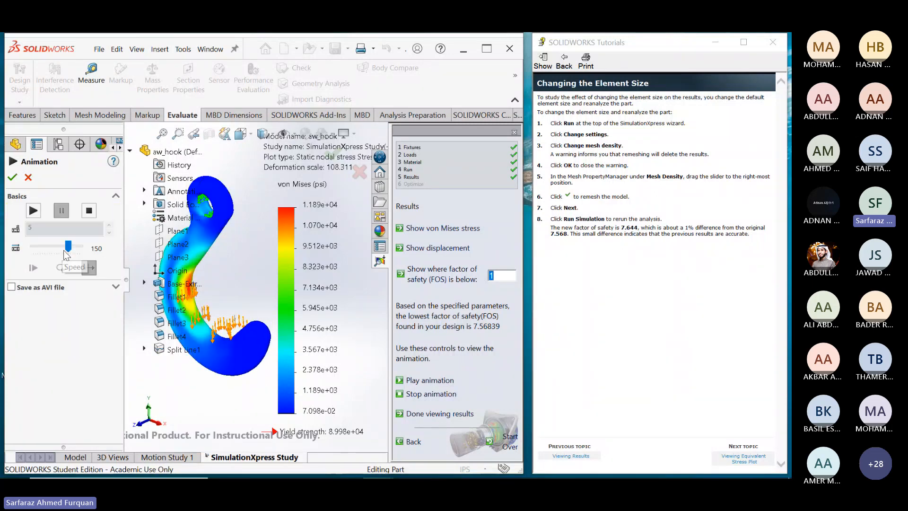
click(13, 179)
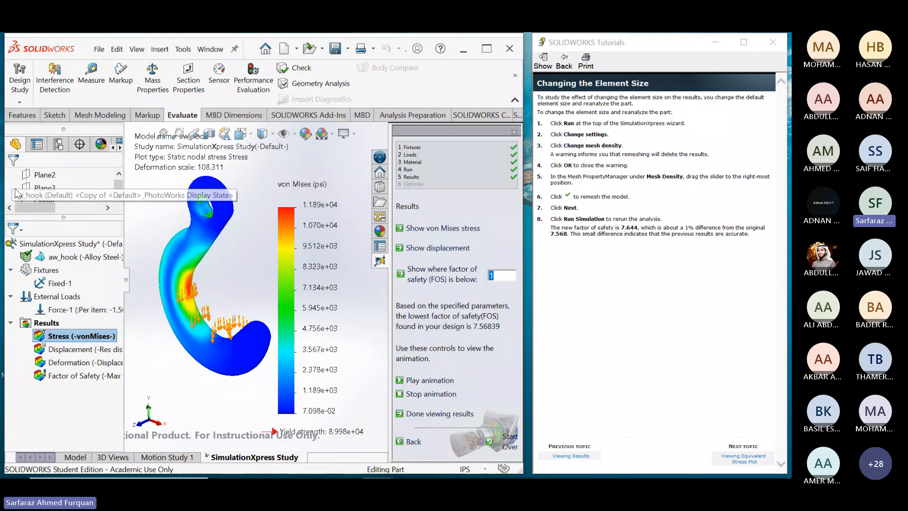
- Display the resultant displacement plot and move its color legend closer to the hook so it is fully readable
double_click(77, 351)
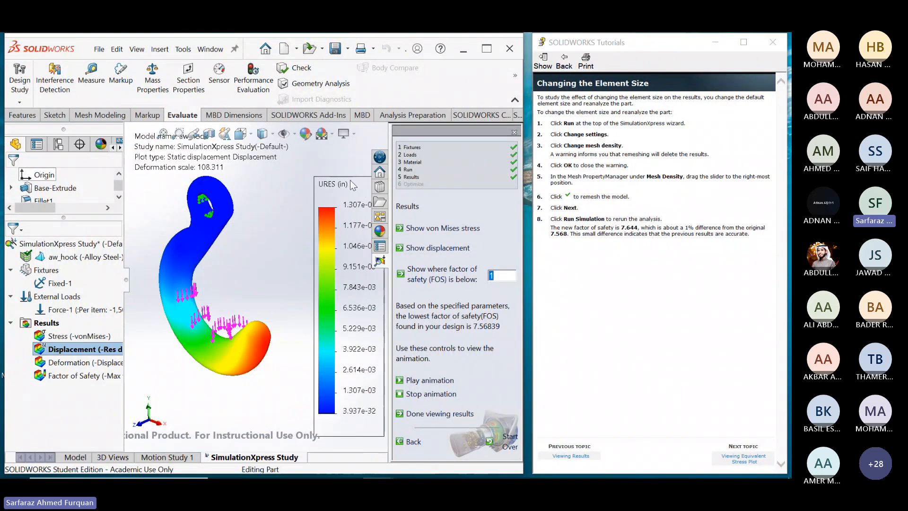
drag(360, 183, 332, 172)
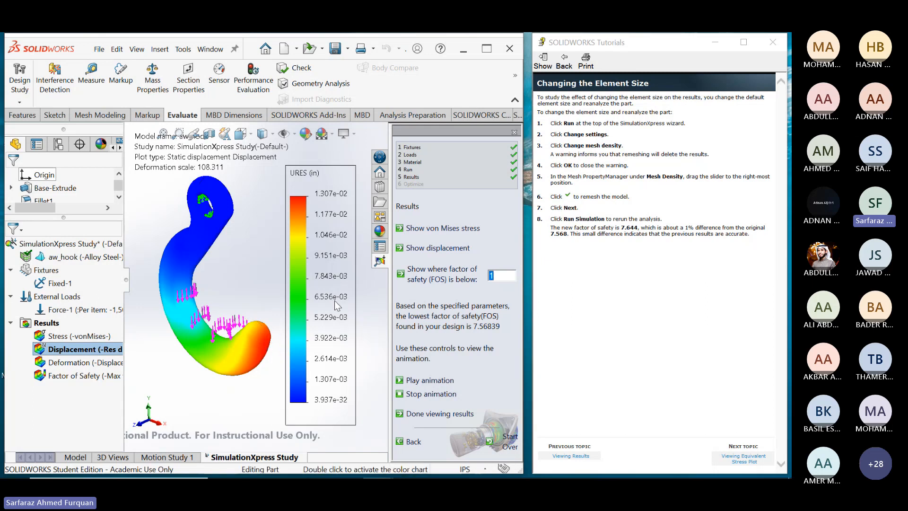
- Advance the tutorial to the Generating an Analysis Report page and finish viewing results in the wizard
click(745, 460)
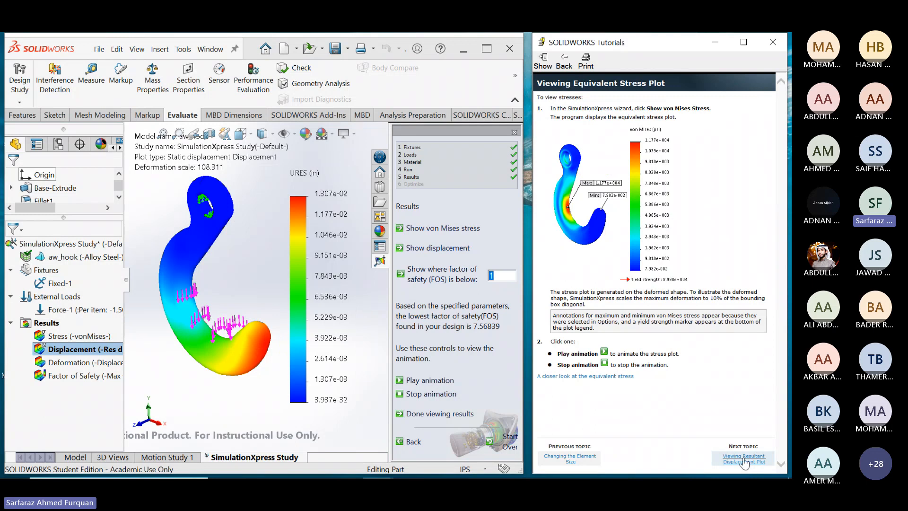
click(745, 461)
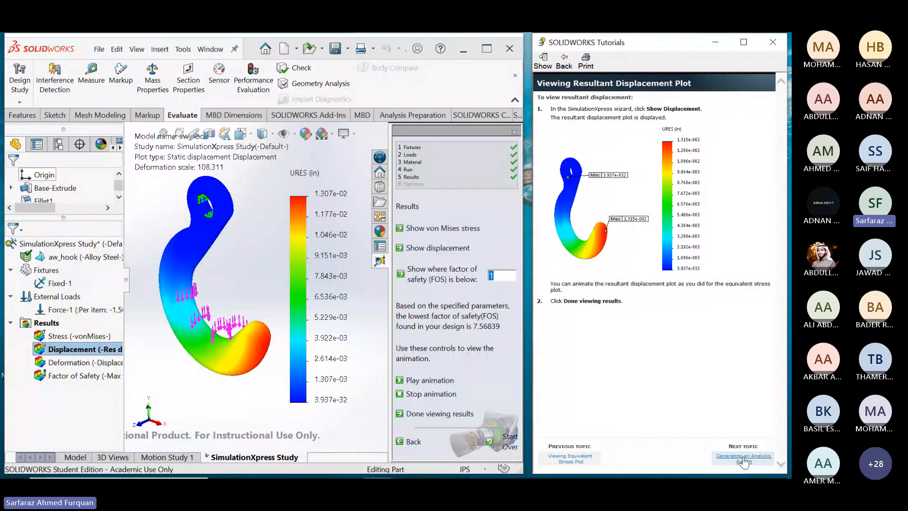
click(745, 461)
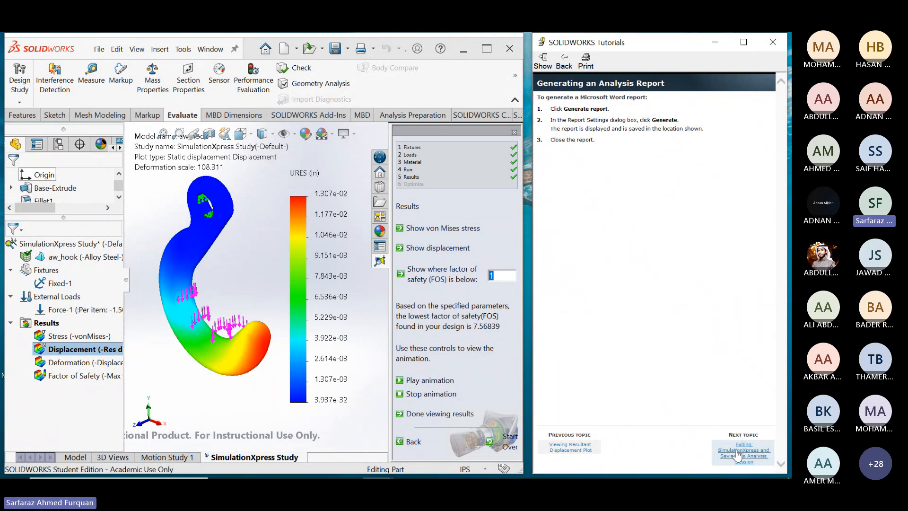
click(445, 417)
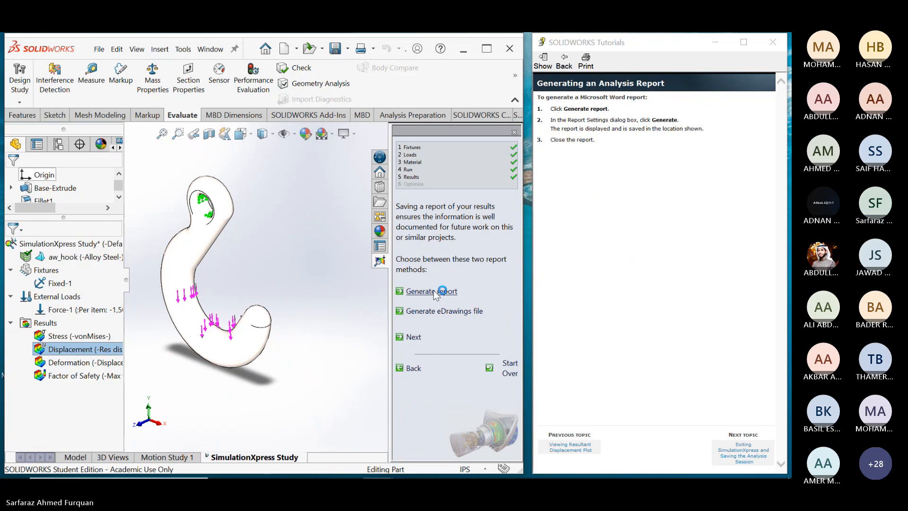
- Generate a report named aw_hook-SimulationXpress Study-2 with the Designer and Company headers enabled, and bring the Word document to the front
click(435, 292)
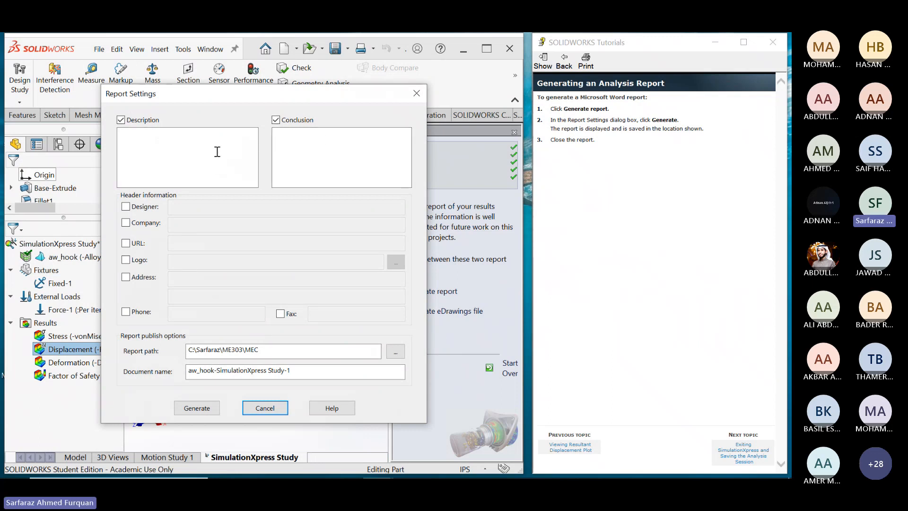
click(199, 149)
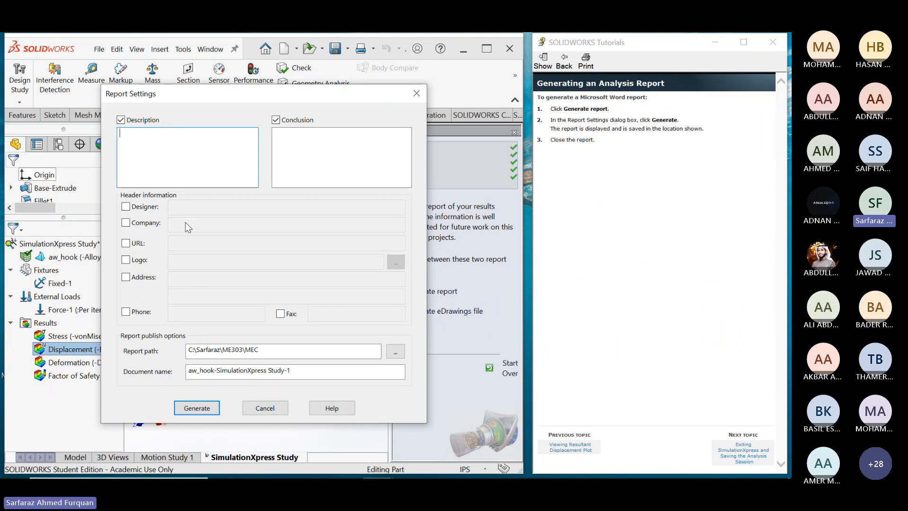
click(126, 206)
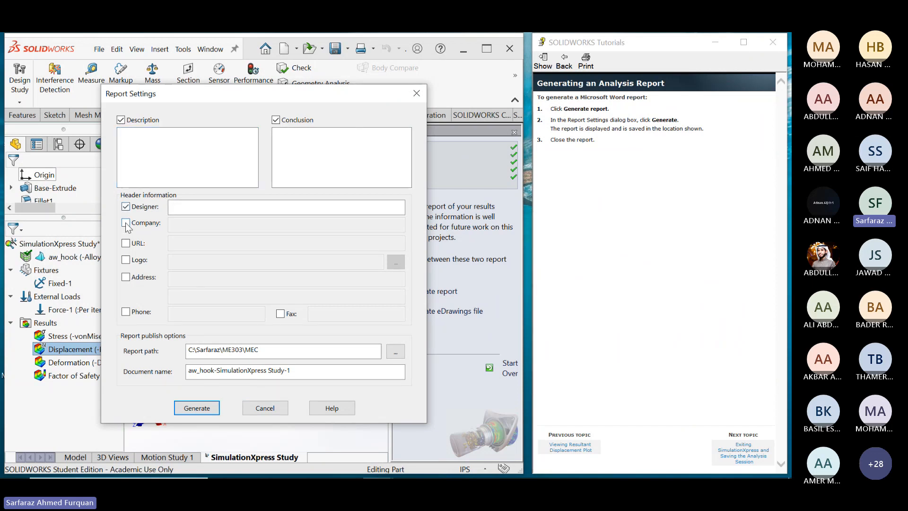
click(125, 222)
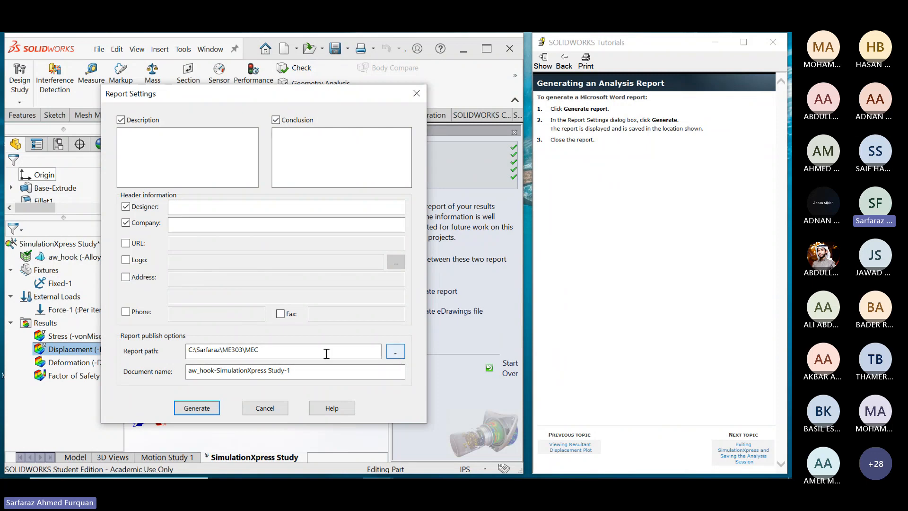
click(310, 371)
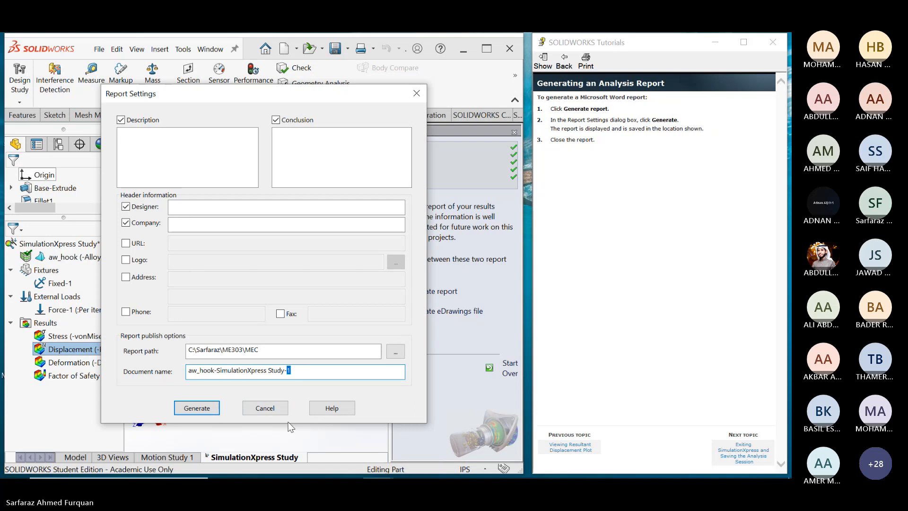
click(214, 407)
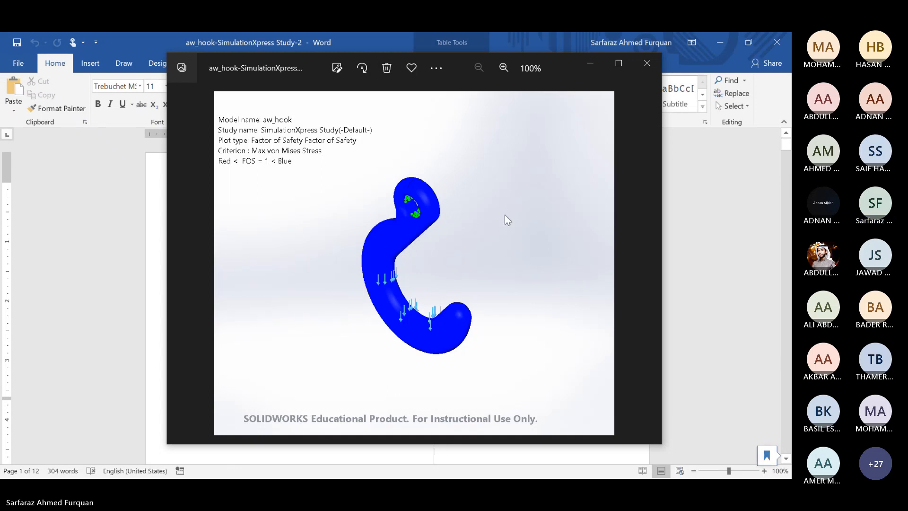
click(678, 245)
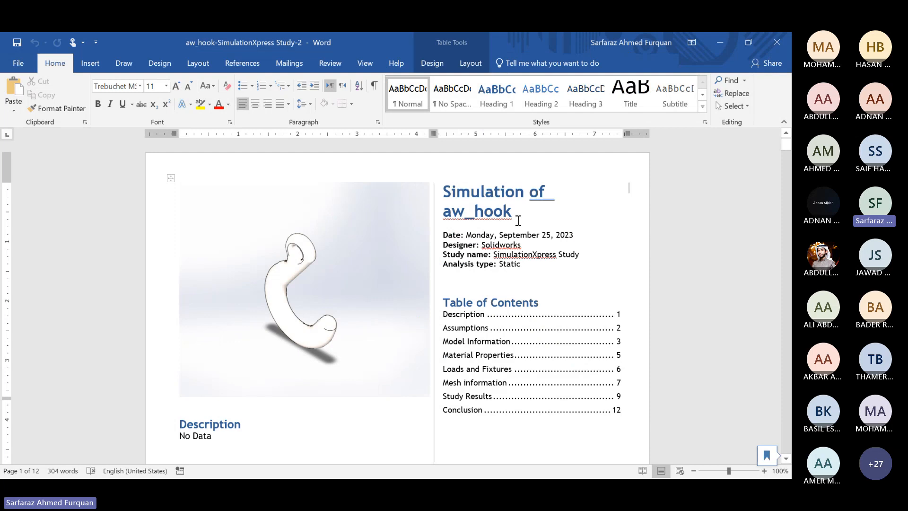
- Review the report's cover page, study details and table of contents, continuing to the Assumptions section
scroll(491, 249, down, 1)
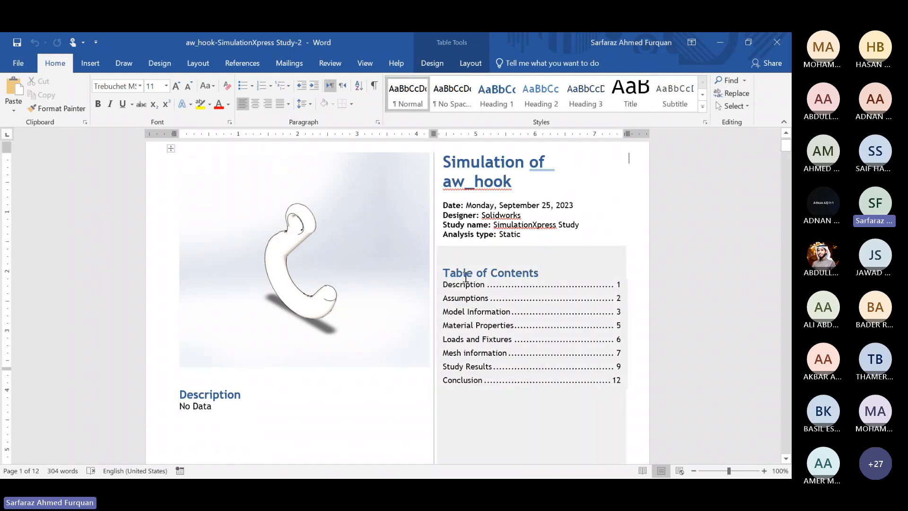
scroll(465, 282, down, 2)
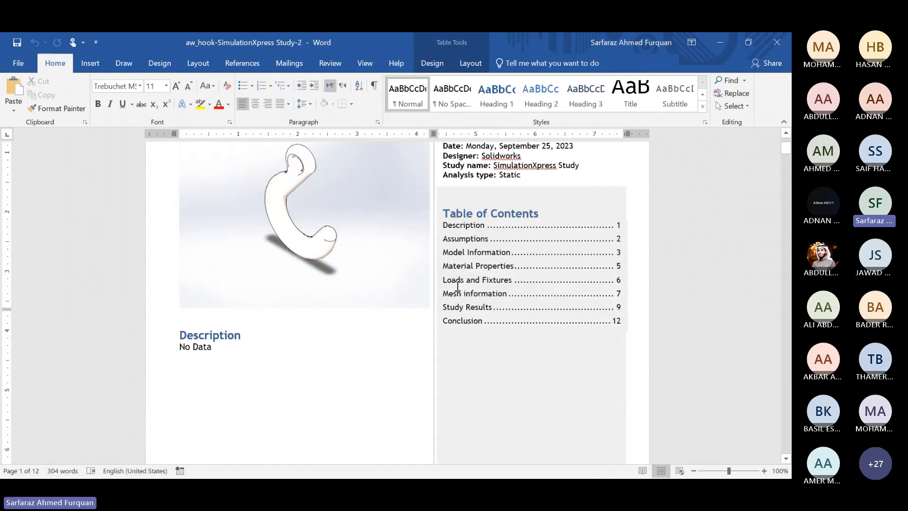
scroll(457, 279, down, 6)
scroll(448, 269, up, 10)
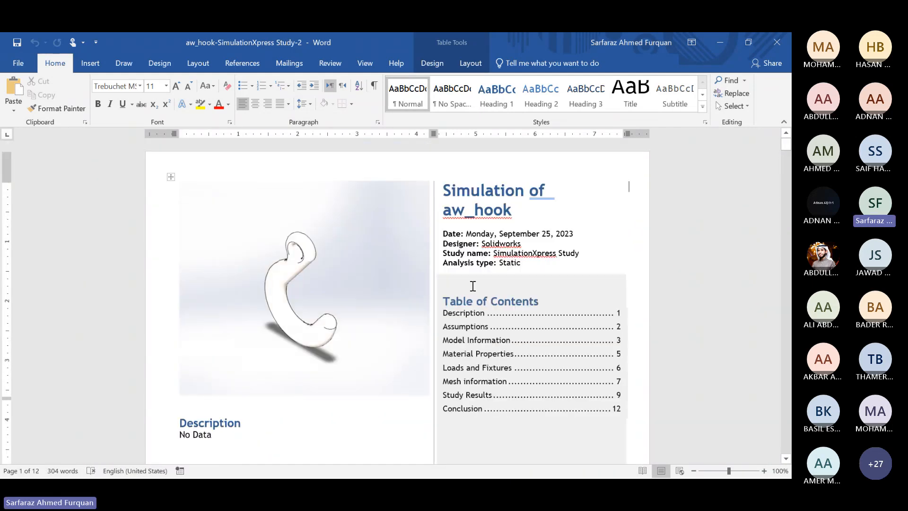
scroll(466, 279, down, 3)
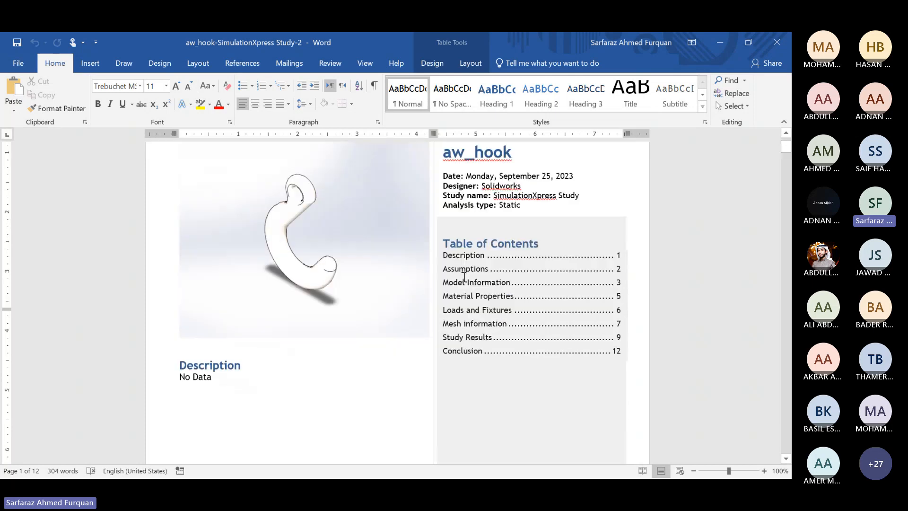
scroll(461, 276, down, 20)
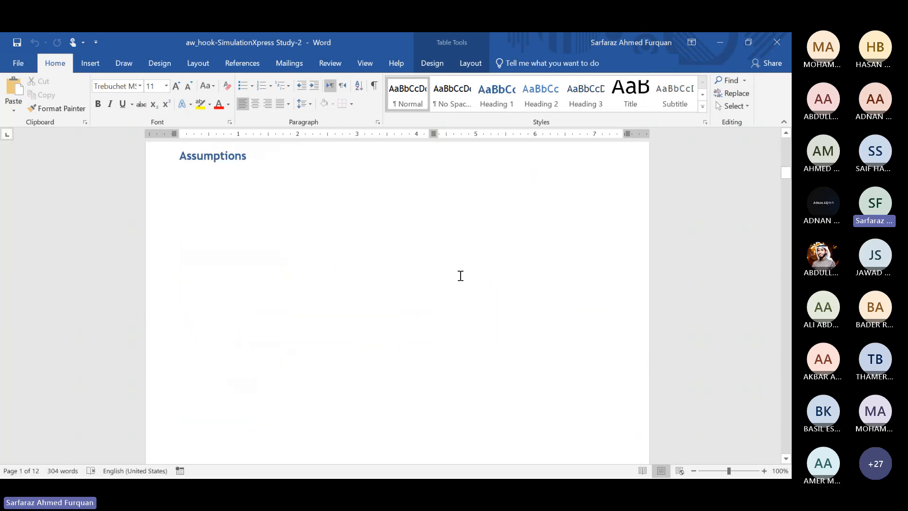
- Examine the report's Model Information, Solid Bodies table and Material Properties section
scroll(451, 297, down, 6)
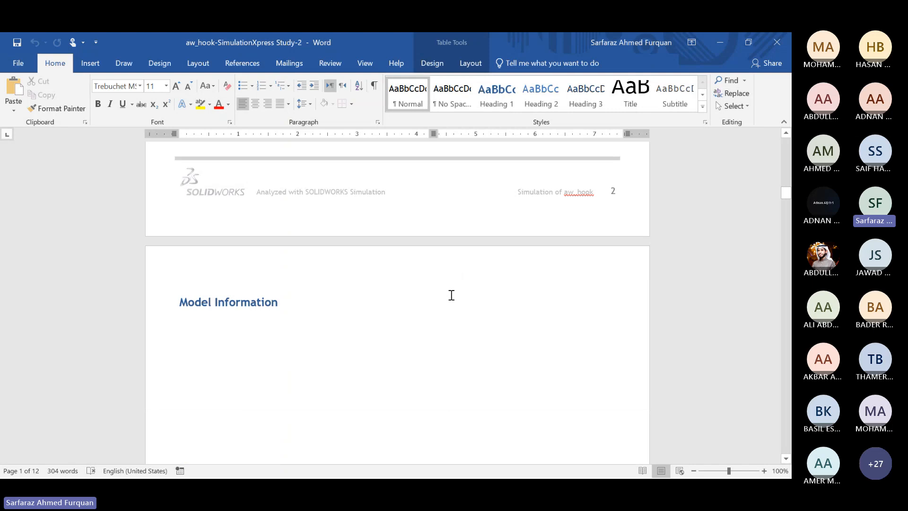
scroll(451, 295, down, 12)
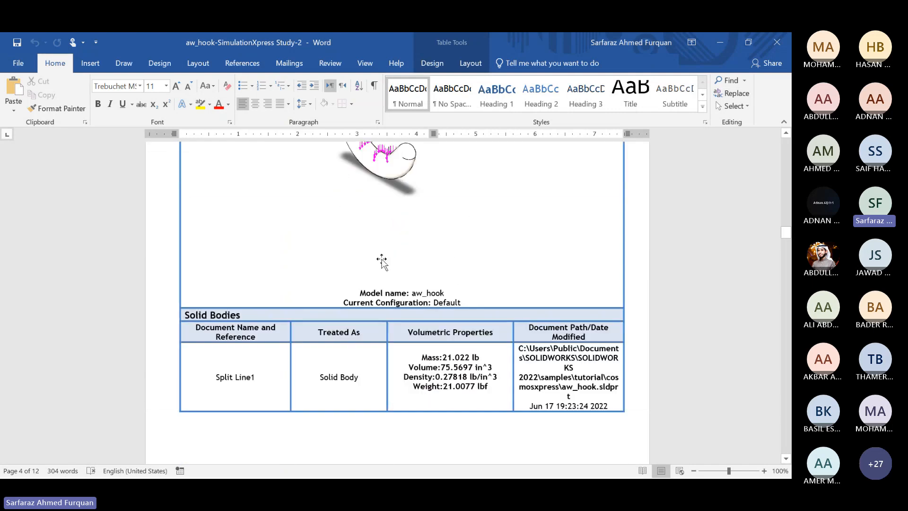
scroll(388, 226, up, 4)
scroll(357, 285, down, 3)
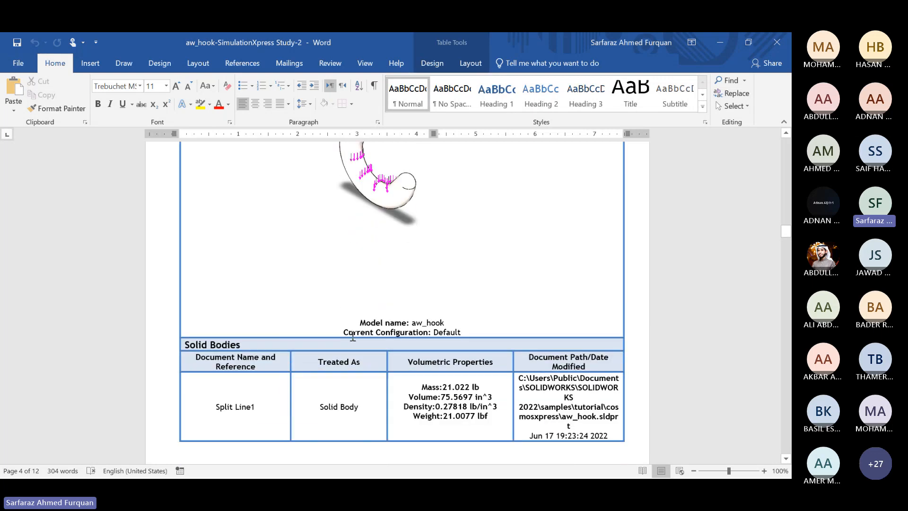
scroll(412, 333, down, 3)
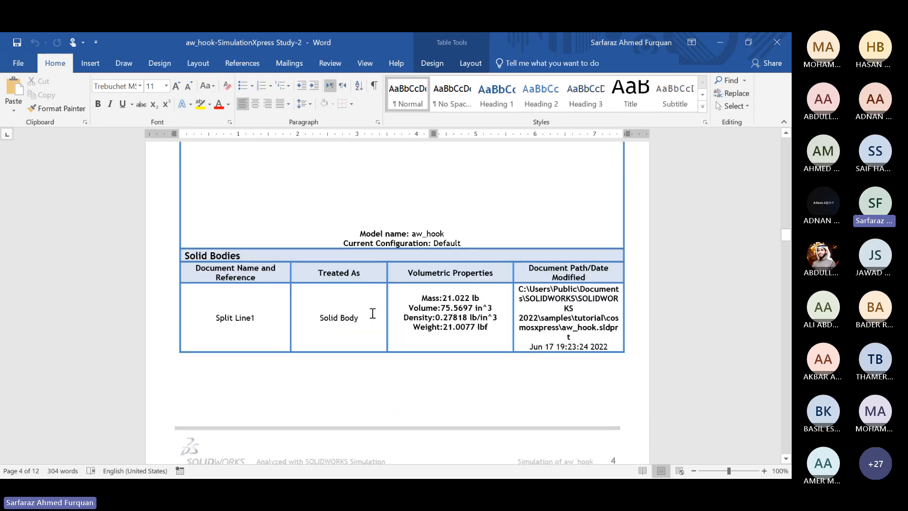
scroll(341, 336, down, 15)
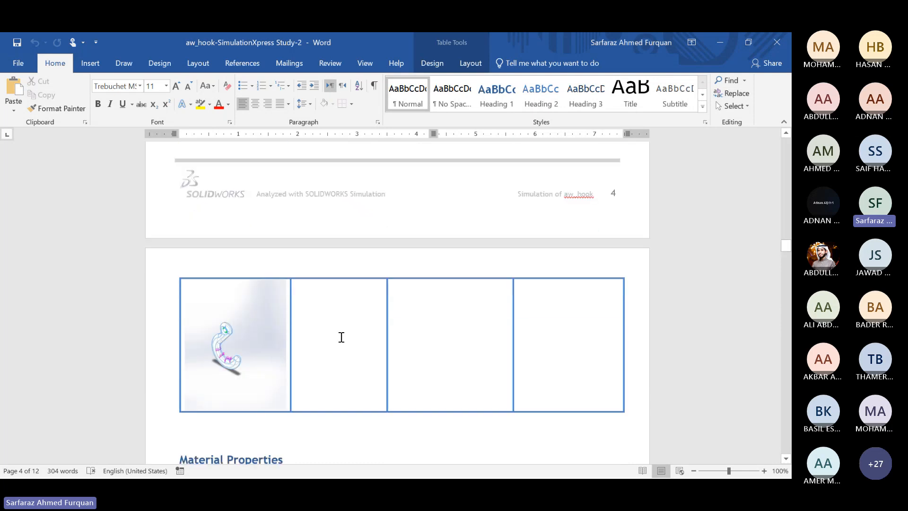
scroll(341, 337, down, 1)
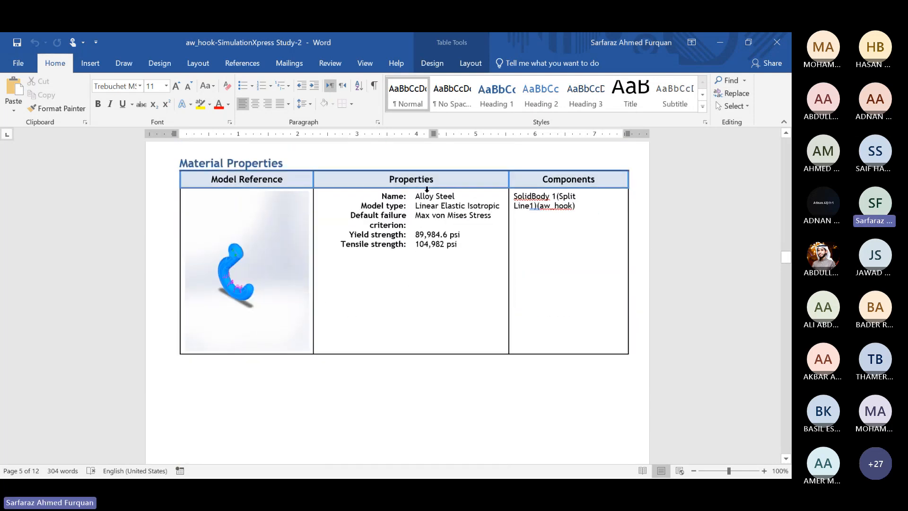
- Review the report's fixture and load tables together with the mesh information and mesh plot of the hook
scroll(418, 262, down, 15)
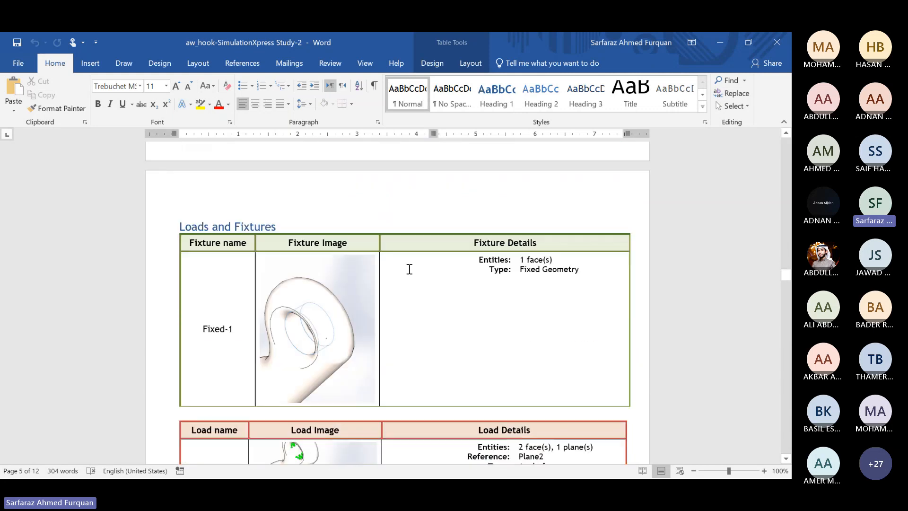
scroll(409, 269, down, 2)
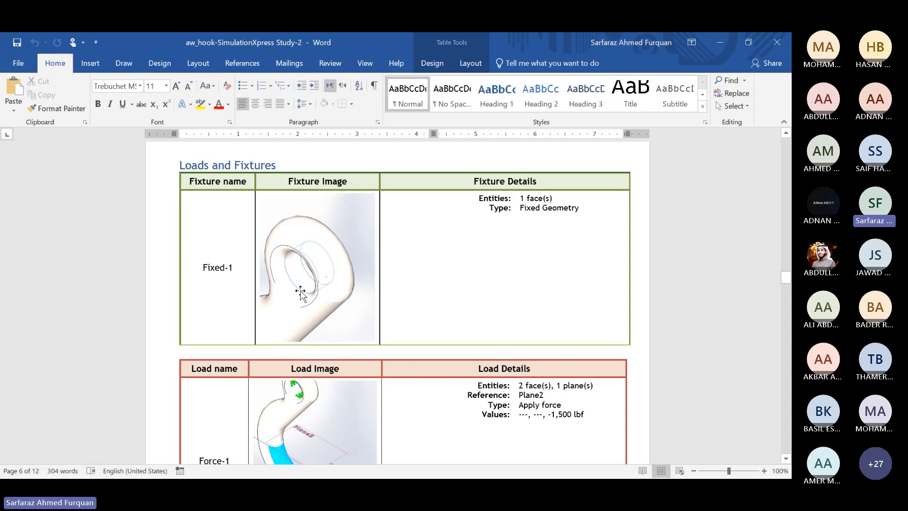
scroll(513, 232, down, 5)
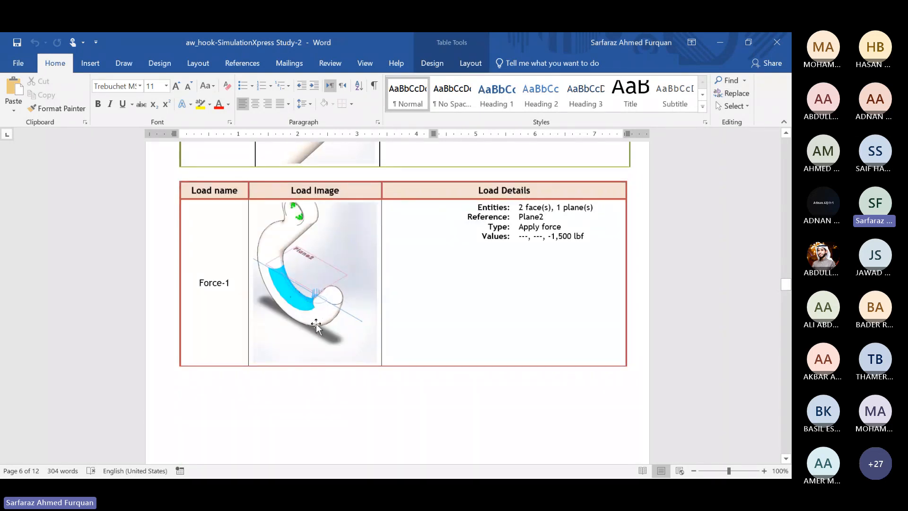
scroll(315, 324, down, 12)
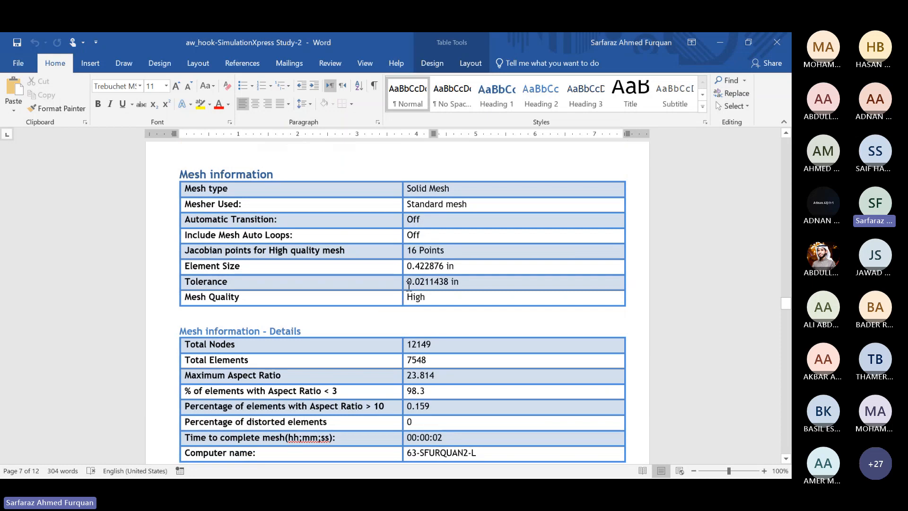
scroll(402, 288, down, 1)
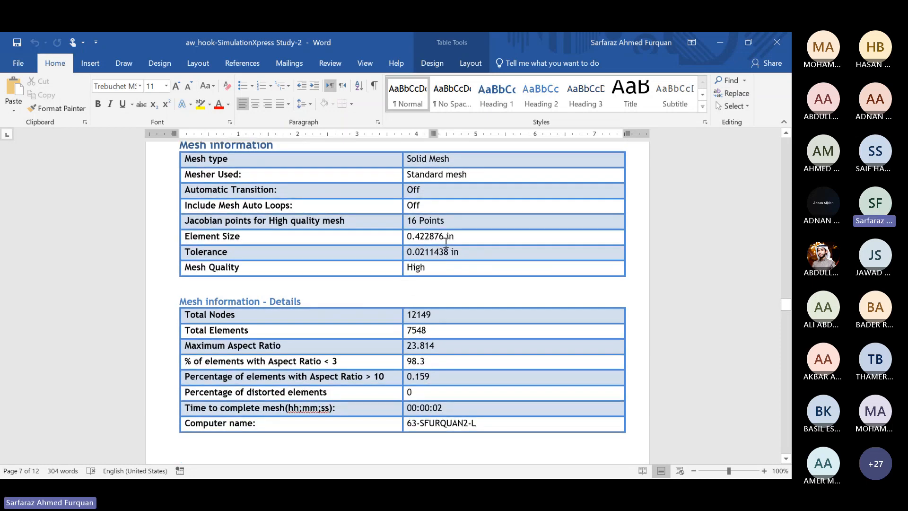
scroll(334, 246, up, 12)
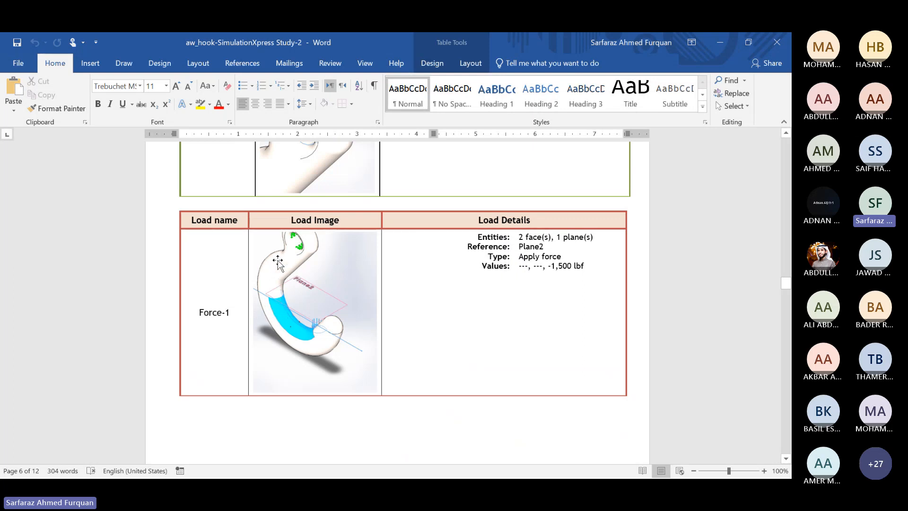
scroll(302, 326, down, 15)
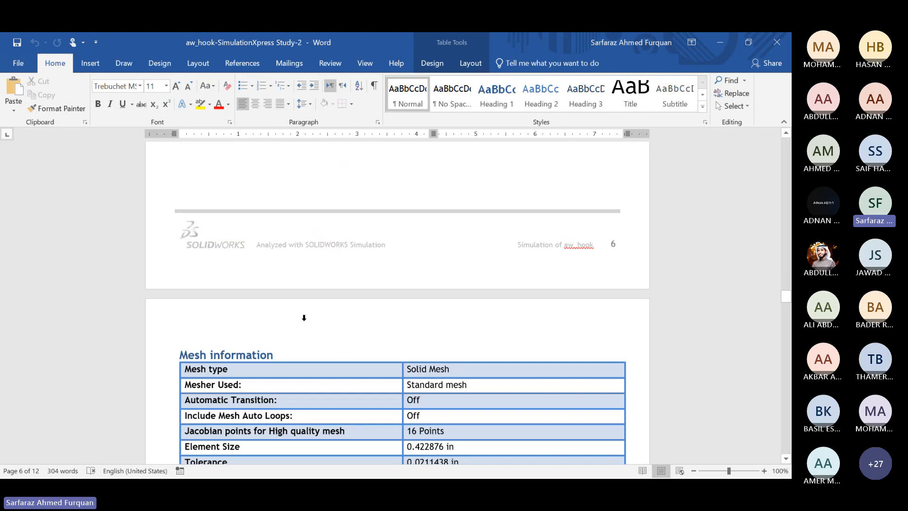
scroll(303, 321, down, 10)
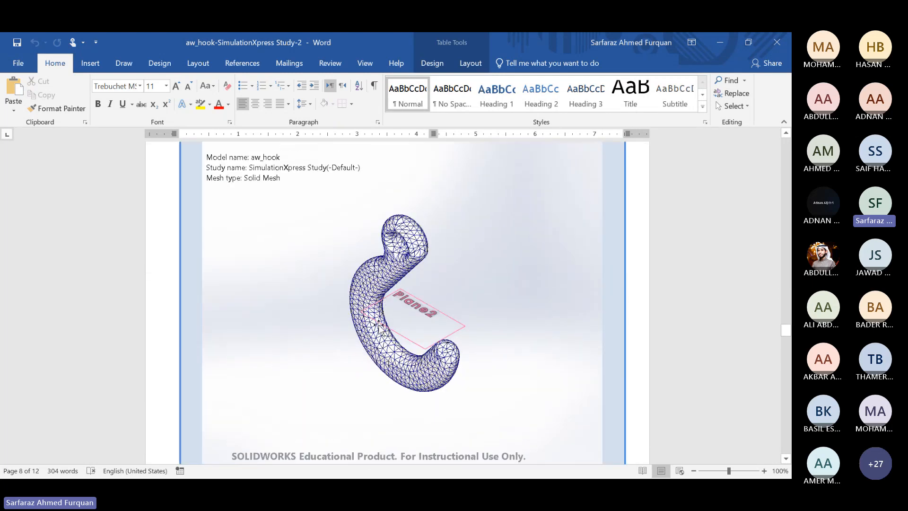
- Examine the von Mises stress table and plot in the report's Study Results, including the color legend and yield strength
scroll(388, 368, down, 15)
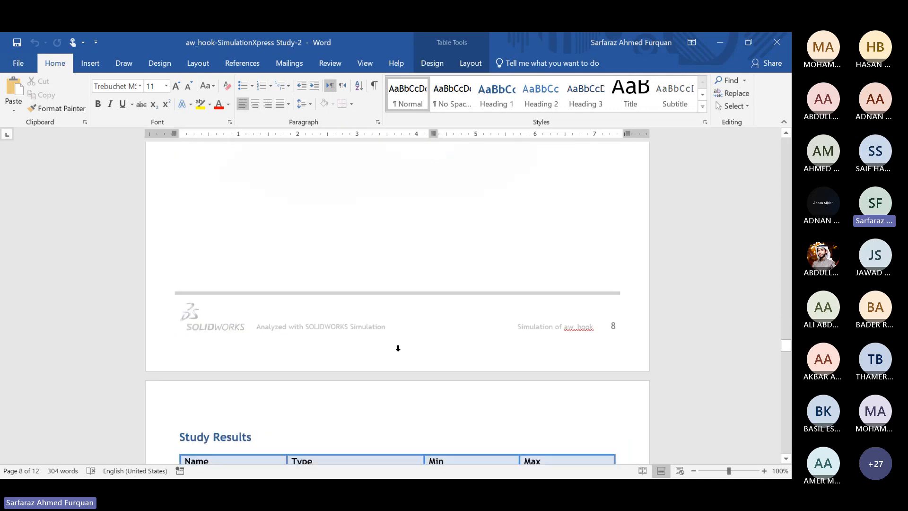
scroll(379, 353, down, 3)
scroll(379, 351, up, 2)
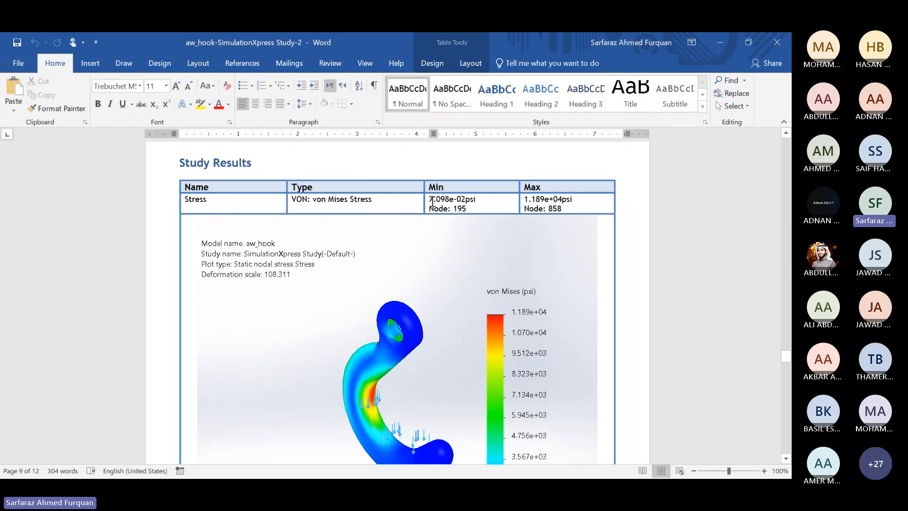
scroll(492, 312, down, 3)
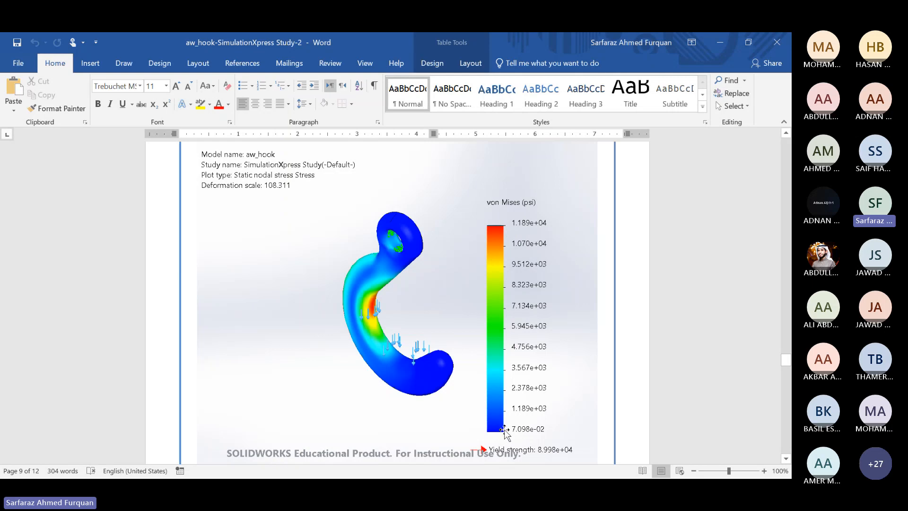
scroll(528, 448, down, 1)
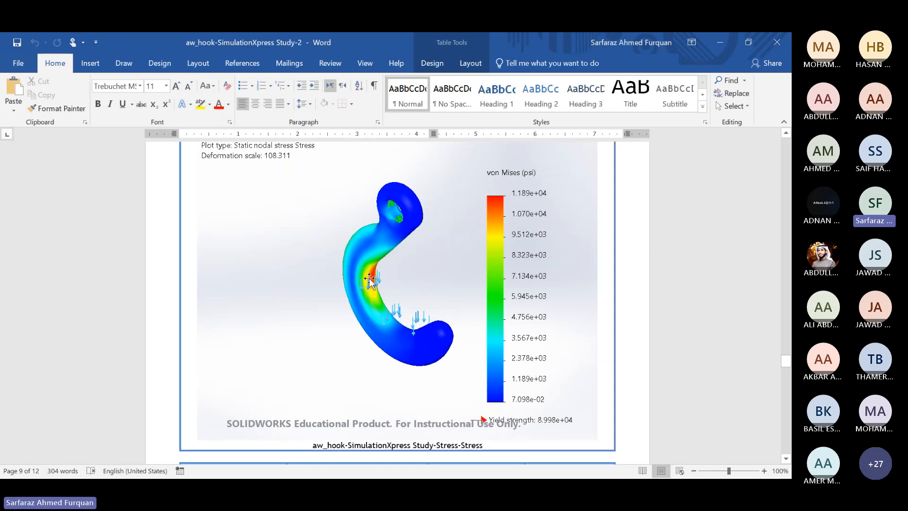
- Examine the resultant displacement table and its URES plot in the report
scroll(362, 318, down, 3)
scroll(362, 318, down, 2)
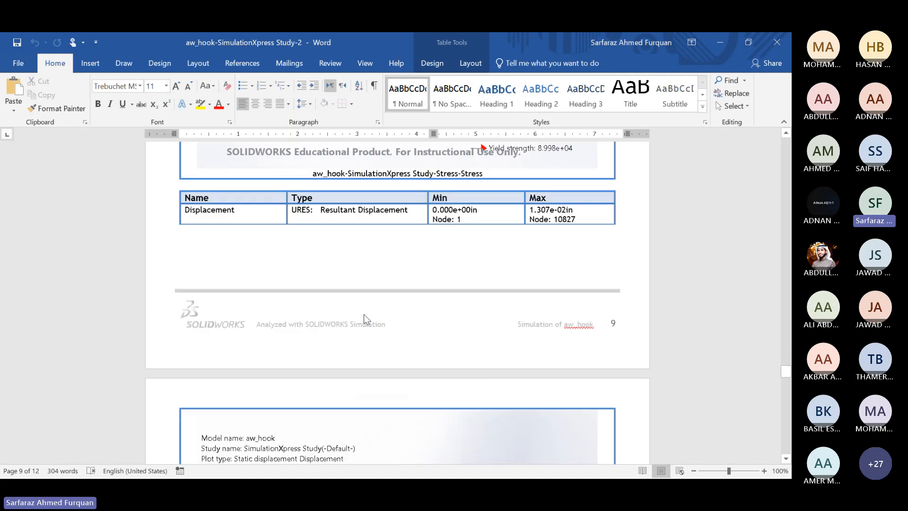
scroll(448, 265, down, 1)
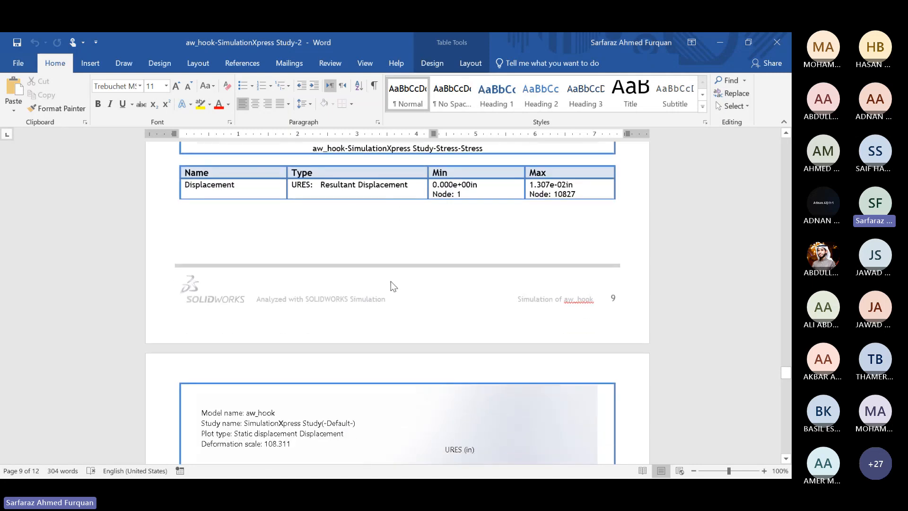
scroll(389, 262, down, 1)
scroll(399, 173, up, 1)
scroll(375, 304, down, 4)
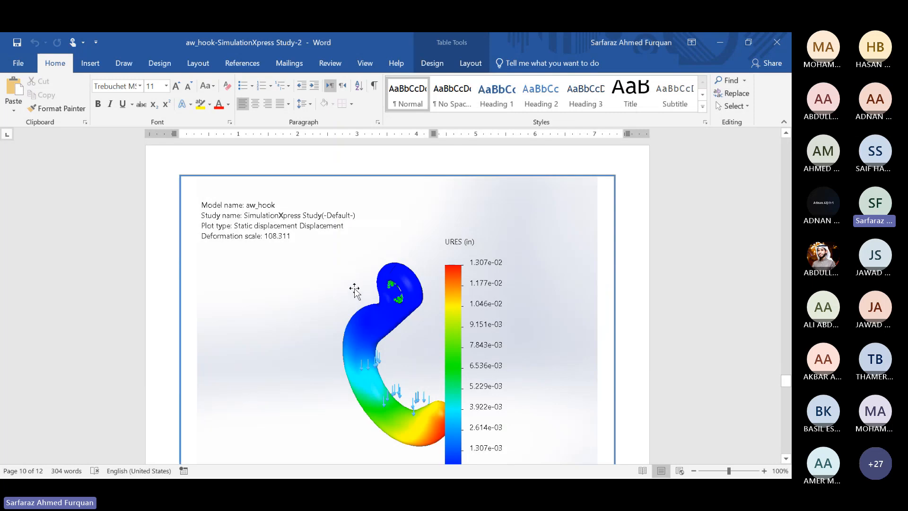
scroll(354, 291, up, 2)
scroll(356, 299, down, 3)
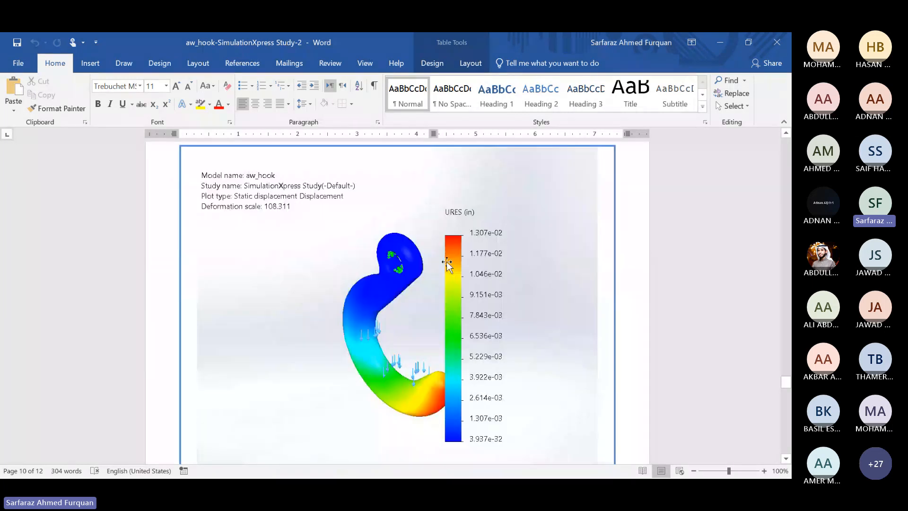
scroll(447, 265, down, 1)
- Review the deformation and factor of safety results through to the Conclusion section, and close the Word report
scroll(394, 321, down, 20)
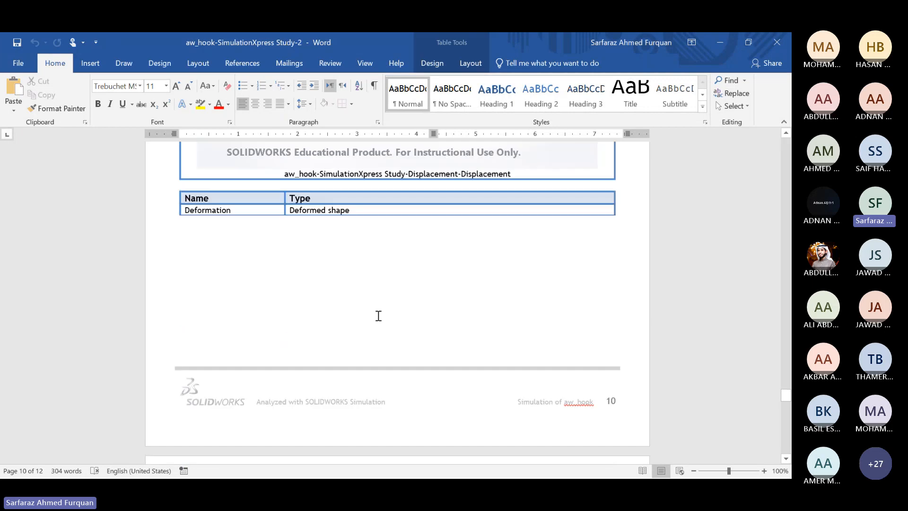
scroll(377, 318, down, 8)
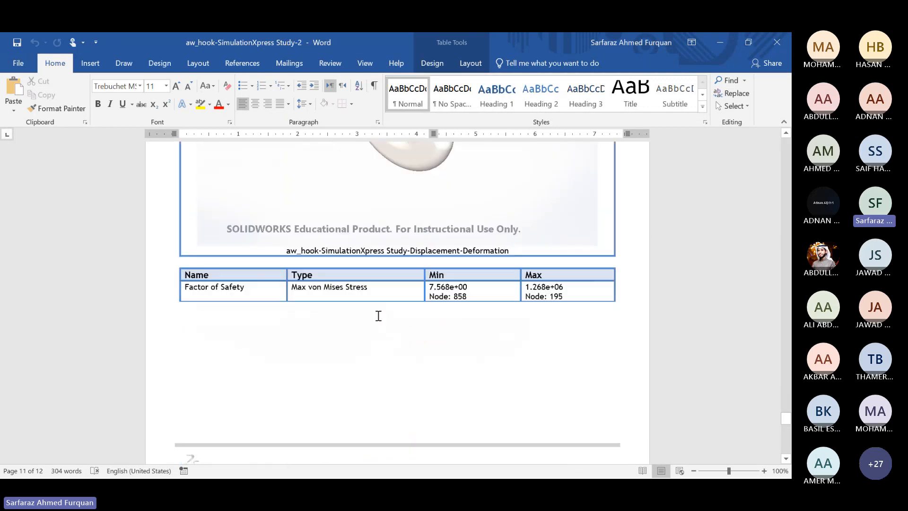
scroll(378, 316, down, 8)
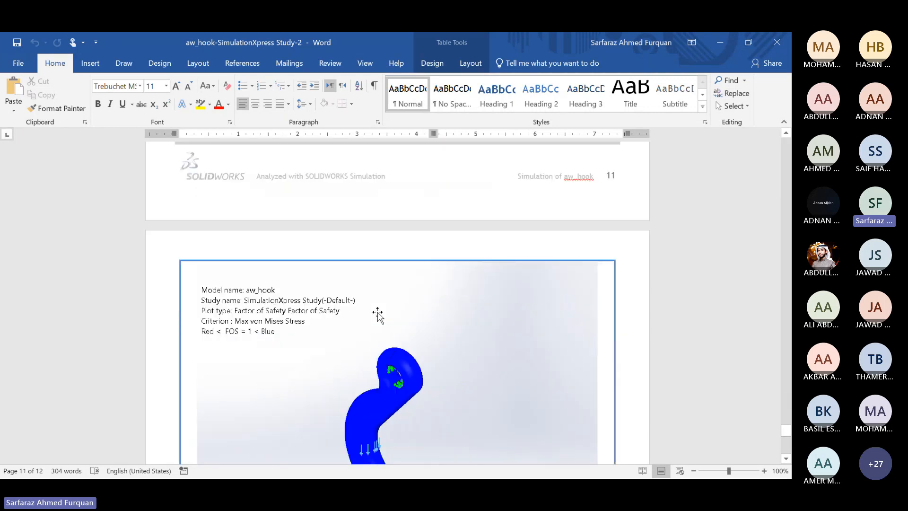
scroll(378, 314, down, 4)
scroll(377, 312, down, 2)
scroll(374, 282, up, 2)
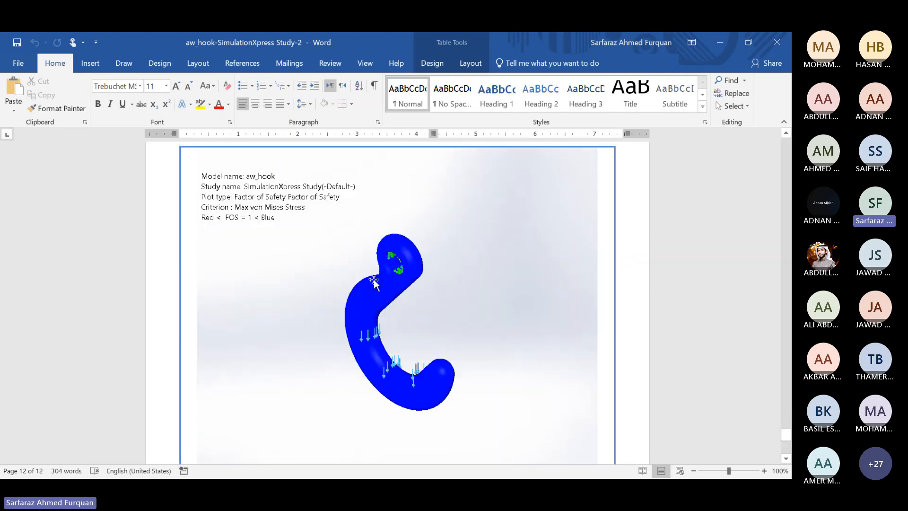
scroll(374, 283, up, 1)
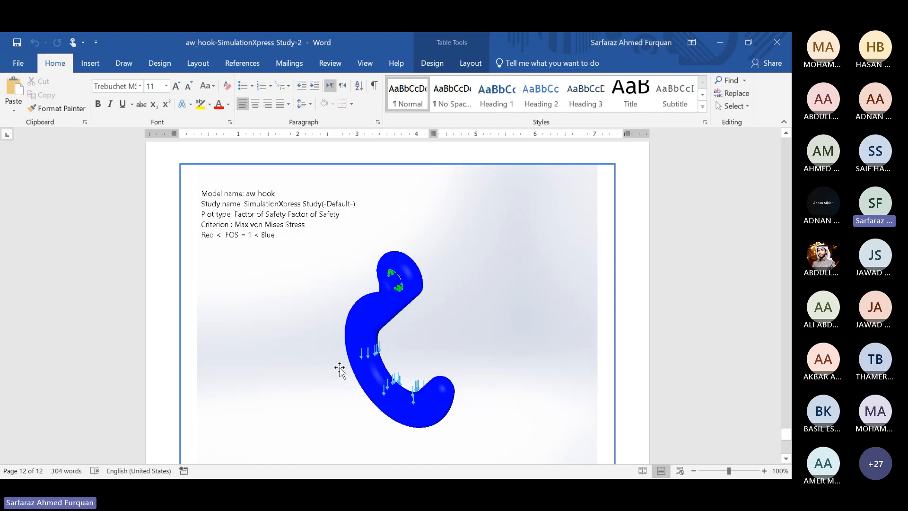
scroll(521, 321, down, 10)
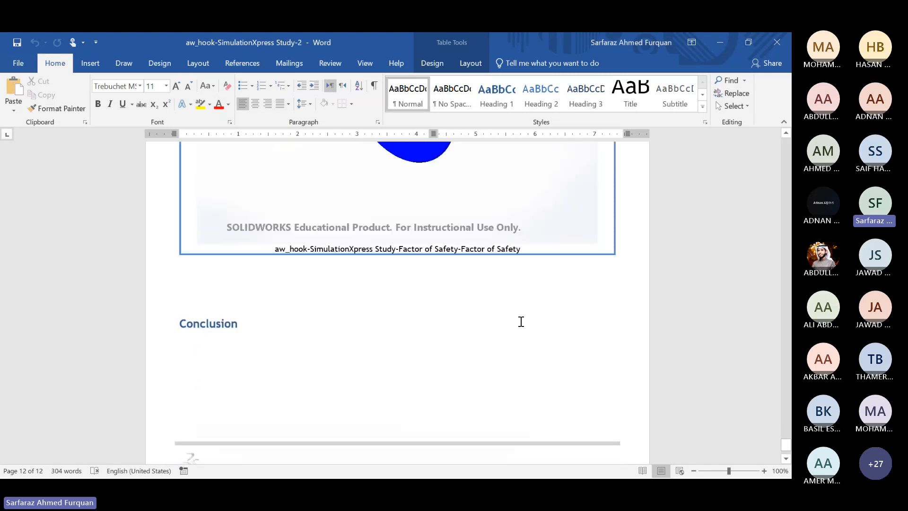
scroll(515, 321, down, 2)
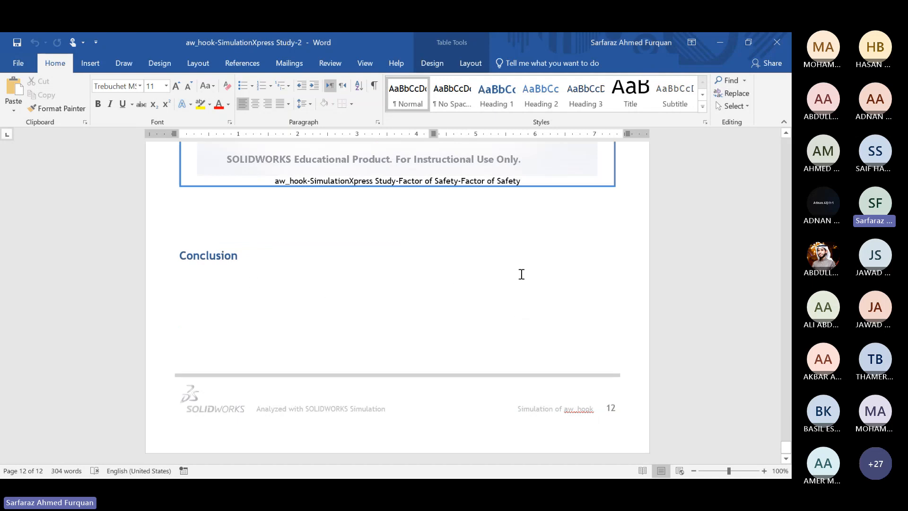
click(775, 43)
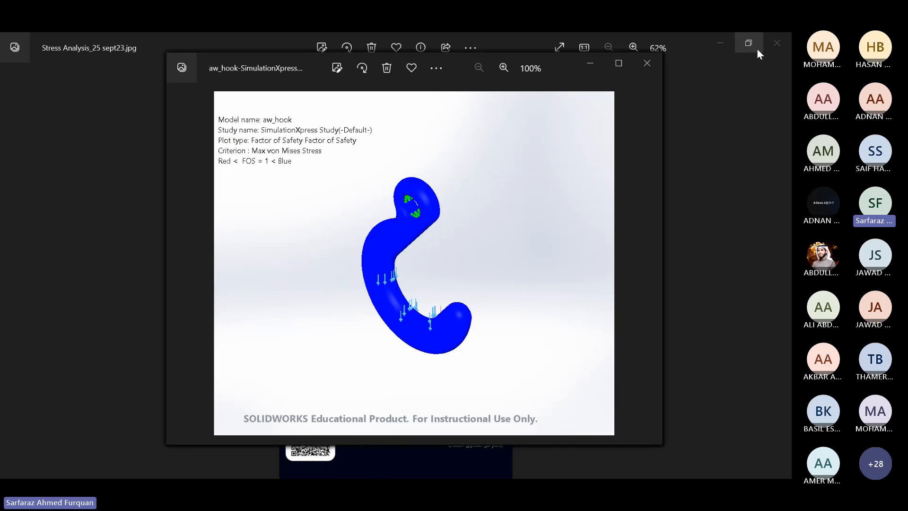
- Close the open image viewer windows showing the hook's exported SimulationXpress plots, and close the Stress Analysis poster image
click(639, 64)
click(637, 64)
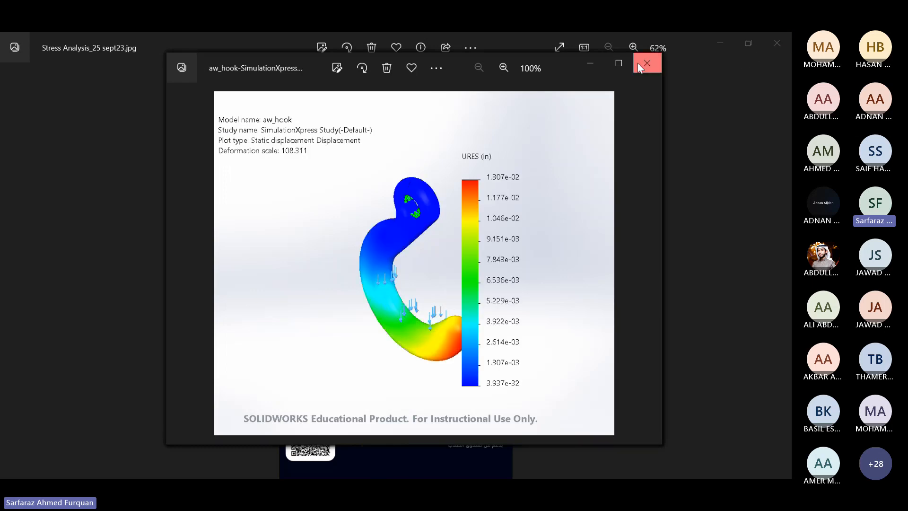
click(637, 63)
click(637, 63)
click(637, 61)
click(636, 59)
click(639, 62)
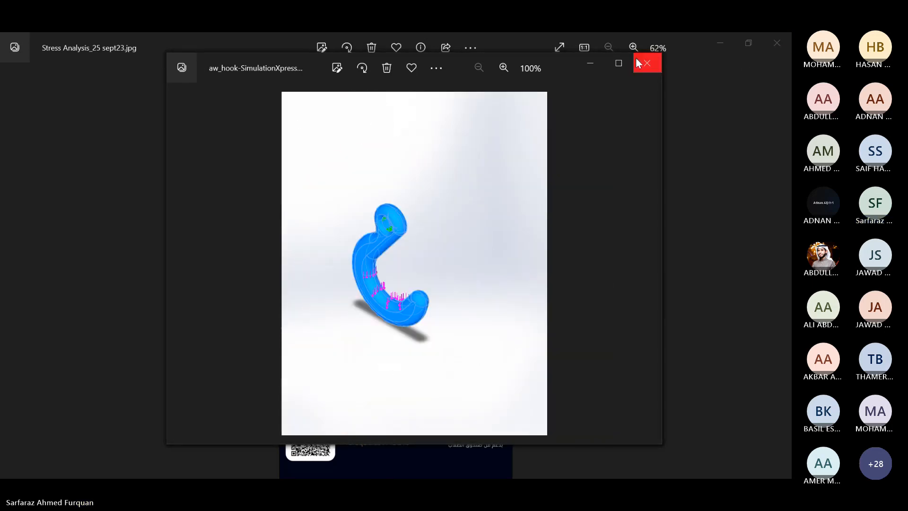
click(634, 58)
click(637, 63)
click(638, 63)
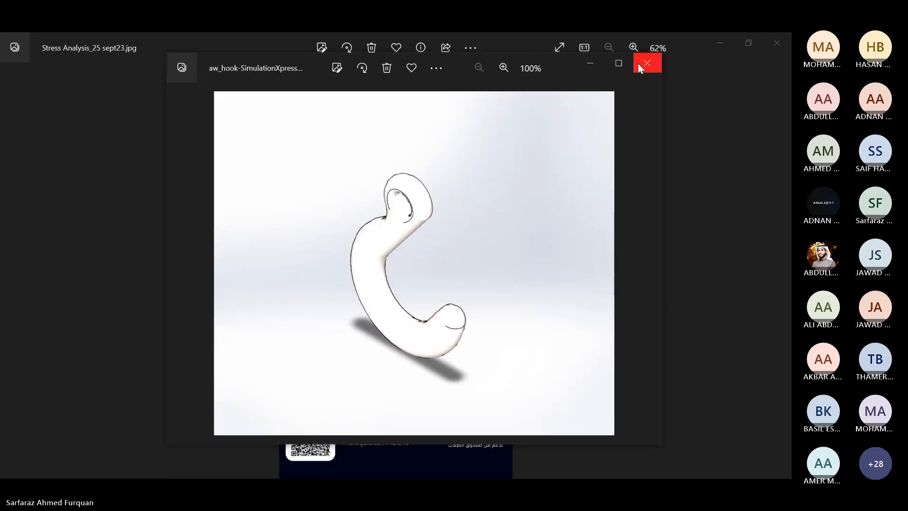
click(637, 63)
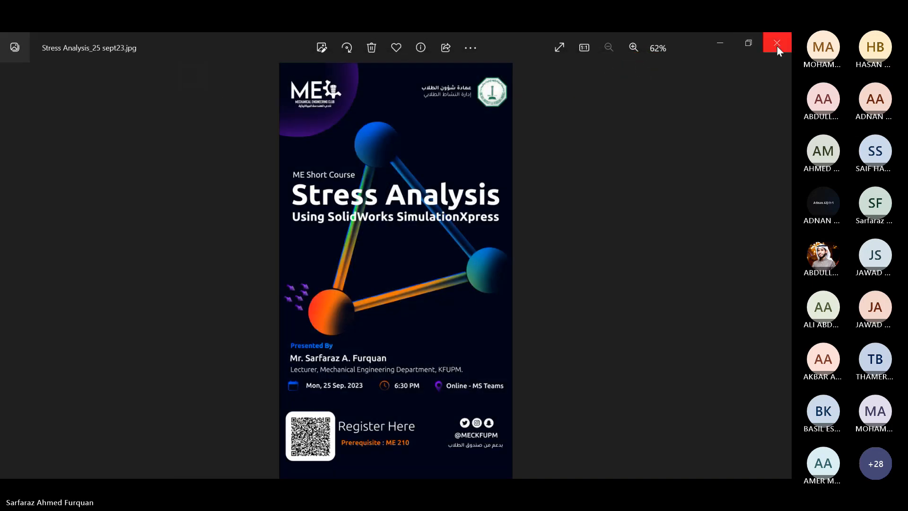
click(775, 45)
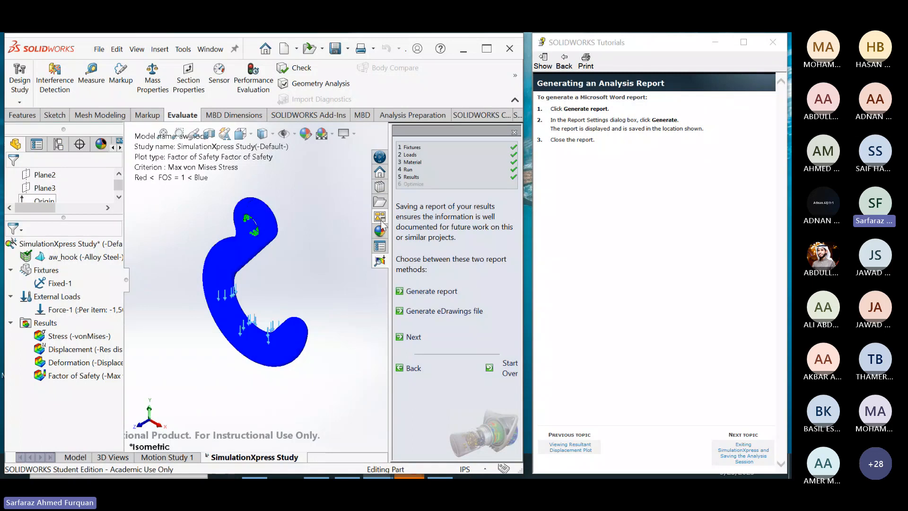
- Advance the tutorial to Exiting SimulationXpress and Saving the Analysis Session, and try to exit SimulationXpress, cancelling the prompt to save its data
click(735, 453)
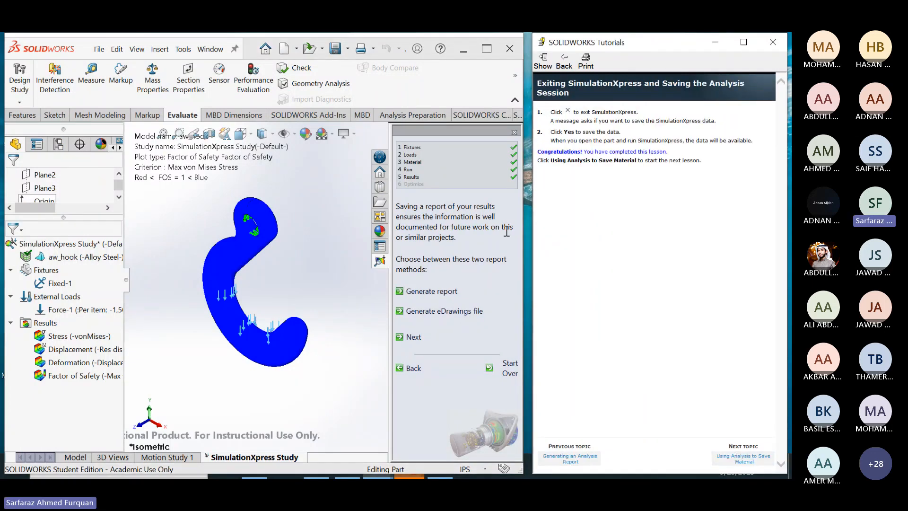
click(514, 133)
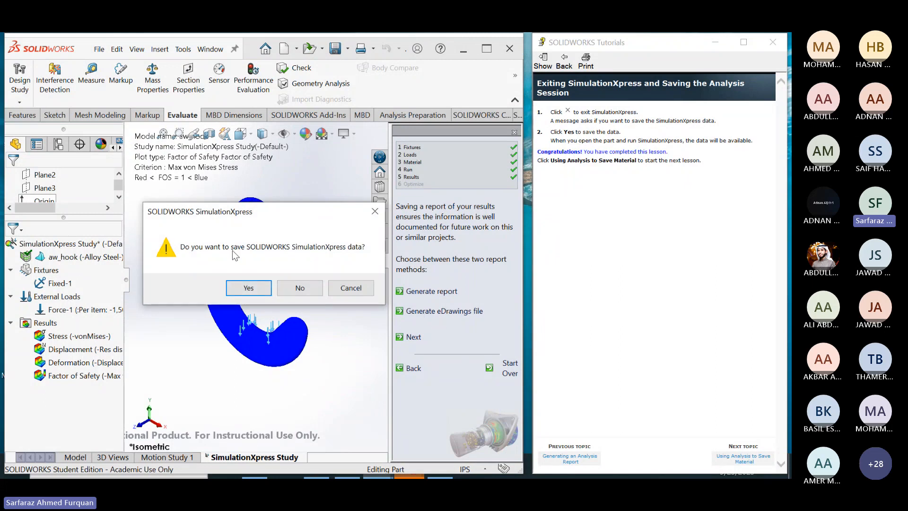
click(375, 212)
- Start saving the hook part under a new name and browse to the MEC folder inside ME303
click(98, 49)
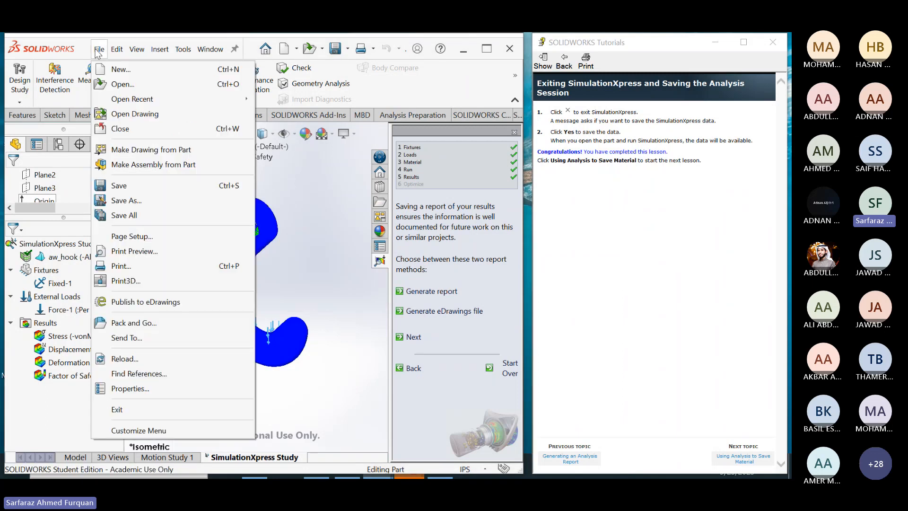
click(130, 199)
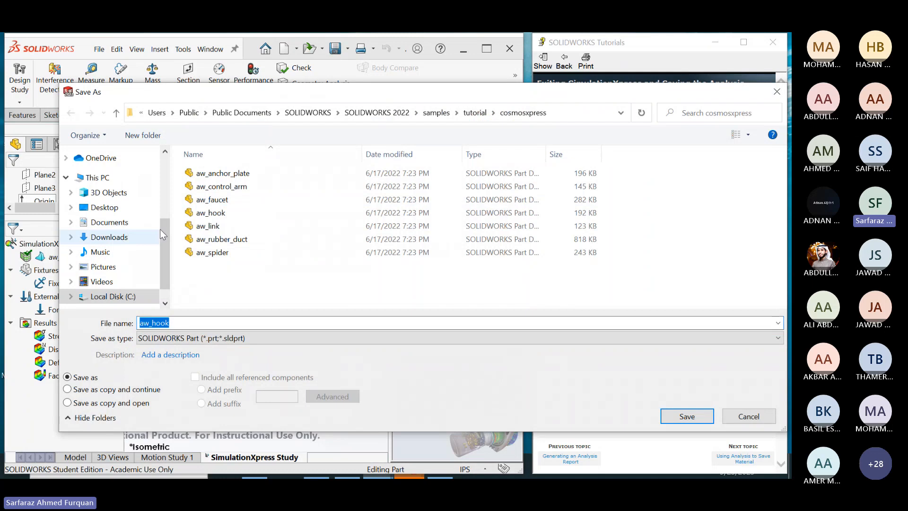
drag(164, 225, 165, 190)
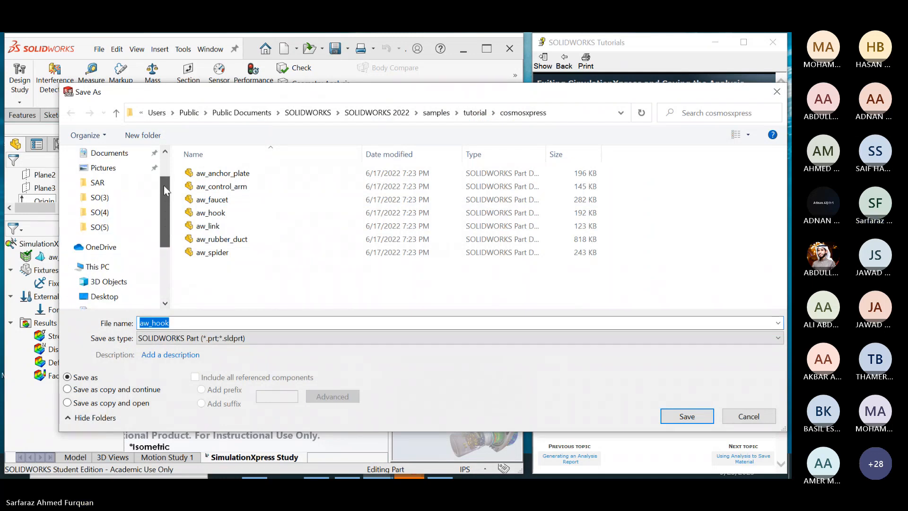
click(99, 182)
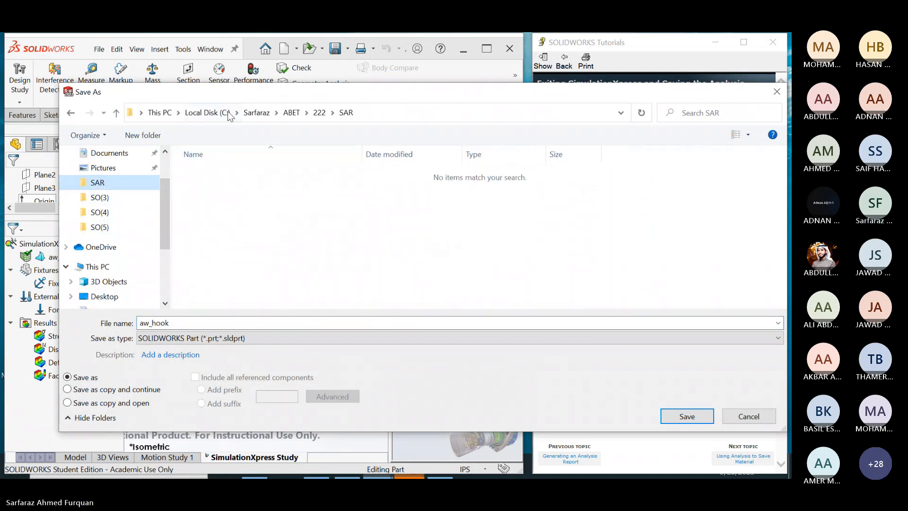
click(255, 113)
scroll(234, 282, down, 2)
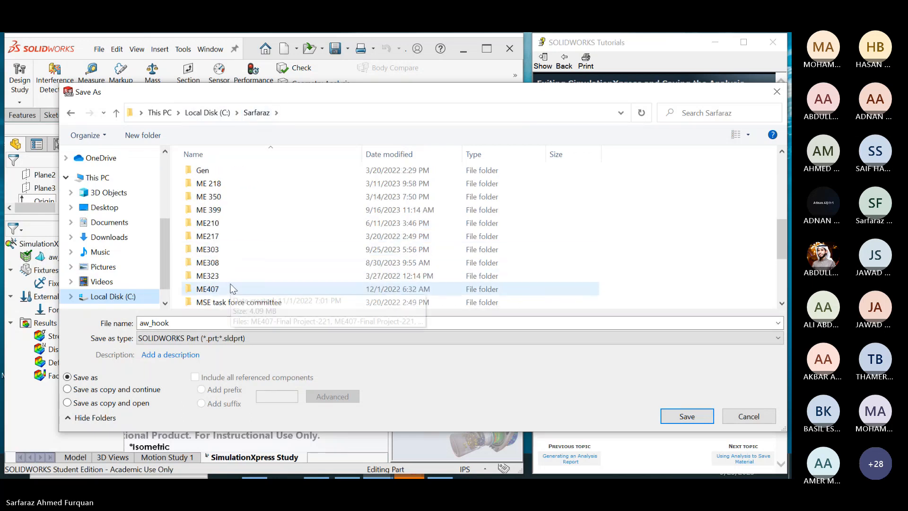
double_click(235, 249)
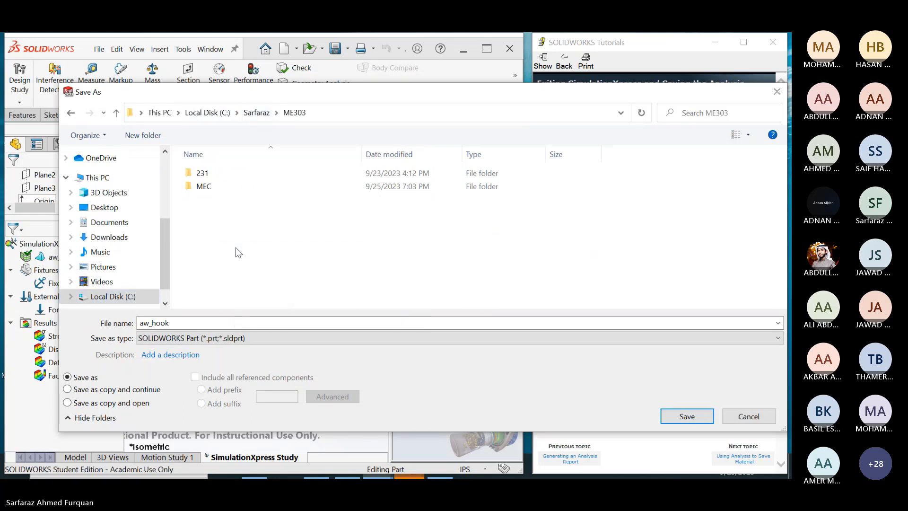
double_click(221, 187)
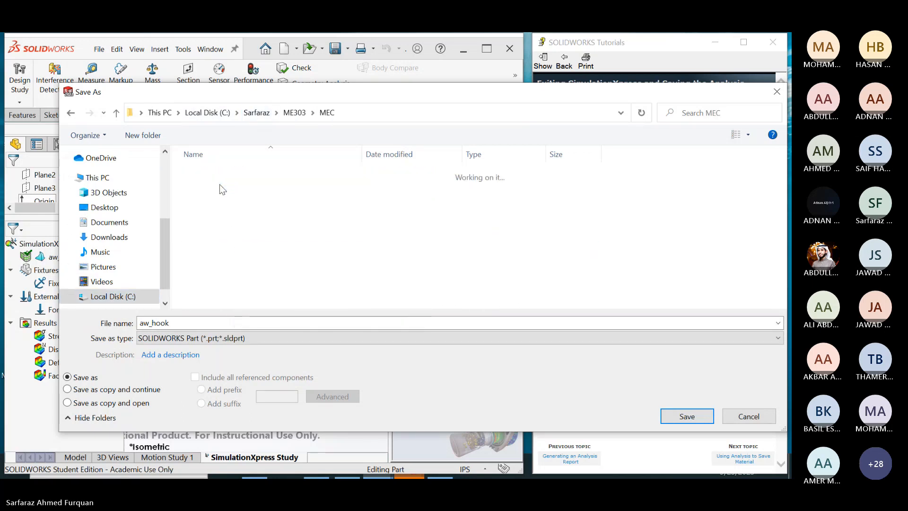
- Name the part file aw_hook_t2 and save it as a SOLIDWORKS part
click(190, 323)
text(_)
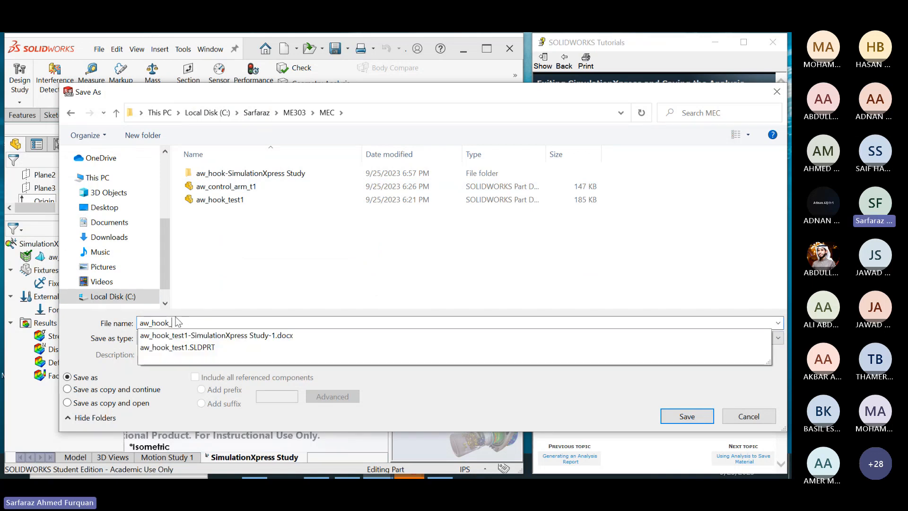
text(t)
click(176, 322)
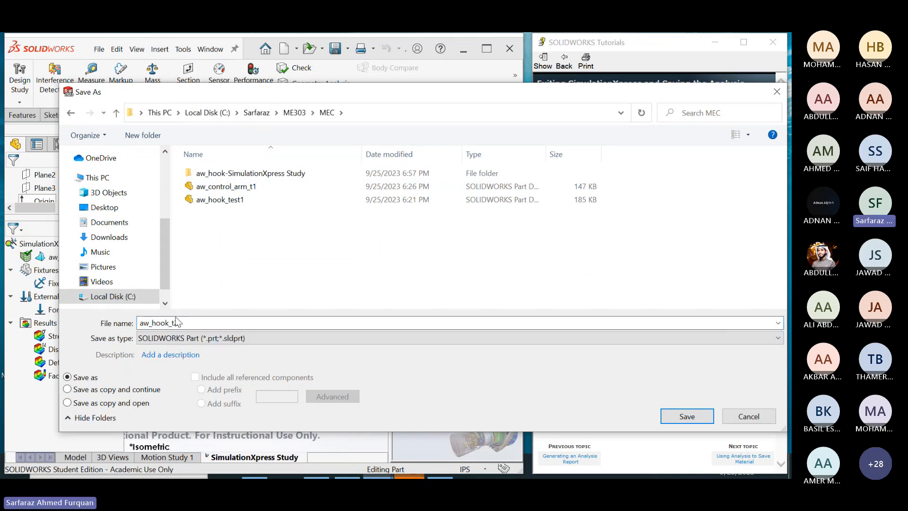
text(2)
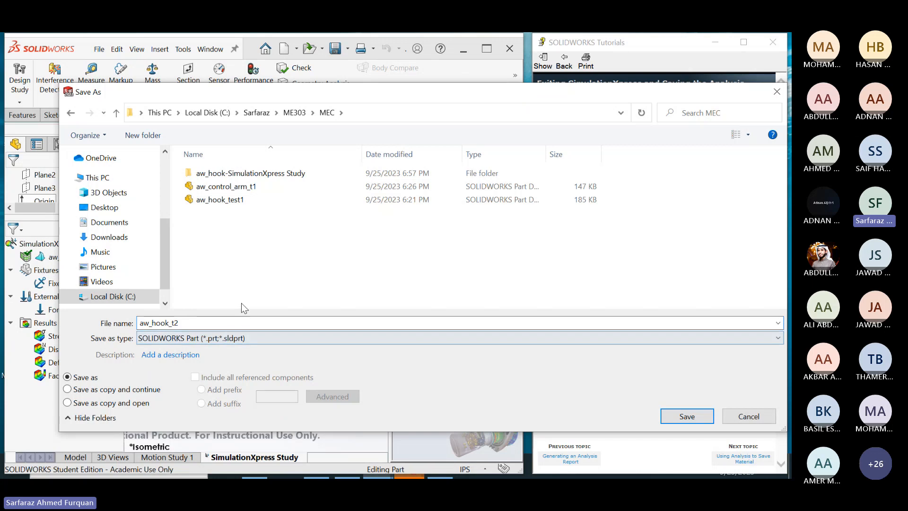
key(Return)
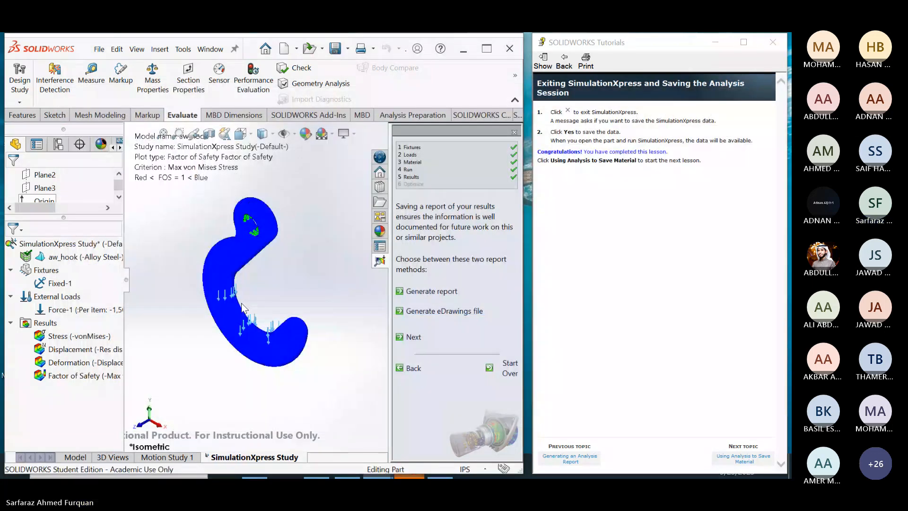
- Exit SimulationXpress while saving its data, and advance the tutorial to the Using Analysis to Save Material lesson
click(514, 132)
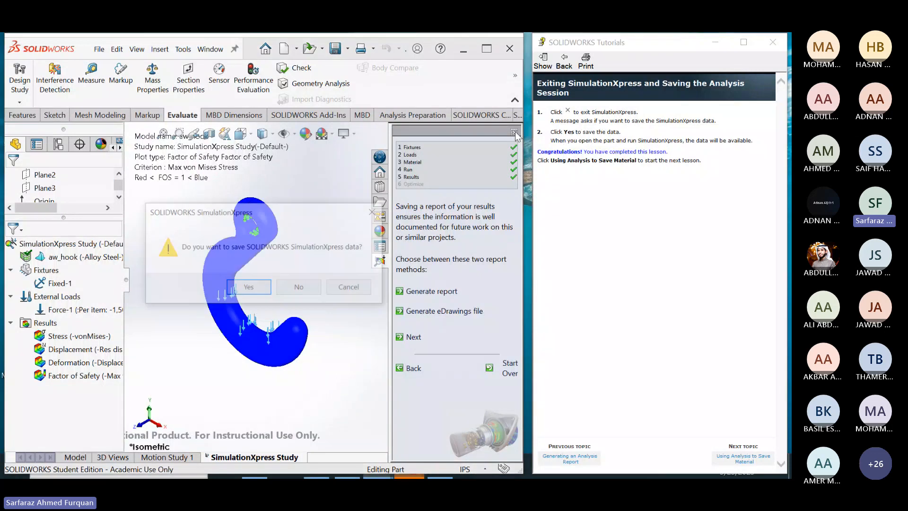
click(249, 288)
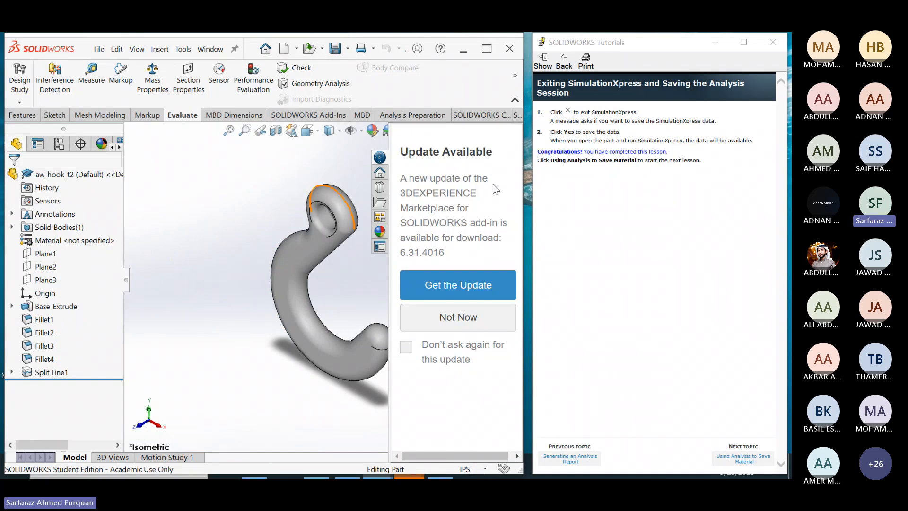
click(732, 459)
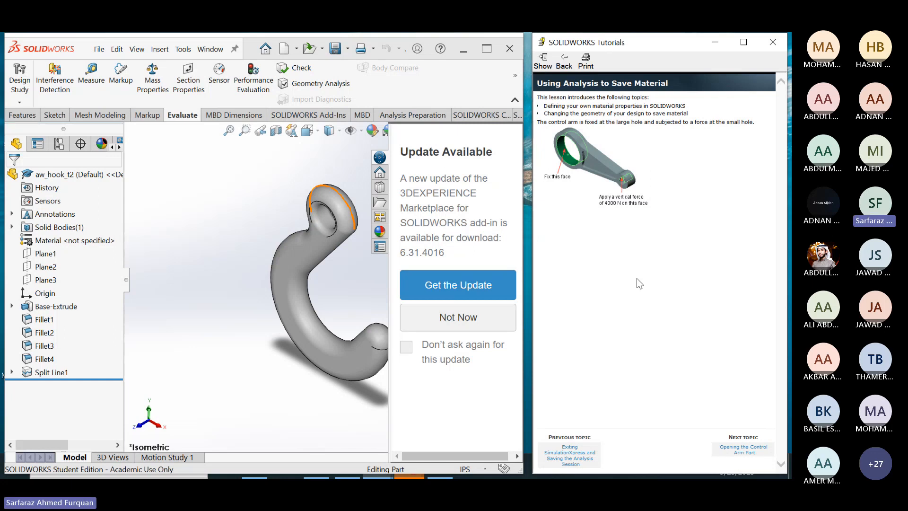
- Examine the Alloy Steel properties in the hook's material library without applying the material, and return the tutorial to the previous topic
click(72, 242)
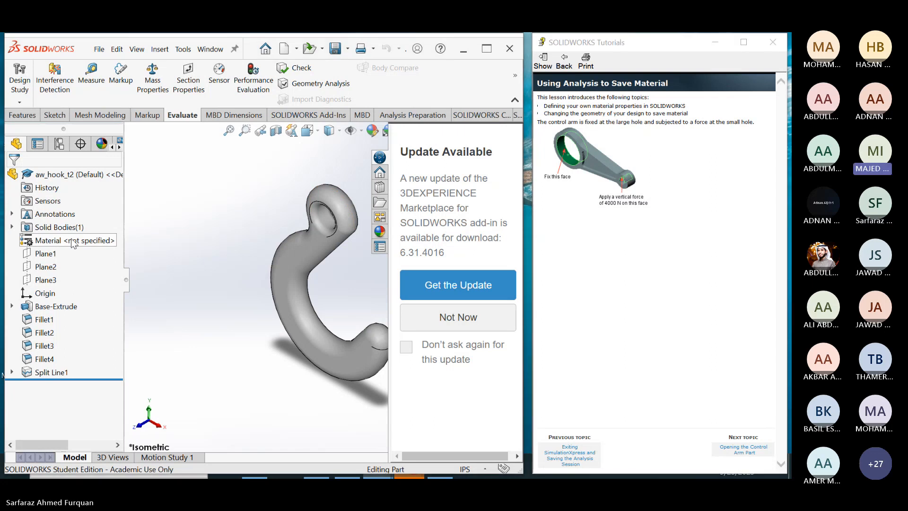
right_click(71, 239)
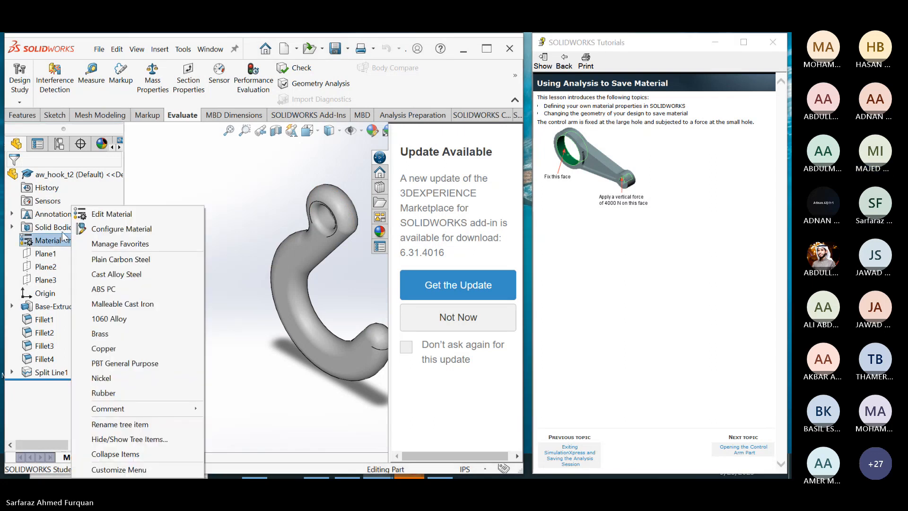
click(119, 215)
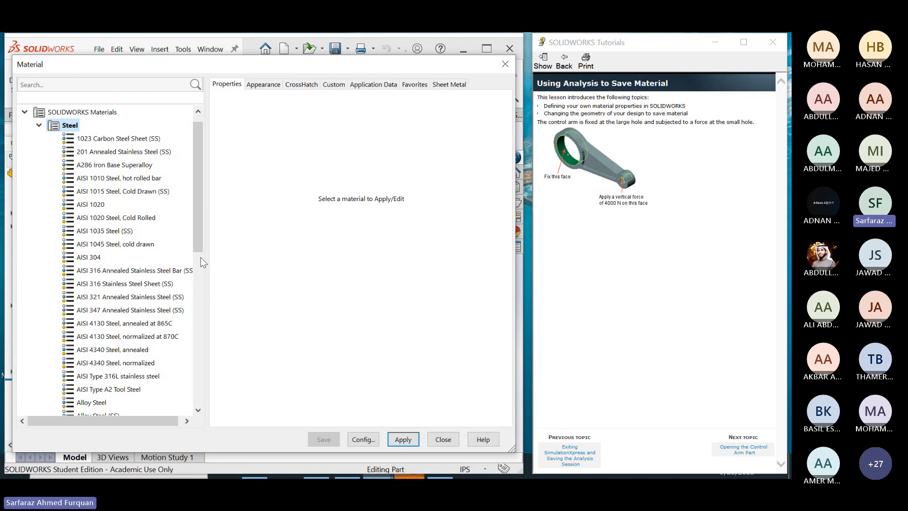
scroll(199, 259, down, 2)
scroll(199, 262, down, 1)
click(106, 309)
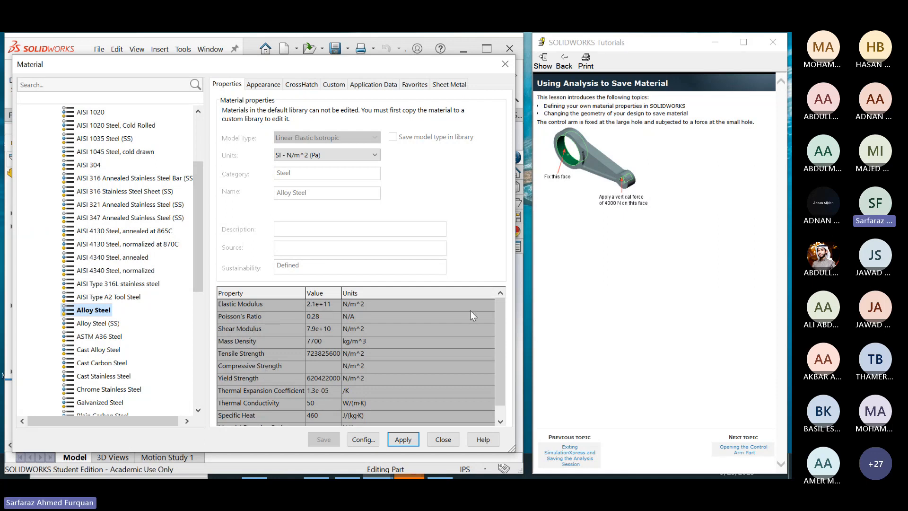
scroll(501, 344, down, 1)
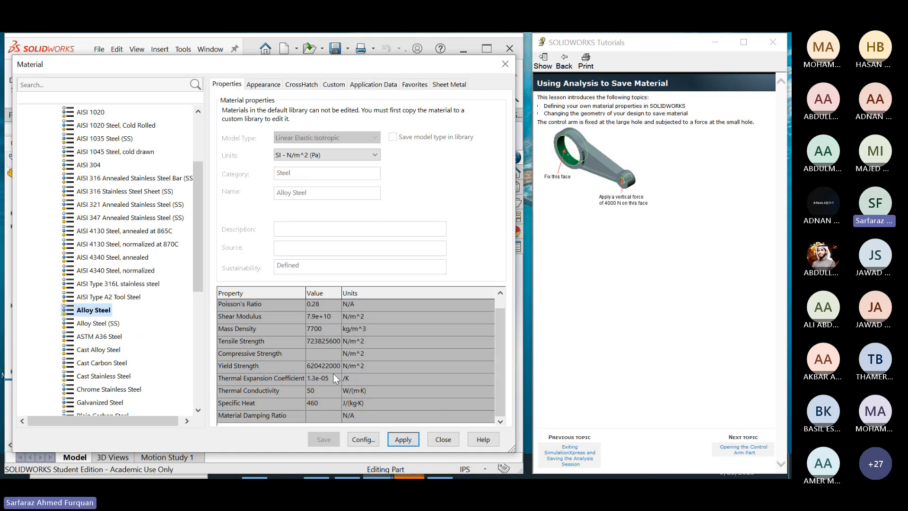
drag(496, 379, 496, 361)
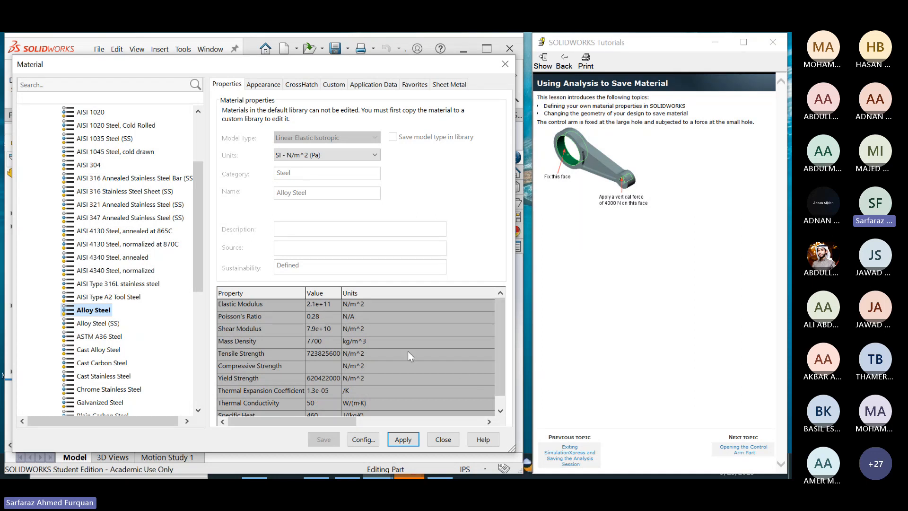
click(434, 441)
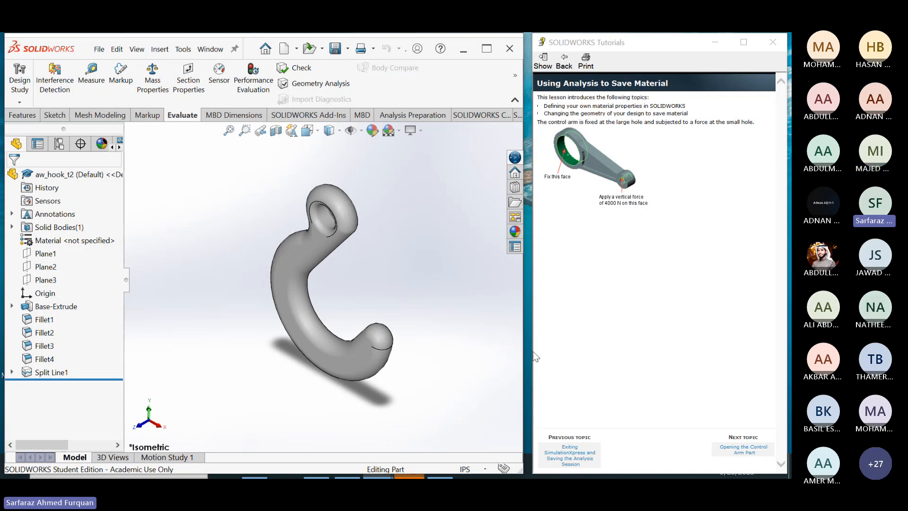
click(573, 459)
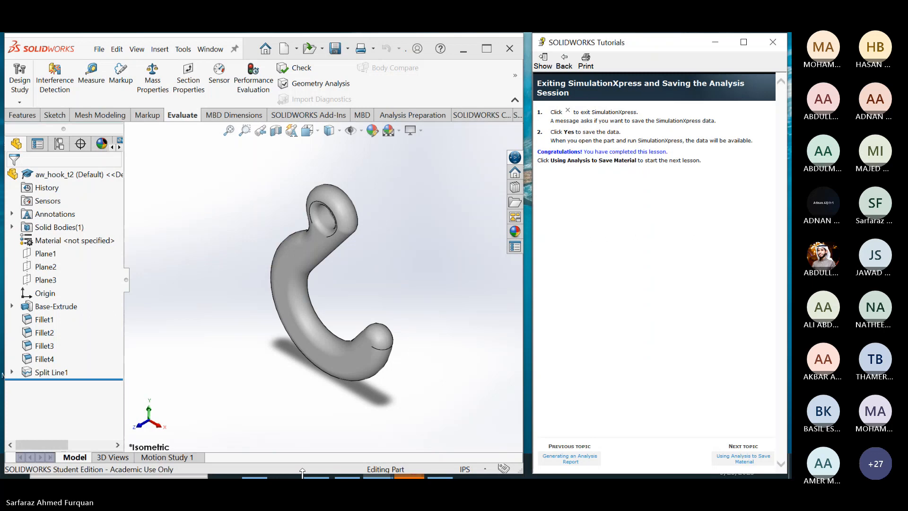
- Open the aw_control_arm_t1 part from the MEC folder and close it again
key(super)
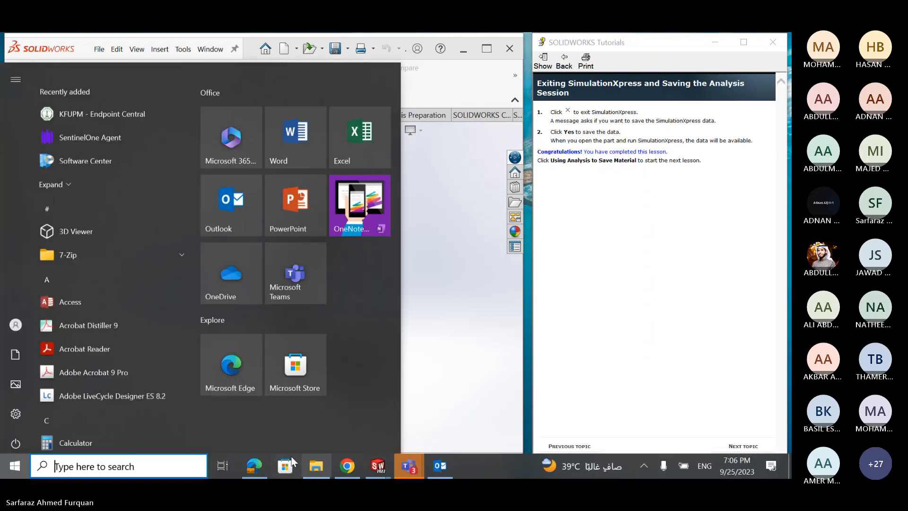
key(super)
key(super)
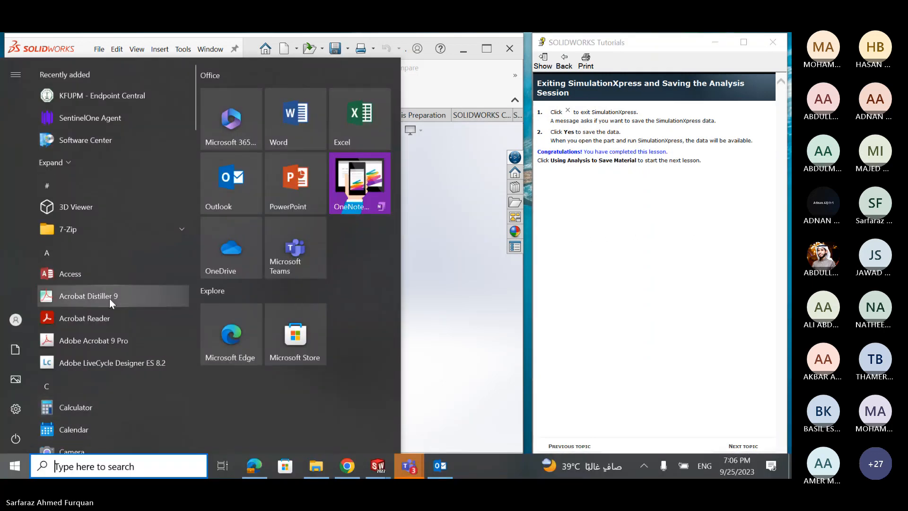
mouse_move(316, 468)
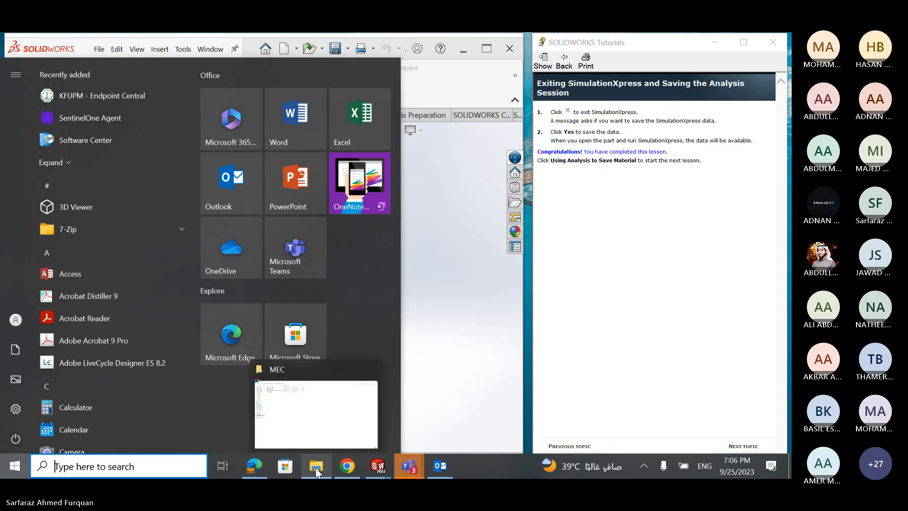
click(311, 432)
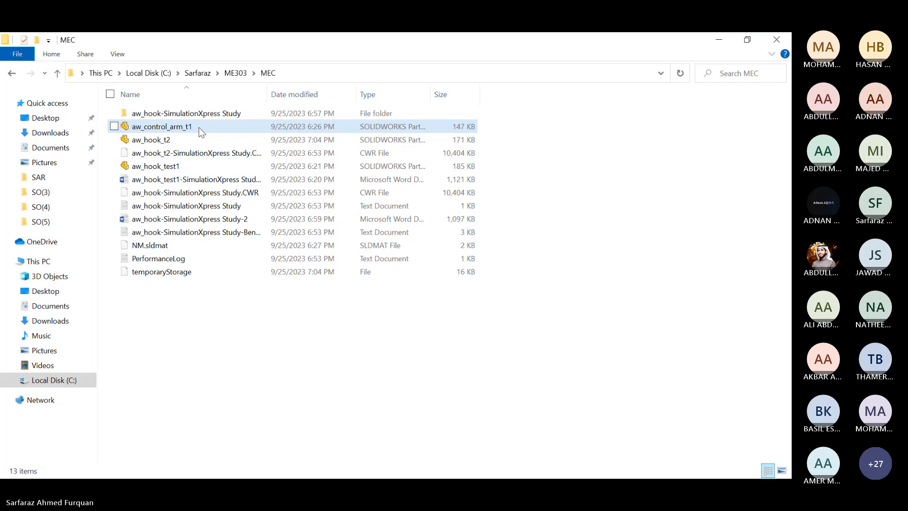
double_click(199, 127)
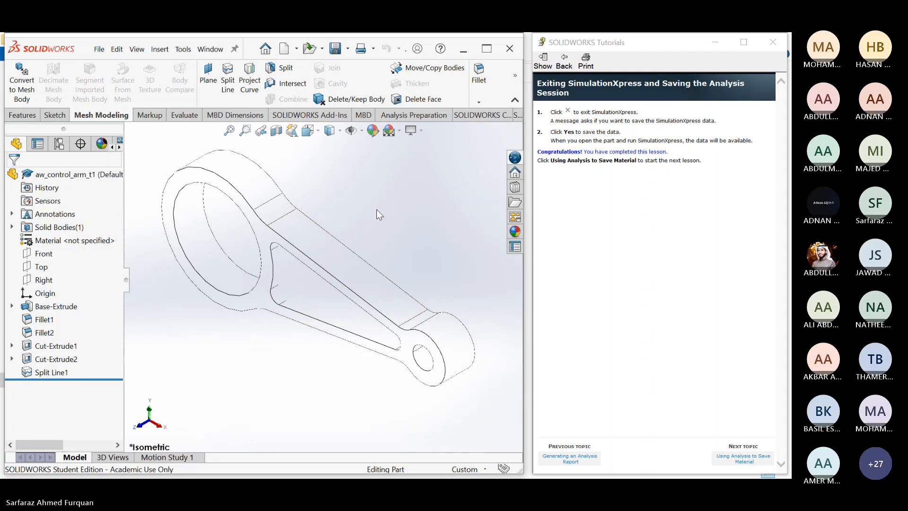
click(99, 49)
click(129, 128)
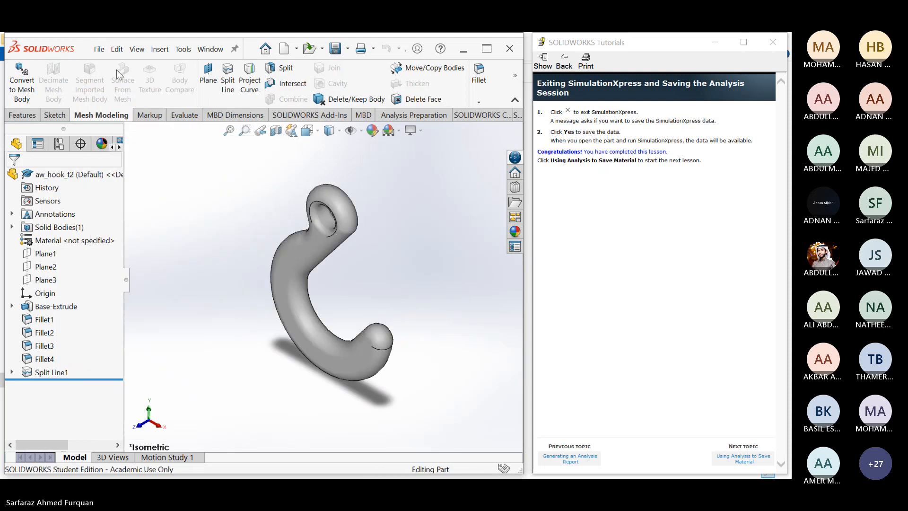
- Close the aw_hook_t2 part and open aw_hook_test1 from the MEC folder
click(99, 49)
click(119, 128)
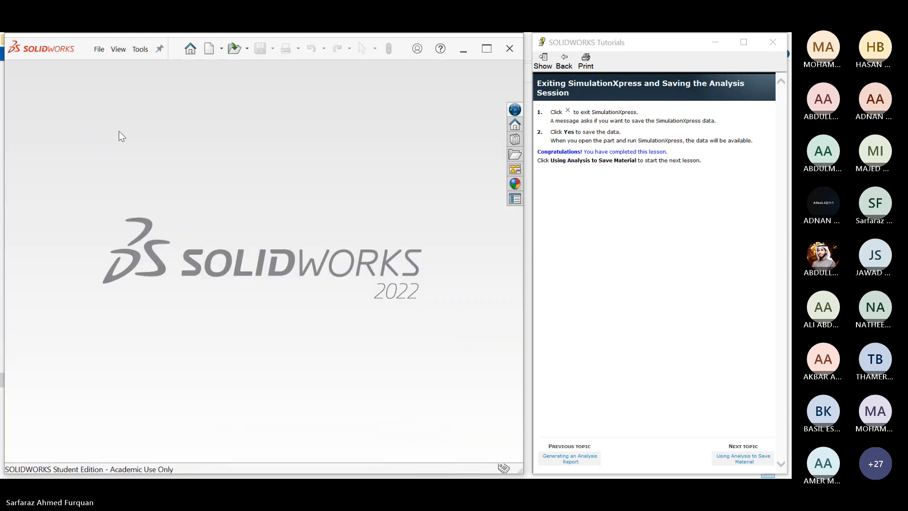
click(131, 477)
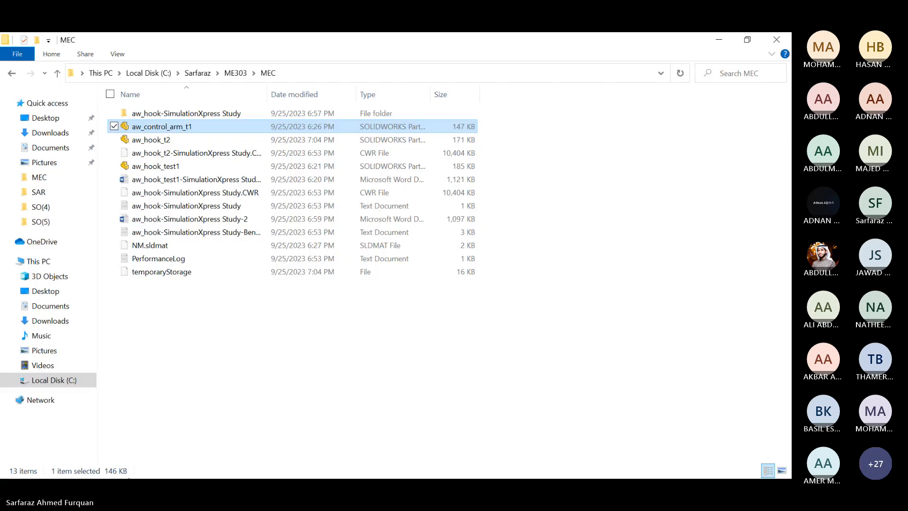
double_click(188, 167)
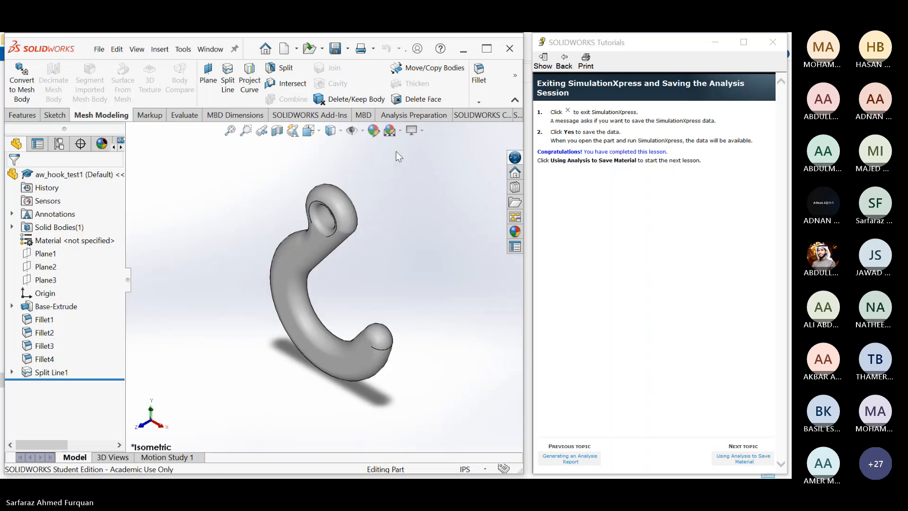
- Start SimulationXpress on the aw_hook_test1 part and display the existing study's Factor of Safety plot
click(182, 115)
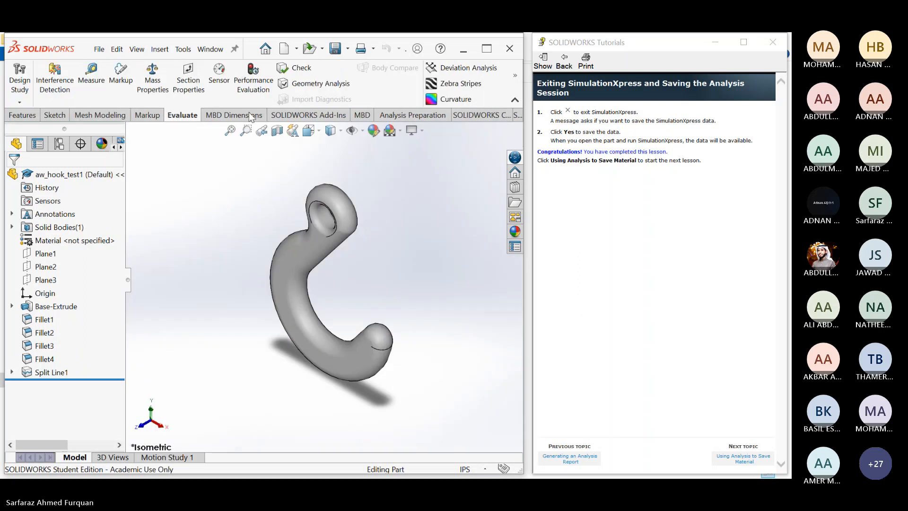
click(515, 75)
click(85, 160)
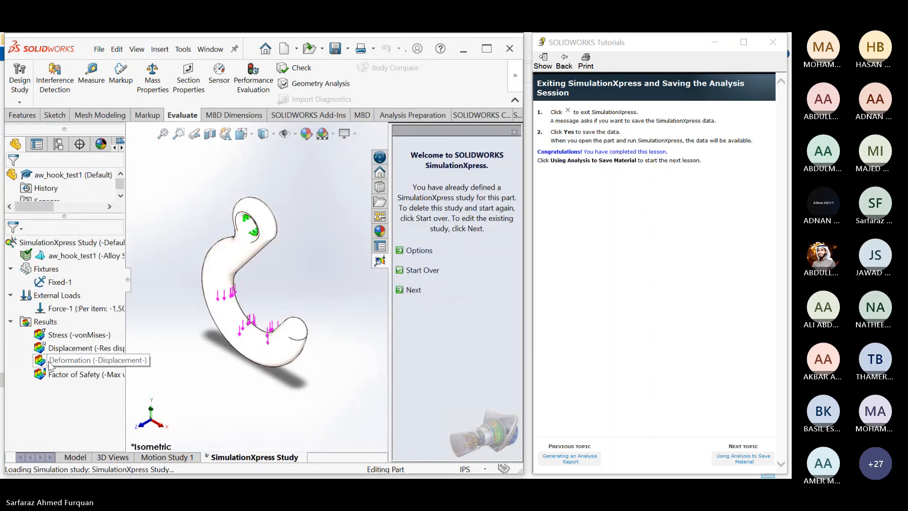
double_click(74, 375)
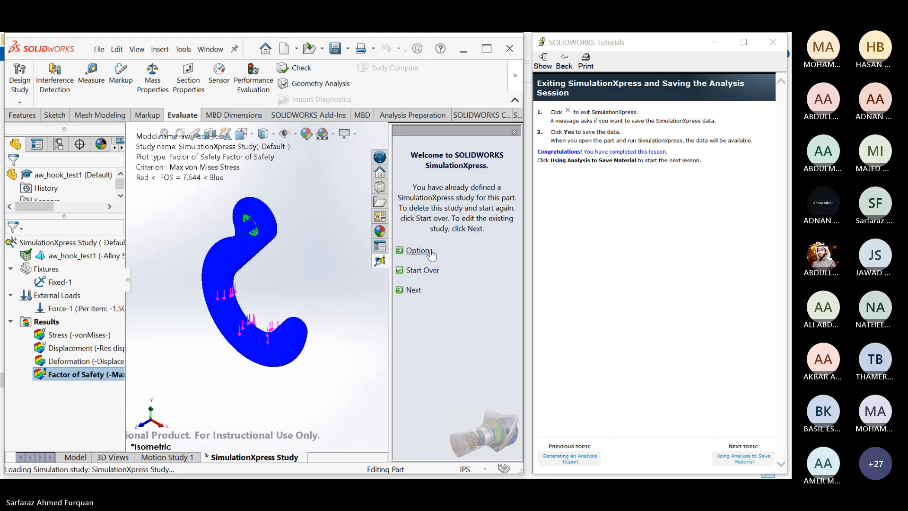
- Advance the existing SimulationXpress study through loads, material and the deformation check to its results
click(414, 291)
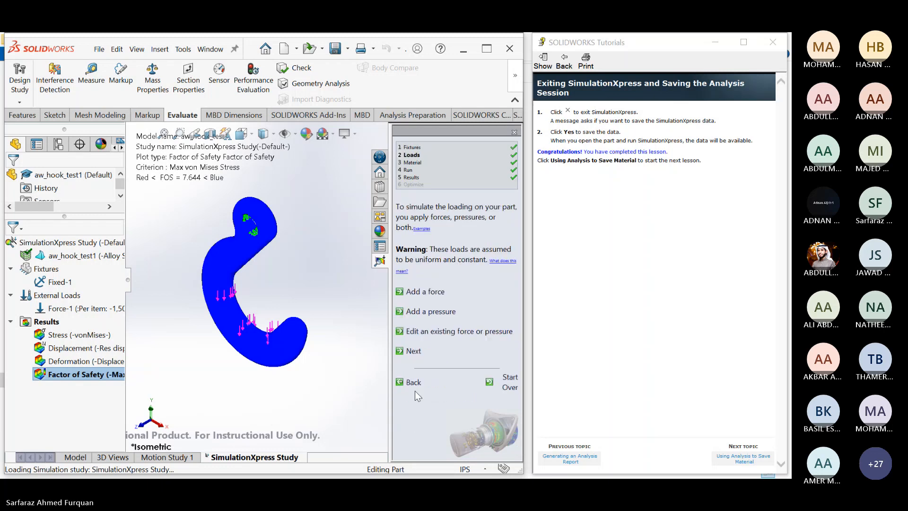
click(413, 351)
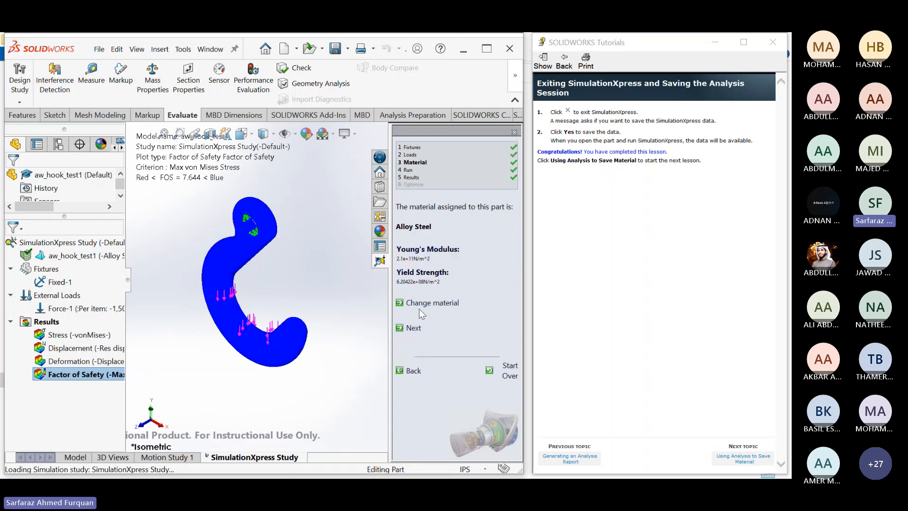
click(420, 336)
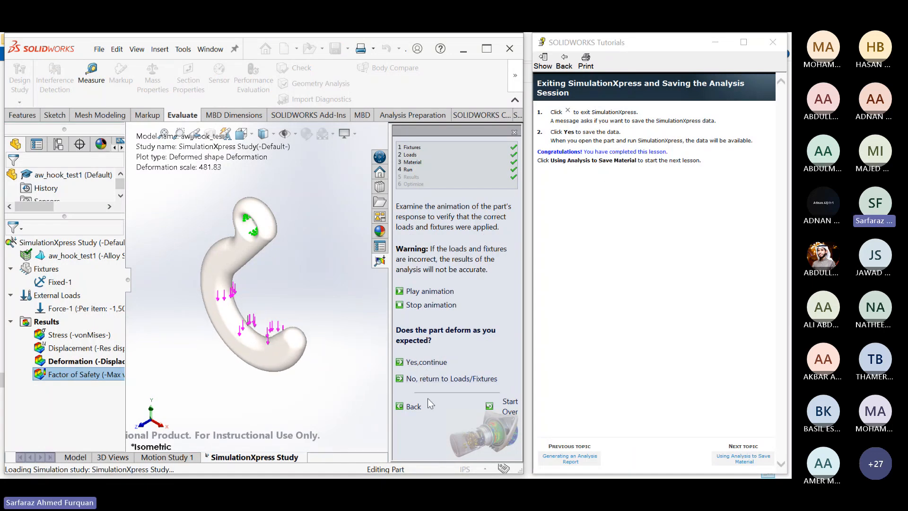
click(420, 361)
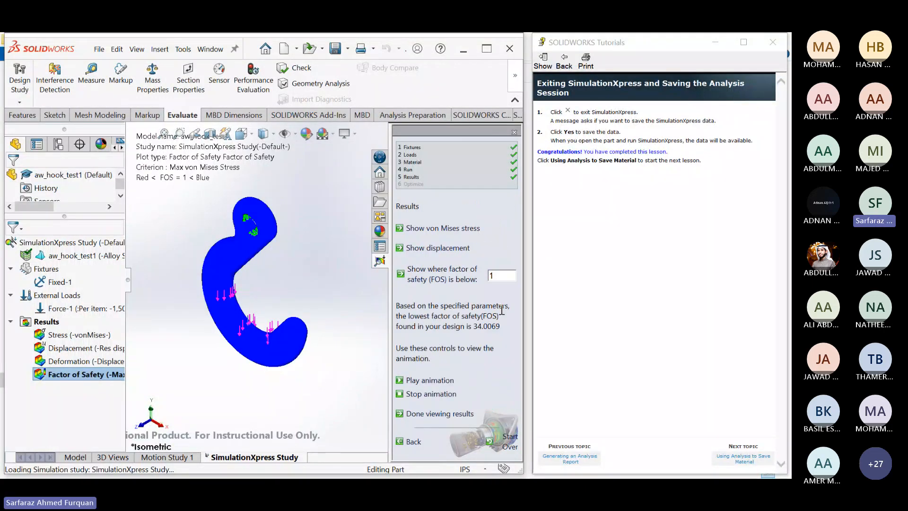
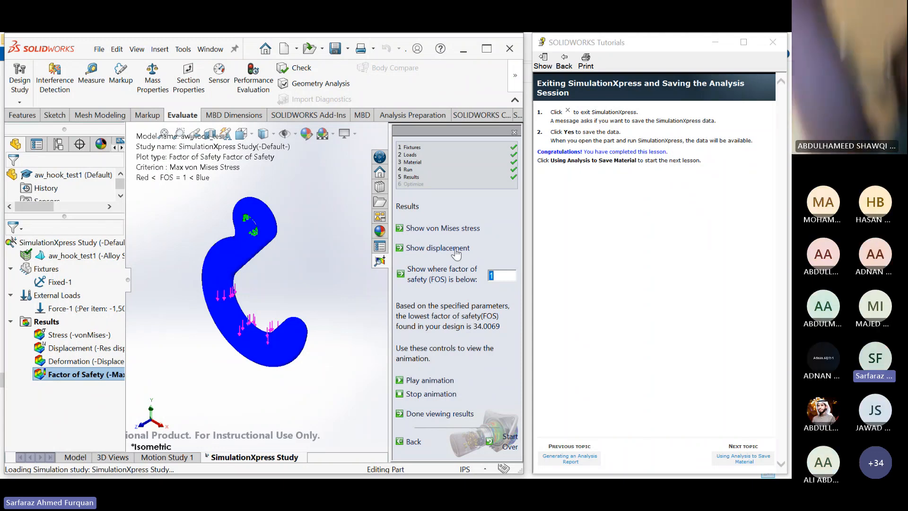
- Display the hook's von Mises stress plot, and show where the factor of safety is below 2
double_click(94, 335)
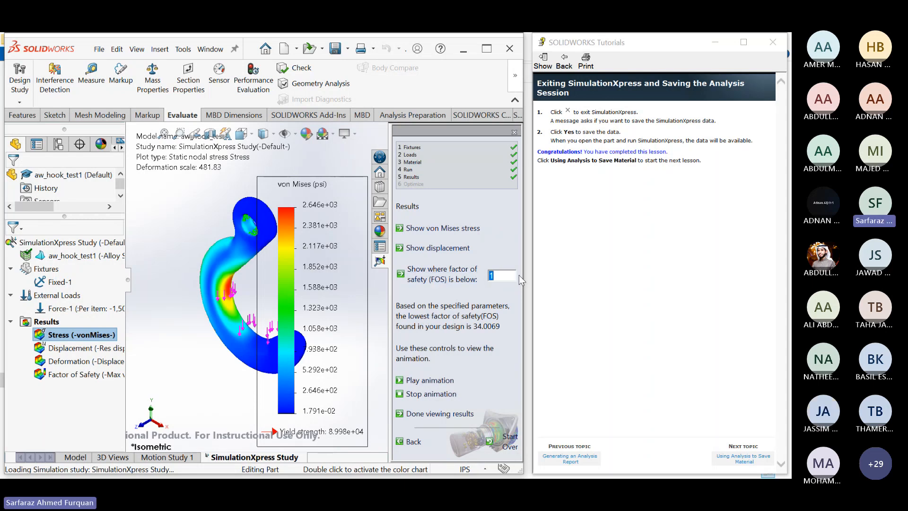
click(500, 274)
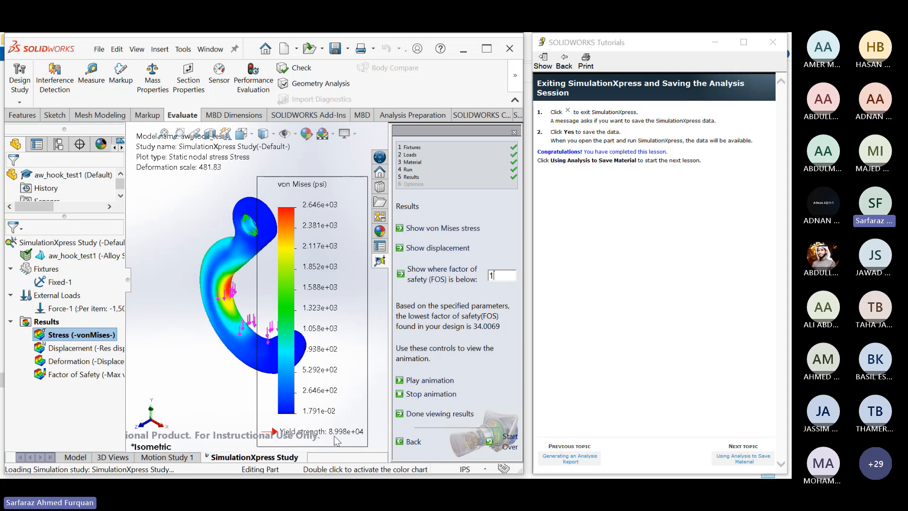
drag(503, 272, 480, 267)
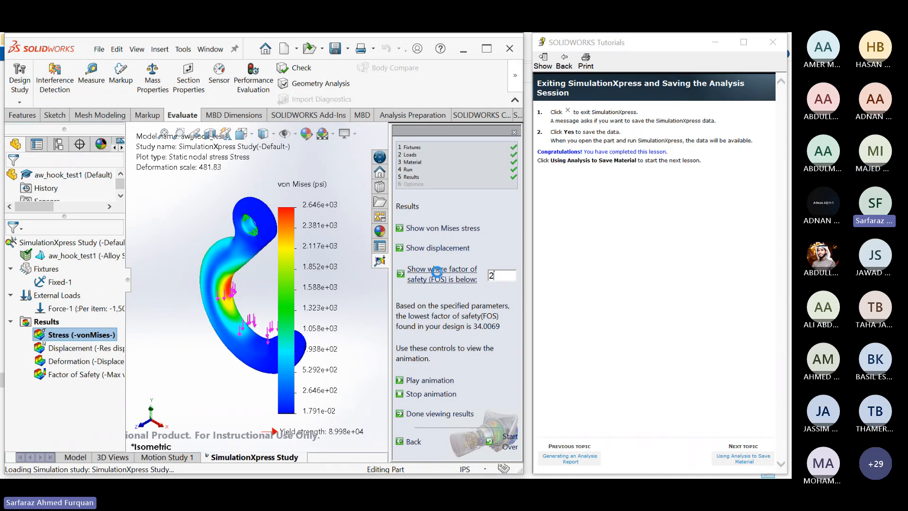
click(433, 278)
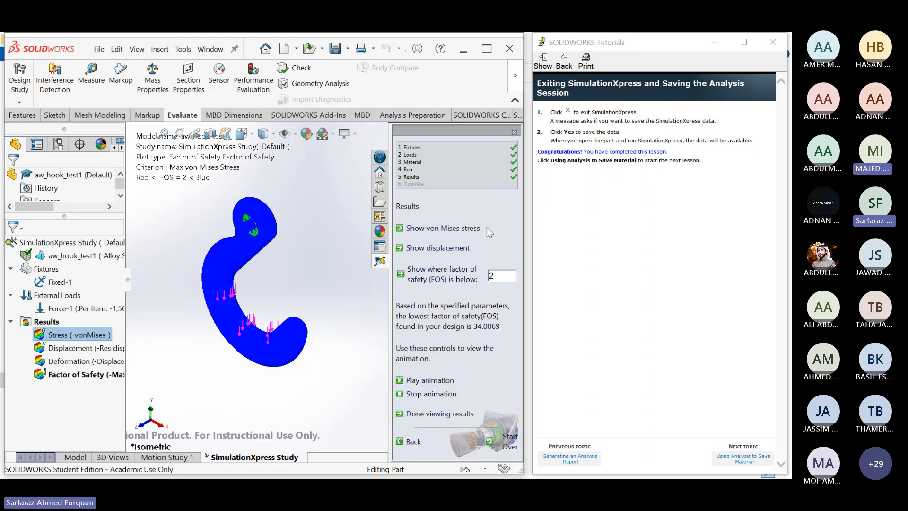
- Exit SimulationXpress without saving its data and close the aw_hook_test1 part
click(514, 132)
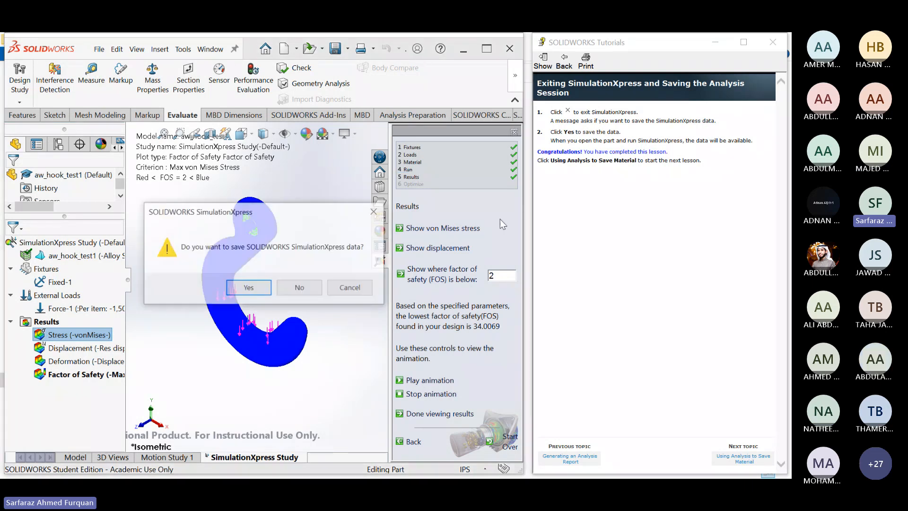
click(282, 289)
click(100, 49)
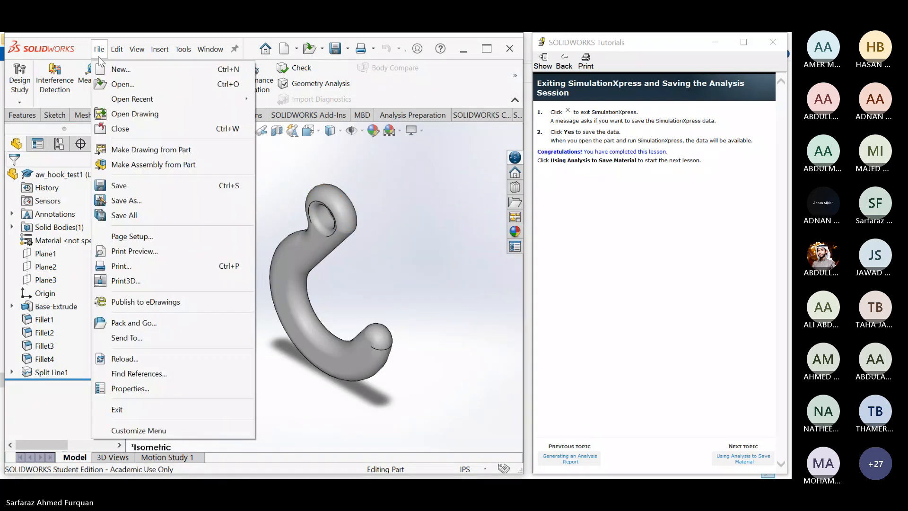
click(124, 129)
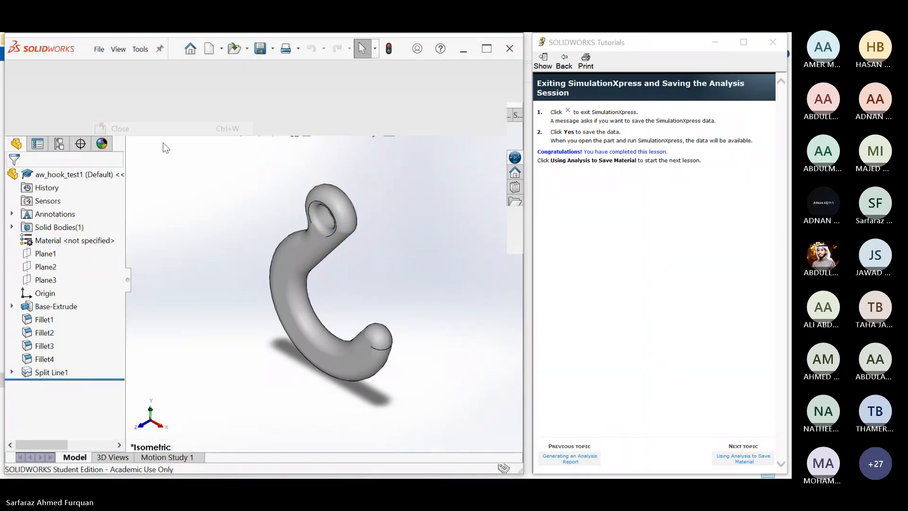
- Advance the tutorial to Opening the Control Arm Part and open the aw_control_arm sample part from its link, allowing the ActiveX interaction
click(740, 460)
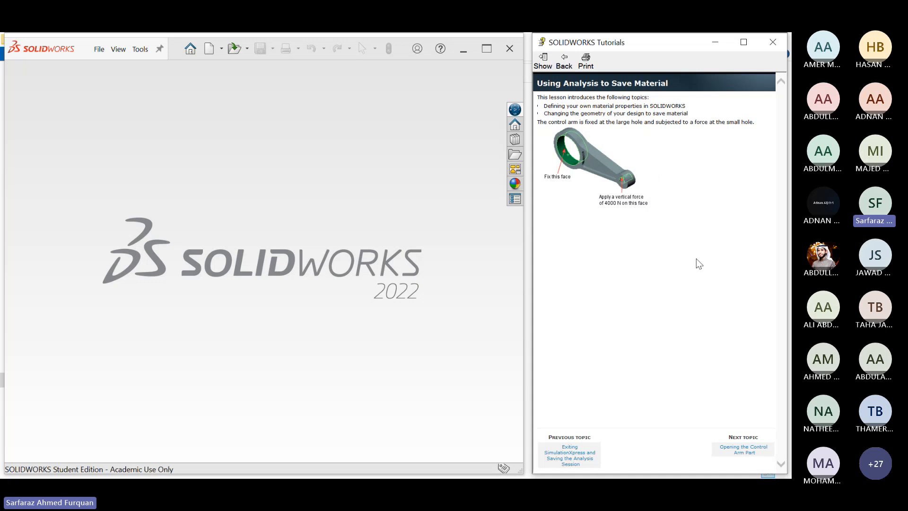
click(745, 455)
click(563, 103)
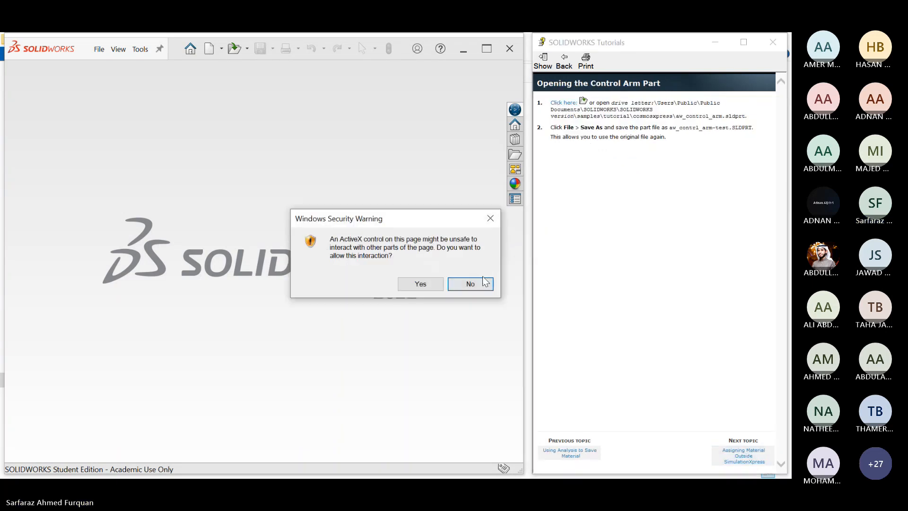
click(416, 284)
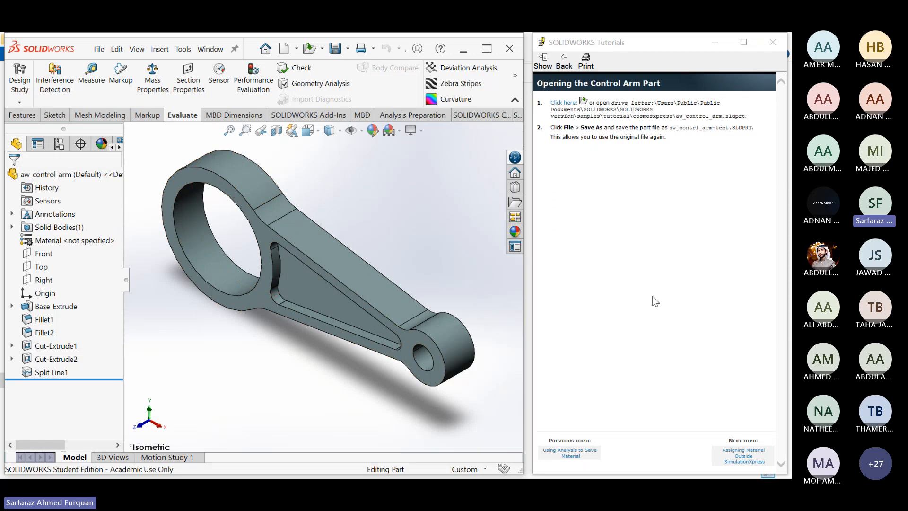
- Save the control arm as a SOLIDWORKS part named aw_control_arm-t3 in the MEC folder
click(98, 50)
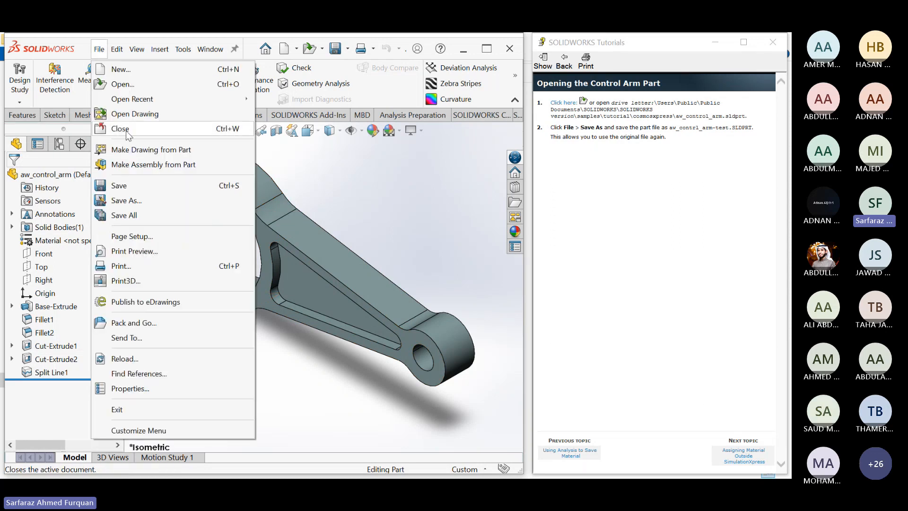
click(138, 199)
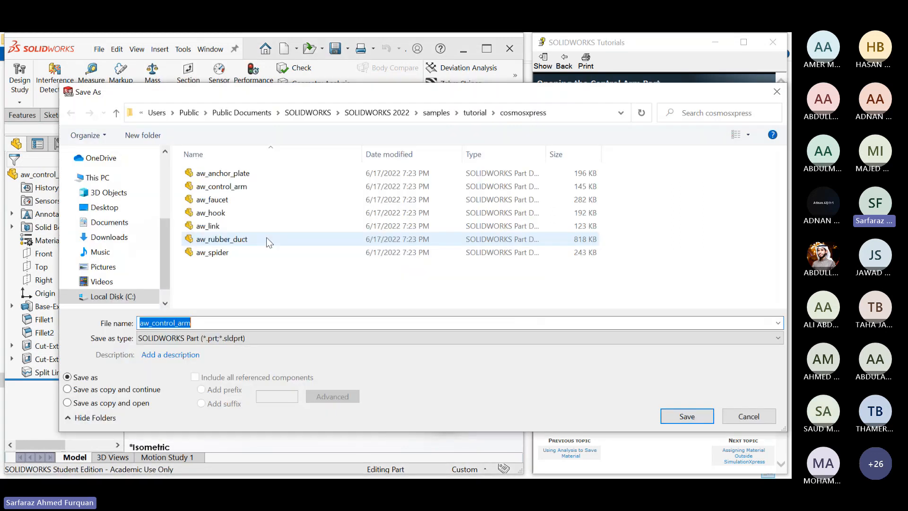
click(211, 320)
text(-)
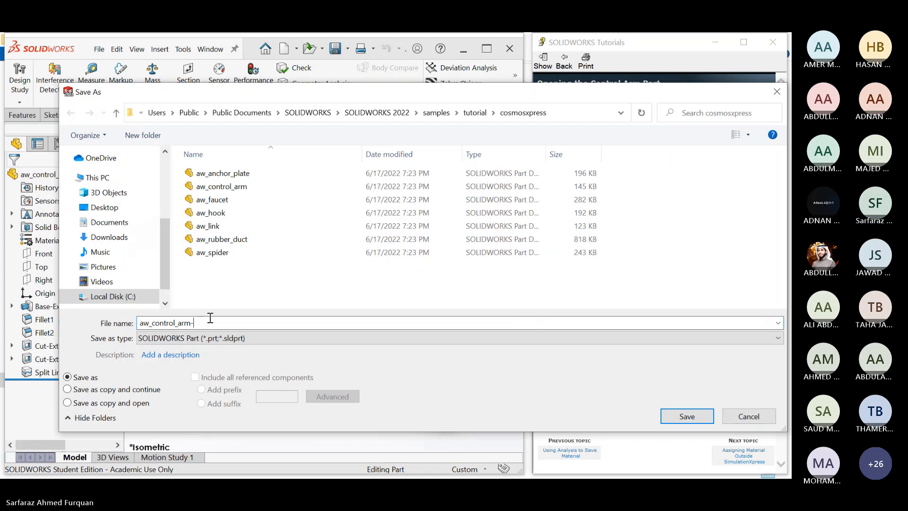
text(t)
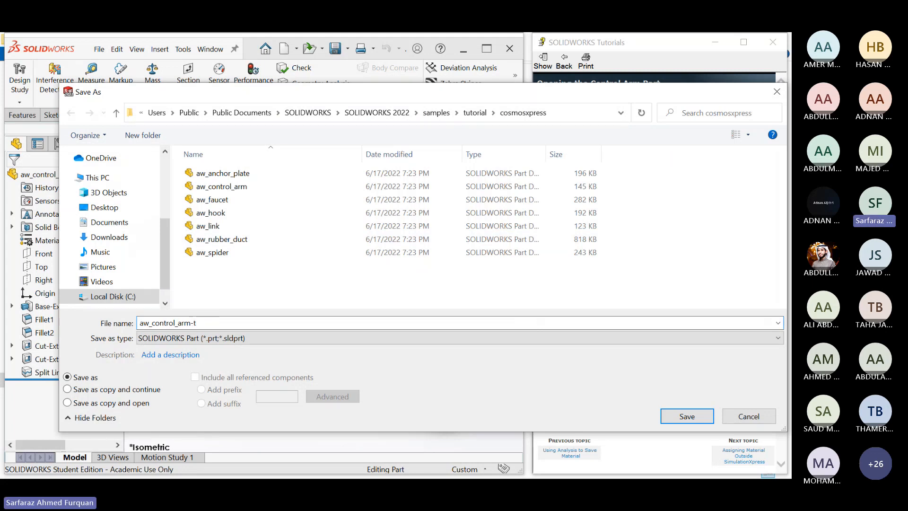
text(3)
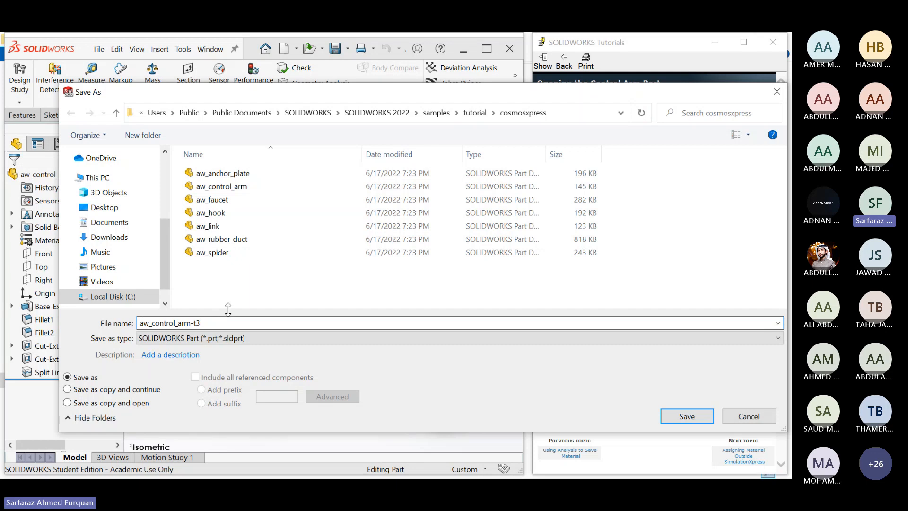
scroll(99, 233, up, 3)
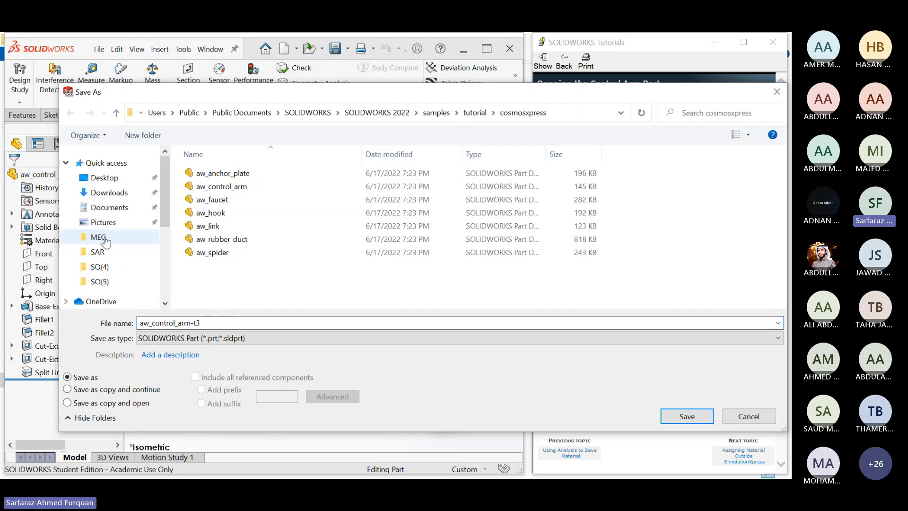
click(98, 237)
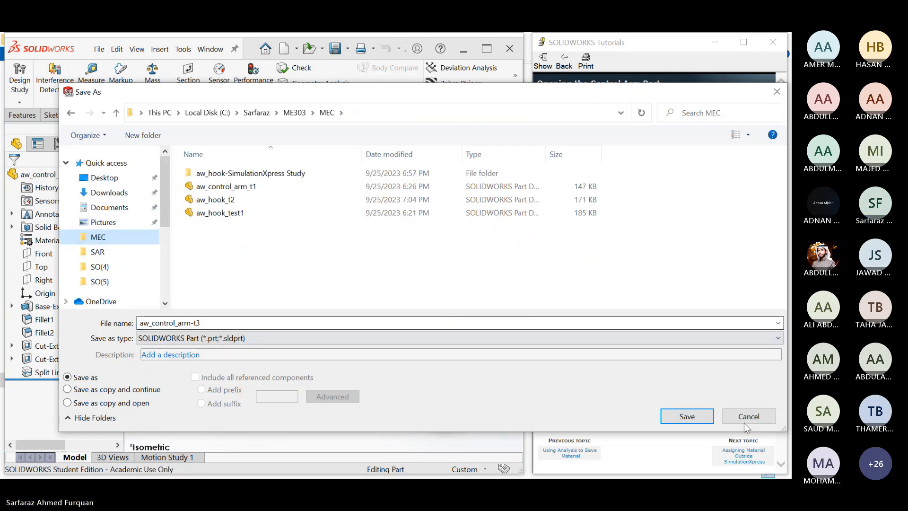
click(687, 416)
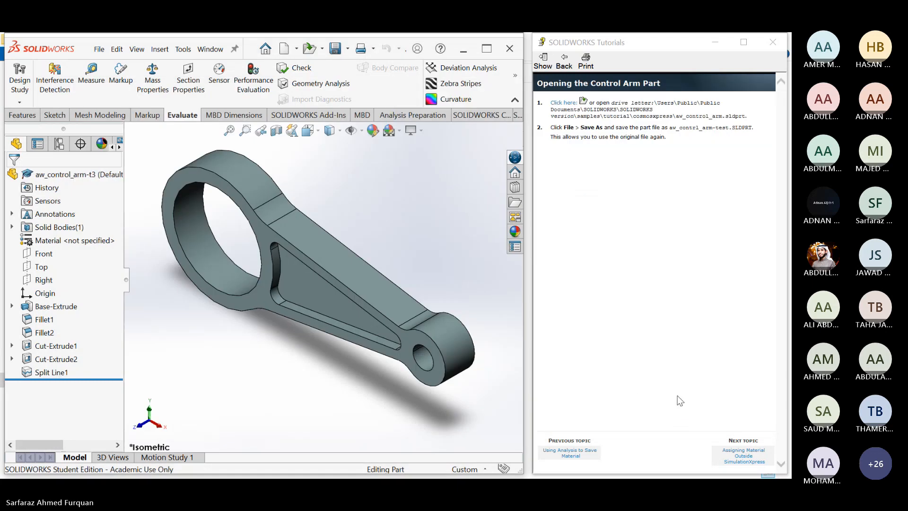
- Advance the tutorial to Assigning Material Outside SimulationXpress and examine the material property table
click(737, 452)
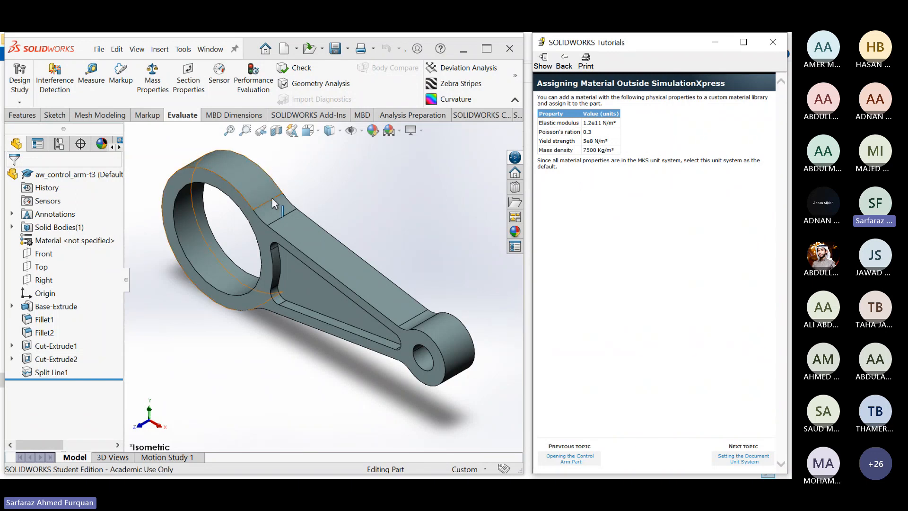
drag(600, 123, 610, 187)
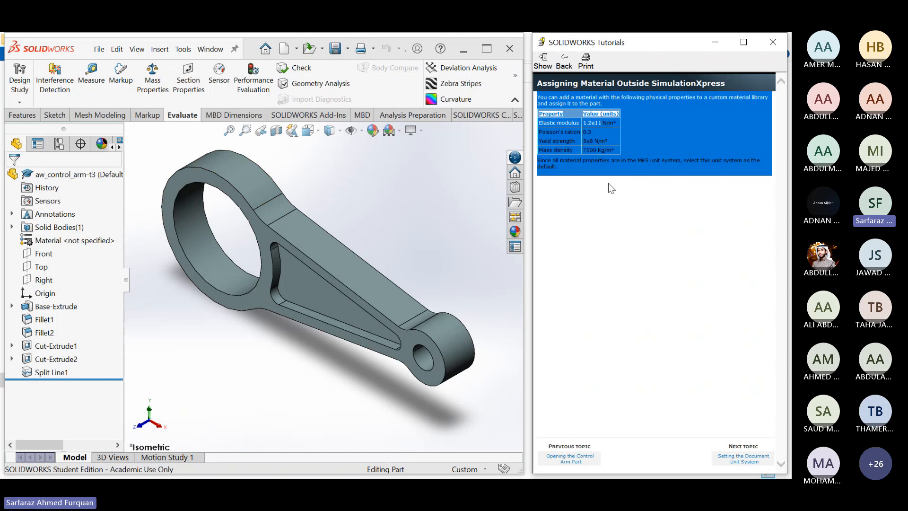
click(610, 192)
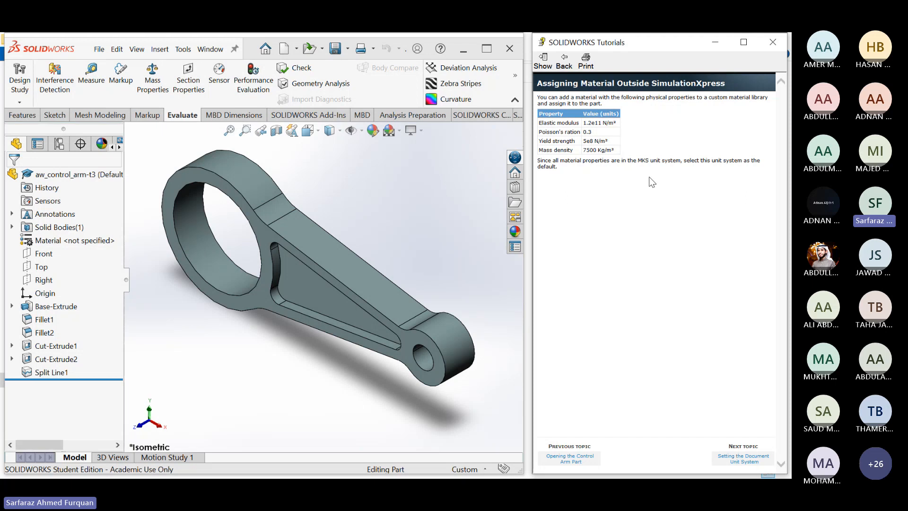
- Set the part's unit system to MKS (meter, kilogram, second), and advance the tutorial to Adding a New Material and Assigning It
click(748, 461)
click(483, 469)
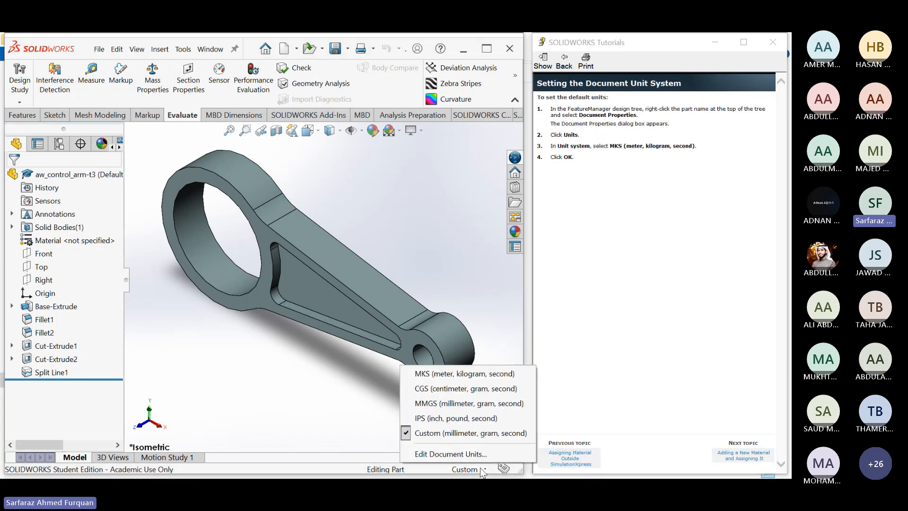
click(465, 373)
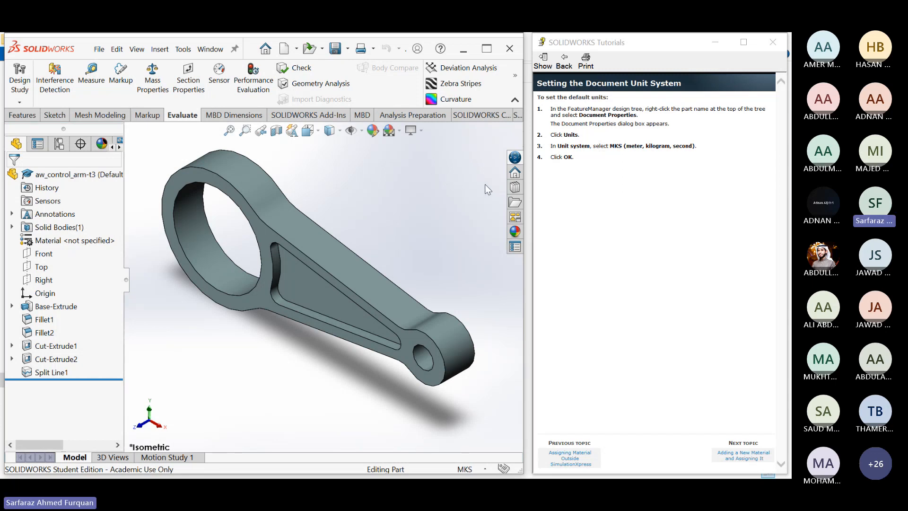
click(745, 458)
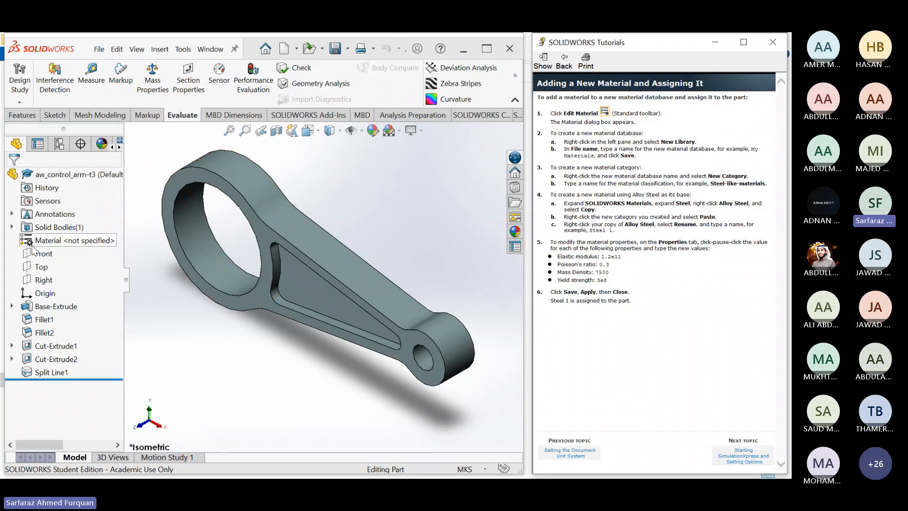
- Open the part's material editor and create a material database named New Library in the MEC folder
right_click(50, 242)
click(64, 215)
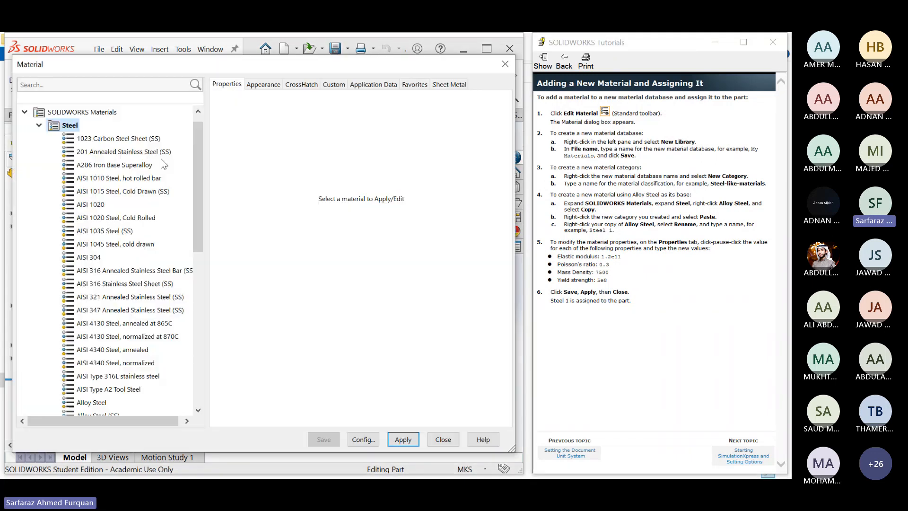
click(39, 124)
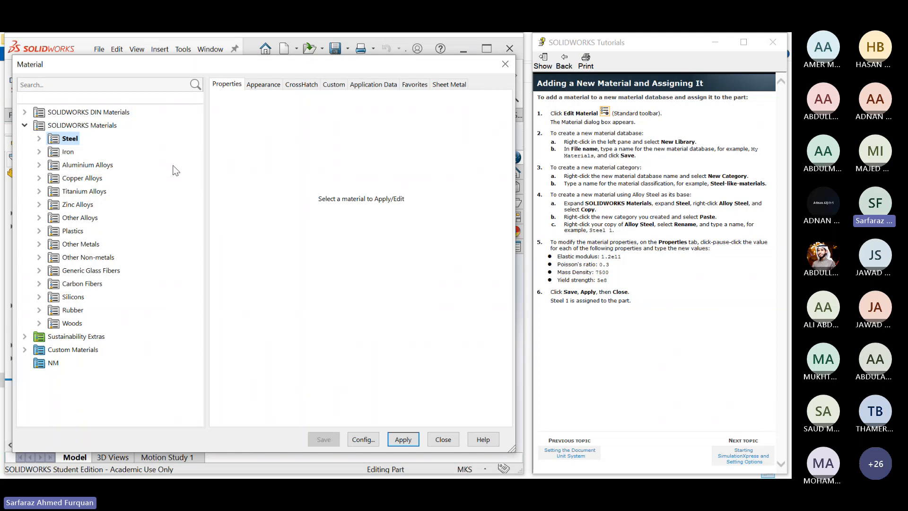
click(25, 125)
right_click(154, 203)
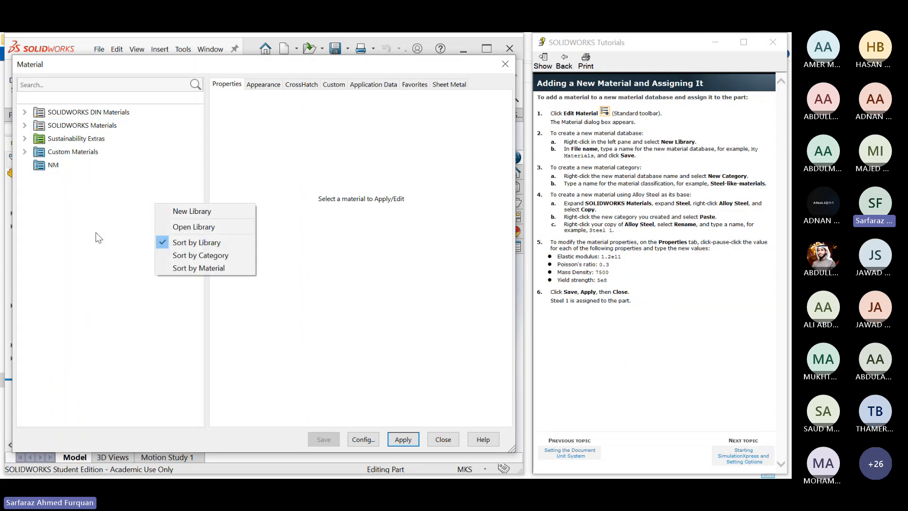
click(171, 211)
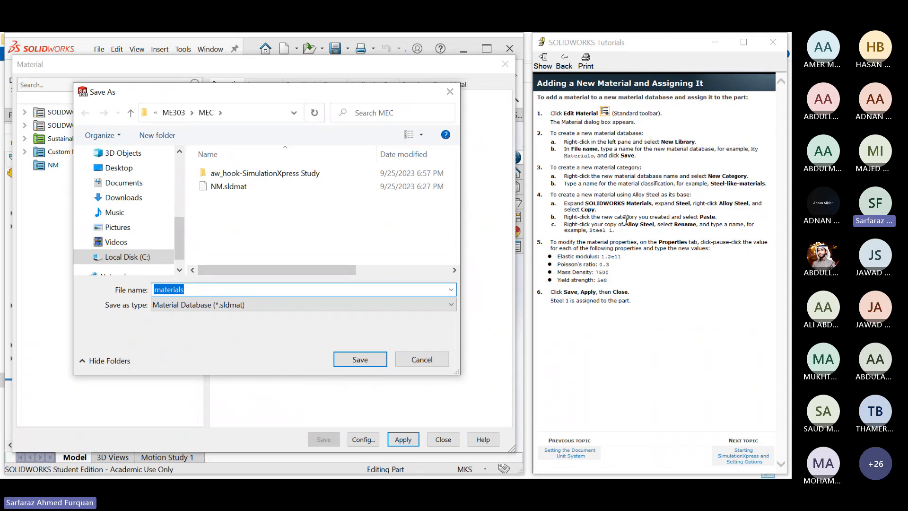
drag(653, 149, 694, 142)
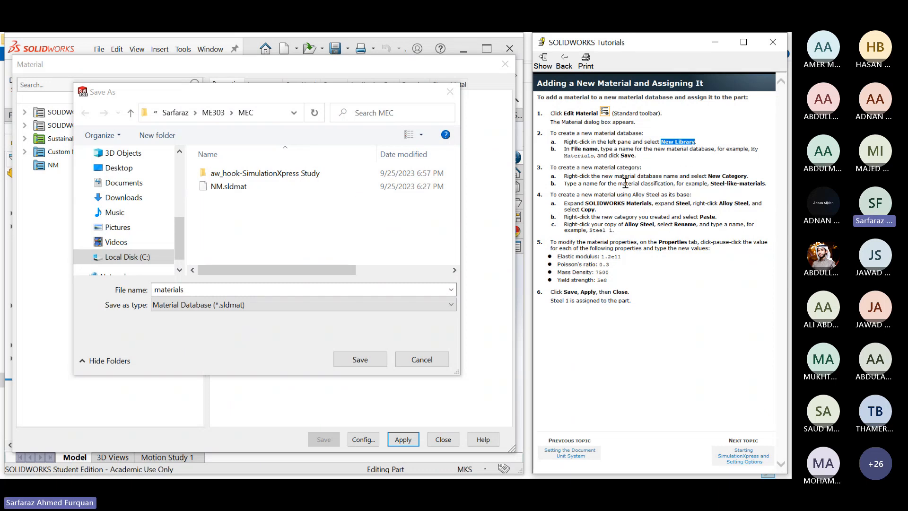
click(233, 288)
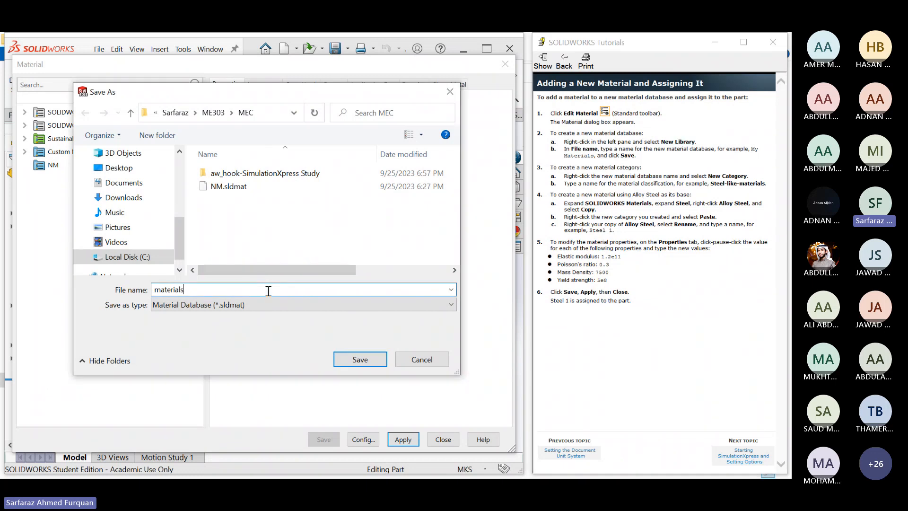
drag(269, 290, 82, 288)
text(New Library)
click(351, 361)
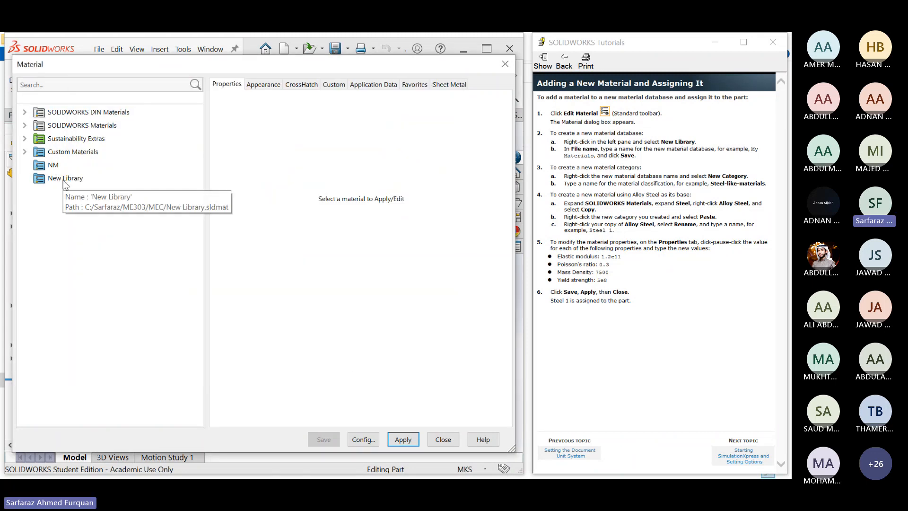
- Add a category named Steel-like-materials to New Library, copying the name from the tutorial text
click(66, 182)
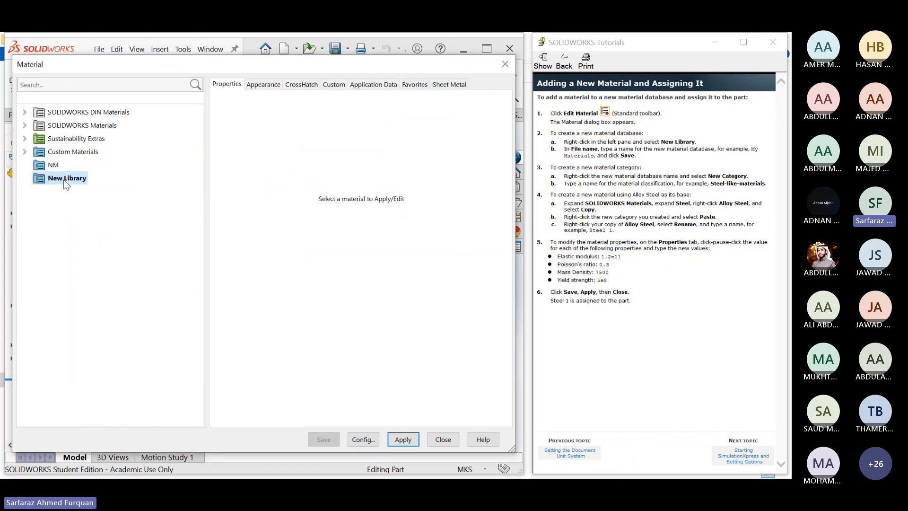
right_click(62, 182)
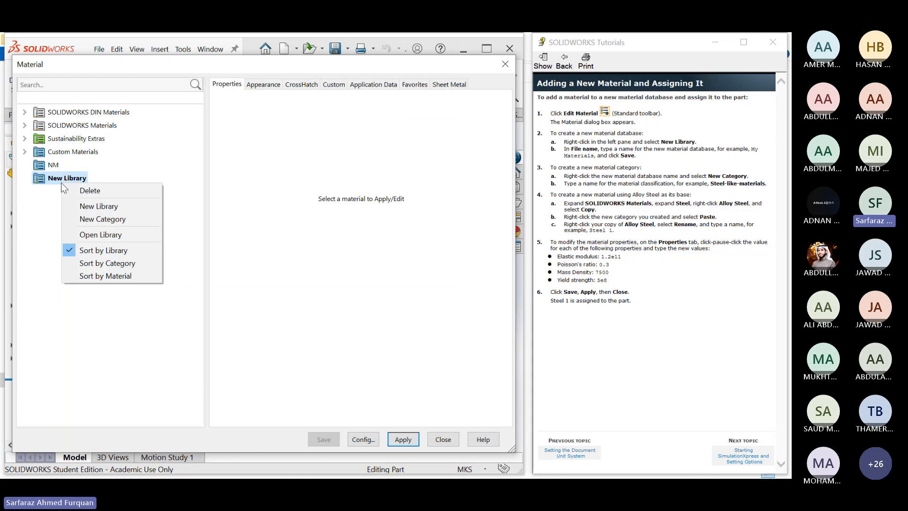
click(76, 219)
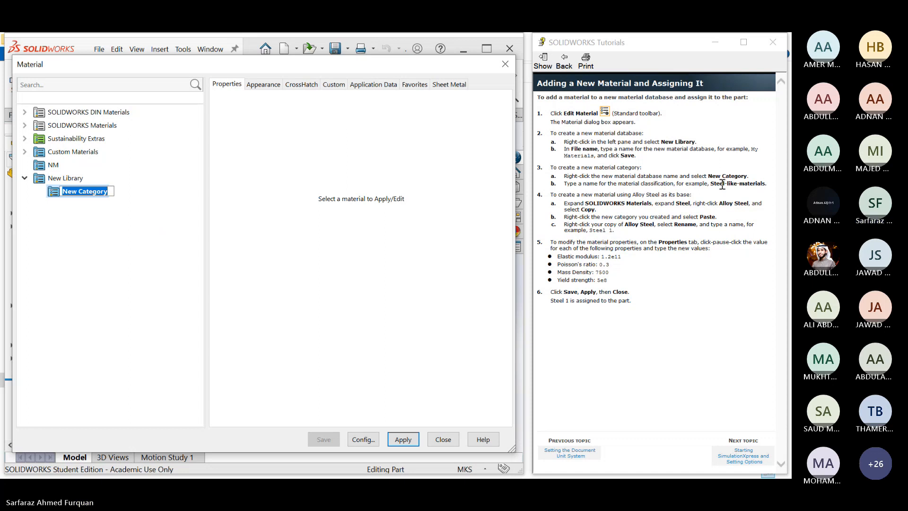
drag(710, 184, 747, 179)
key(ctrl+c)
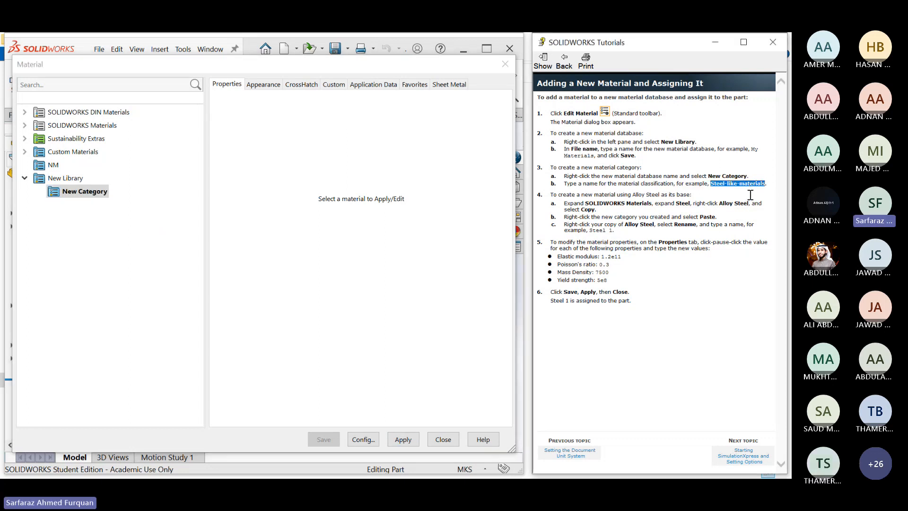
click(84, 198)
click(83, 198)
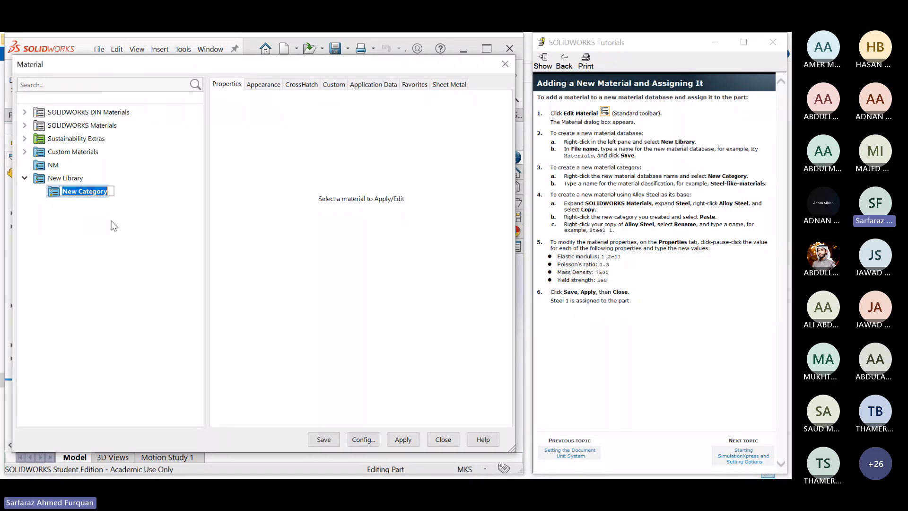
key(ctrl+v)
click(146, 221)
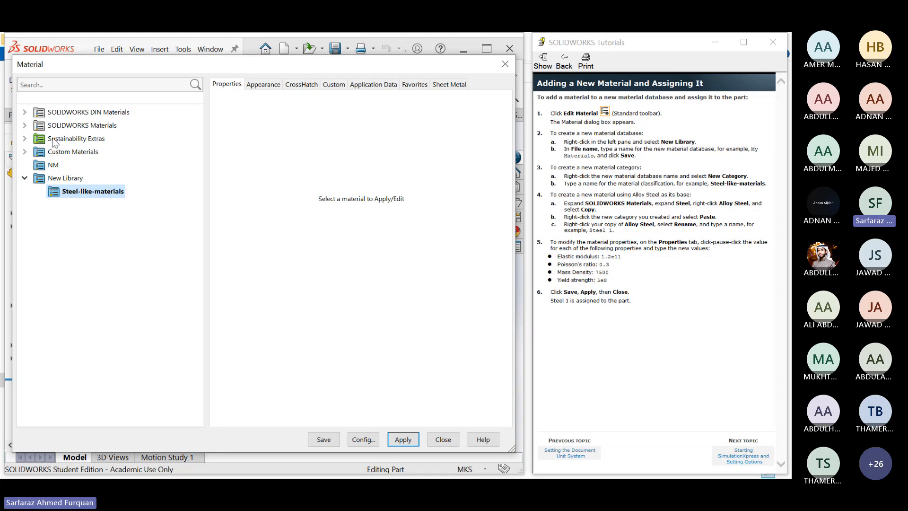
- Copy Alloy Steel from the Steel category of SOLIDWORKS Materials into the Steel-like-materials category
click(27, 126)
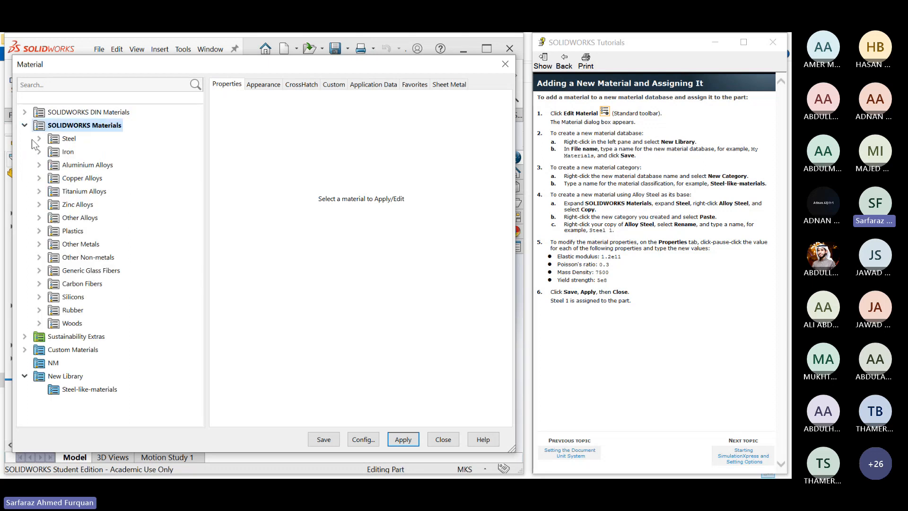
click(38, 138)
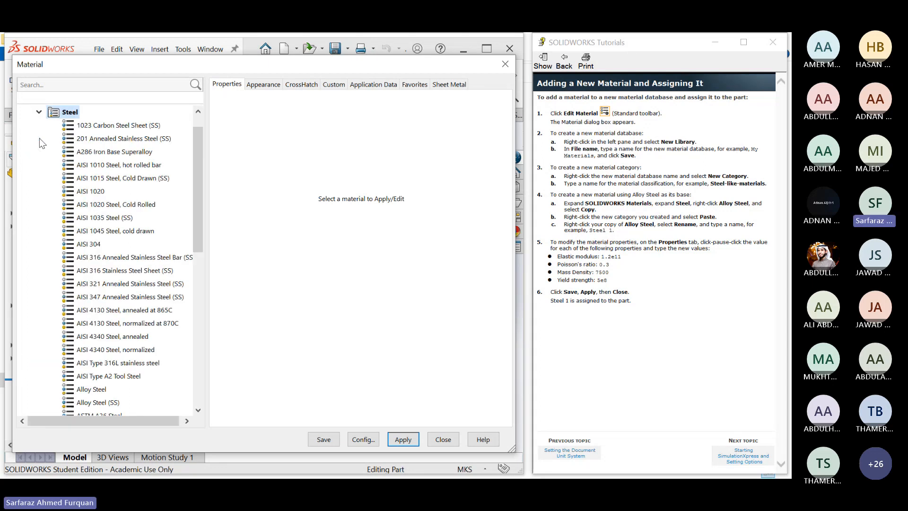
click(94, 389)
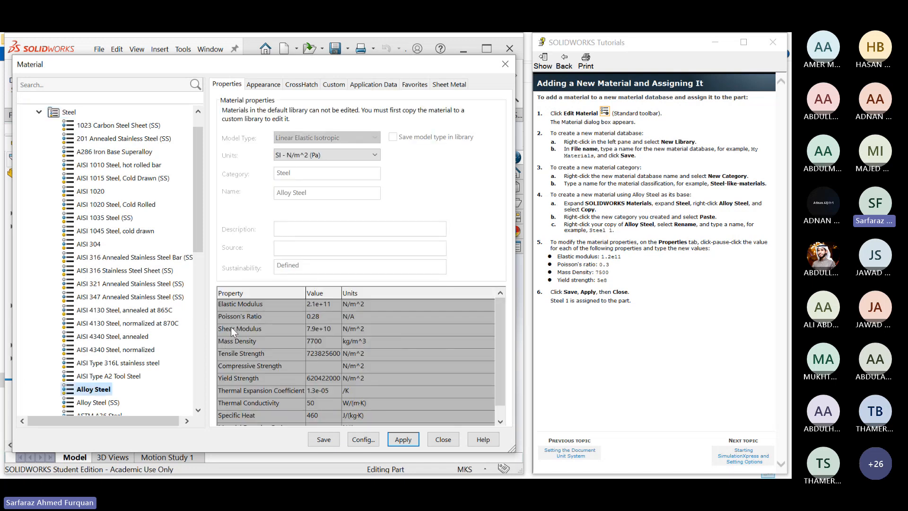
right_click(80, 389)
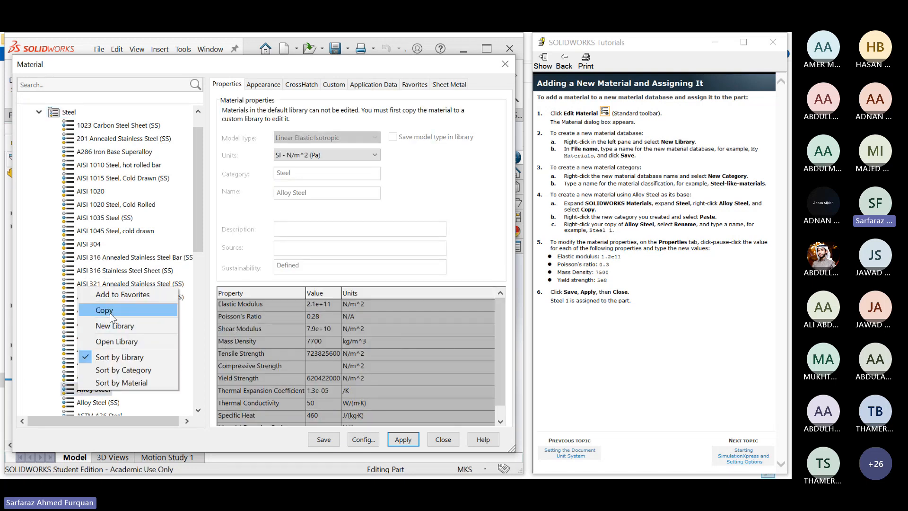
click(111, 317)
click(39, 112)
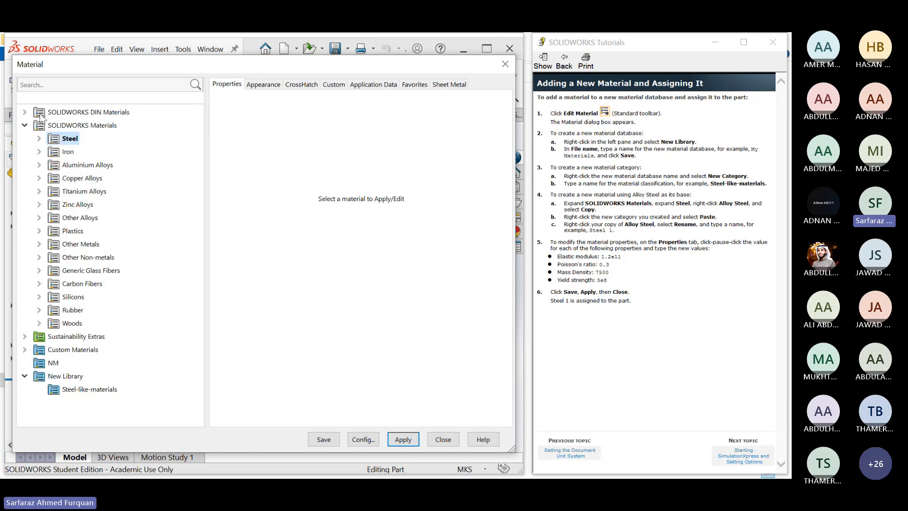
click(27, 125)
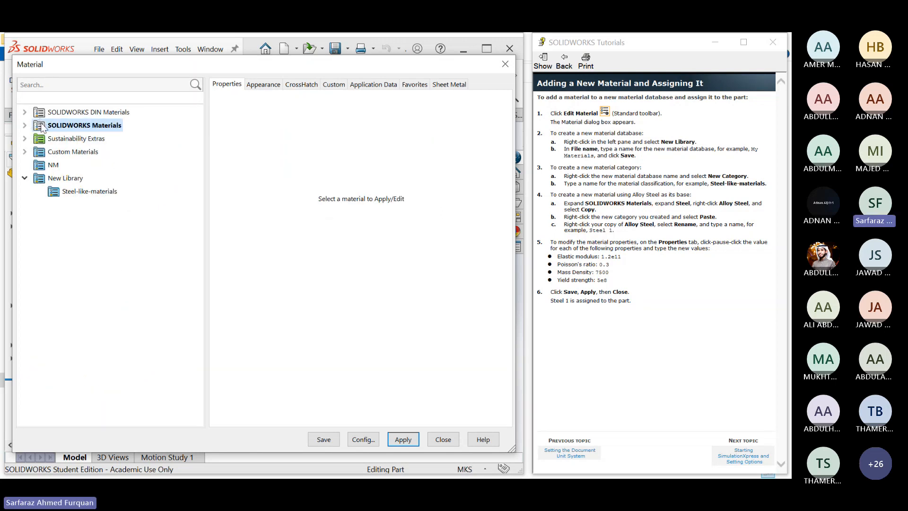
click(71, 193)
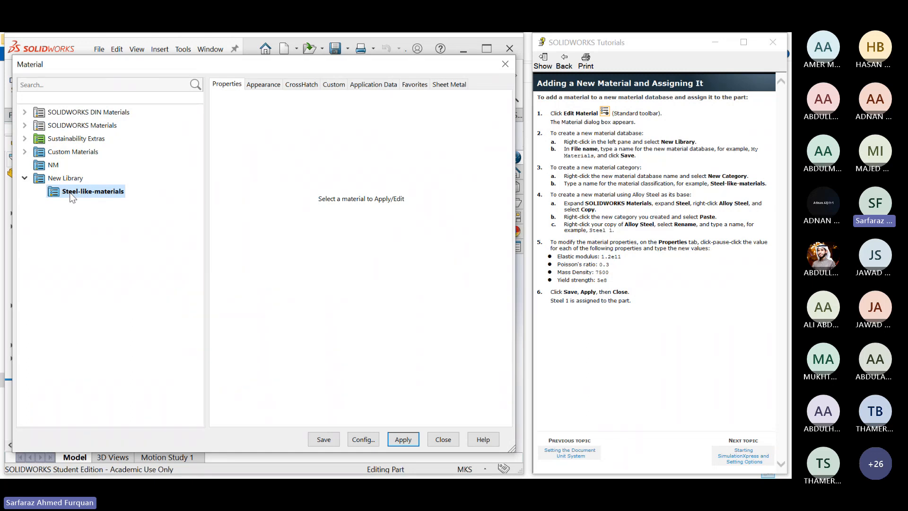
right_click(70, 193)
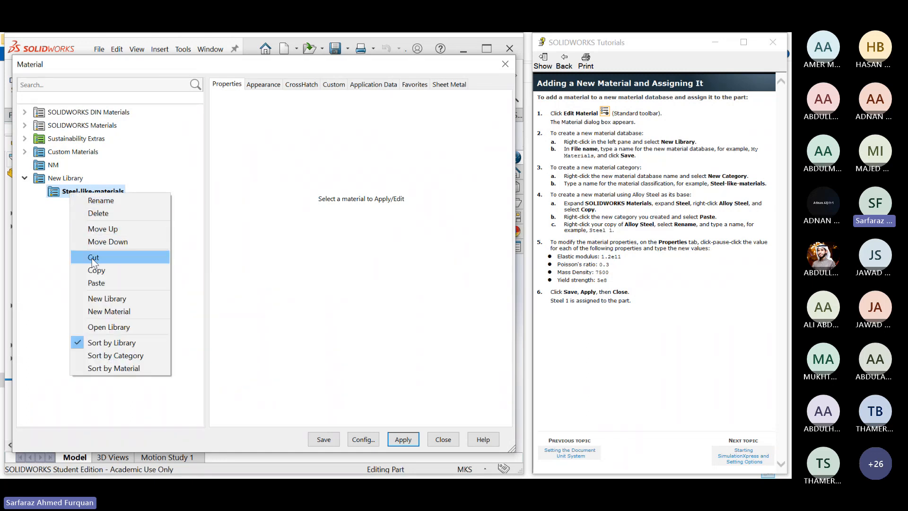
click(97, 283)
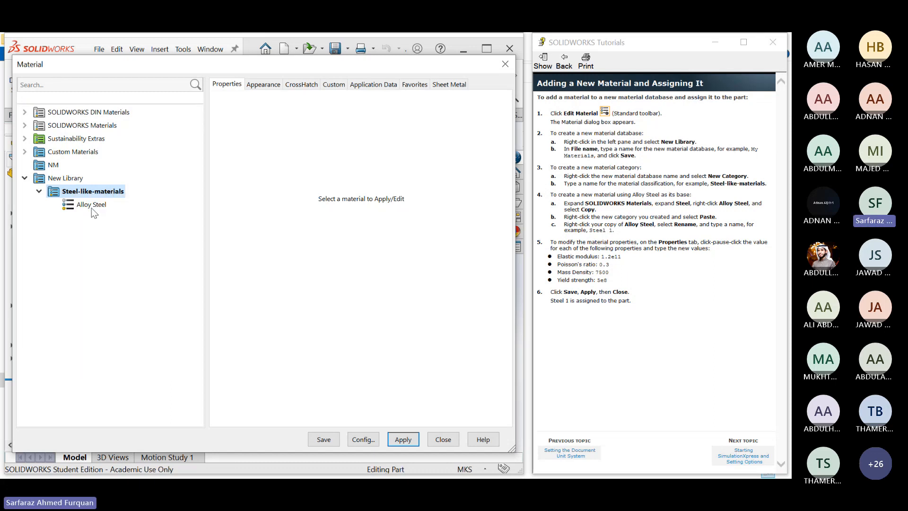
- Rename the Alloy Steel copy in Steel-like-materials as Steel_1
click(92, 206)
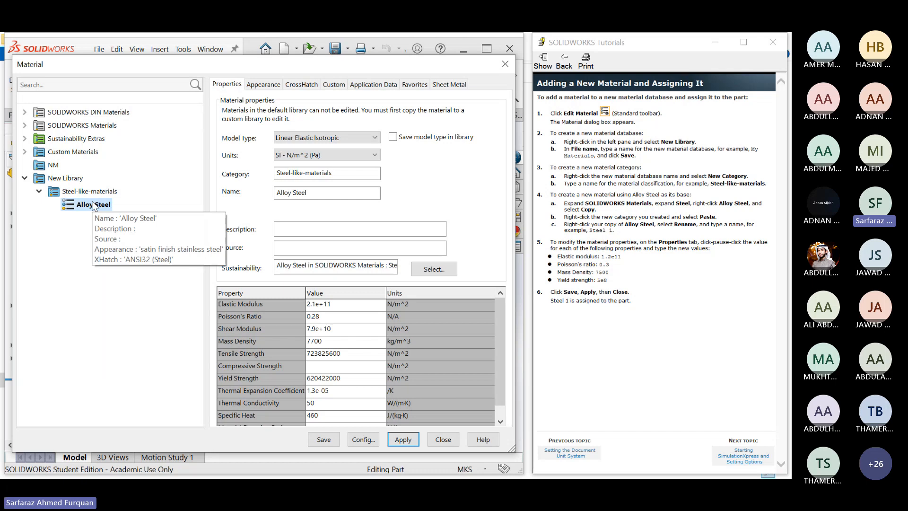
click(92, 205)
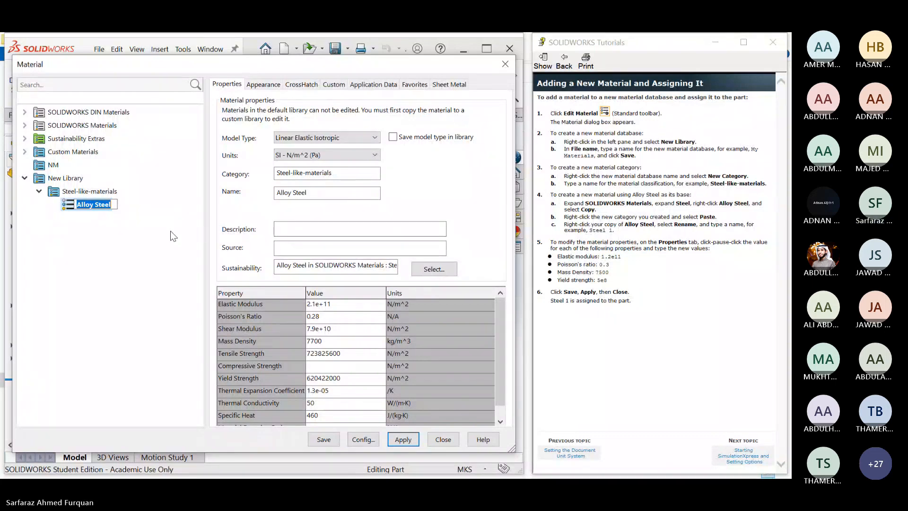
drag(94, 204, 29, 209)
key(Delete)
click(99, 207)
text(_1)
key(Return)
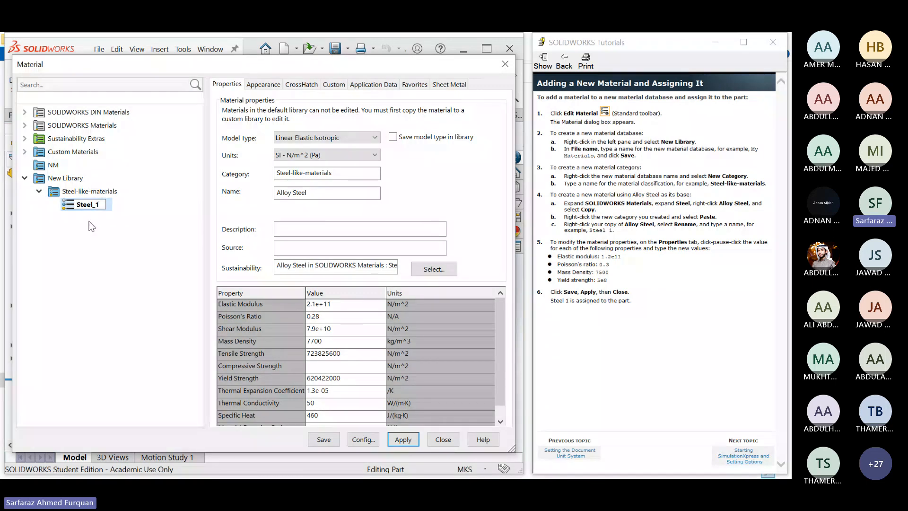
click(87, 205)
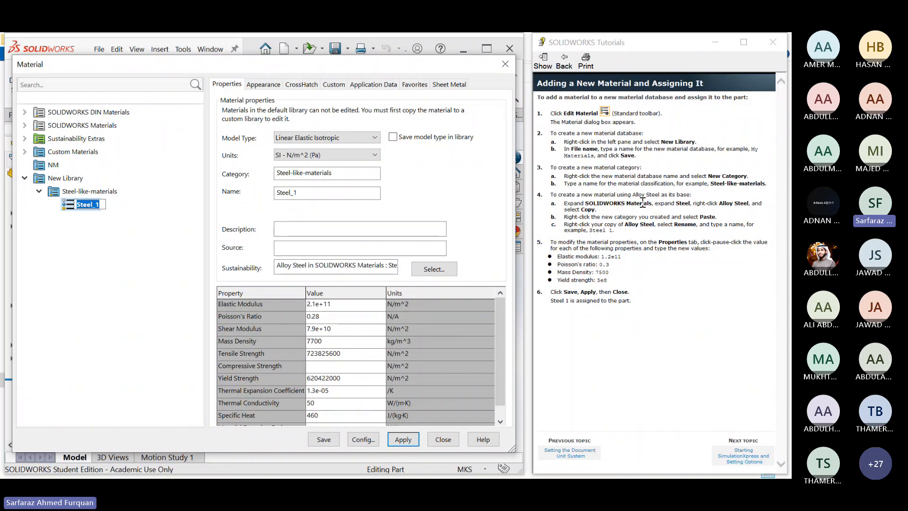
- Set Steel_1's elastic modulus to 1.2e+11 N/m^2 and its Poisson's ratio to 0.3
double_click(608, 256)
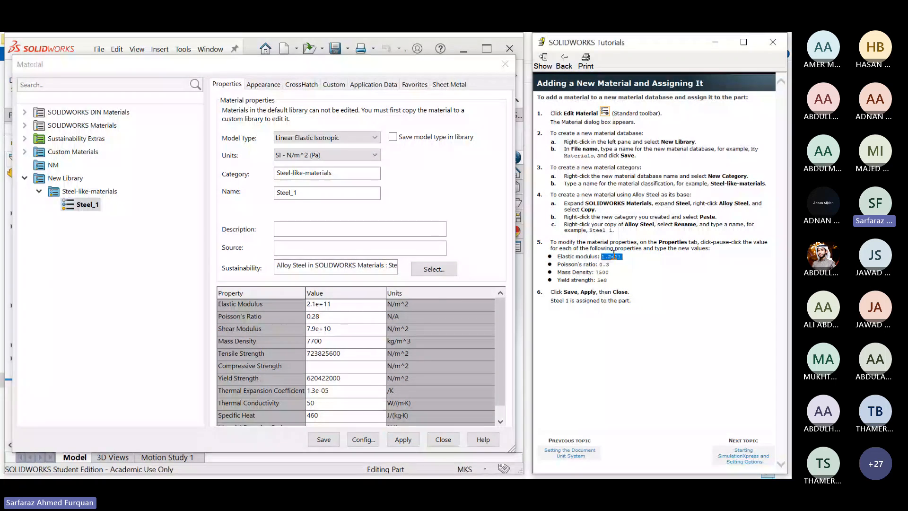
click(309, 304)
drag(310, 304, 307, 304)
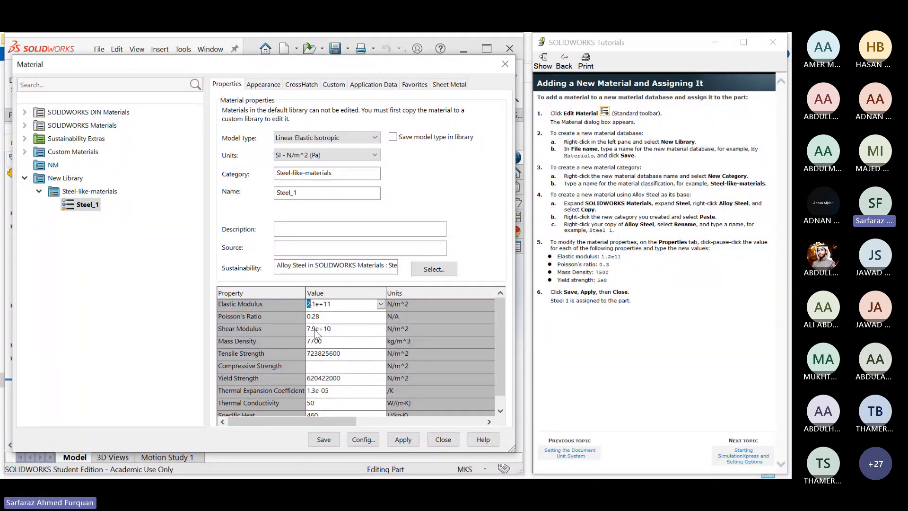
text(1.)
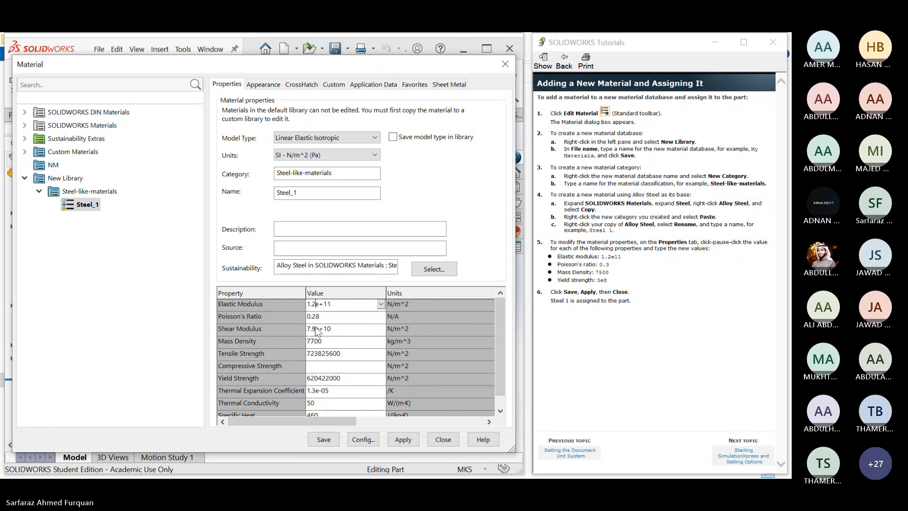
click(348, 320)
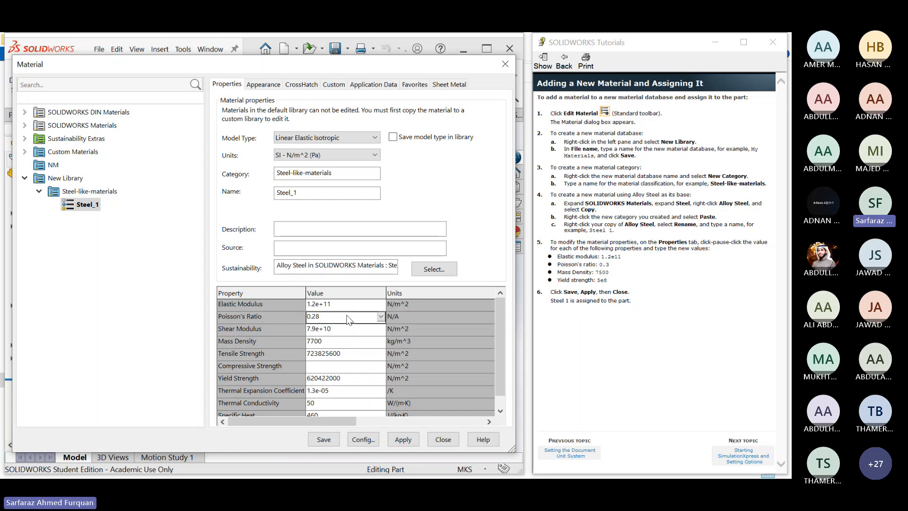
click(319, 316)
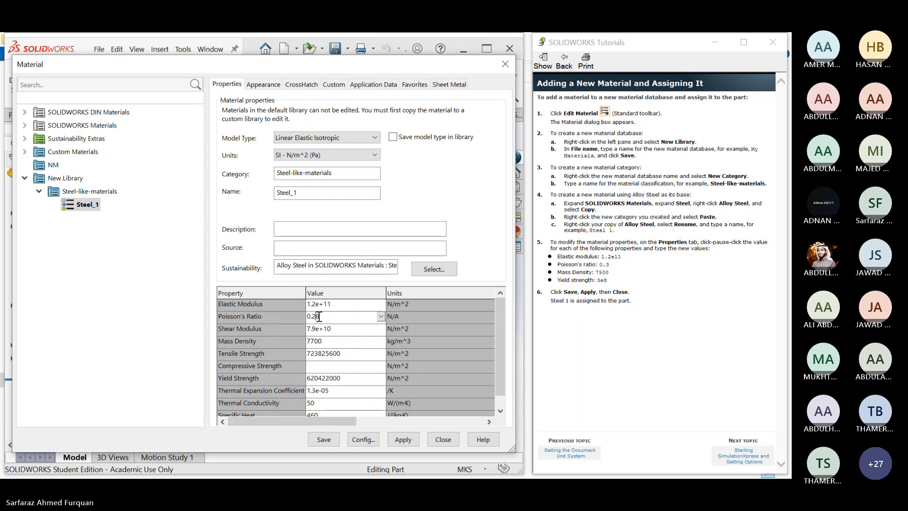
drag(318, 316, 313, 316)
text(3)
click(337, 330)
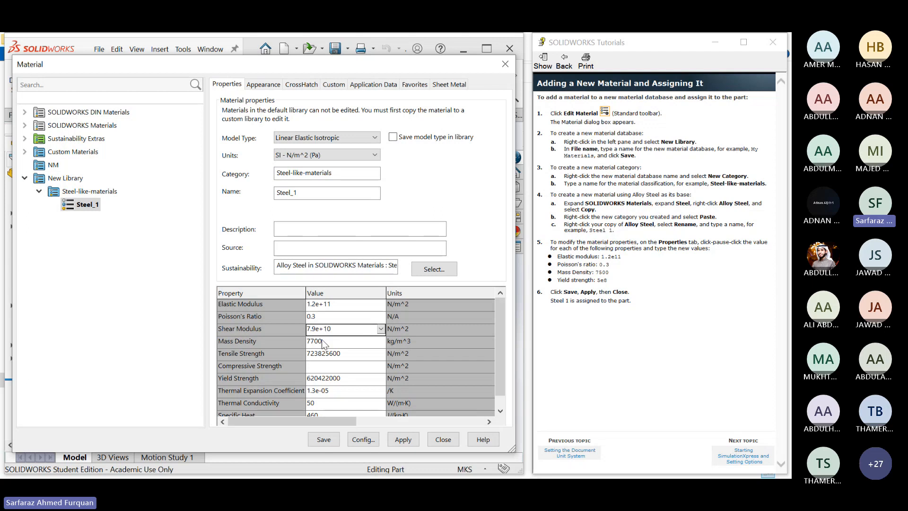
- Set the mass density of Steel_1 to 7500 kg/m^3
click(322, 341)
drag(315, 342, 310, 342)
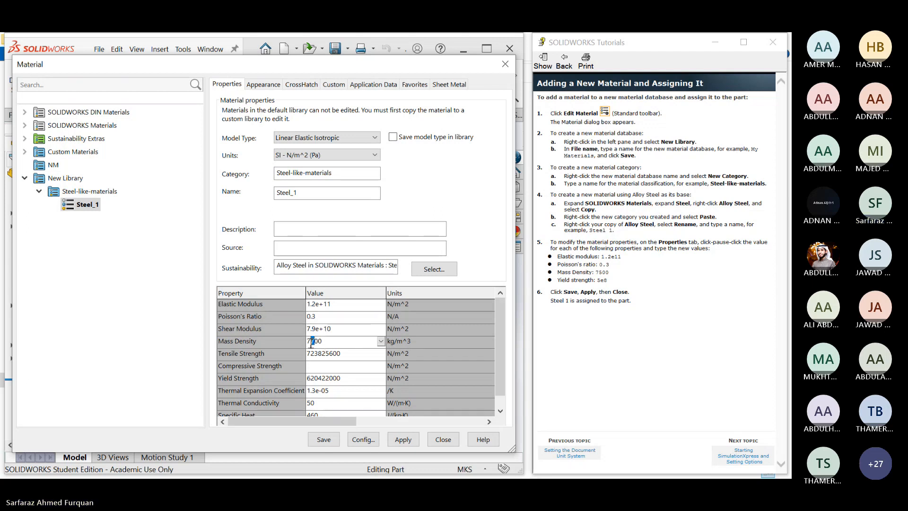
text(5)
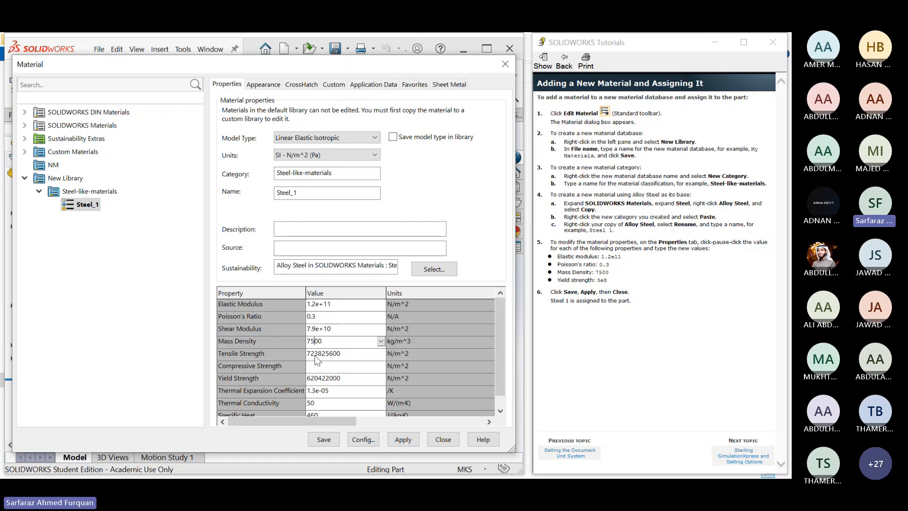
click(318, 359)
click(320, 358)
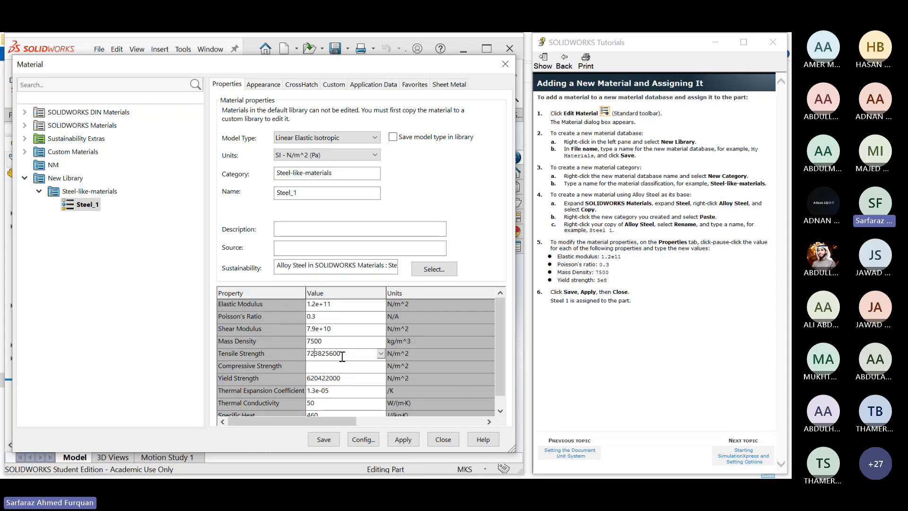
drag(337, 354, 306, 354)
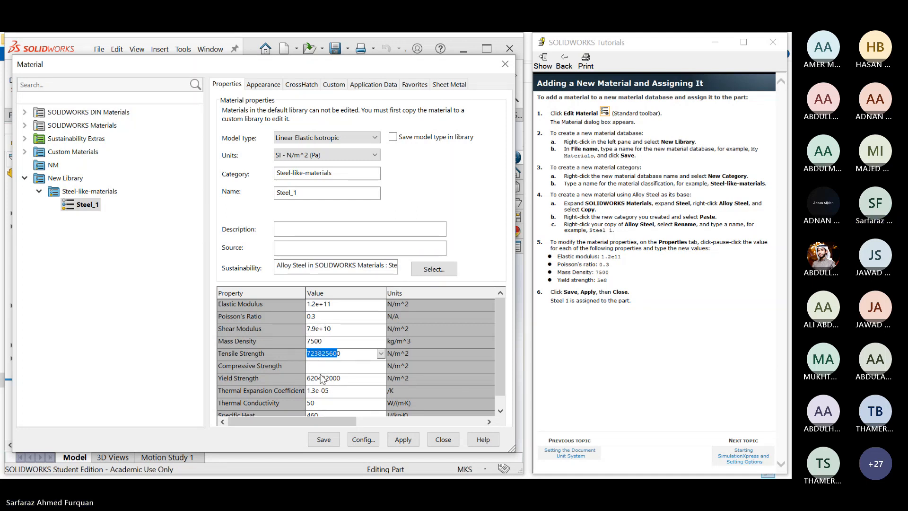
click(336, 354)
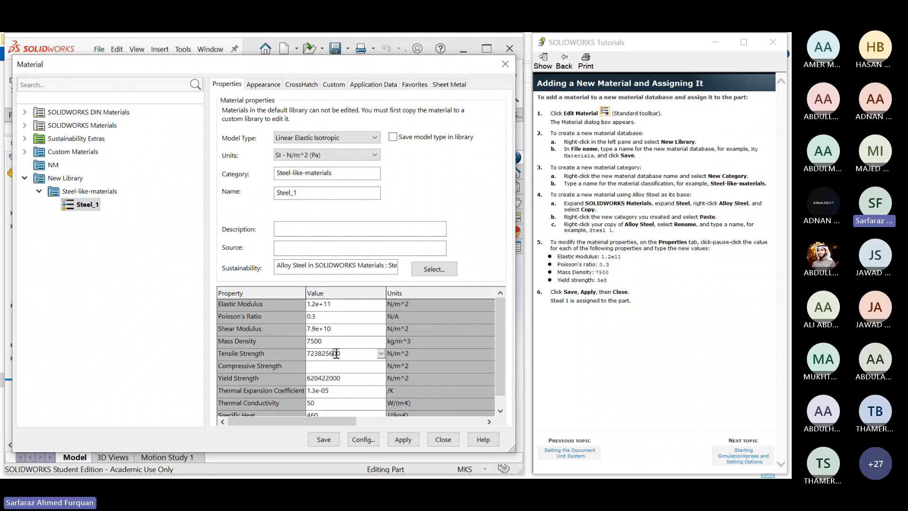
drag(341, 354, 307, 353)
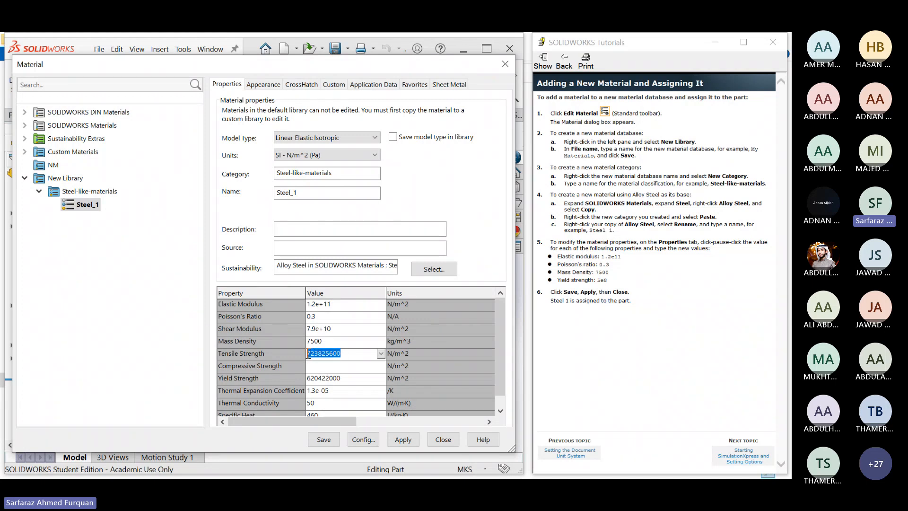
- Set the yield strength of Steel_1 to 5e8 N/m^2, as given in the tutorial
click(321, 378)
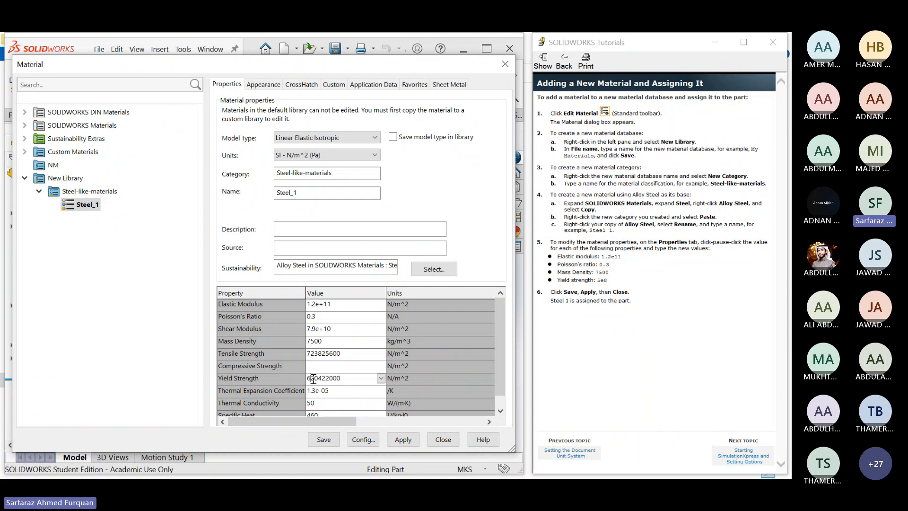
drag(312, 377, 299, 377)
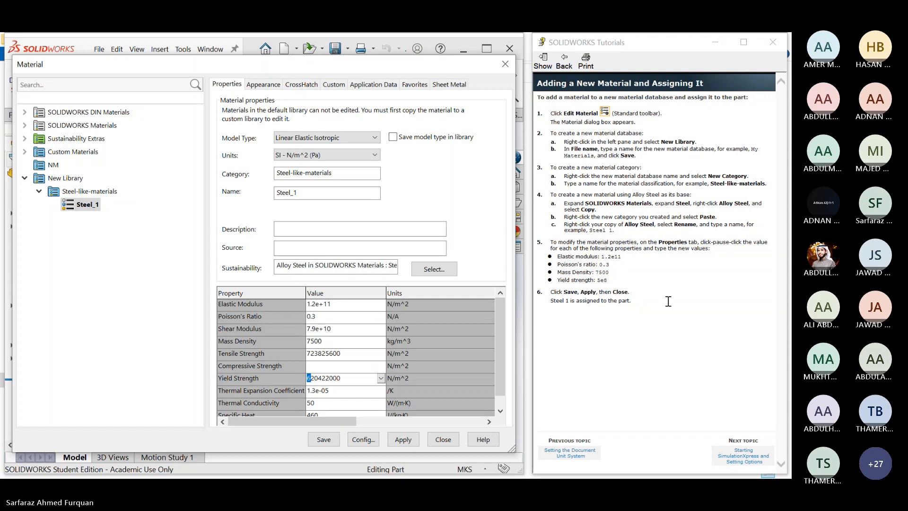
double_click(602, 280)
click(349, 379)
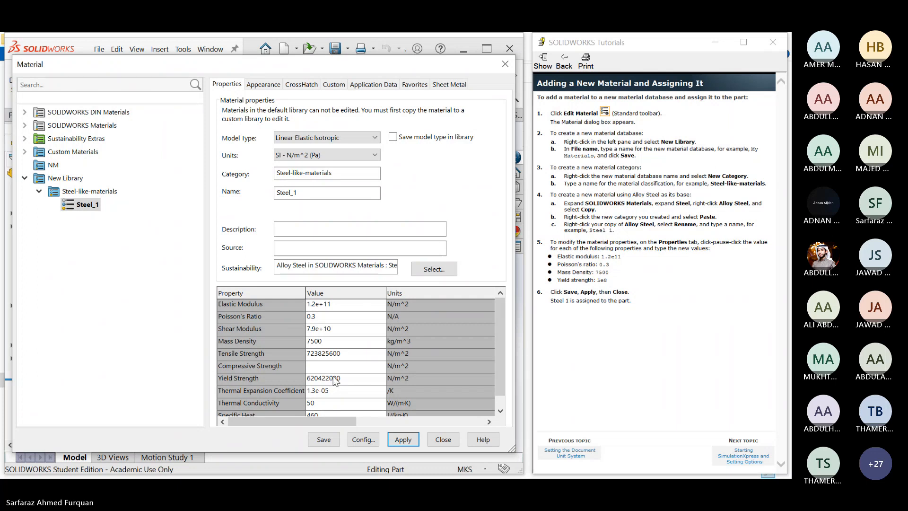
click(601, 280)
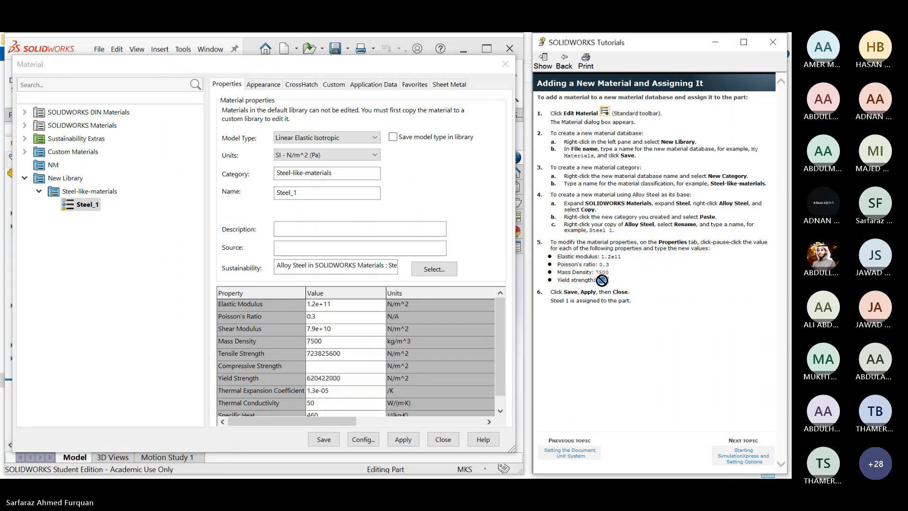
double_click(602, 280)
key(ctrl+c)
click(331, 378)
click(338, 378)
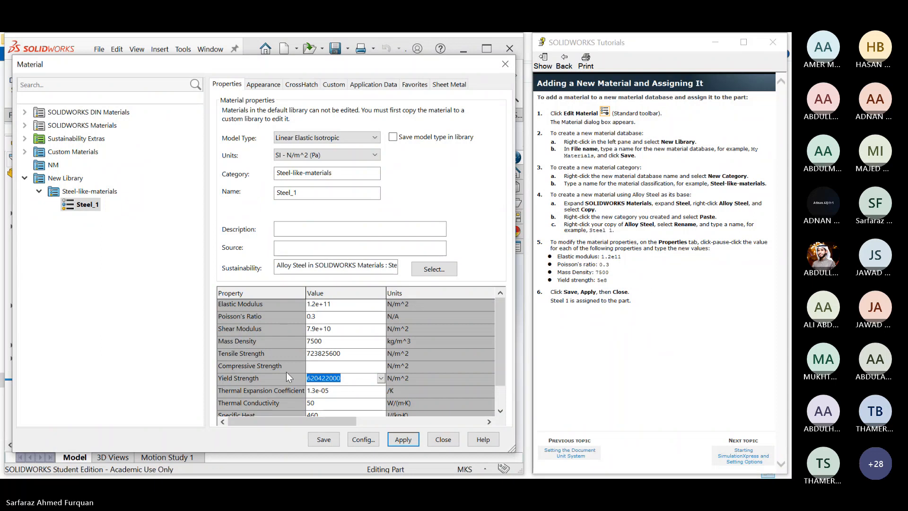
key(ctrl+v)
key(Return)
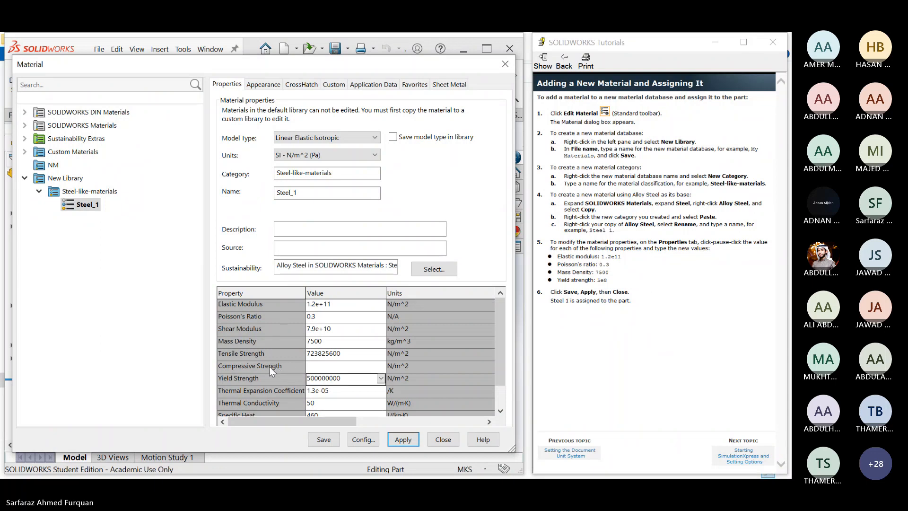
- Save Steel_1 and apply it to the control arm, closing the material editor
click(402, 440)
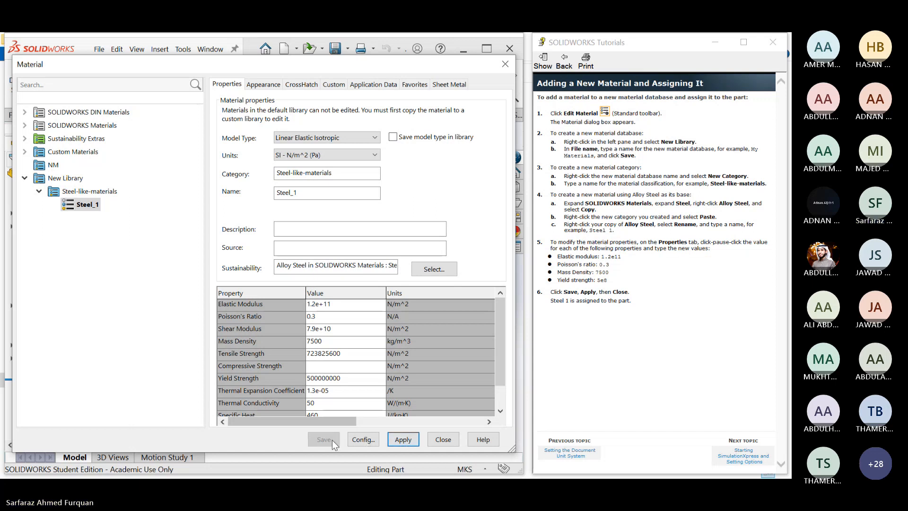
click(435, 438)
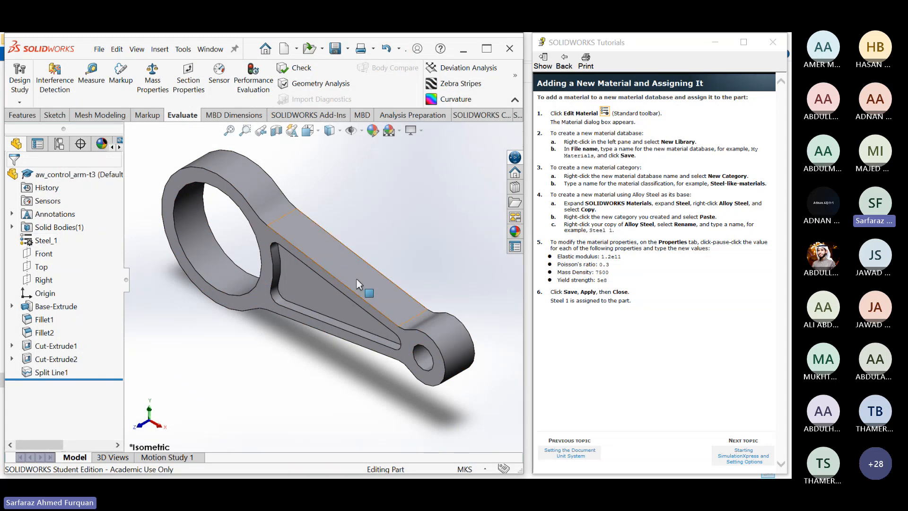
- Advance the tutorial to Starting SimulationXpress and Setting Options and check the unit system in the document properties
click(741, 456)
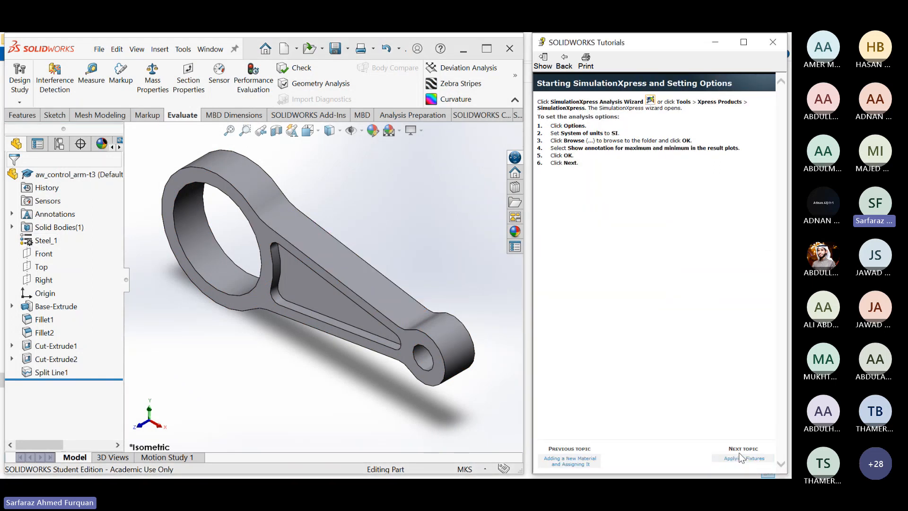
click(183, 50)
click(208, 421)
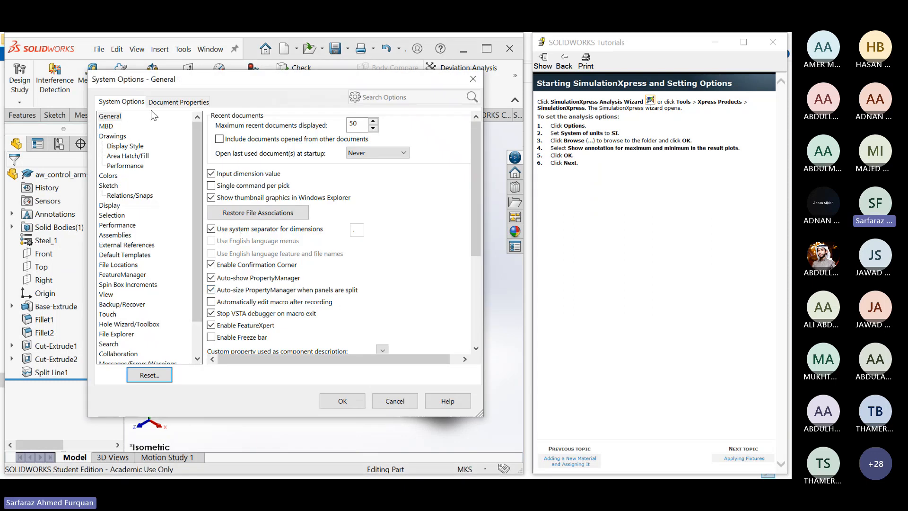
click(179, 102)
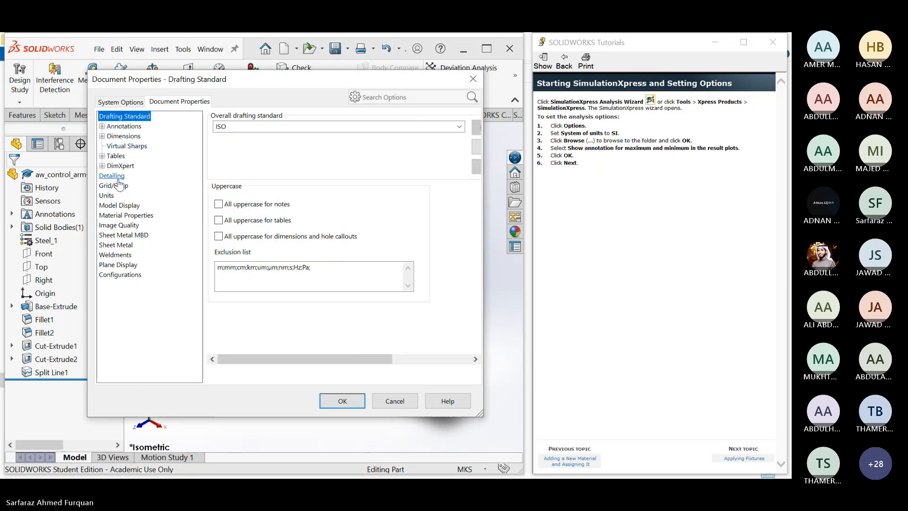
click(107, 195)
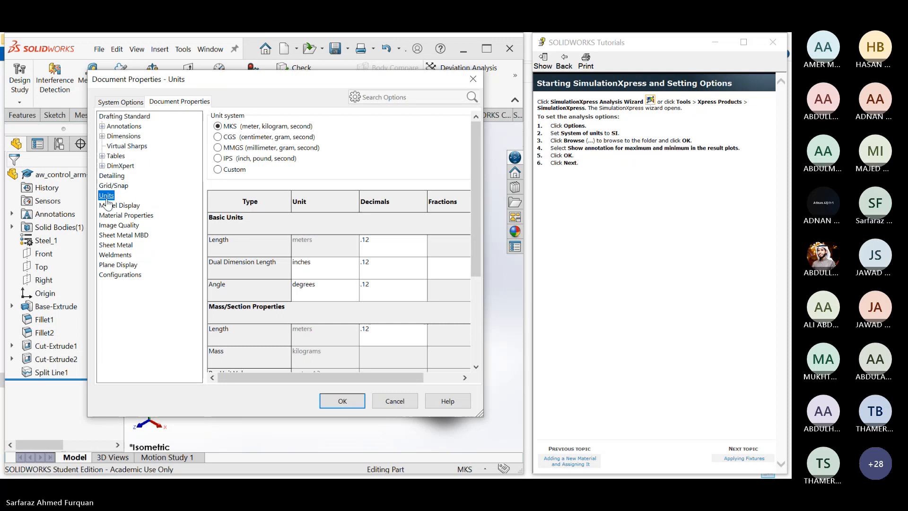
click(348, 400)
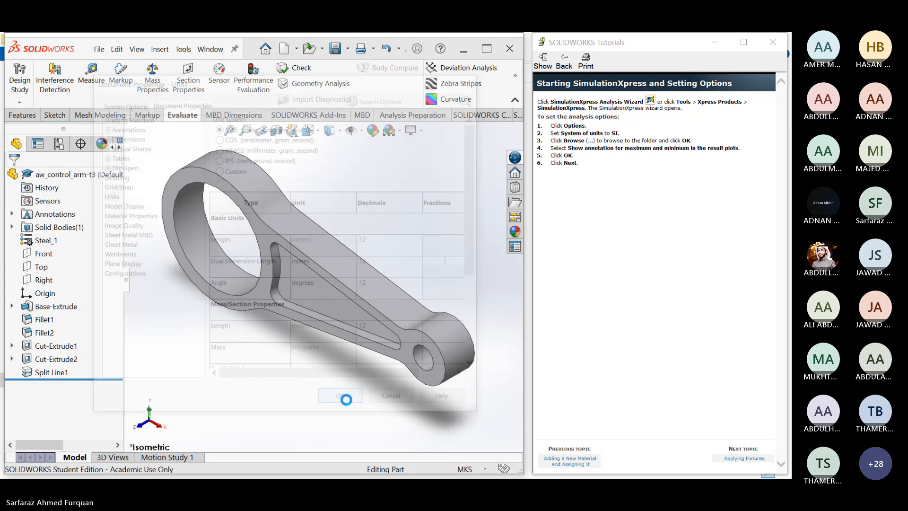
- Advance the tutorial to Applying Fixtures and start the SimulationXpress Analysis Wizard for the control arm
click(743, 459)
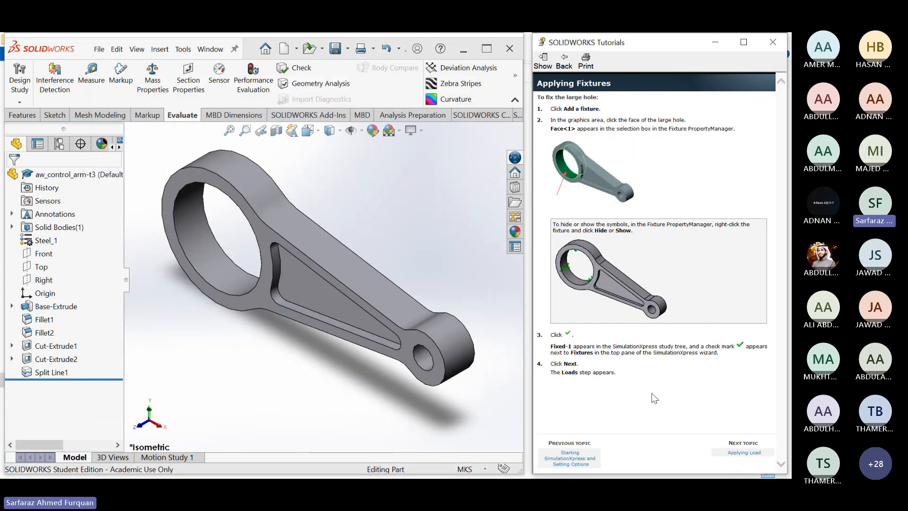
click(515, 77)
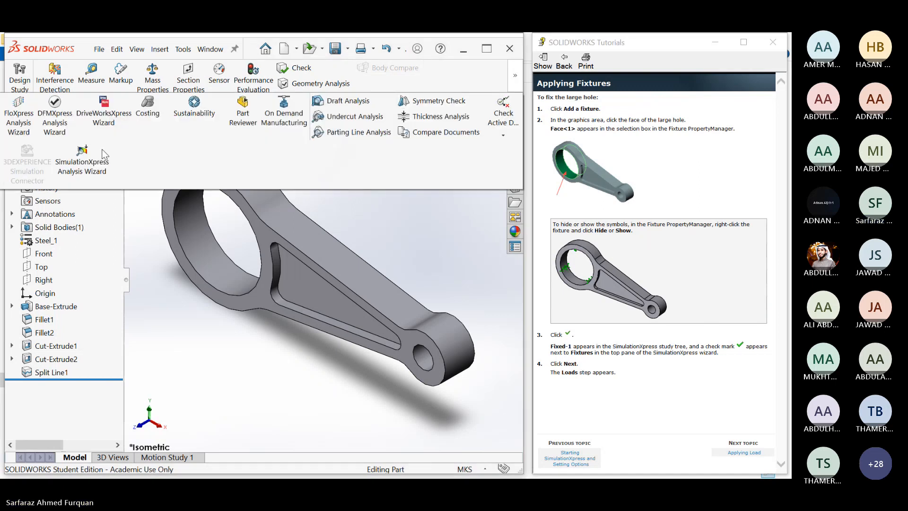
click(81, 163)
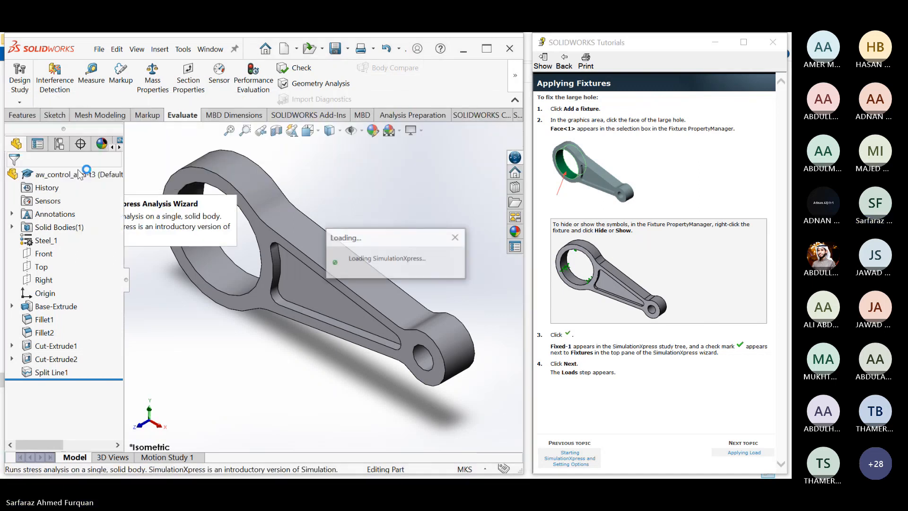
scroll(408, 287, down, 3)
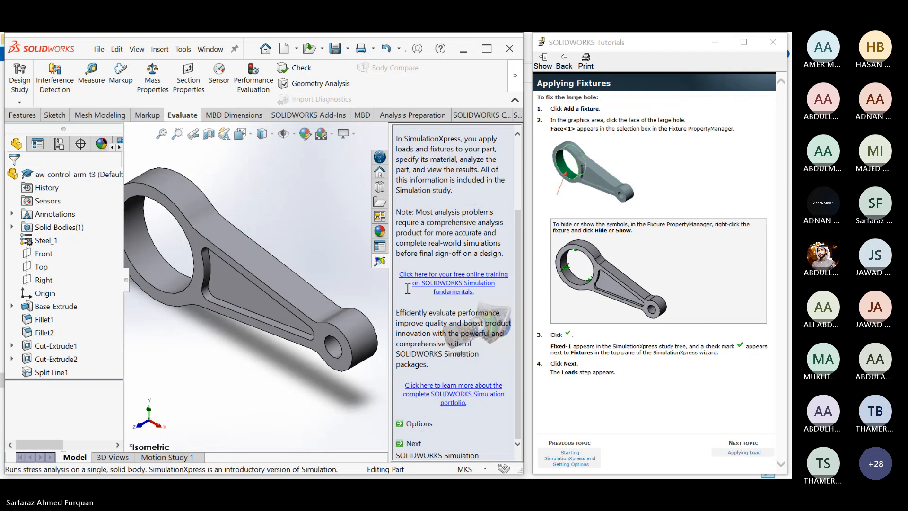
- Set the SimulationXpress system of units to SI and proceed to the wizard's Fixtures stage
click(419, 425)
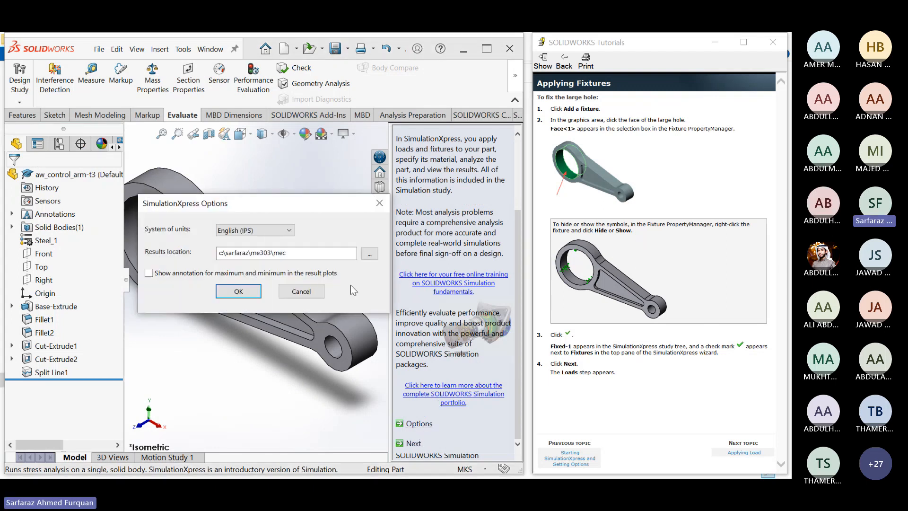
click(266, 233)
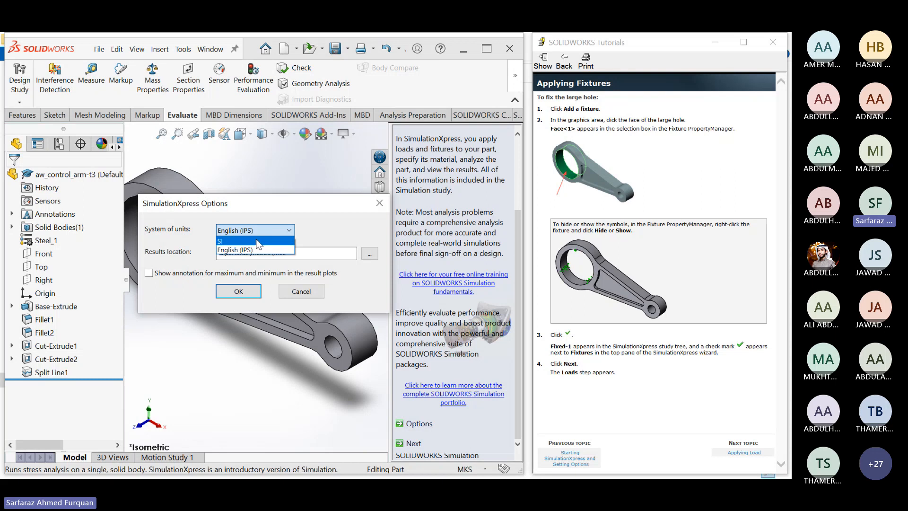
click(258, 242)
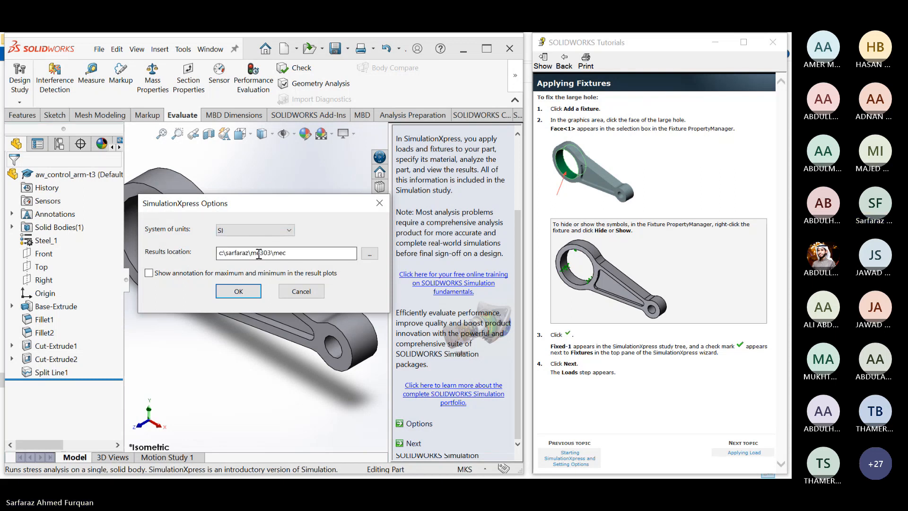
click(254, 294)
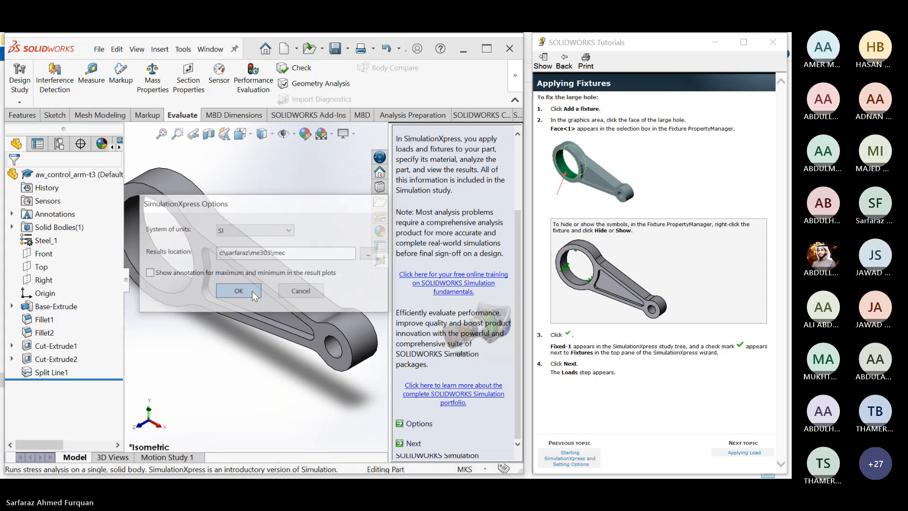
click(409, 445)
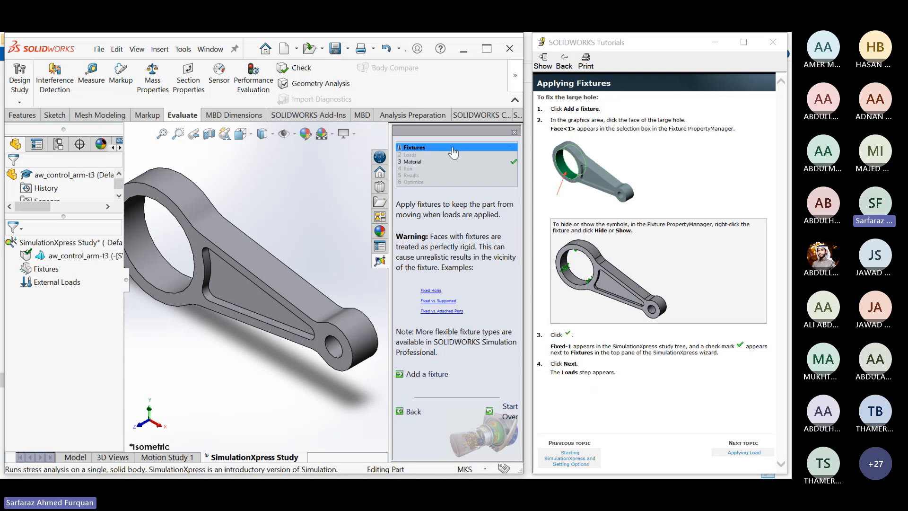
- Add a fixed-geometry fixture to the inner cylindrical face of the control arm's large hole
click(156, 281)
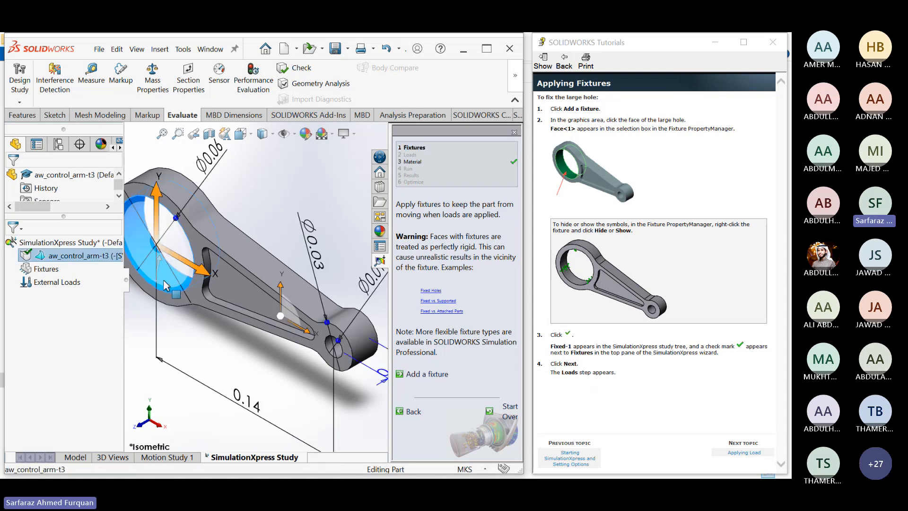
click(351, 267)
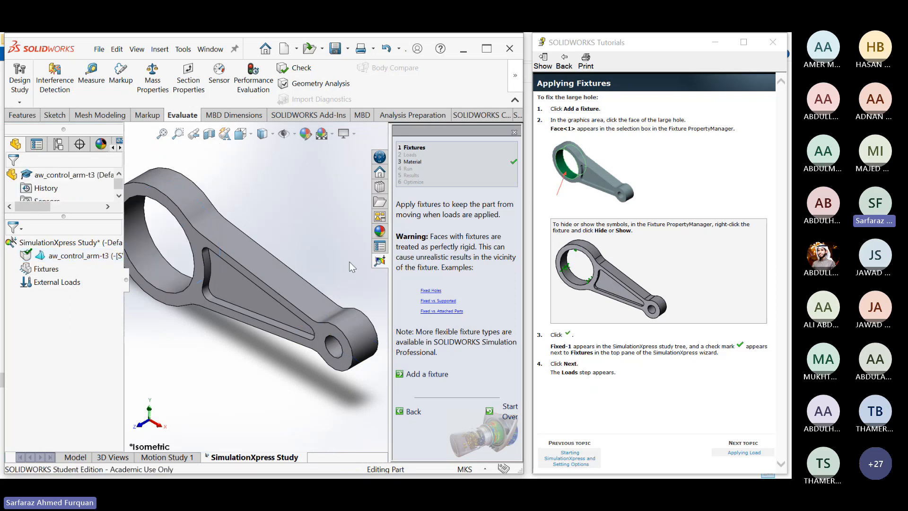
click(427, 373)
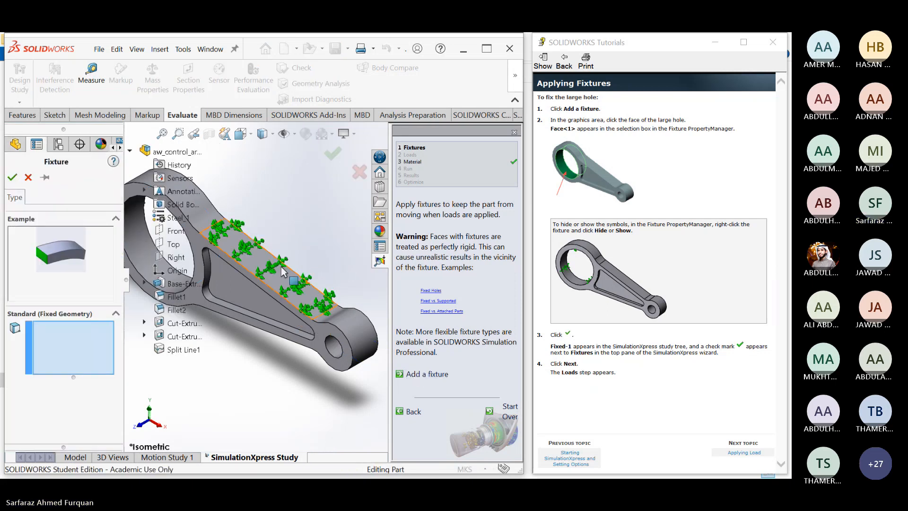
click(147, 253)
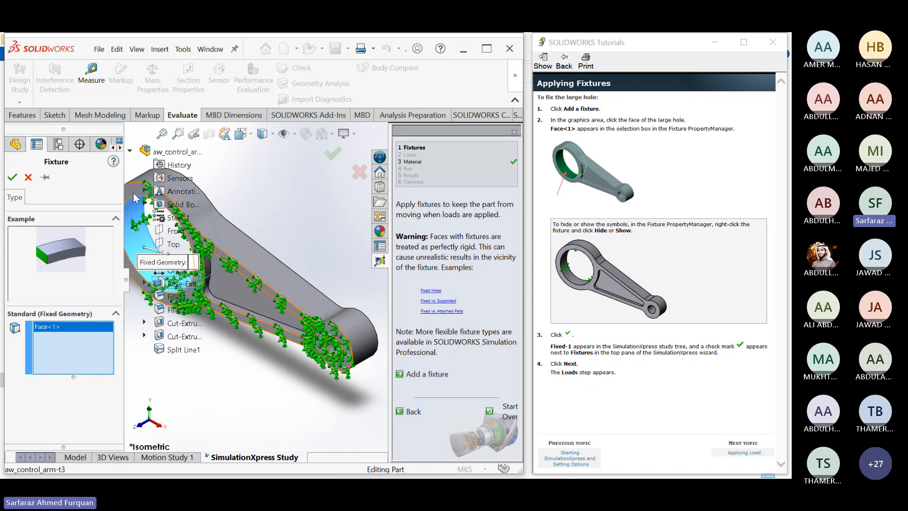
click(13, 178)
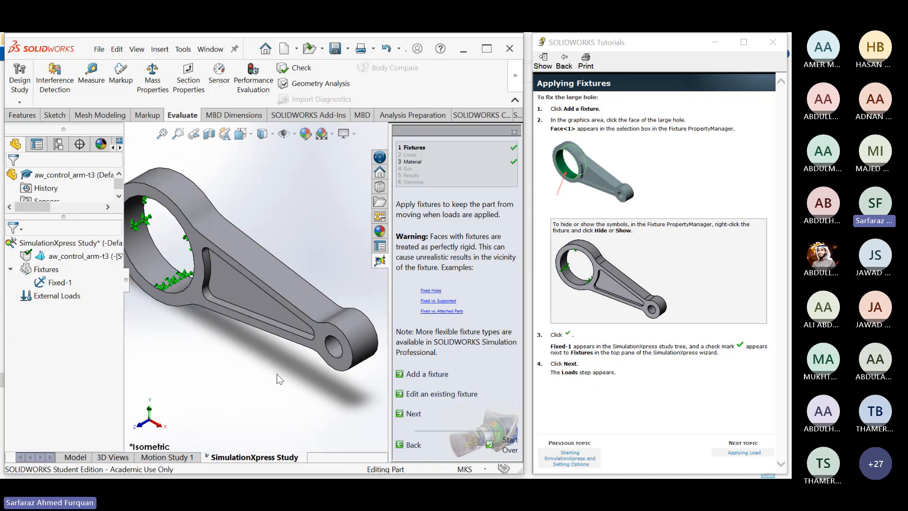
- Advance the tutorial to Applying Load and start adding a force on the upper cylindrical face of the small hole in the wizard's Loads stage
click(736, 457)
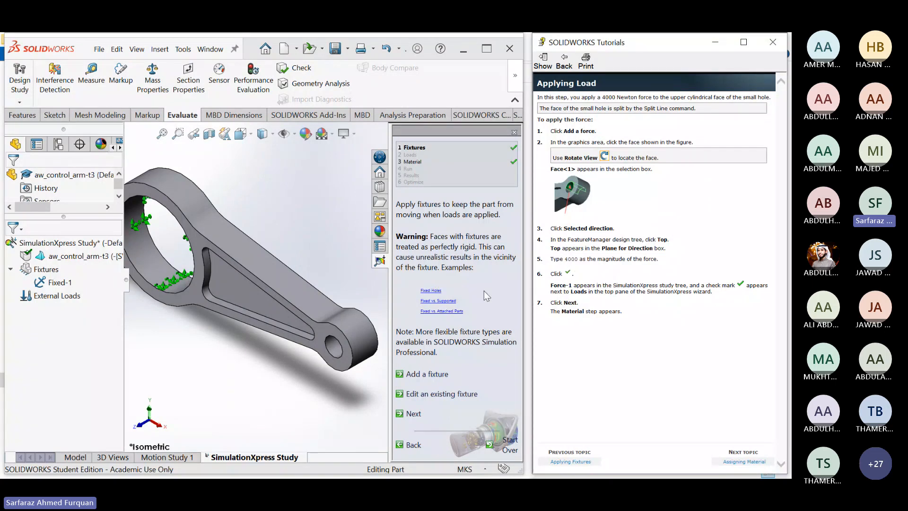
middle_drag(317, 380, 344, 365)
click(367, 231)
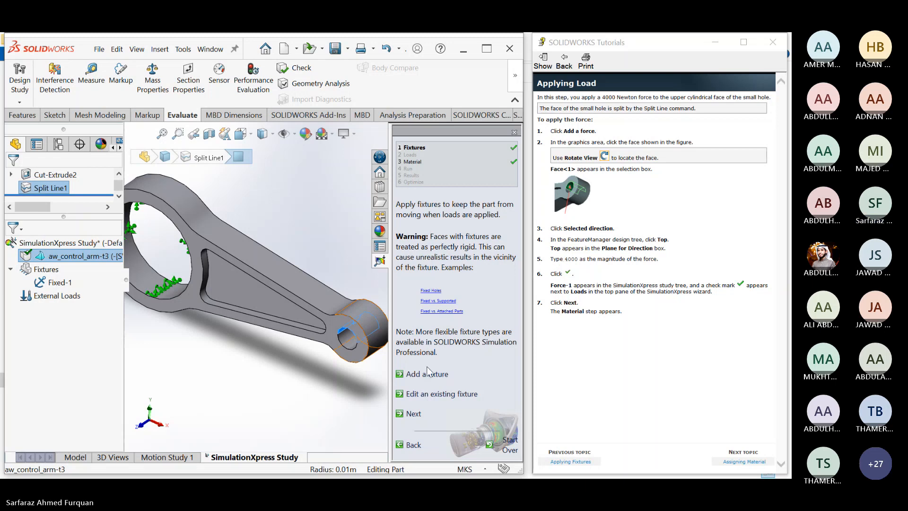
click(413, 414)
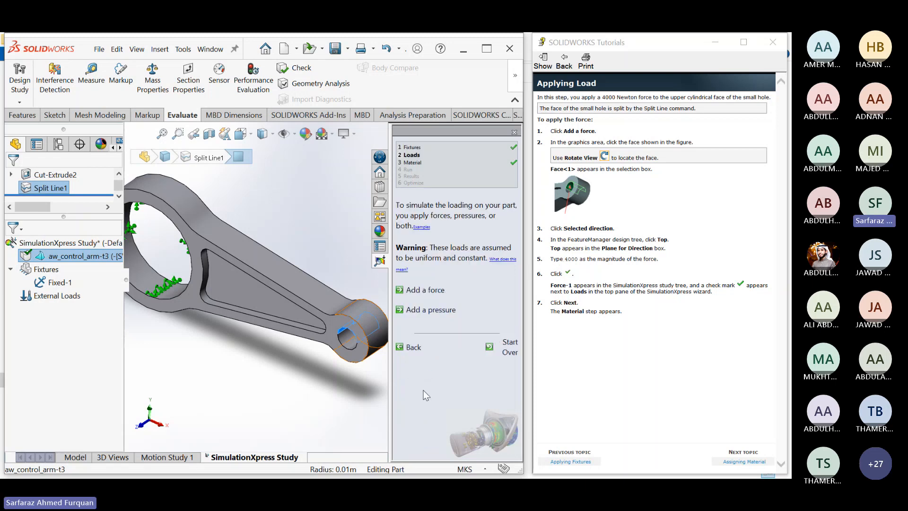
click(425, 291)
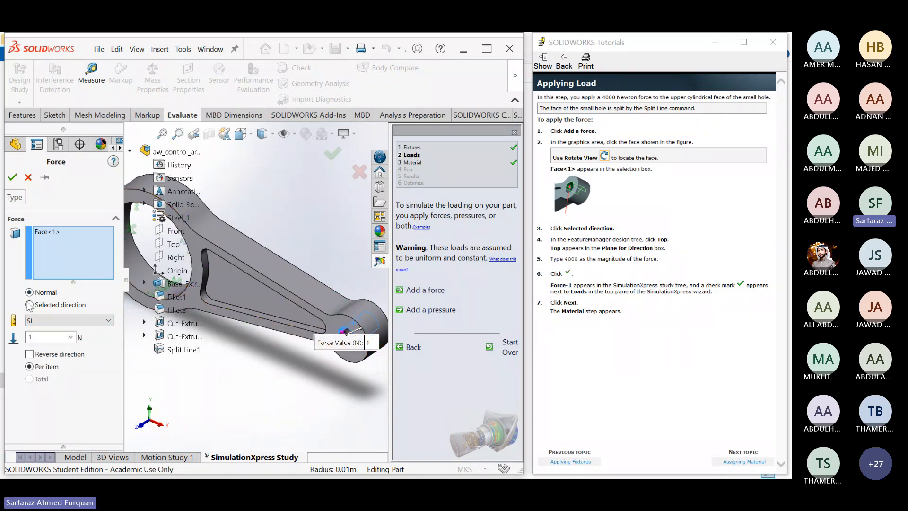
- Set the force to act in a selected direction, using the Top plane as the direction reference
drag(36, 337, 11, 339)
text(4000)
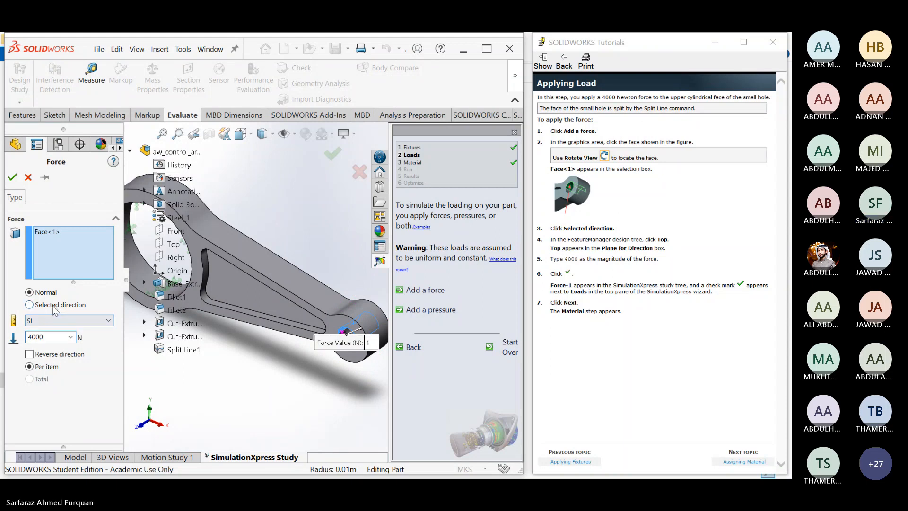
click(53, 306)
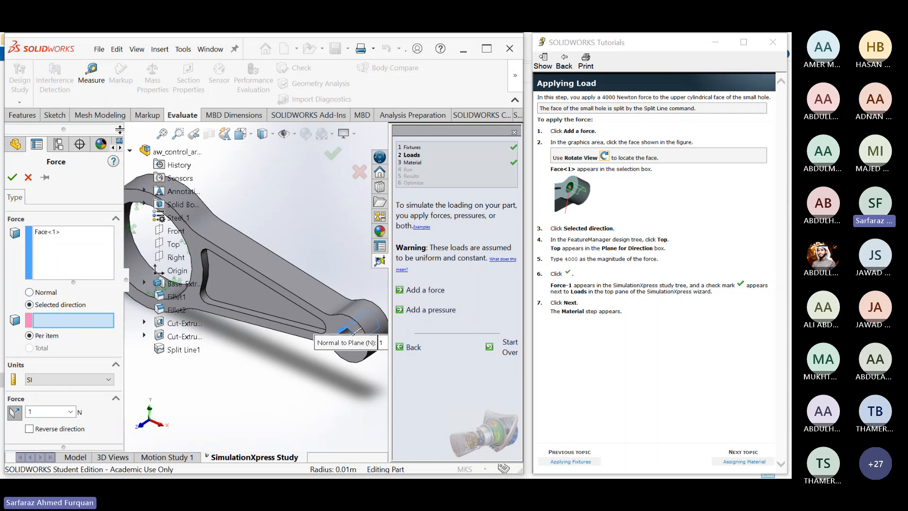
click(129, 150)
click(130, 150)
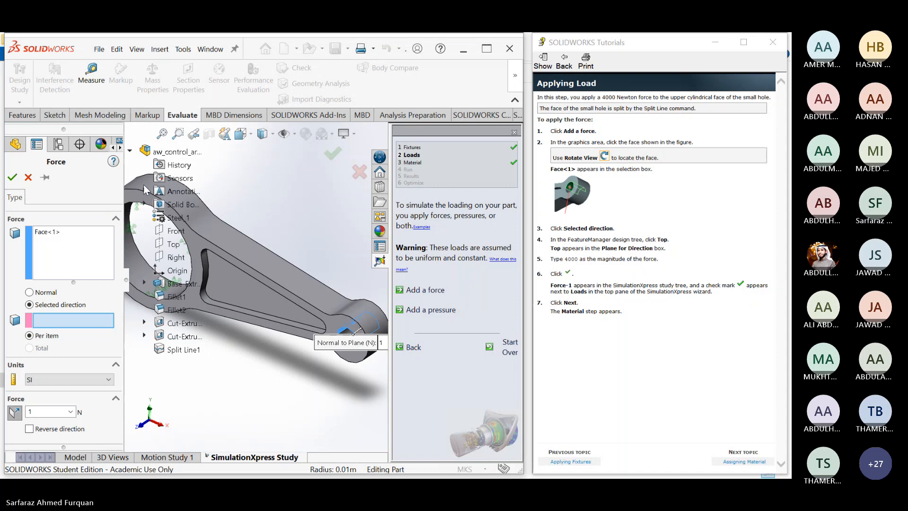
click(174, 245)
mouse_move(276, 237)
middle_down()
mouse_move(287, 208)
mouse_move(287, 226)
middle_up()
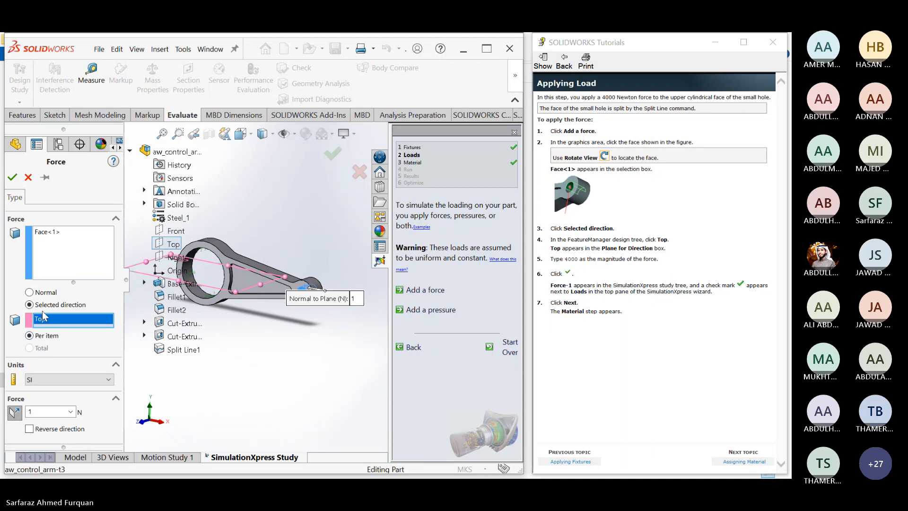
scroll(277, 273, down, 5)
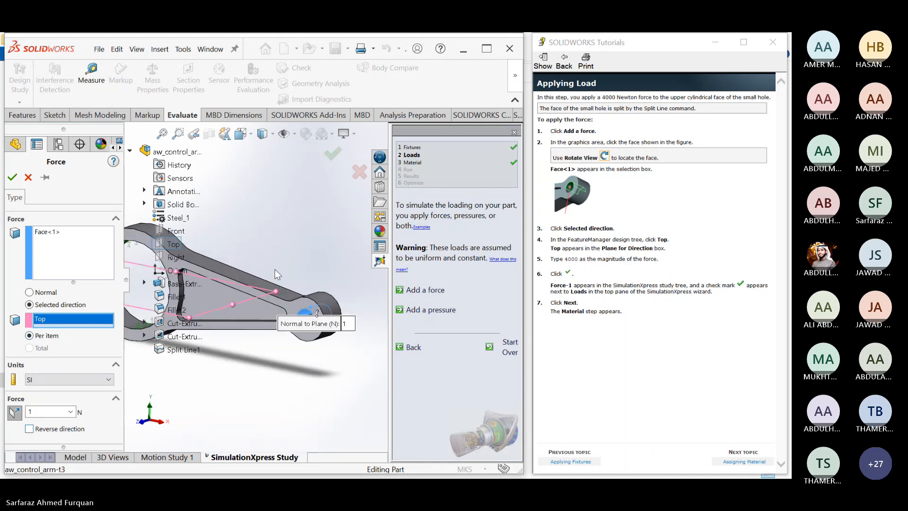
scroll(283, 311, up, 4)
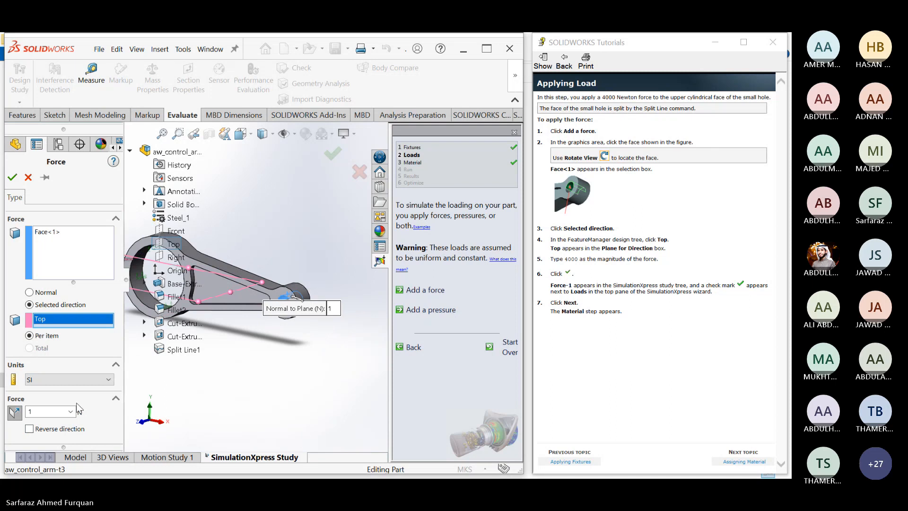
- Reverse the direction of the force on the small hole
click(39, 430)
scroll(310, 316, up, 3)
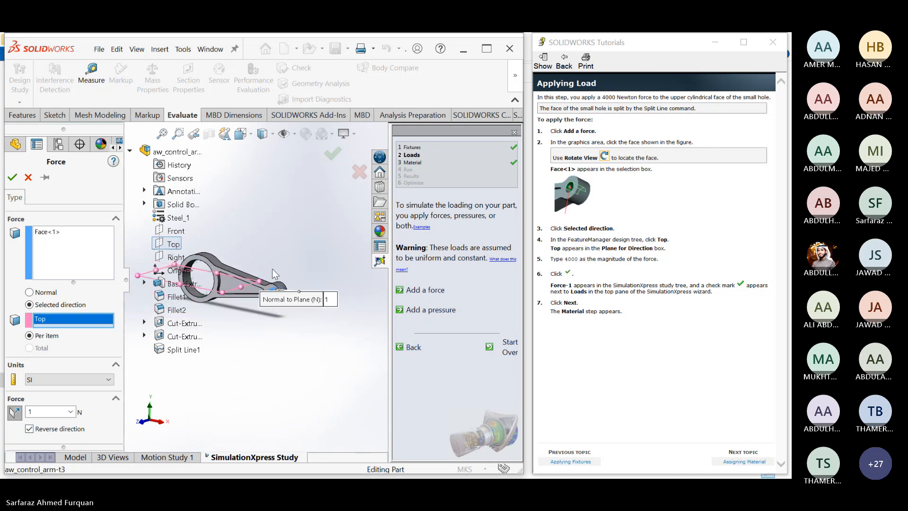
scroll(218, 291, down, 3)
scroll(291, 260, down, 5)
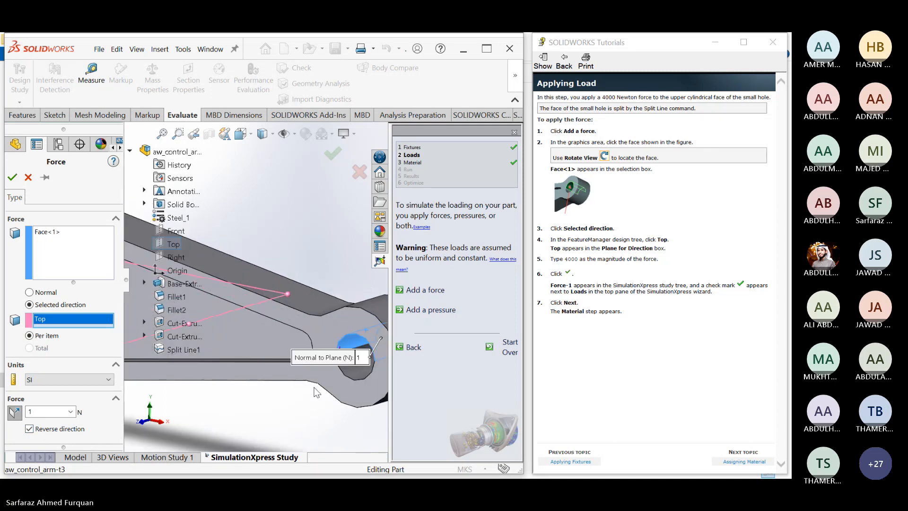
middle_drag(315, 374, 311, 392)
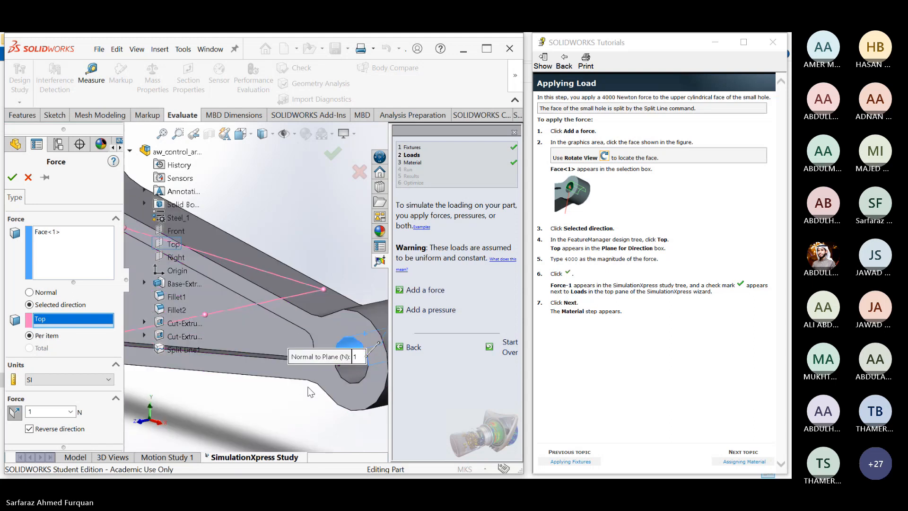
- Set the force magnitude to 4000 N and accept the load
click(38, 412)
text(000)
click(86, 397)
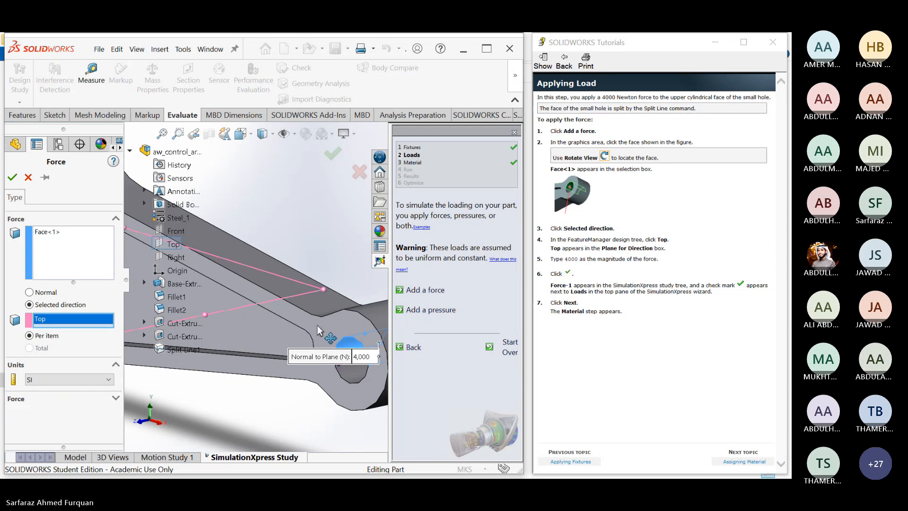
middle_drag(316, 409, 272, 365)
scroll(342, 399, up, 3)
scroll(331, 393, up, 2)
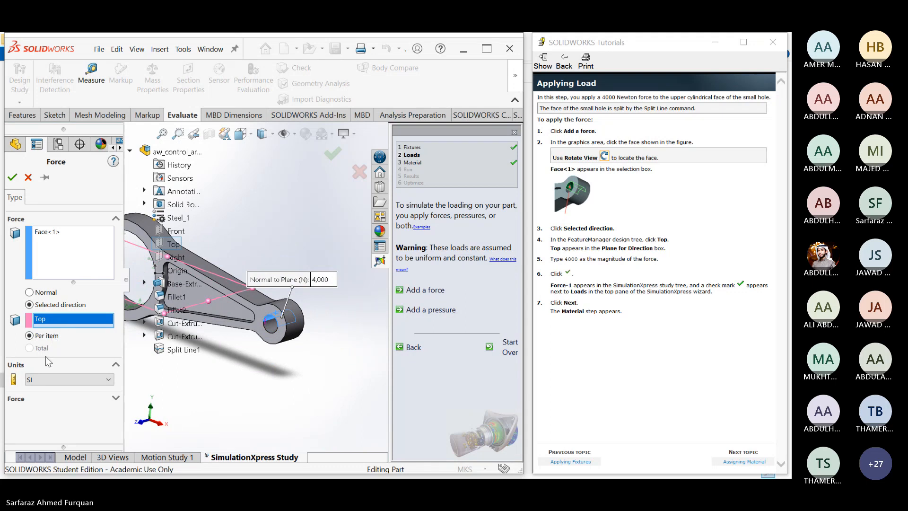
click(44, 400)
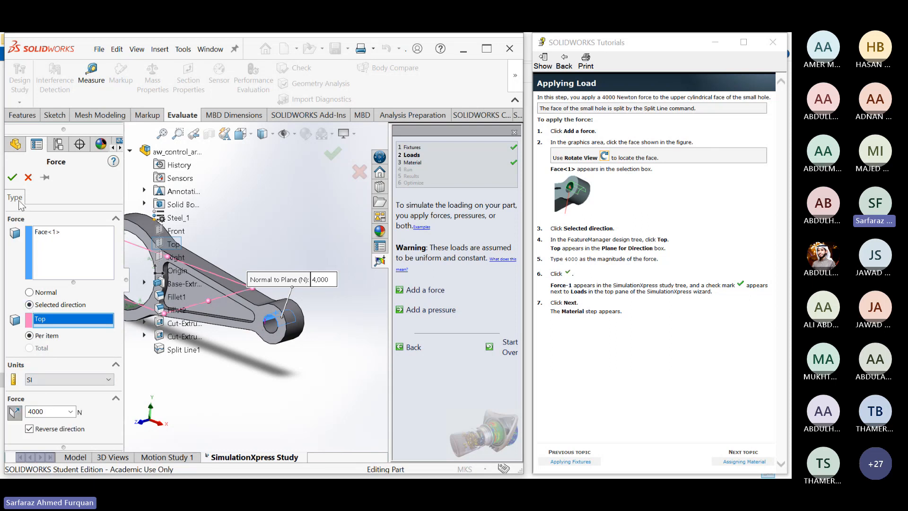
click(12, 177)
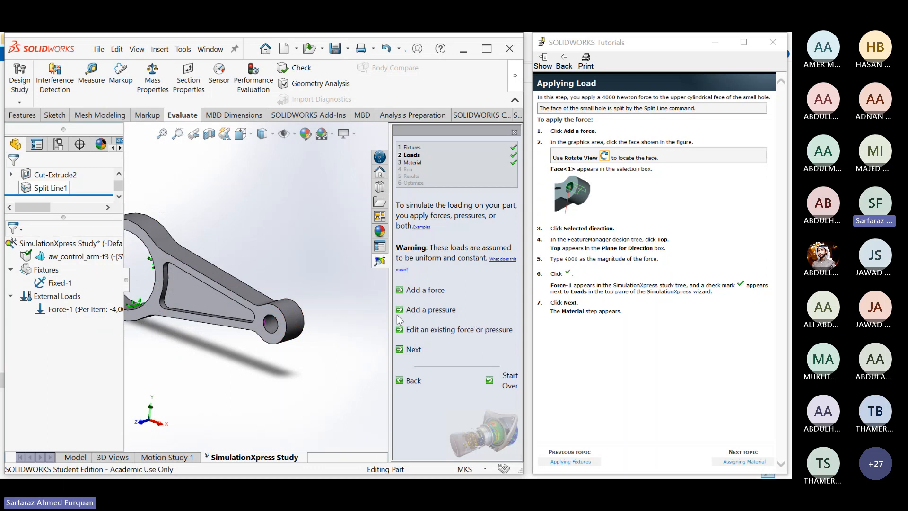
- Proceed through the wizard's Material stage, keeping Steel_1, and run the simulation with the default settings
click(414, 350)
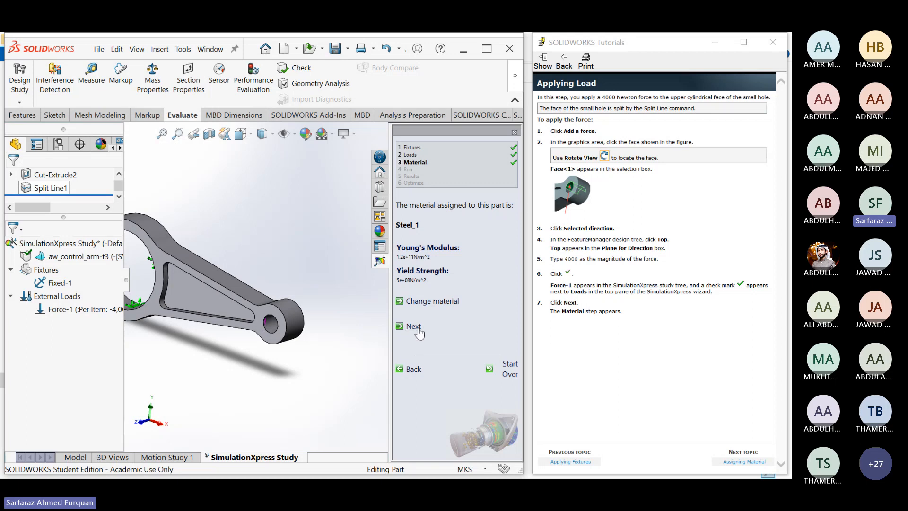
click(418, 330)
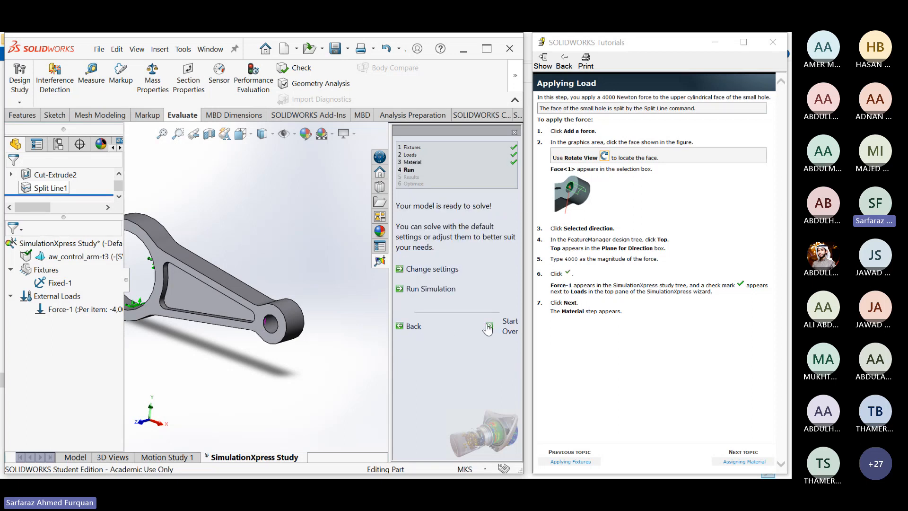
click(446, 289)
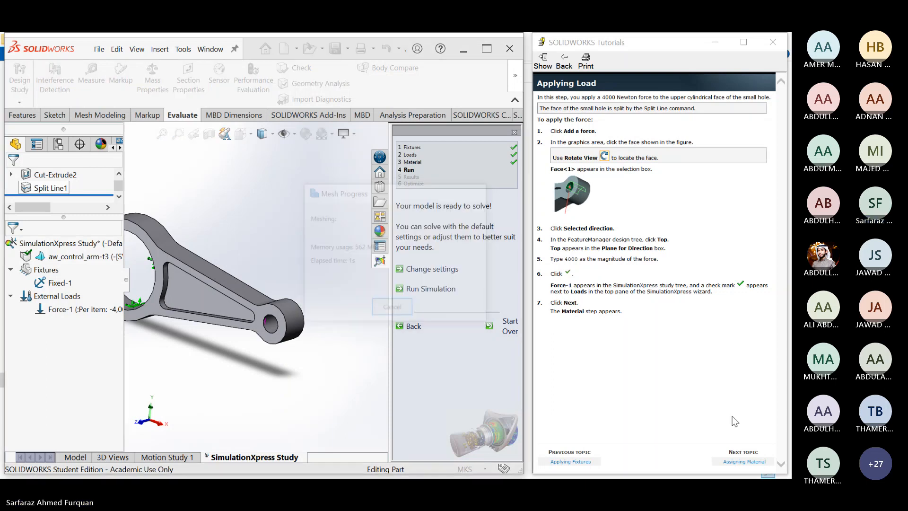
- Advance the tutorial to Viewing Results, and stop the deformation animation and continue to the wizard's Results stage
click(741, 462)
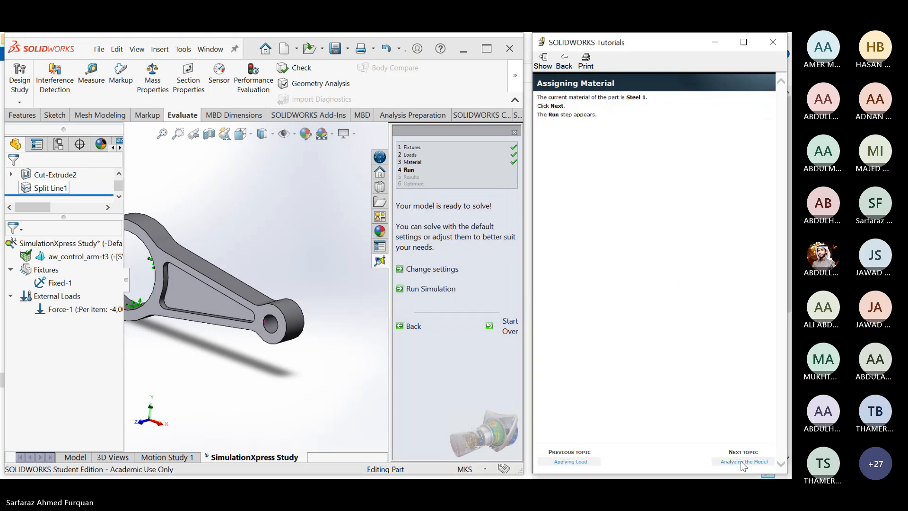
click(742, 462)
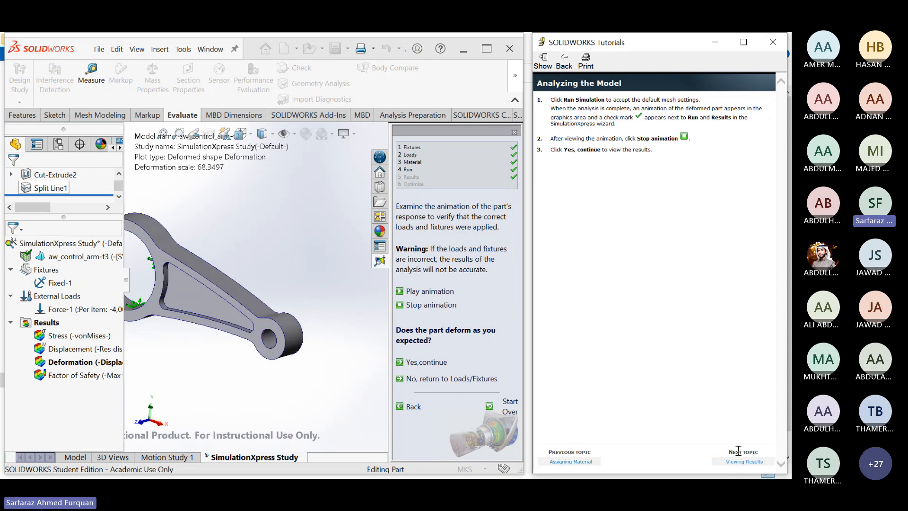
click(738, 462)
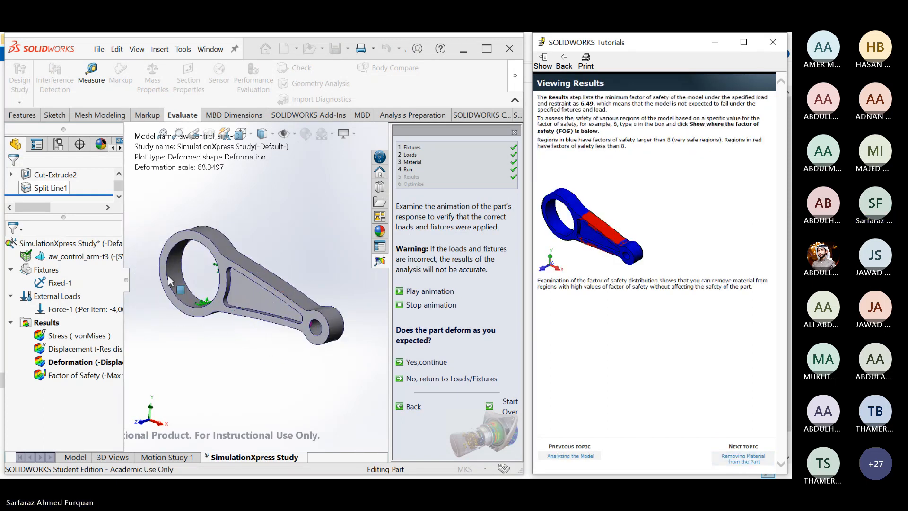
click(419, 307)
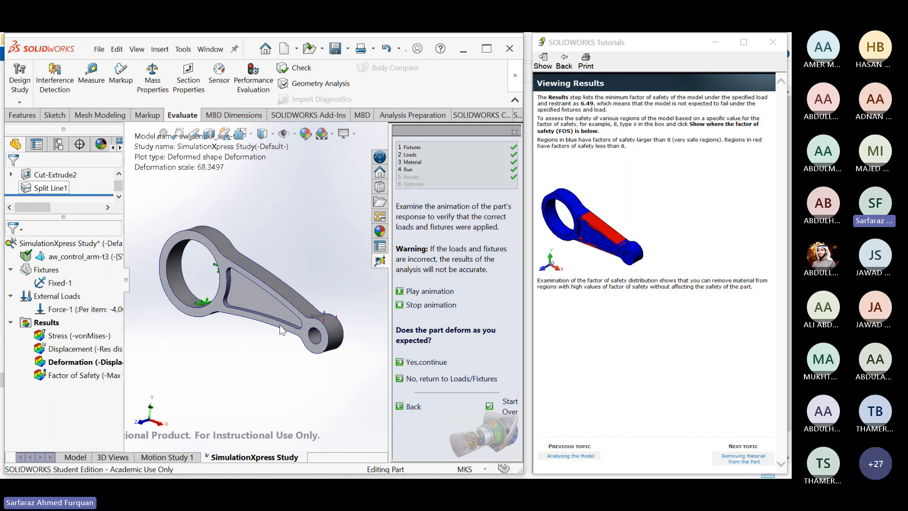
click(440, 363)
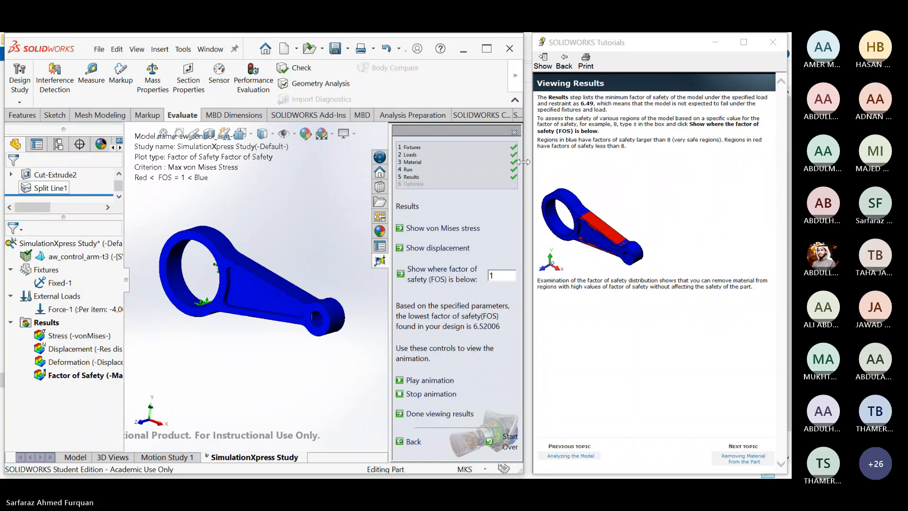
- Plot the regions of the control arm where the factor of safety is below 6.49
double_click(501, 275)
text(6.49)
click(434, 275)
click(85, 375)
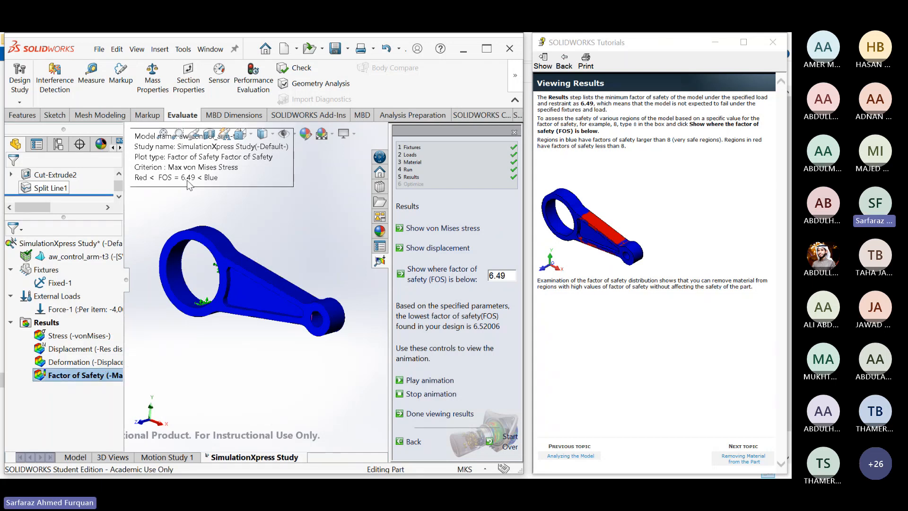
mouse_move(289, 255)
middle_down()
mouse_move(234, 249)
mouse_move(274, 266)
middle_up()
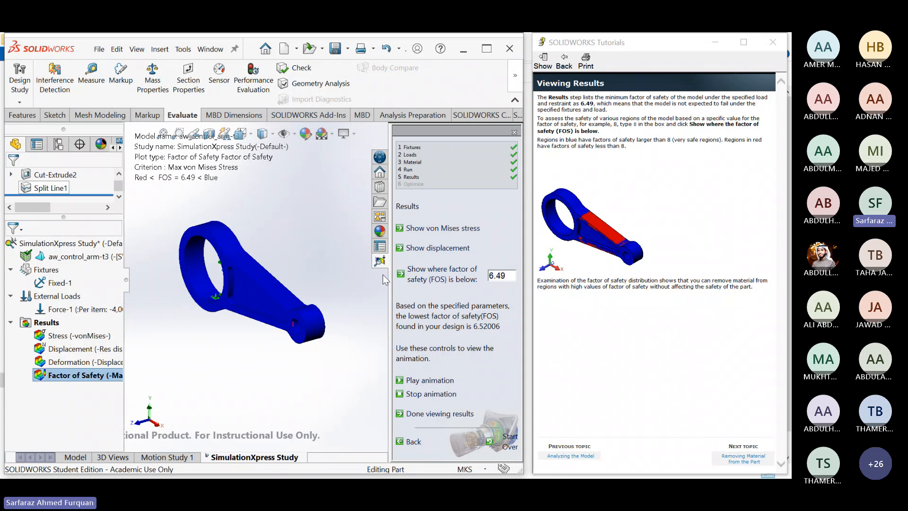
- Plot the regions of the control arm where the factor of safety is below 8 and inspect the arm
double_click(496, 275)
text(8)
click(420, 273)
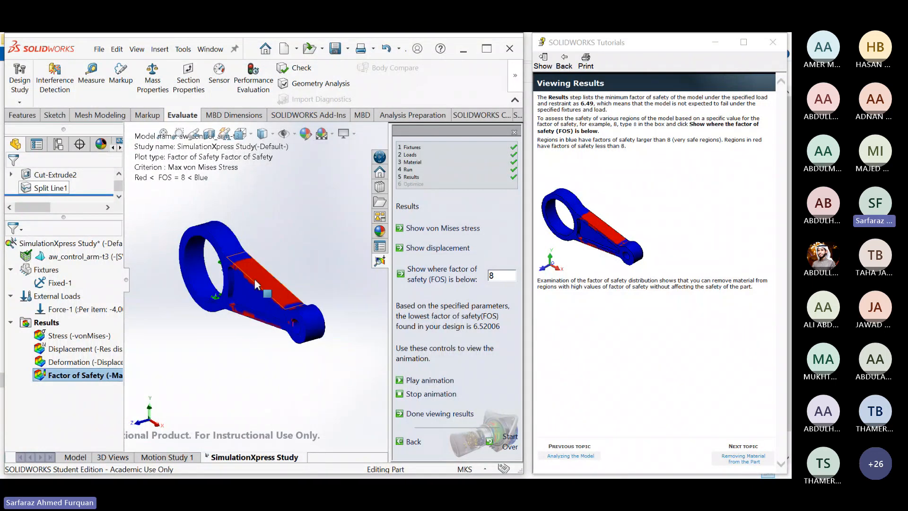
mouse_move(254, 279)
middle_down()
mouse_move(235, 291)
mouse_move(256, 293)
middle_up()
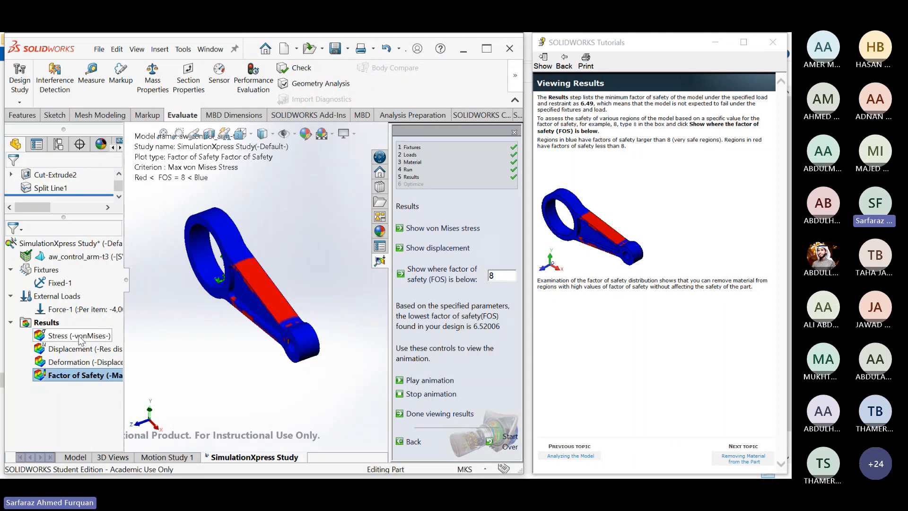
- Display the von Mises stress plot of the control arm, animate it, then pause and close the animation
double_click(81, 336)
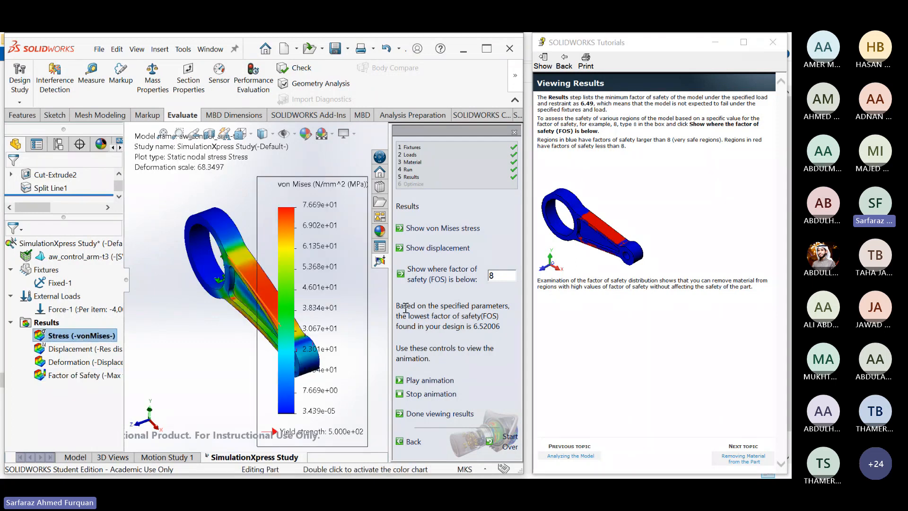
middle_drag(219, 347, 174, 330)
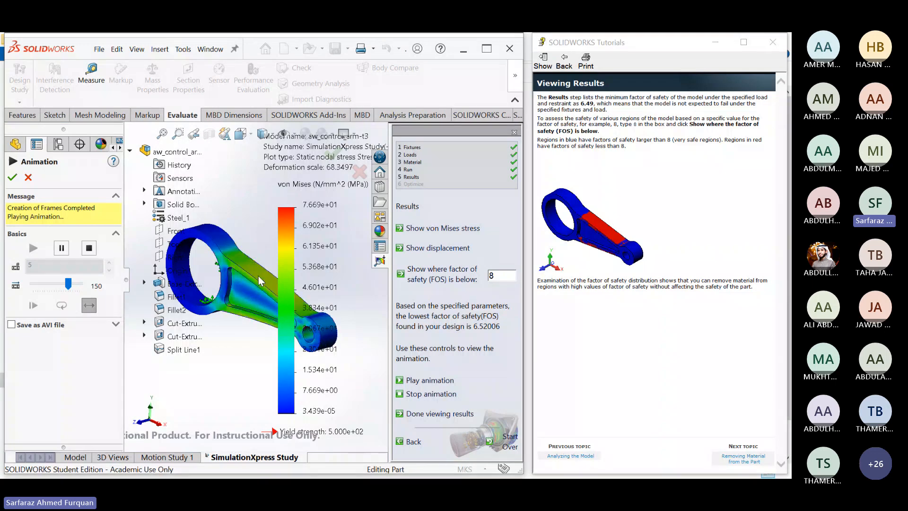
click(56, 249)
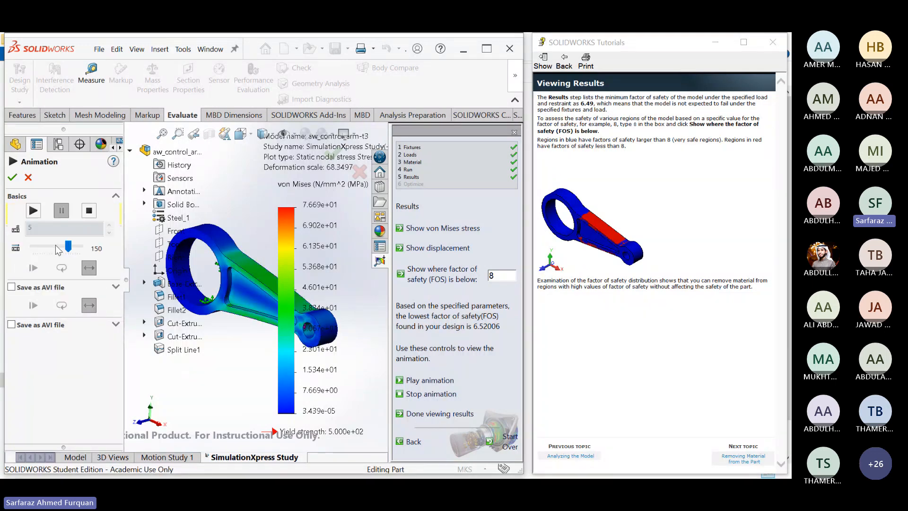
click(12, 177)
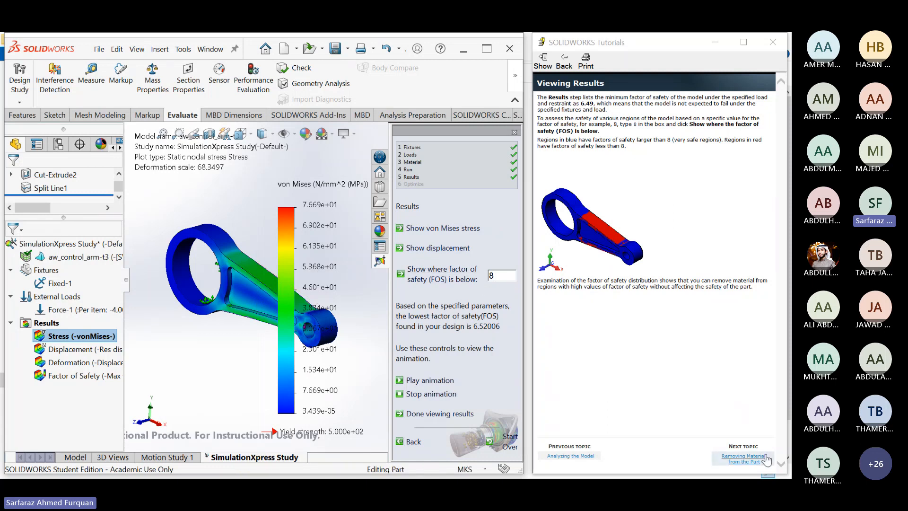
- Open the Removing Material from the Part tutorial topic and change the Direction 1 end condition of Cut-Extrude2 to Through All
click(743, 460)
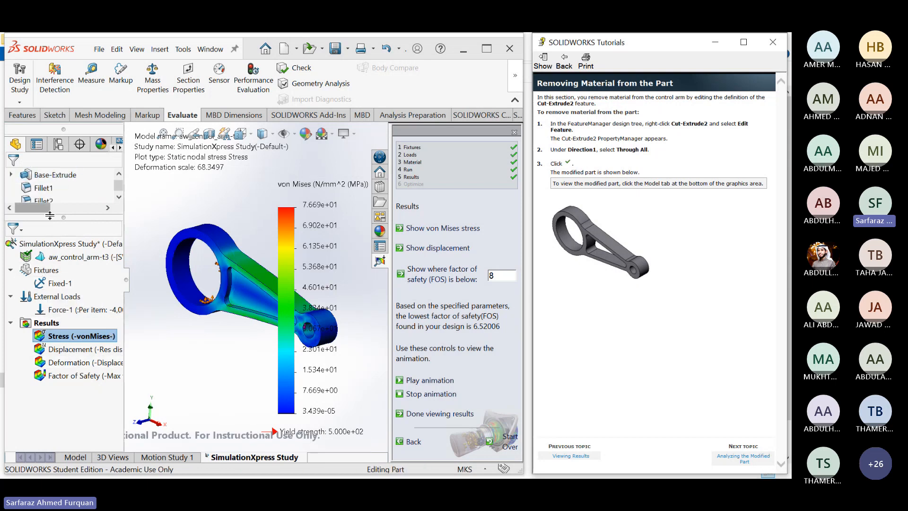
drag(64, 217, 63, 272)
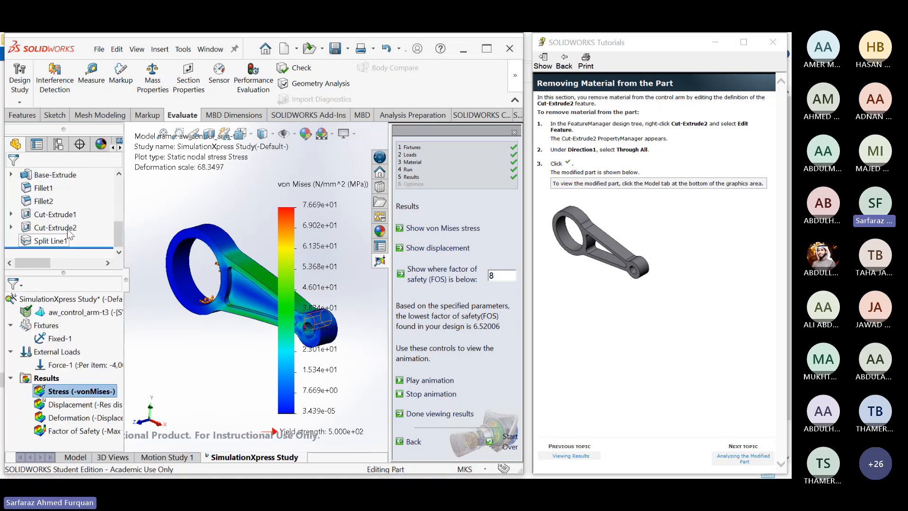
mouse_move(118, 234)
mouse_down()
mouse_move(118, 213)
mouse_move(120, 224)
mouse_up()
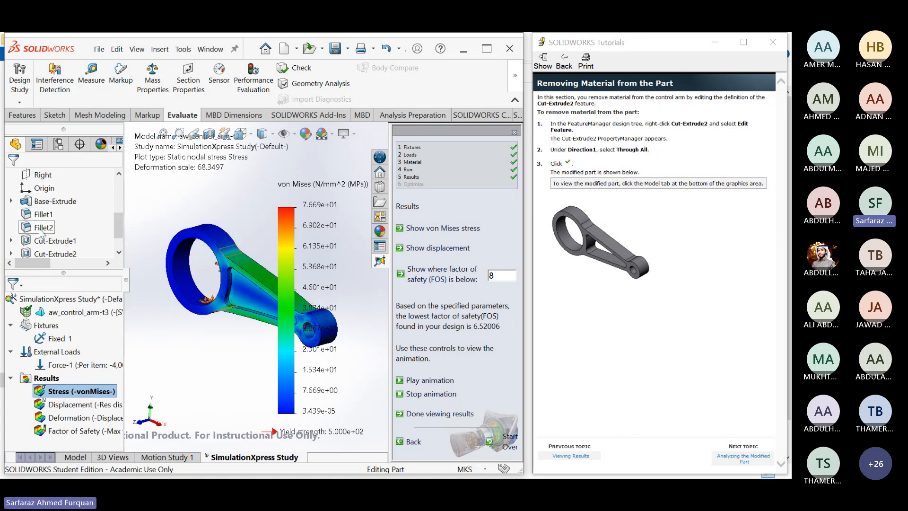
click(49, 254)
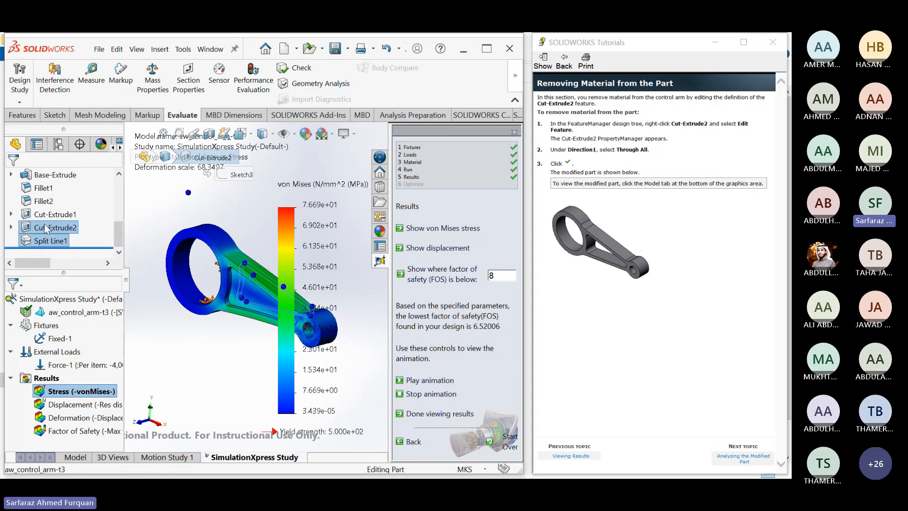
right_click(49, 228)
click(56, 190)
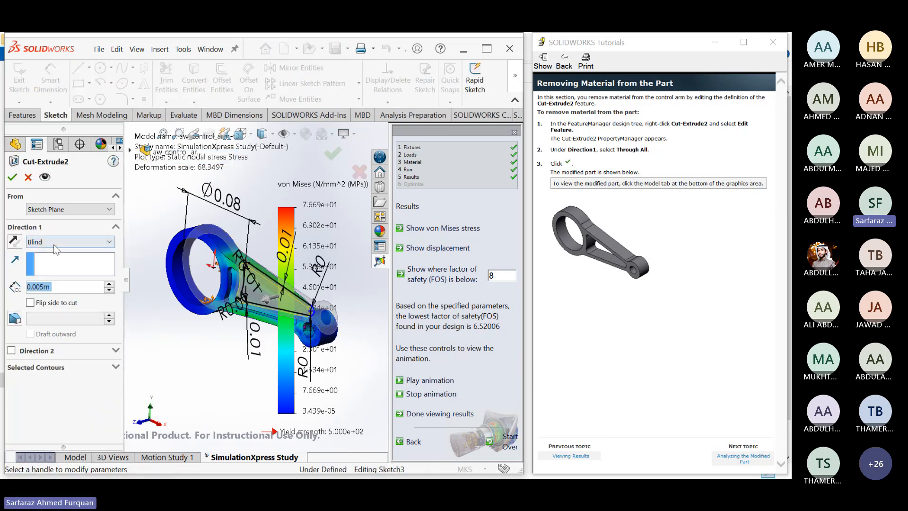
click(55, 242)
click(50, 251)
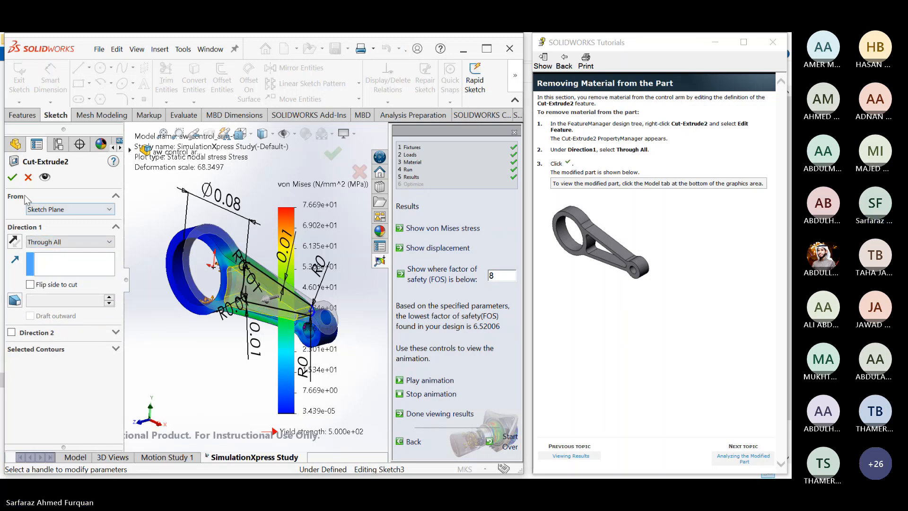
click(12, 177)
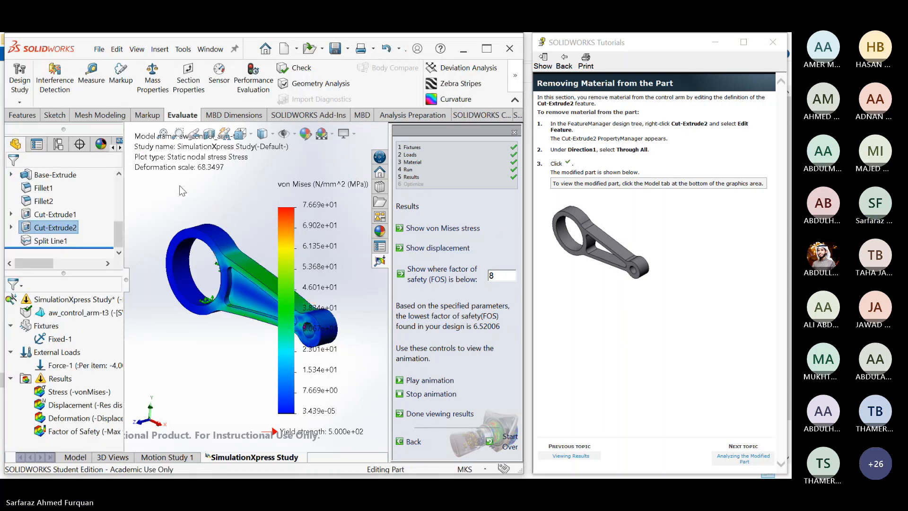
click(179, 197)
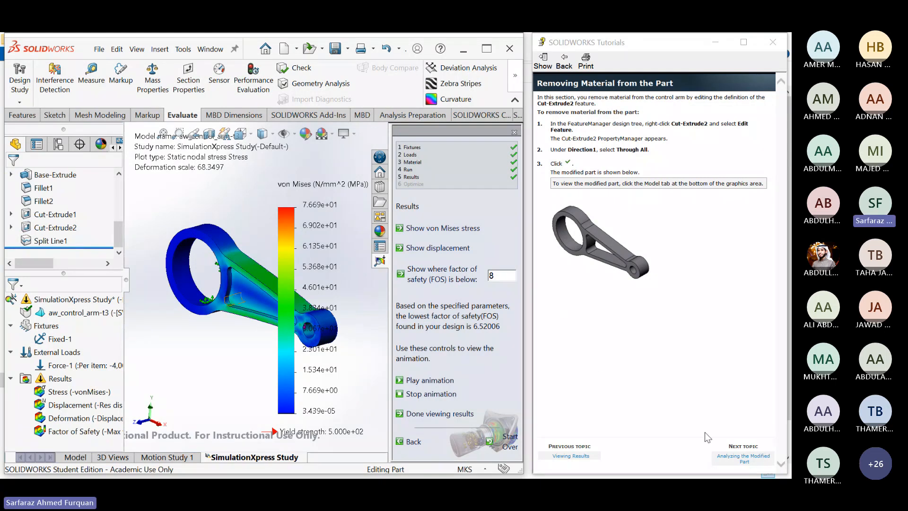
- Open the Analyzing the Modified Part tutorial topic and rerun the simulation on the modified control arm
click(741, 458)
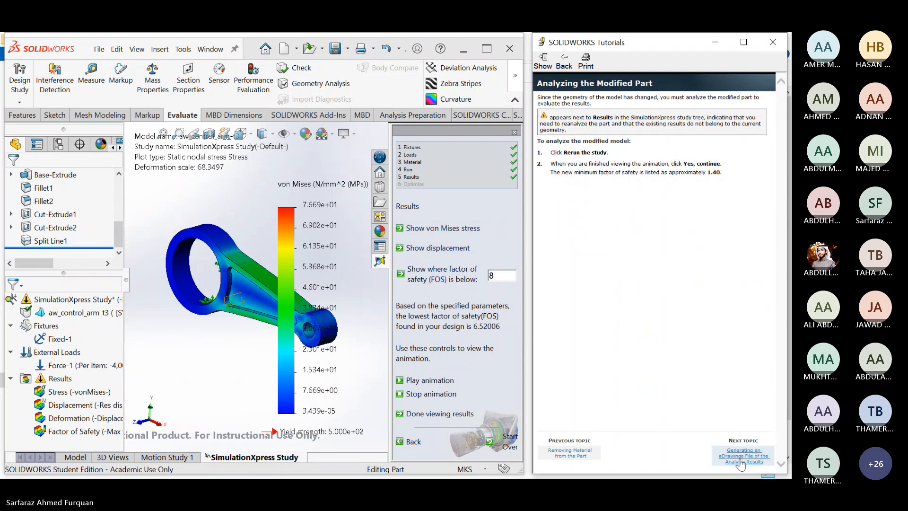
click(411, 170)
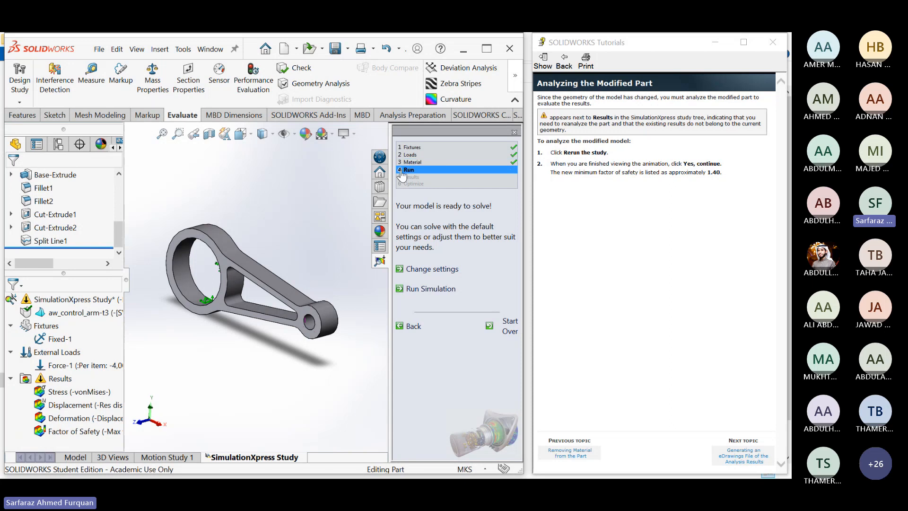
click(431, 288)
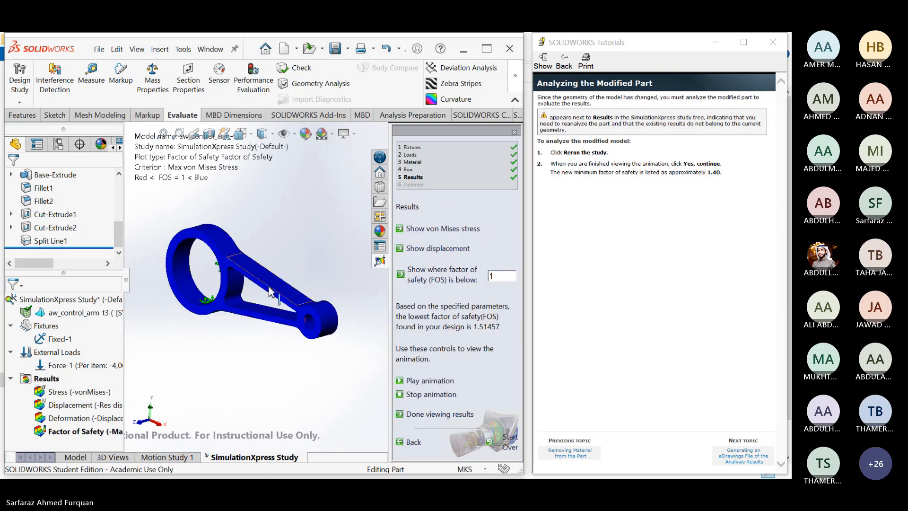
- Display and animate the von Mises stress plot of the modified arm, then pause and leave the animation
double_click(79, 392)
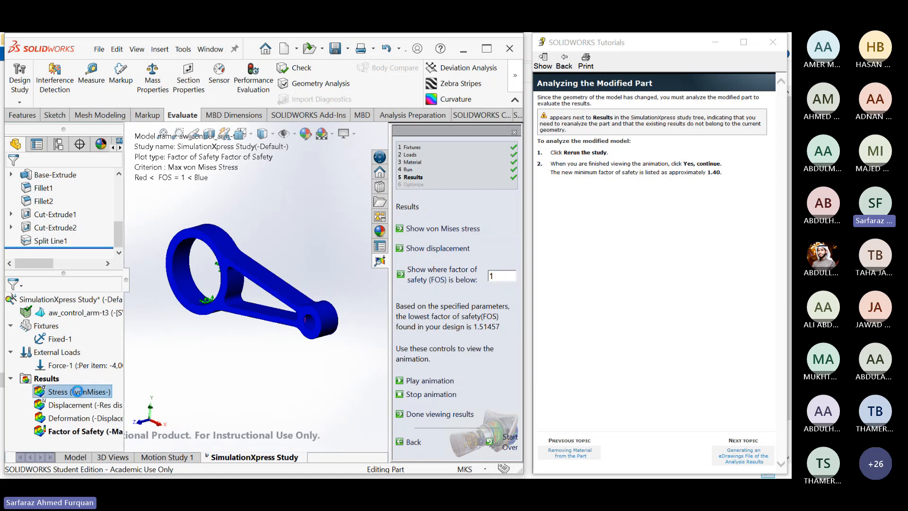
right_click(79, 393)
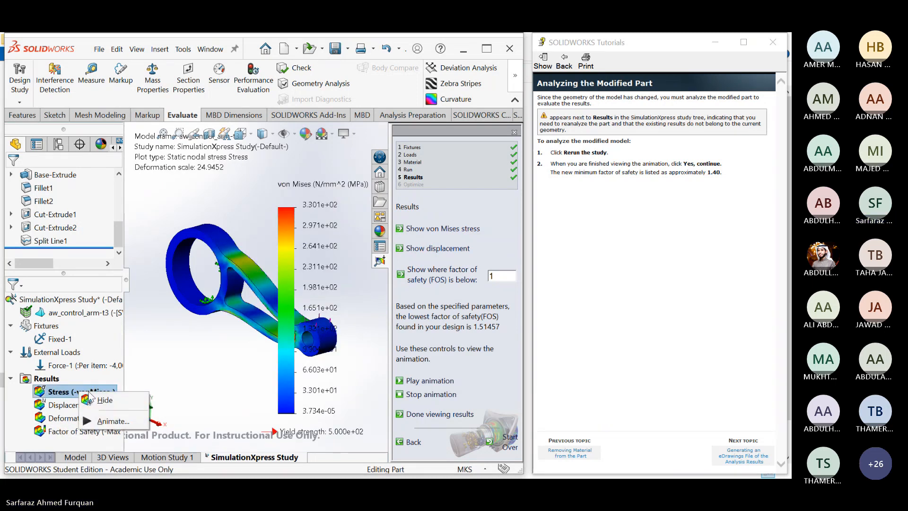
click(116, 420)
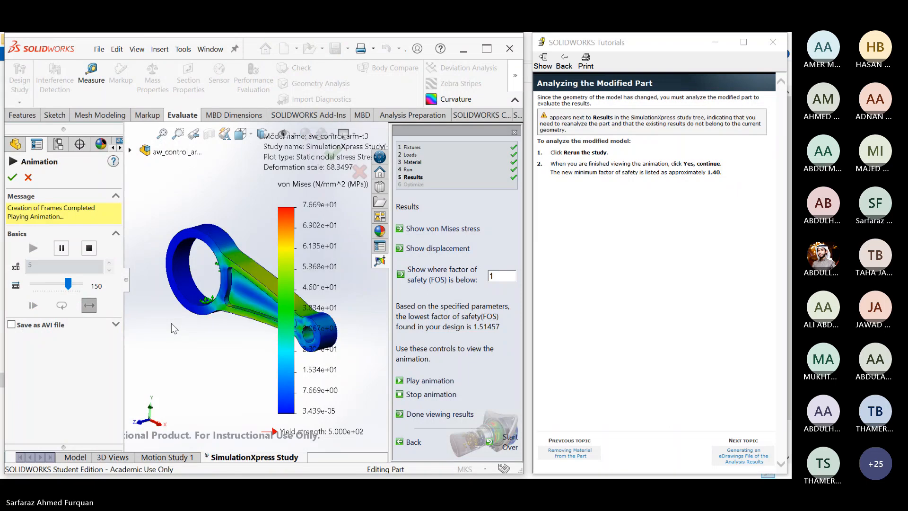
click(61, 248)
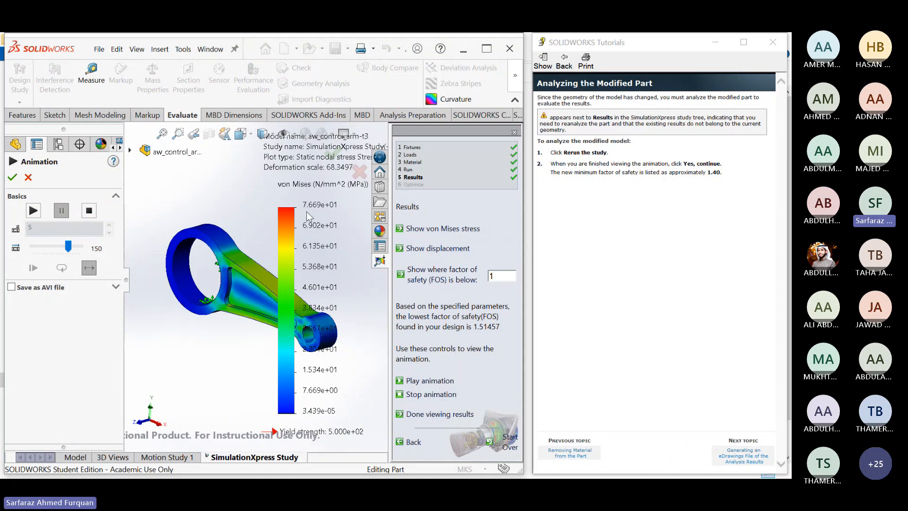
click(454, 230)
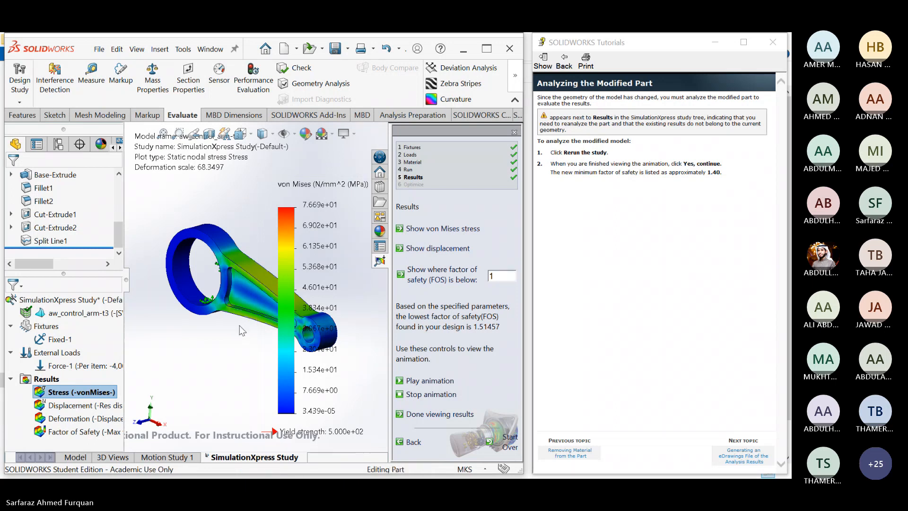
- Display the displacement plot of the modified arm and shift its color legend sideways and back
double_click(86, 406)
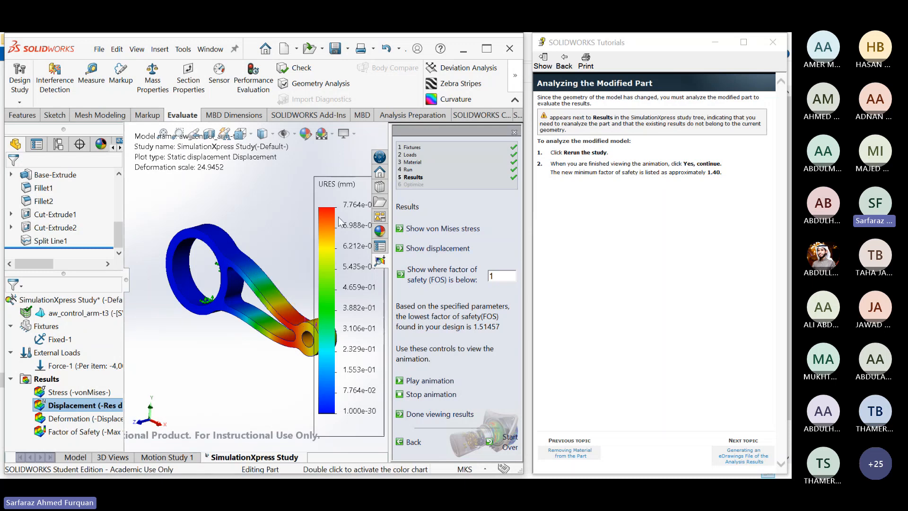
drag(333, 181, 318, 176)
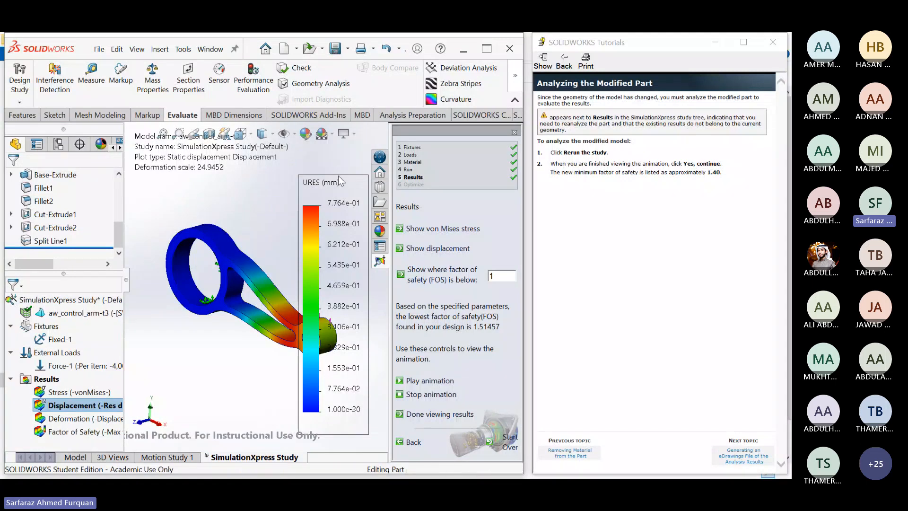
drag(339, 177, 354, 177)
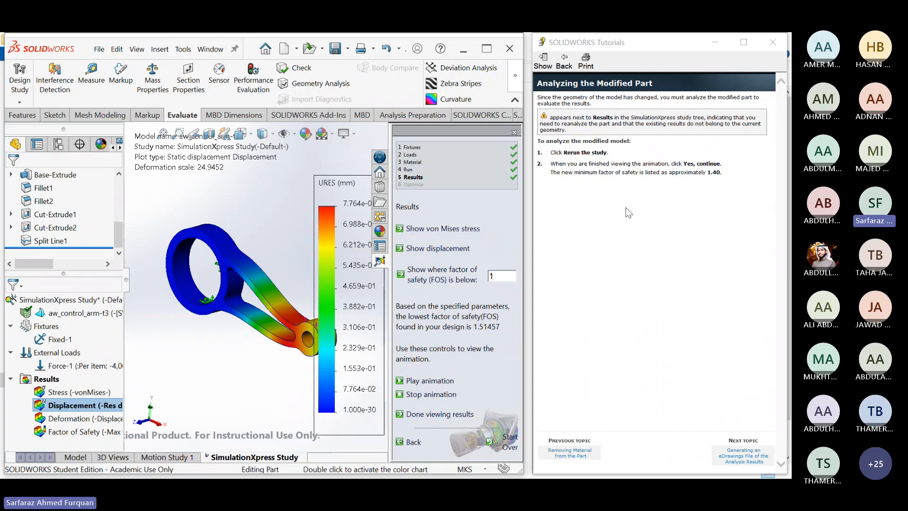
click(502, 277)
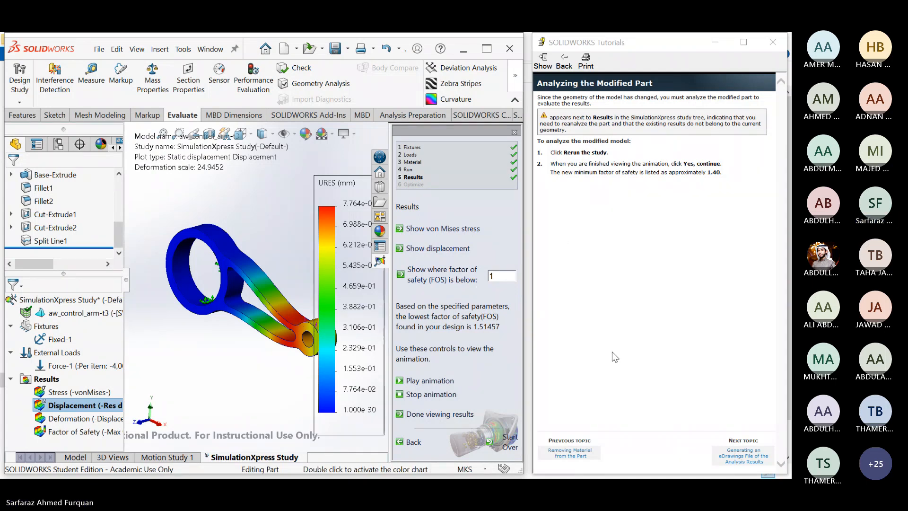
- Open the tutorial topic on generating an eDrawings file and review the updated von Mises stress and displacement plots
click(733, 462)
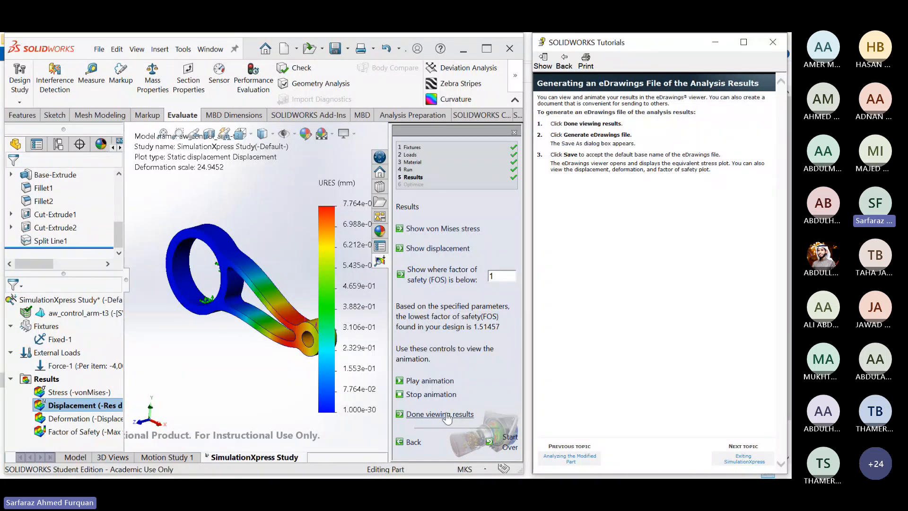
click(421, 230)
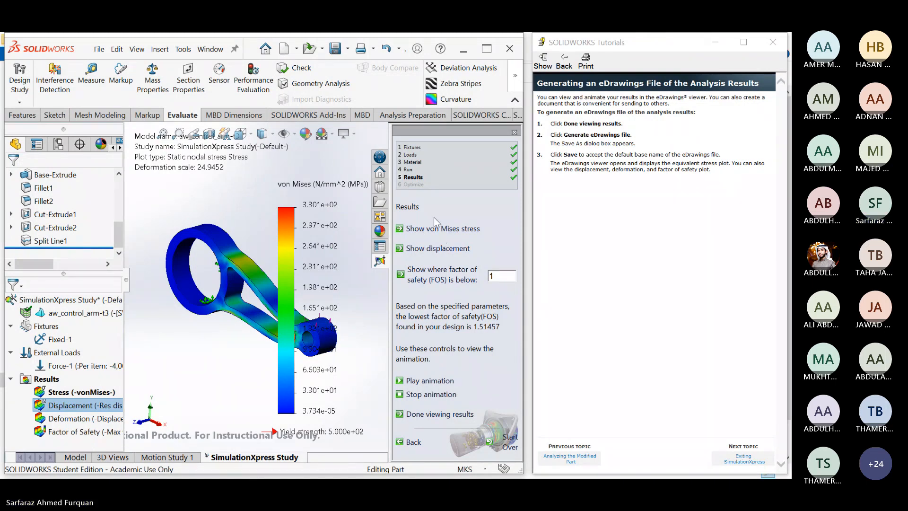
click(434, 248)
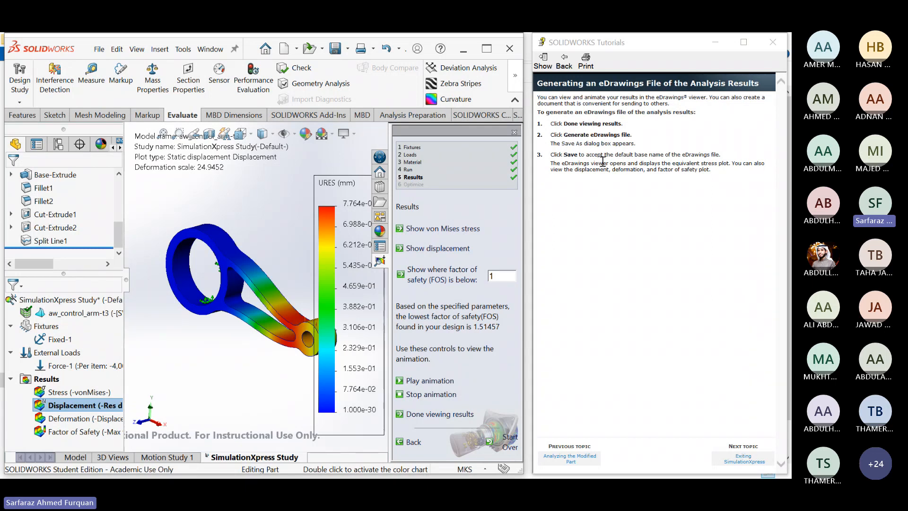
- Advance the tutorial to the Analysis Examples topic and exit SimulationXpress on the control arm, saving its data
click(744, 461)
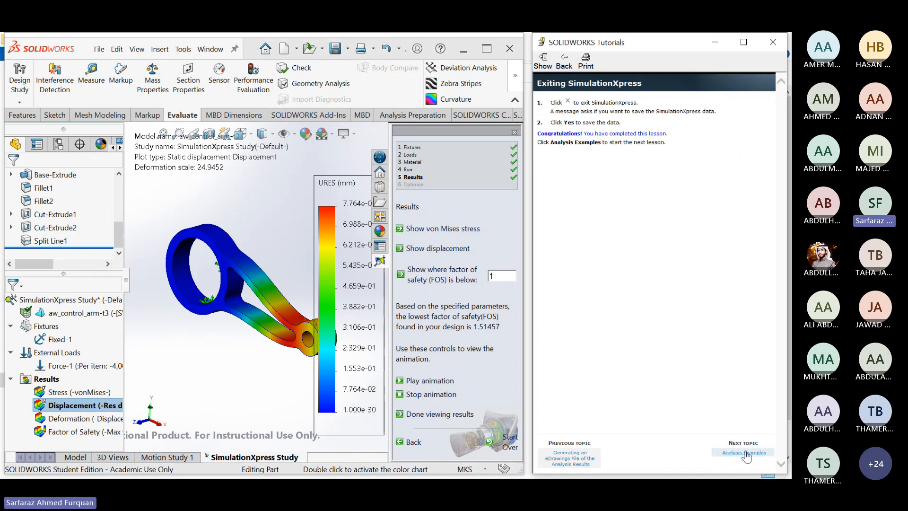
click(745, 453)
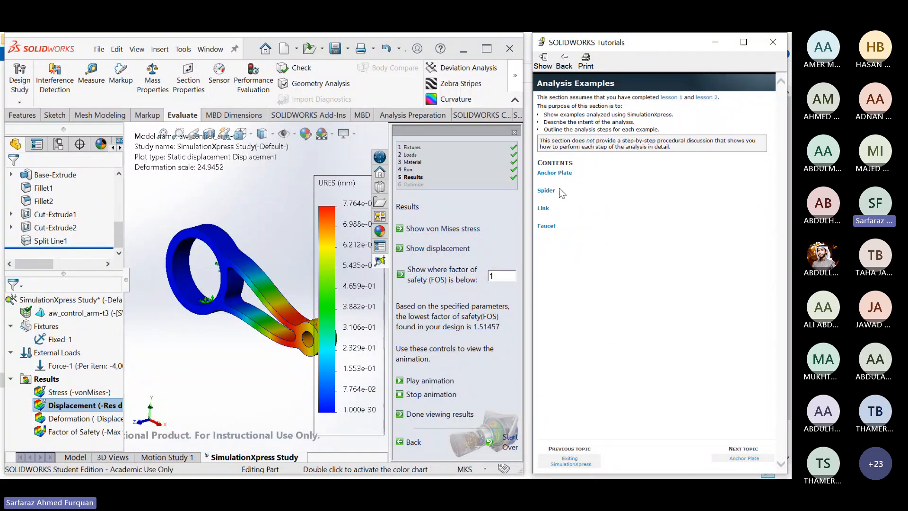
click(340, 184)
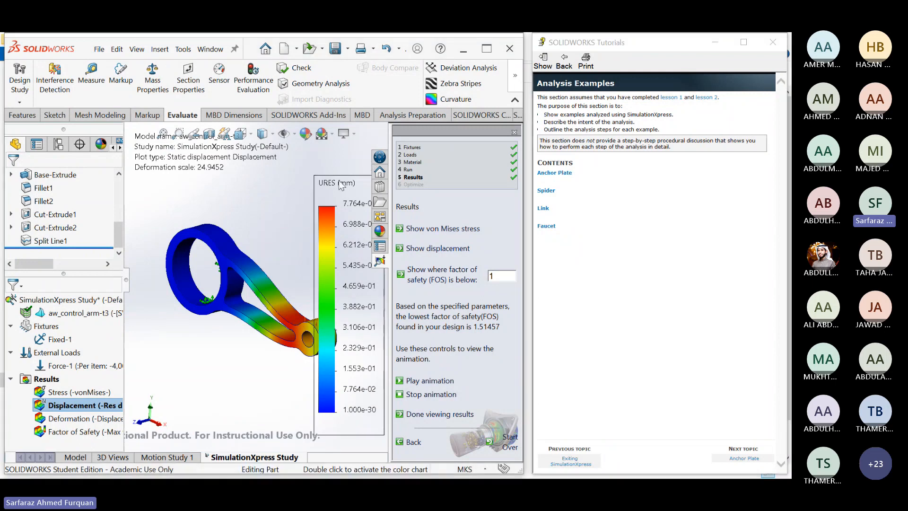
click(514, 133)
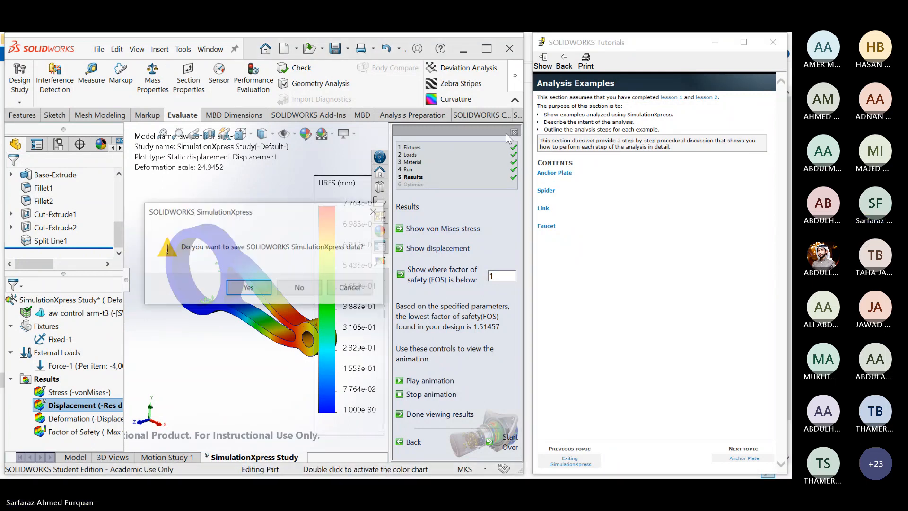
click(248, 287)
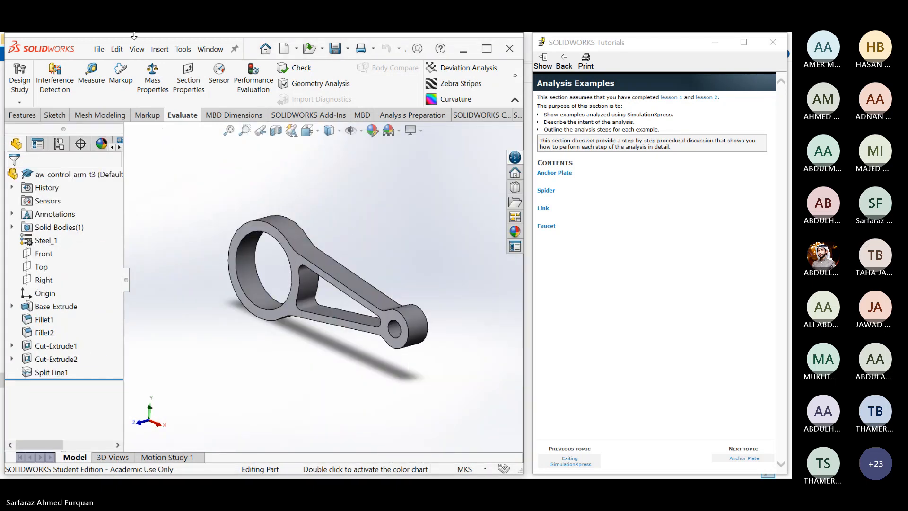
- Close the control arm part and open aw_anchor_plate from the Anchor Plate tutorial topic, allowing the ActiveX interaction
click(99, 49)
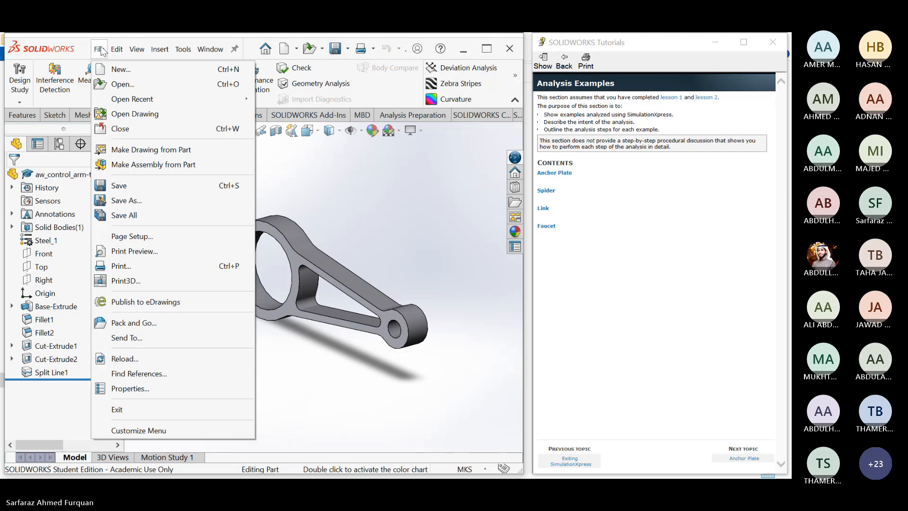
click(120, 129)
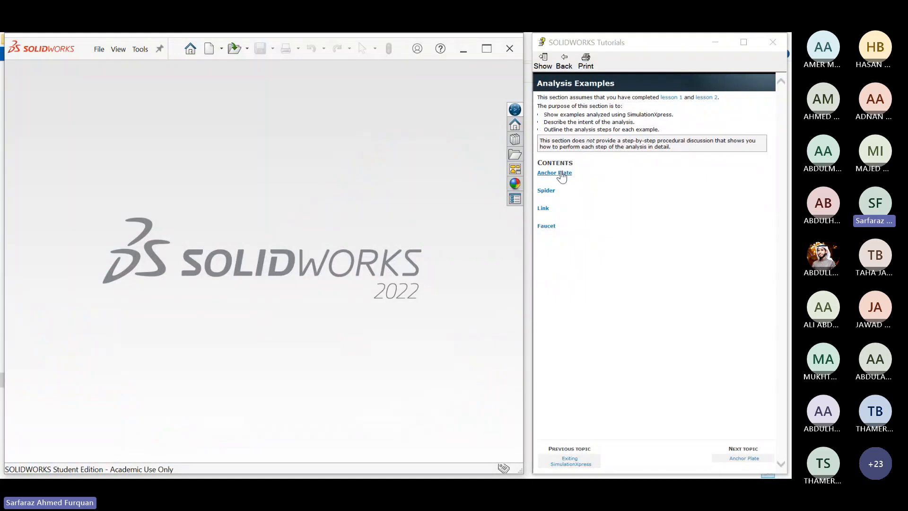
click(561, 174)
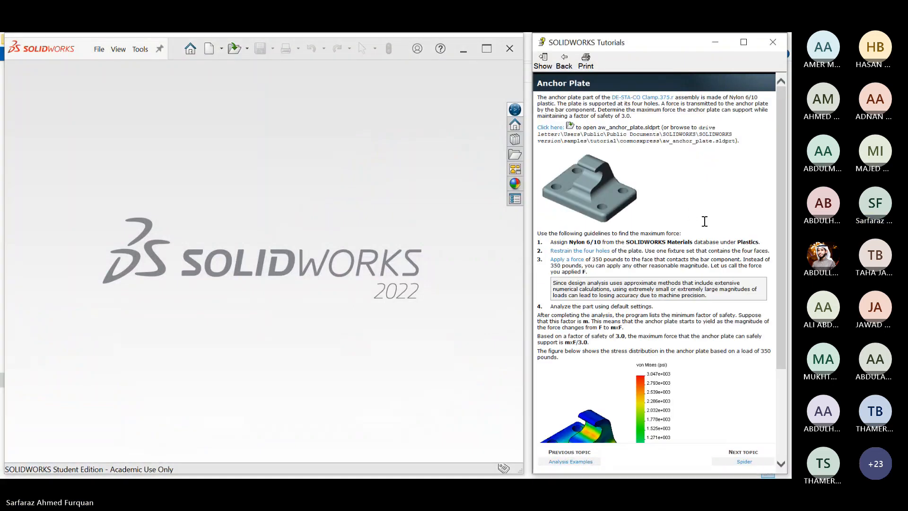
click(563, 128)
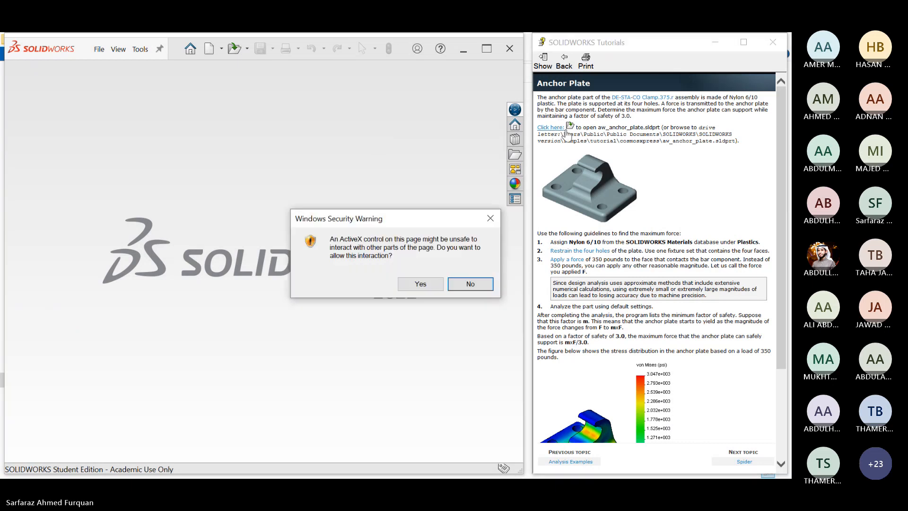
click(420, 283)
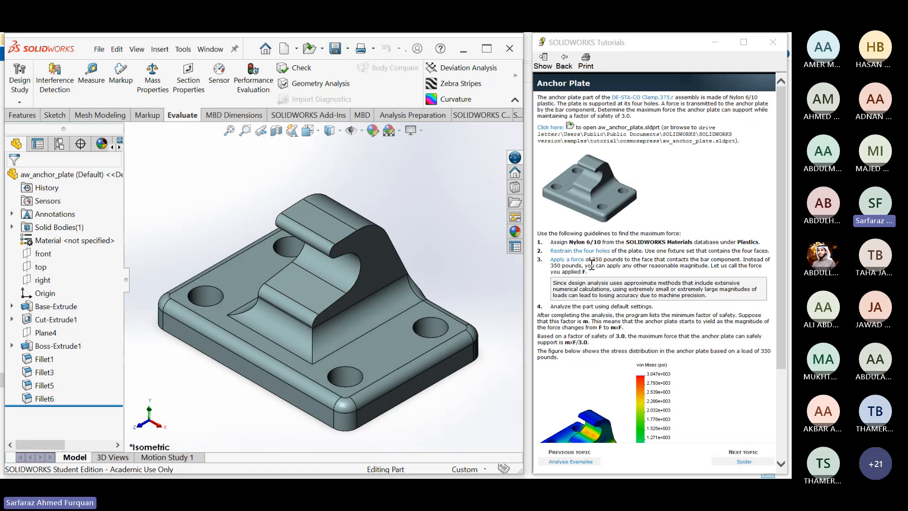
- Read the Anchor Plate guidelines, start SimulationXpress on the anchor plate and proceed past its introduction
scroll(592, 268, down, 3)
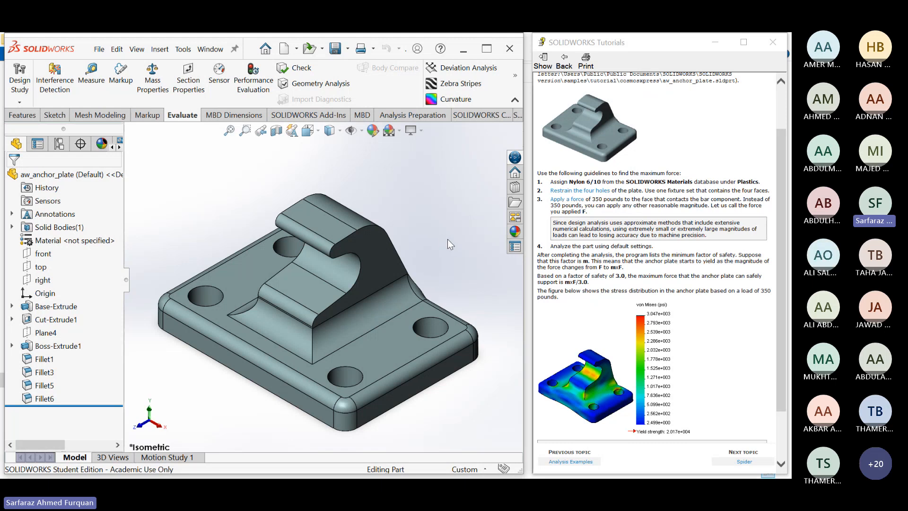
scroll(667, 310, down, 2)
scroll(666, 310, up, 5)
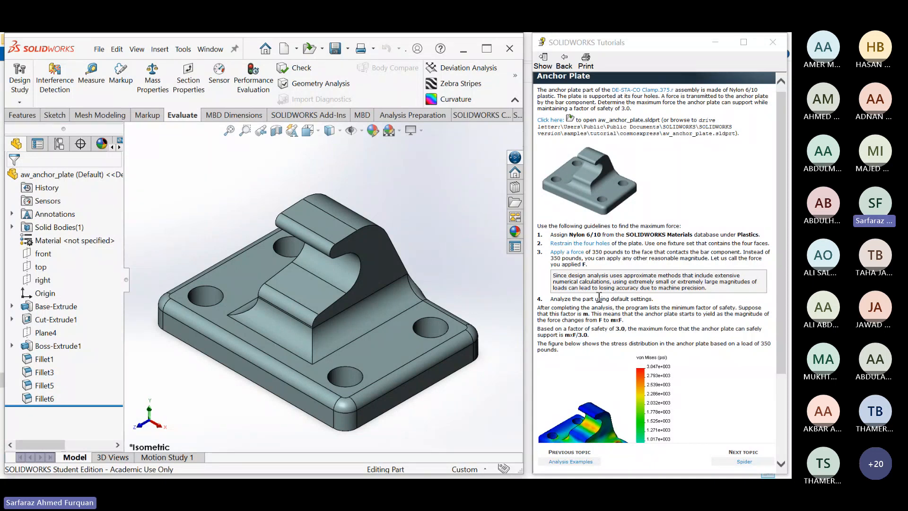
scroll(599, 297, down, 3)
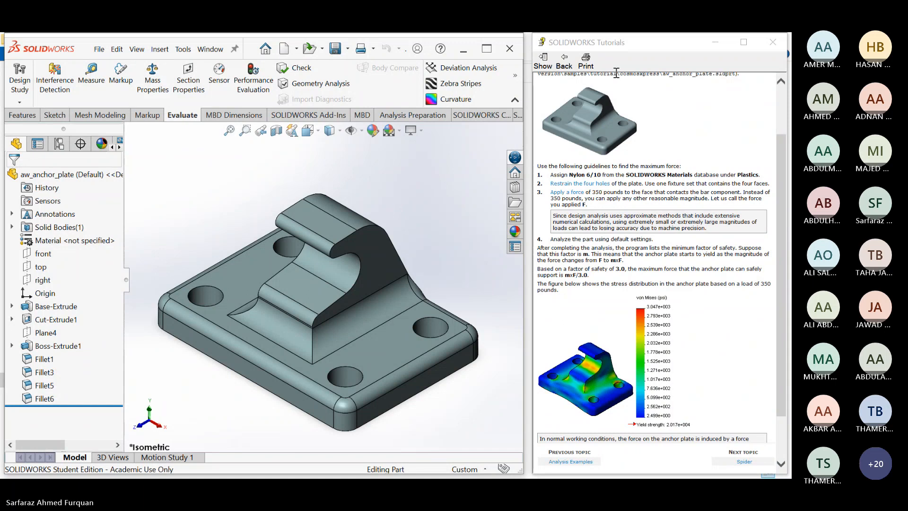
click(515, 75)
click(94, 161)
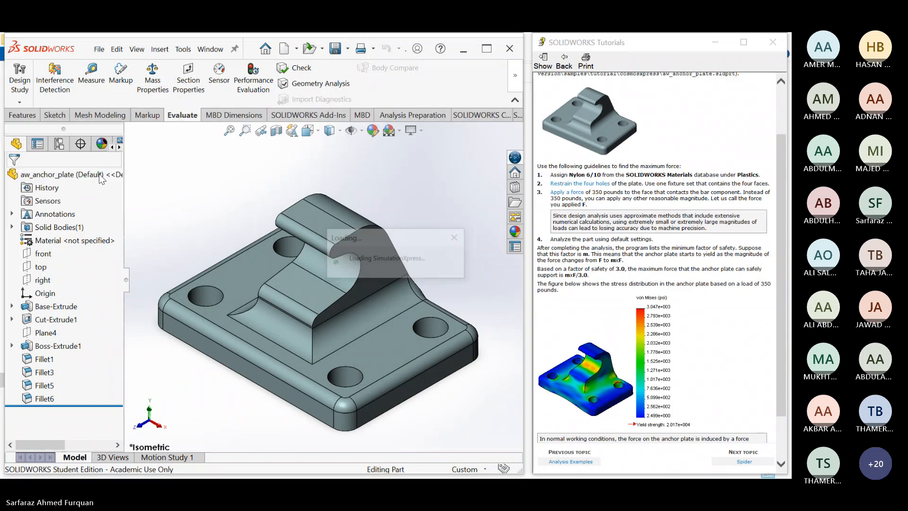
scroll(431, 385, down, 3)
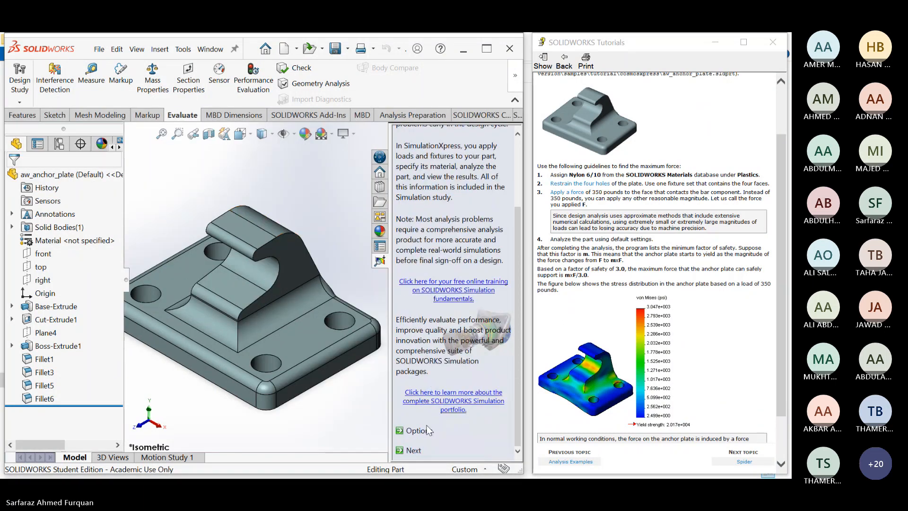
click(413, 450)
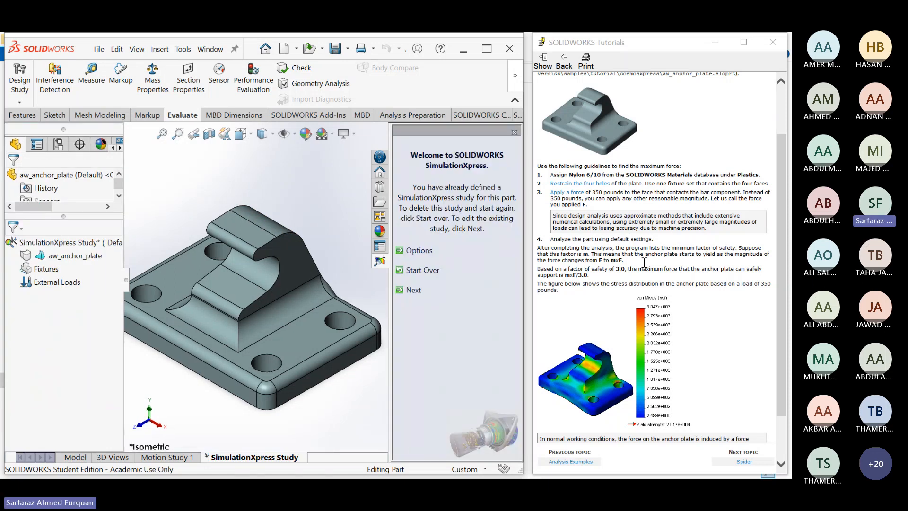
- Change the anchor plate's document units to IPS (inch, pound, second)
scroll(577, 274, up, 3)
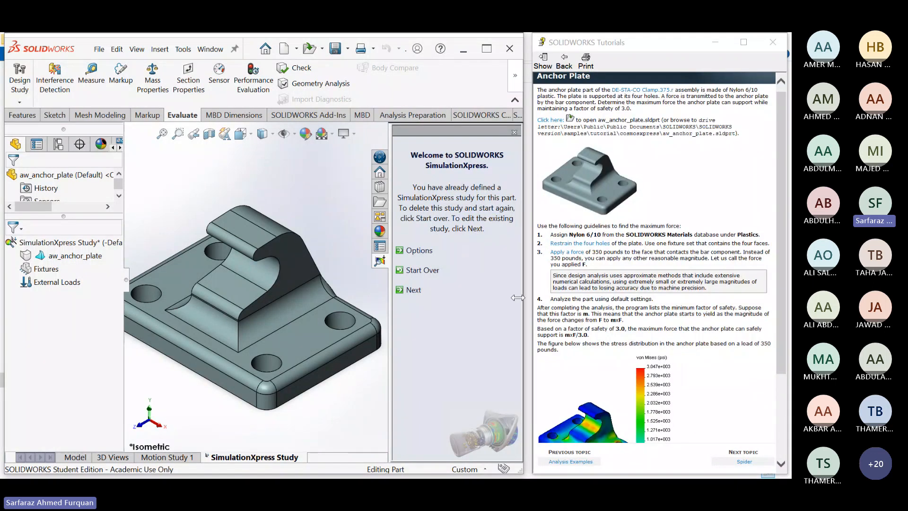
click(467, 464)
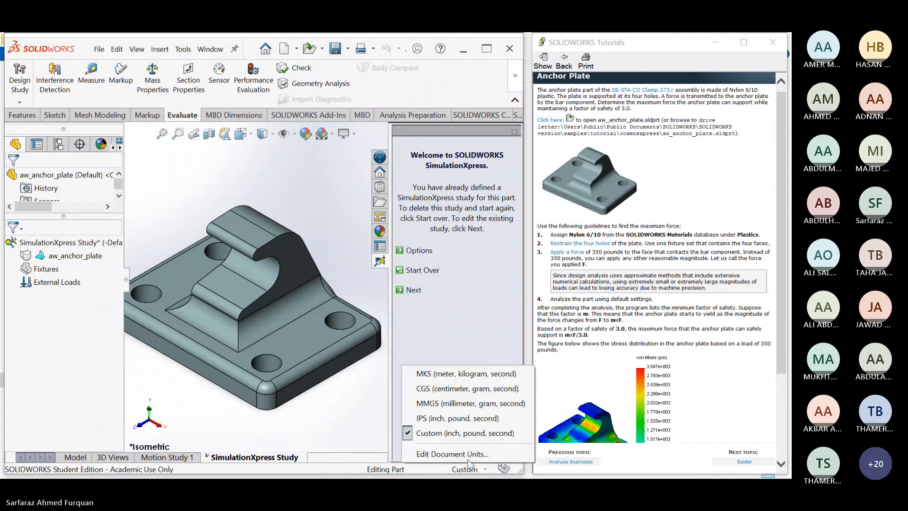
click(457, 418)
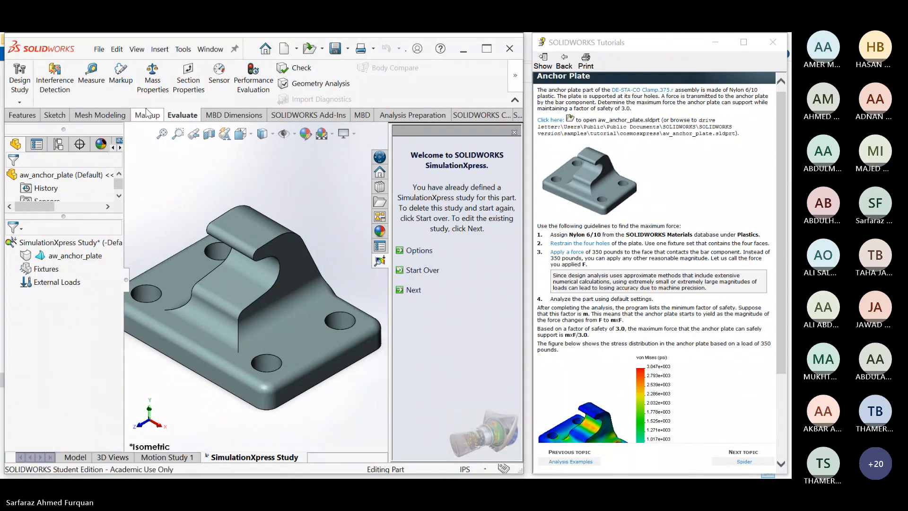
- Save the part under the new name aw_anchor_plate-t1 in the MEC folder
click(99, 49)
click(125, 200)
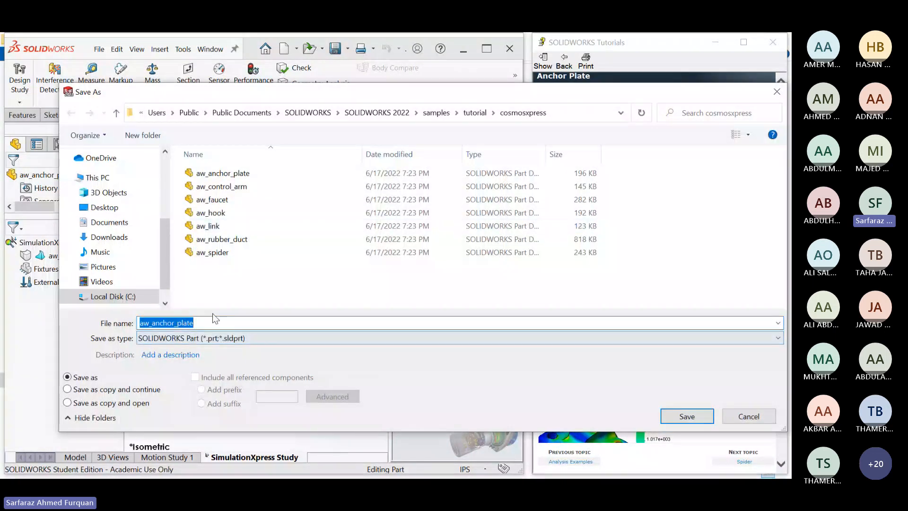
scroll(122, 206, up, 1)
scroll(113, 190, up, 1)
click(112, 185)
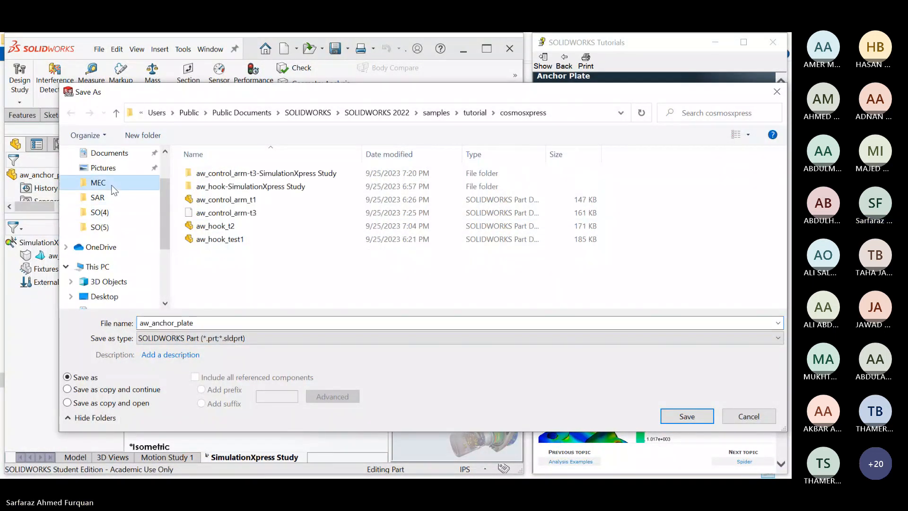
click(210, 326)
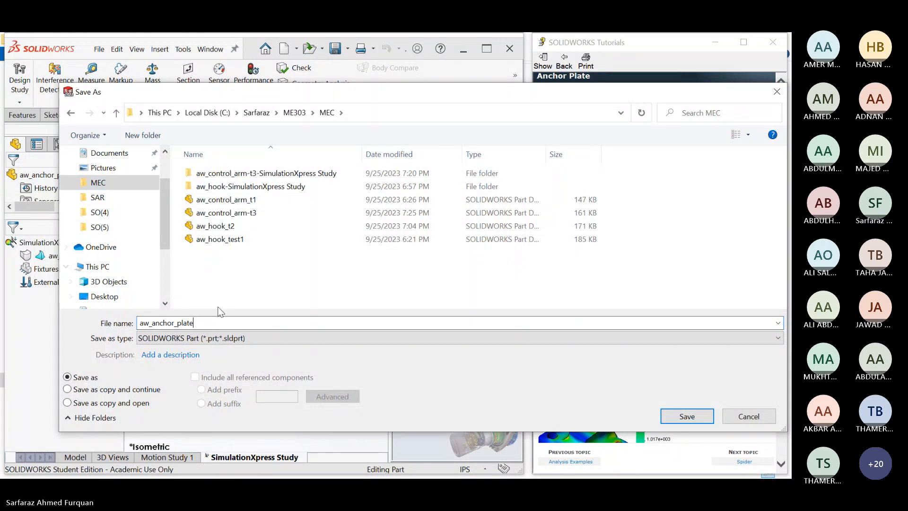
text(-t1)
key(Return)
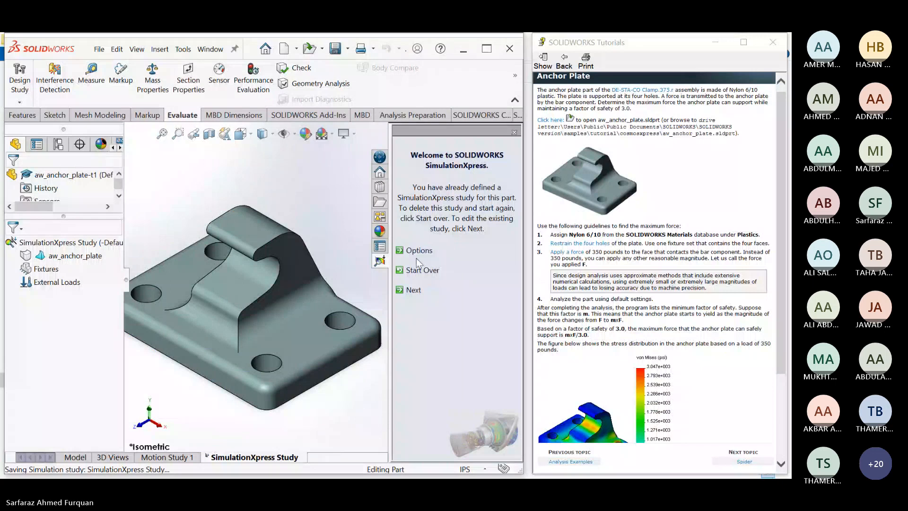
- Set the SimulationXpress system of units to English (IPS)
click(419, 251)
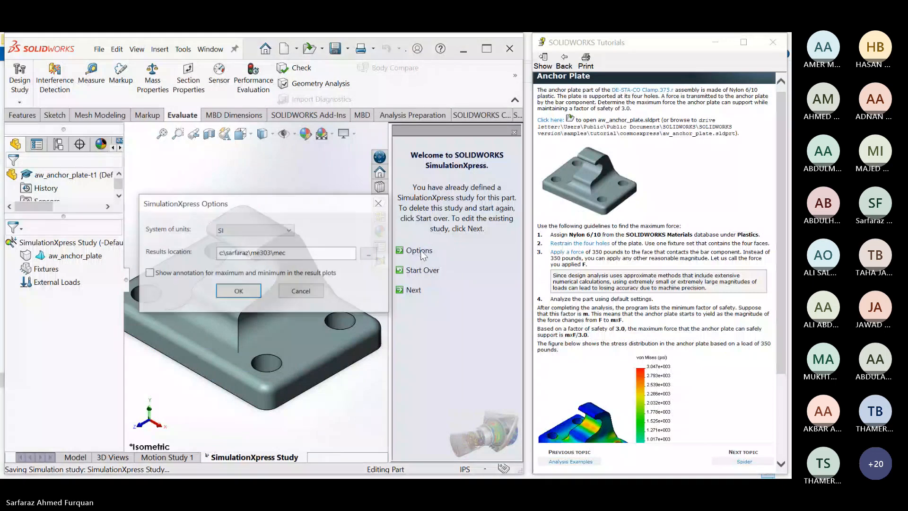
click(268, 231)
click(261, 250)
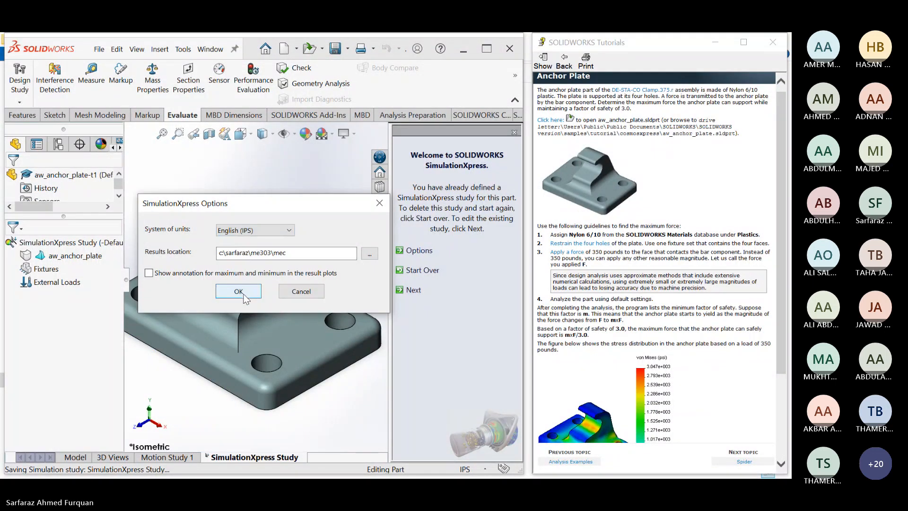
click(242, 294)
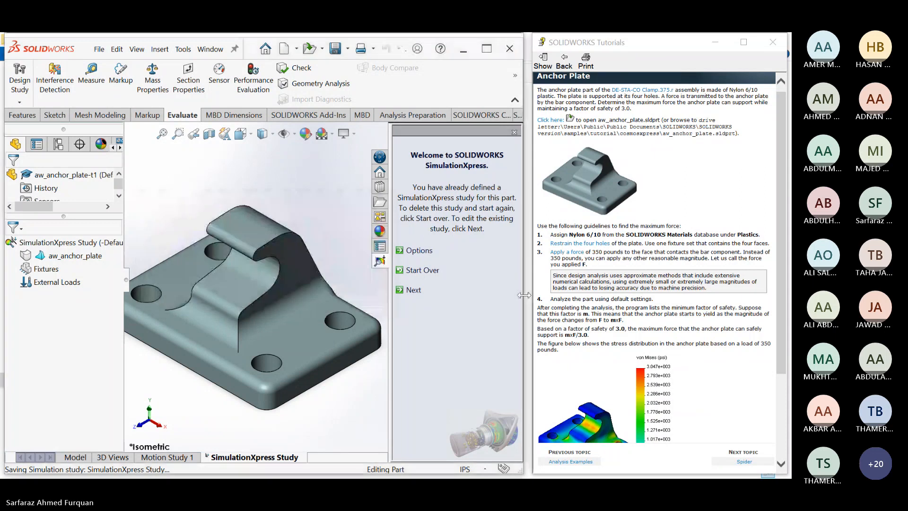
- Add one fixed-geometry fixture to the cylindrical faces of the anchor plate's four holes
click(414, 290)
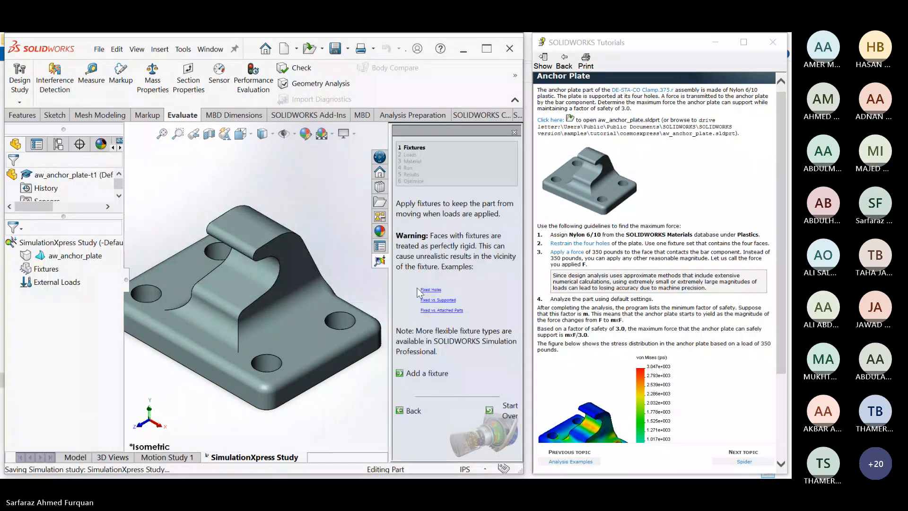
click(338, 321)
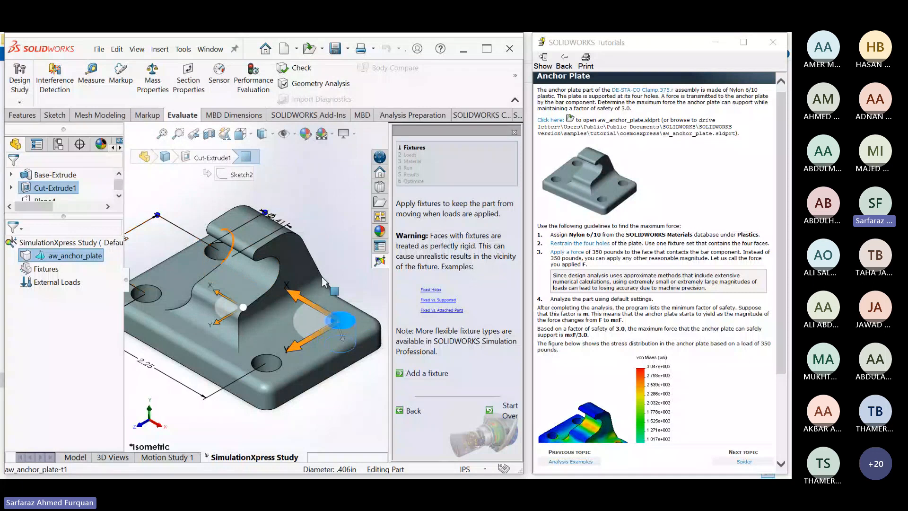
click(436, 373)
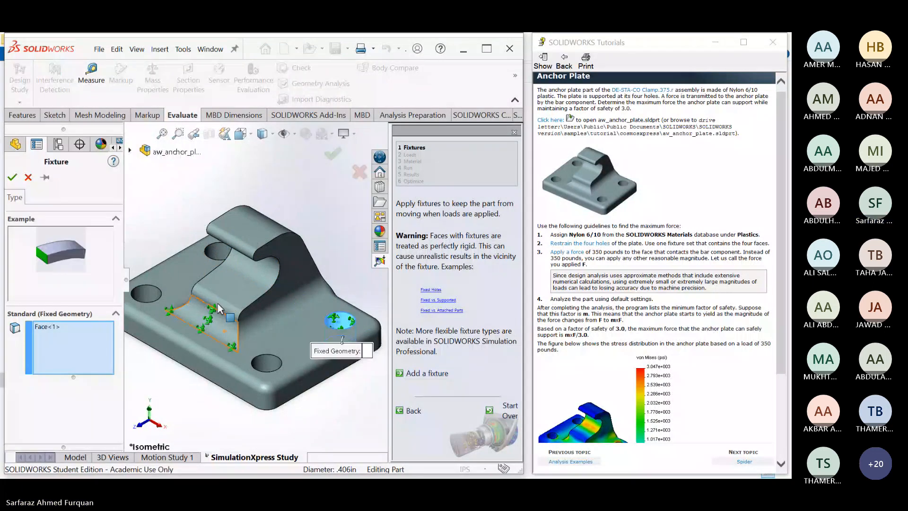
click(219, 253)
click(150, 295)
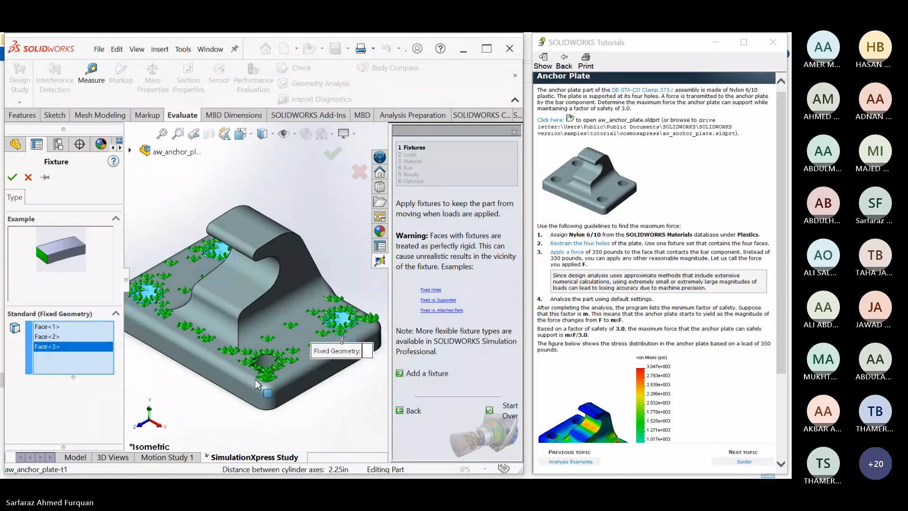
click(274, 368)
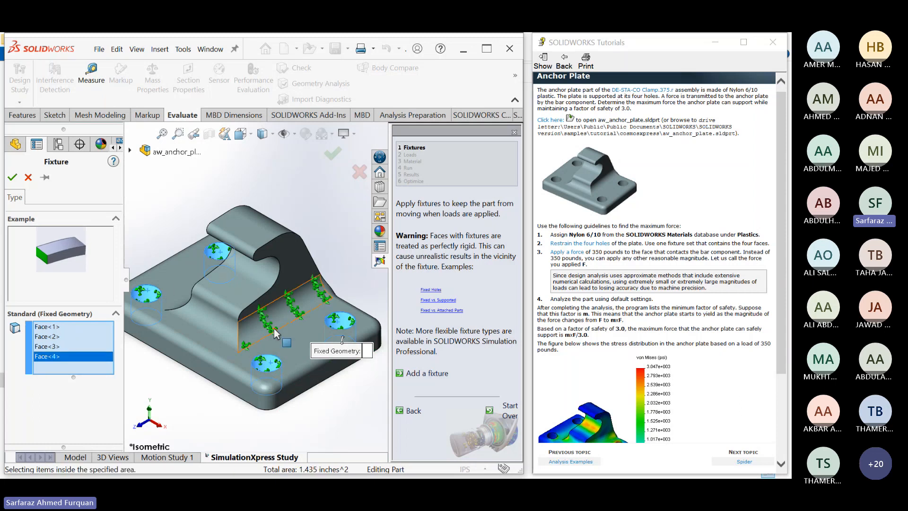
click(12, 177)
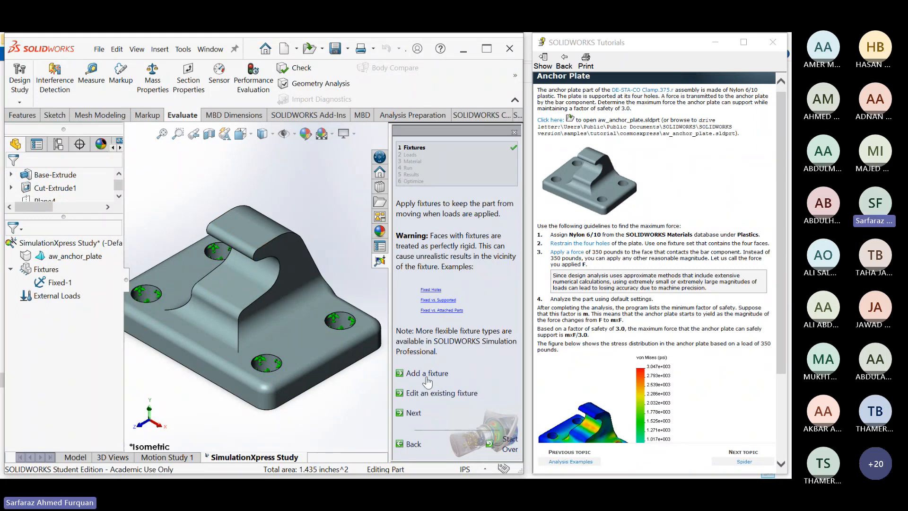
- Start a force load on the curved face under the anchor plate's hook, with a value of 350 lbf
click(412, 413)
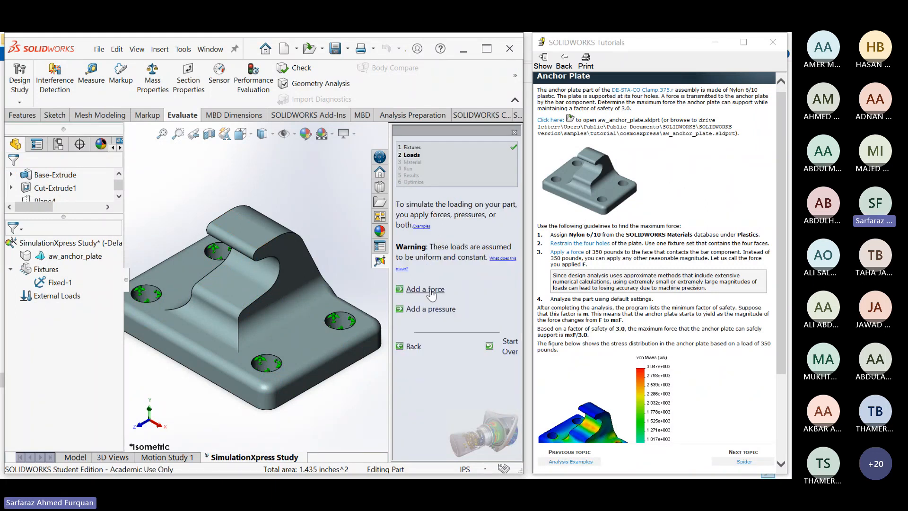
click(431, 290)
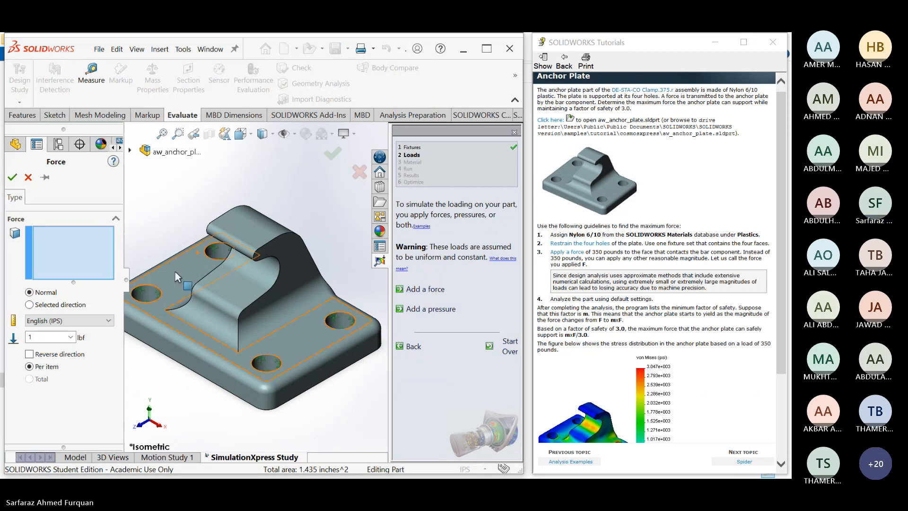
click(262, 272)
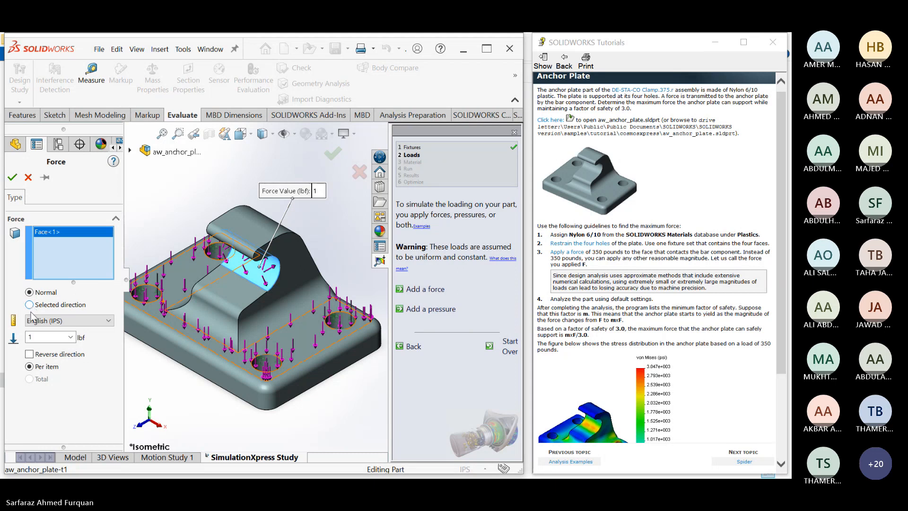
click(34, 336)
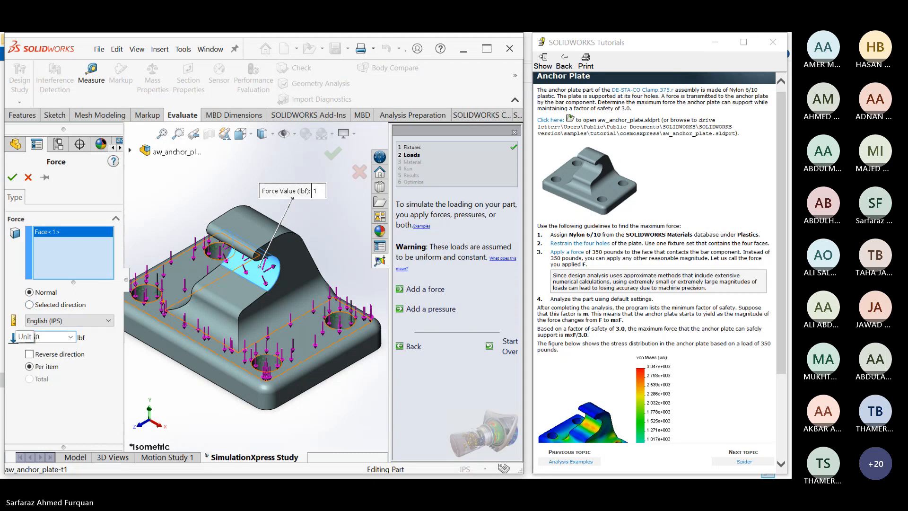
text(350)
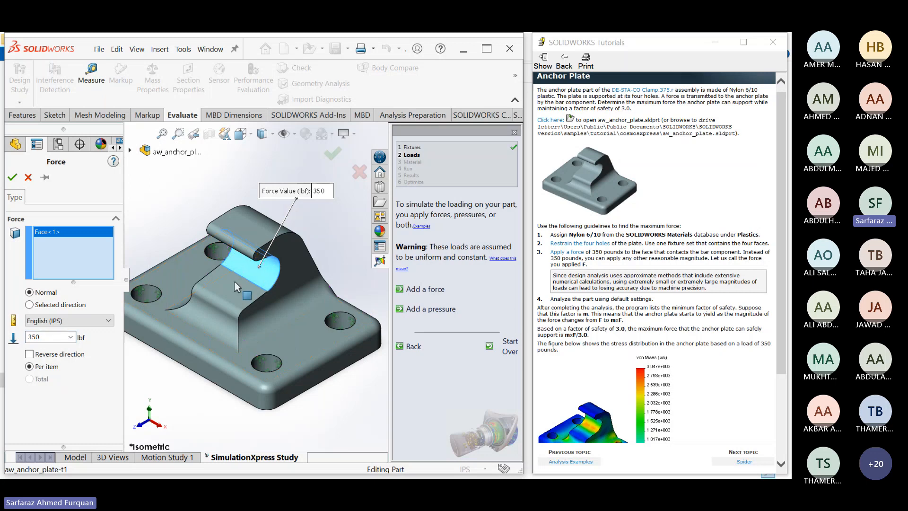
- Direct the force on the hook face normal to the front plane, reverse its direction, and accept the load
click(58, 308)
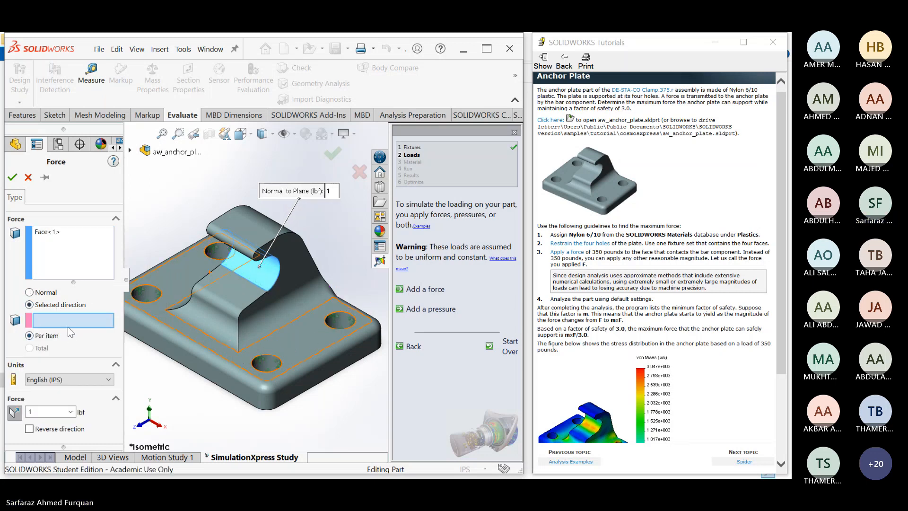
click(130, 150)
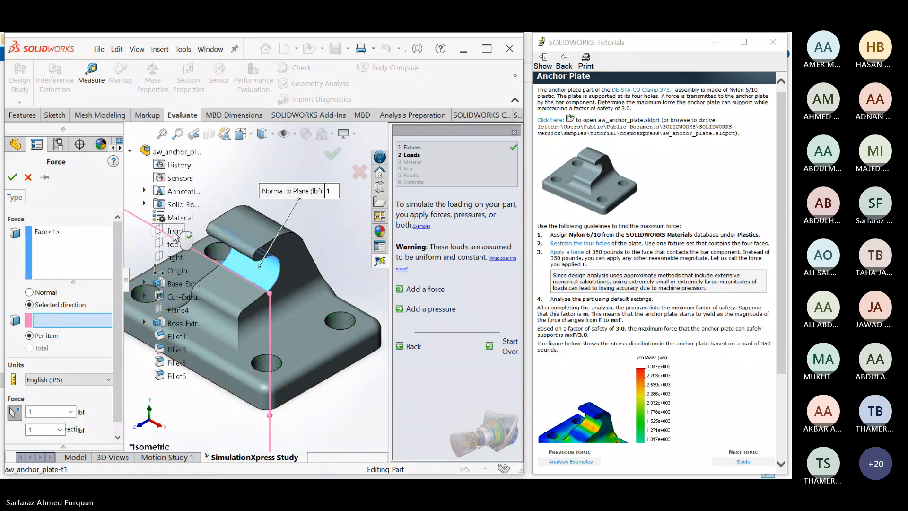
click(173, 231)
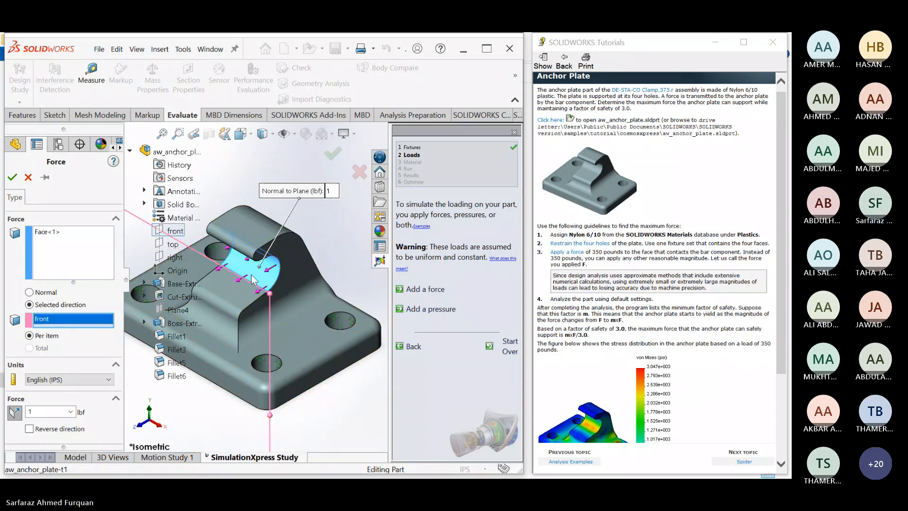
click(31, 429)
click(30, 428)
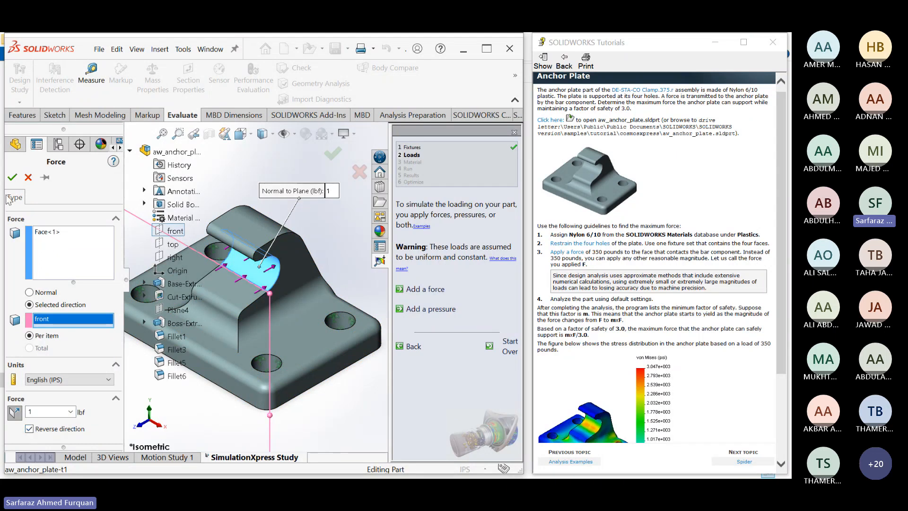
click(13, 177)
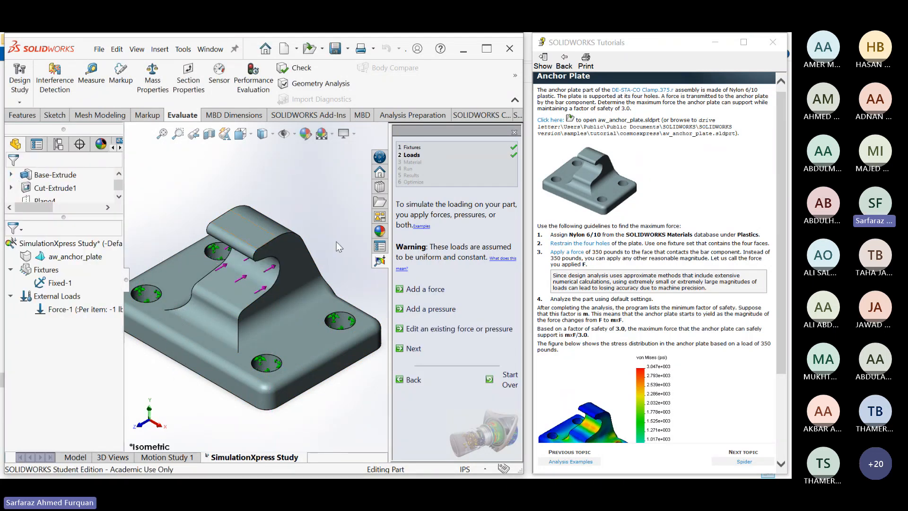
- Assign Nylon 6/10 from the Plastics category of SOLIDWORKS Materials to the anchor plate
scroll(602, 284, down, 3)
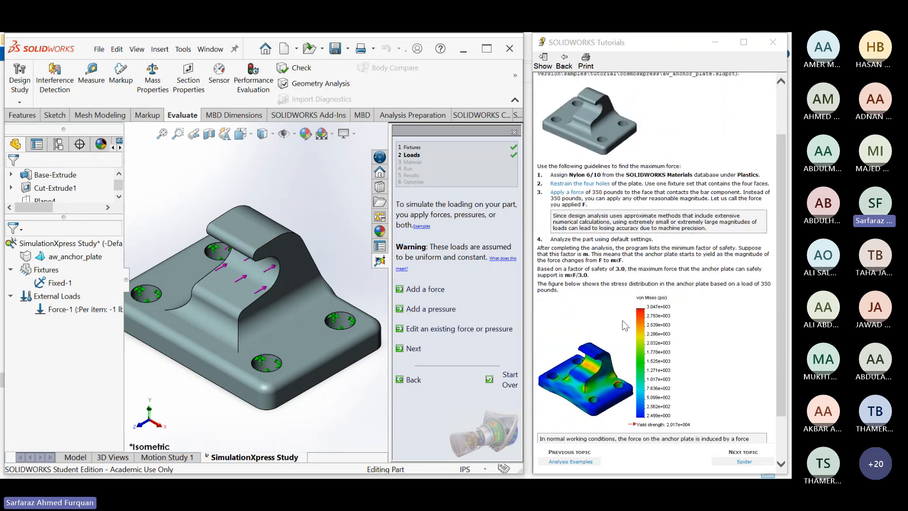
scroll(600, 279, down, 3)
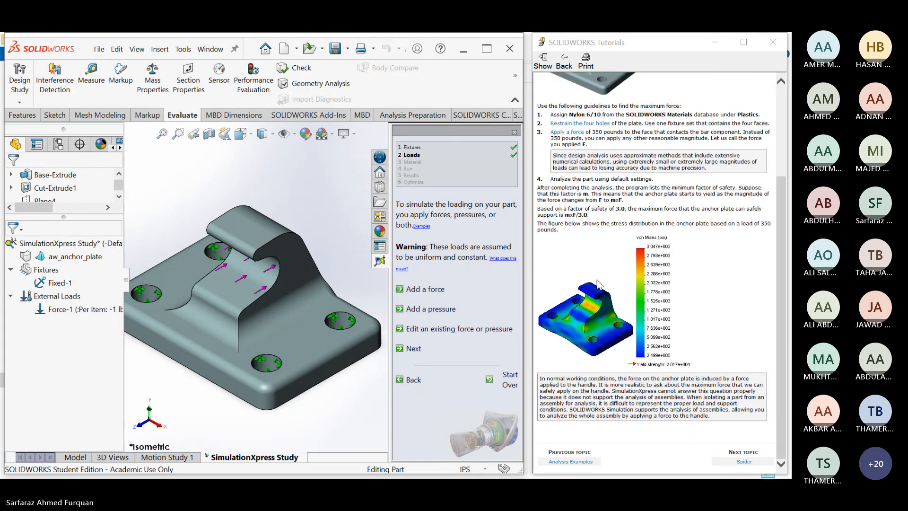
click(414, 348)
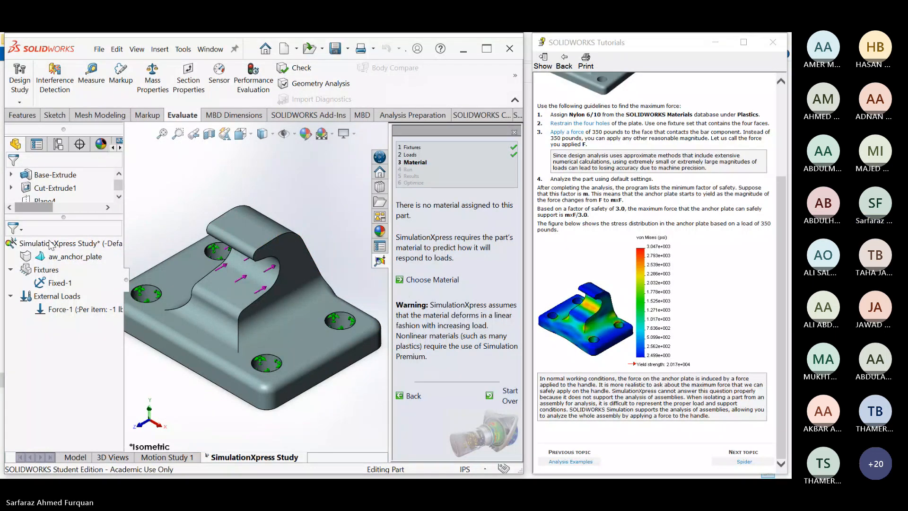
right_click(52, 257)
click(60, 268)
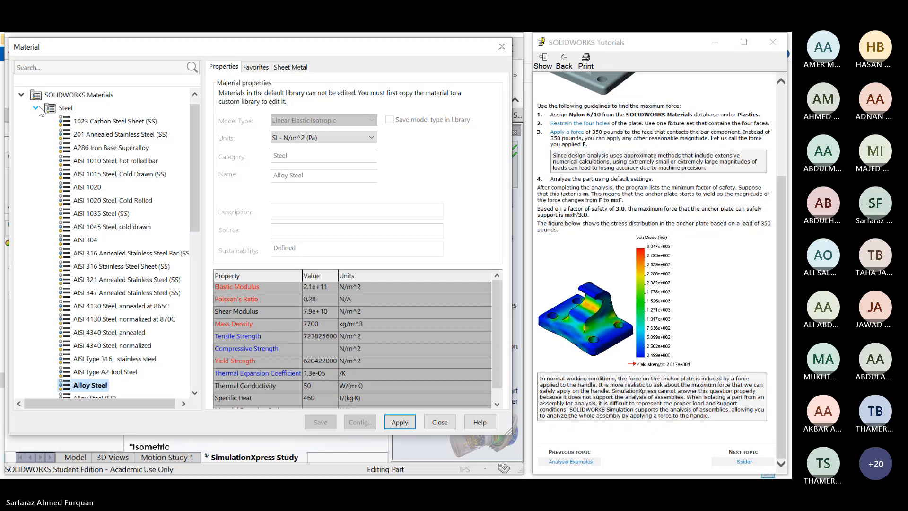
click(37, 108)
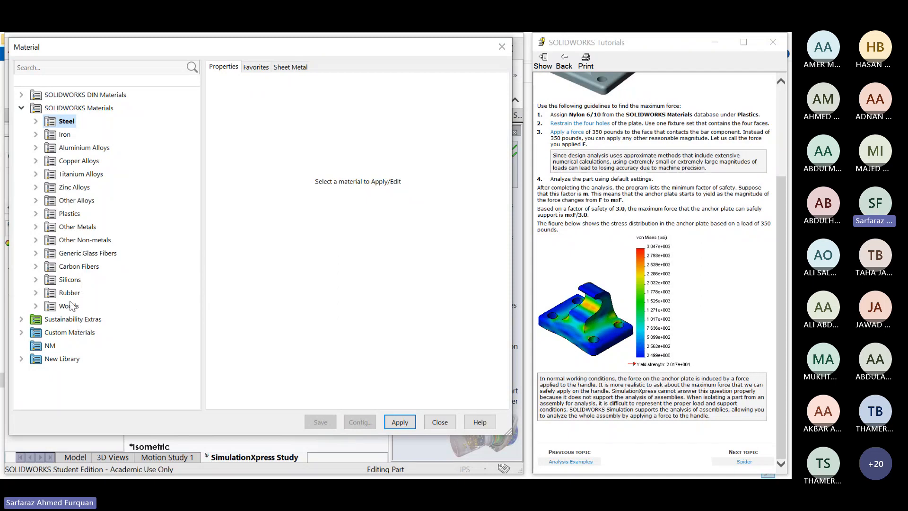
click(36, 213)
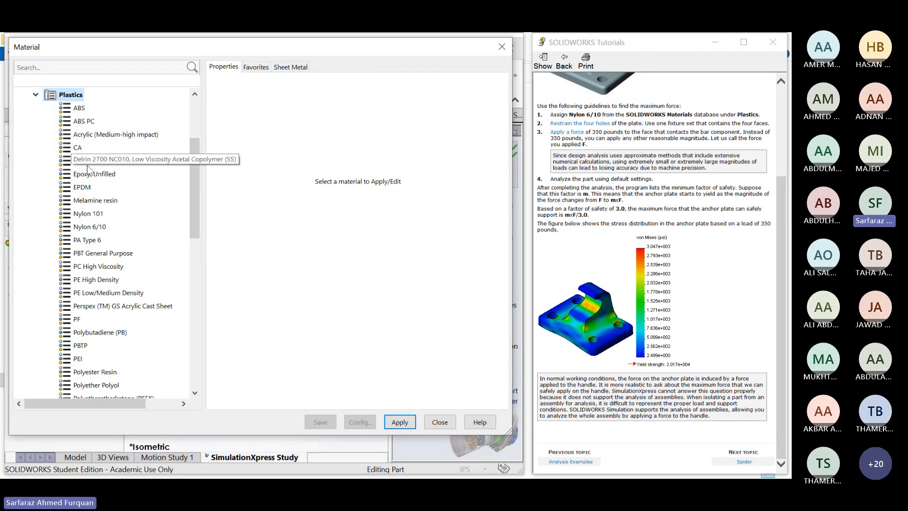
click(97, 227)
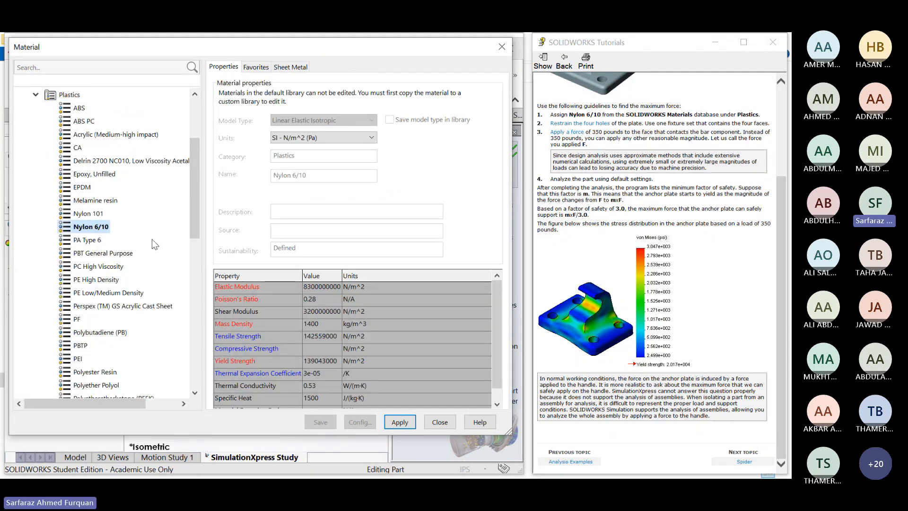
click(400, 422)
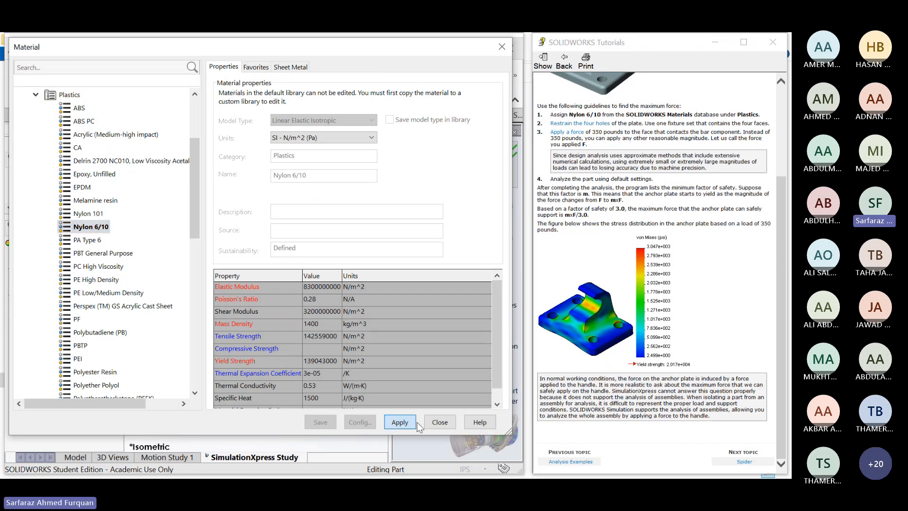
click(438, 422)
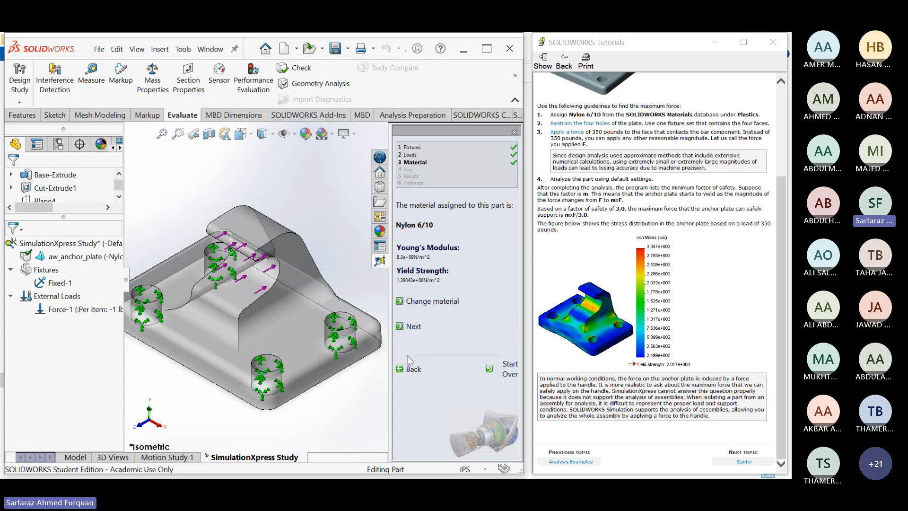
- Run the simulation with the default settings and stop the deformation animation
click(413, 327)
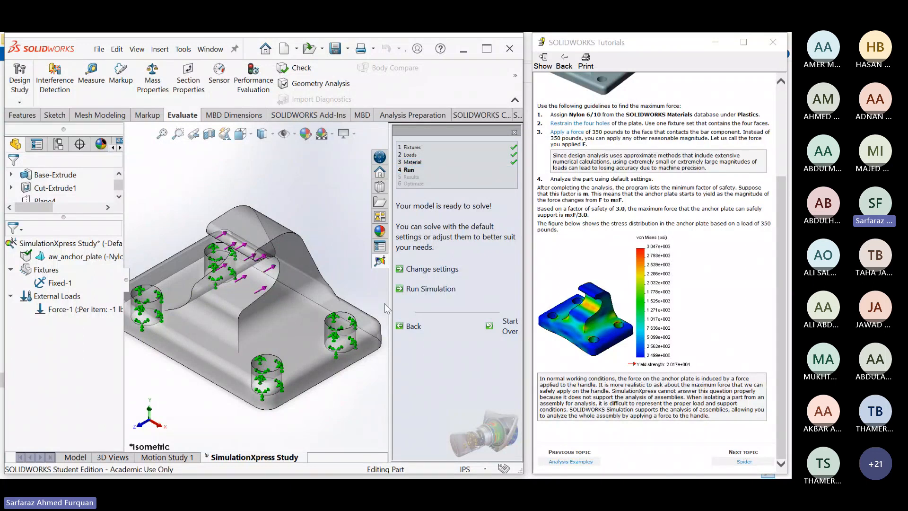
click(444, 287)
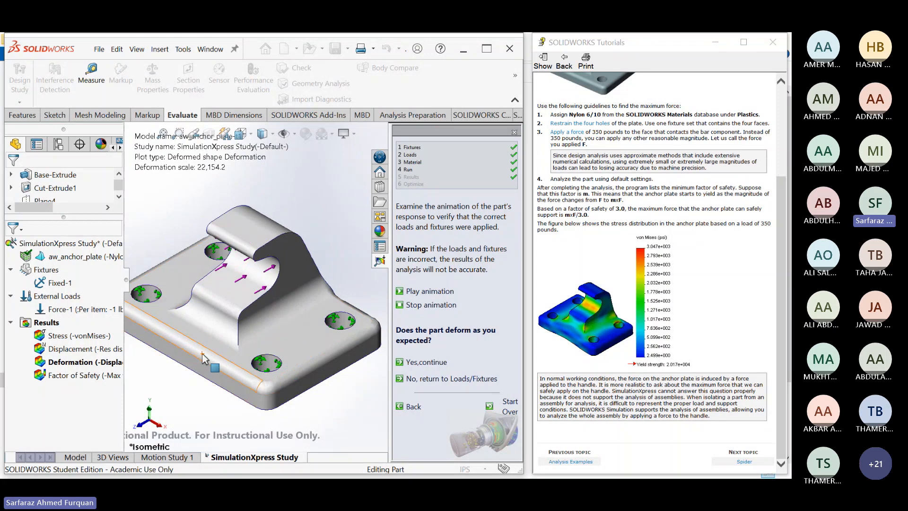
click(420, 306)
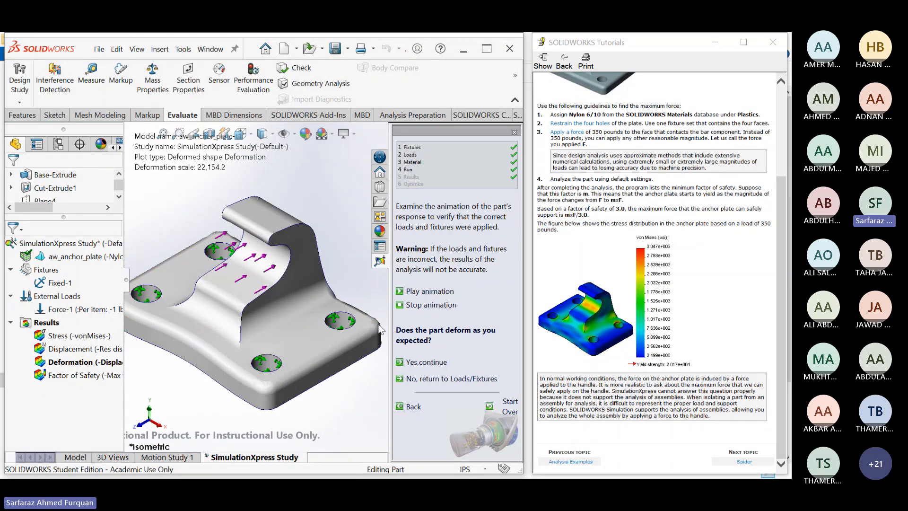
- Display the von Mises stress plot, and accept that the part deforms as expected to continue to the results
double_click(85, 339)
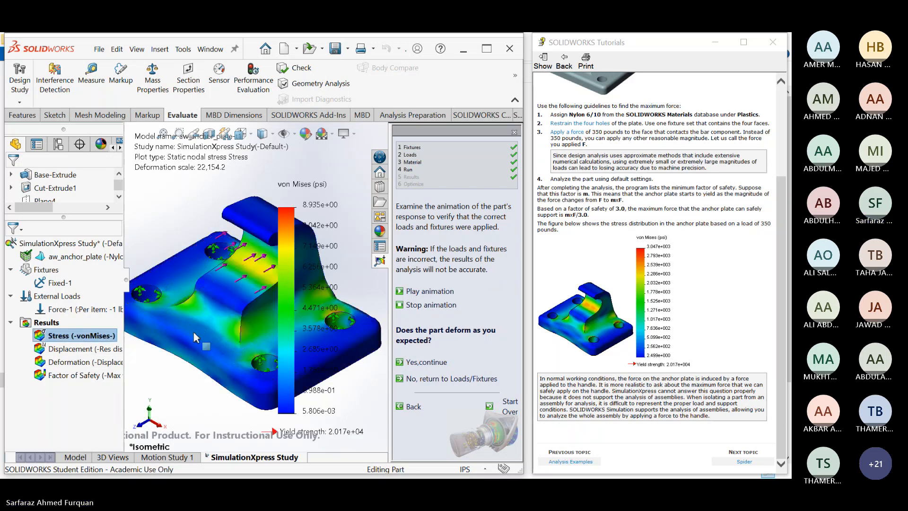
scroll(258, 268, up, 3)
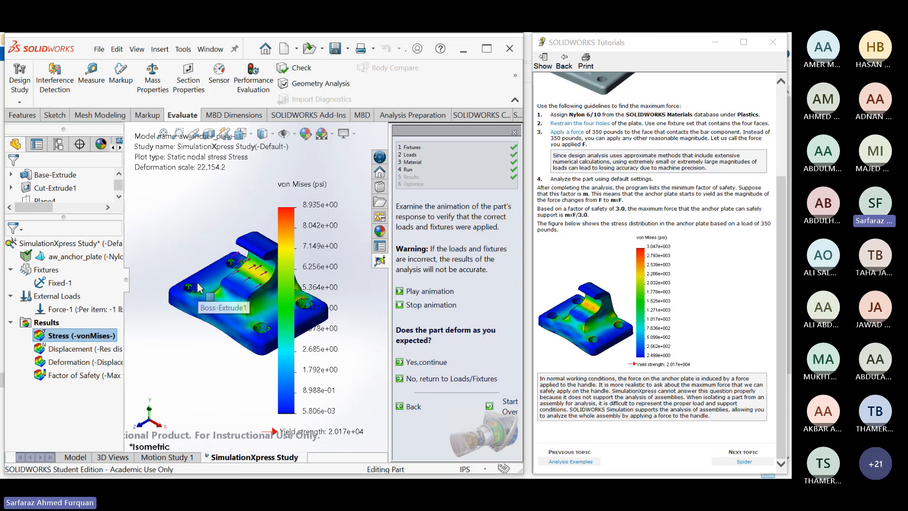
scroll(231, 251, up, 2)
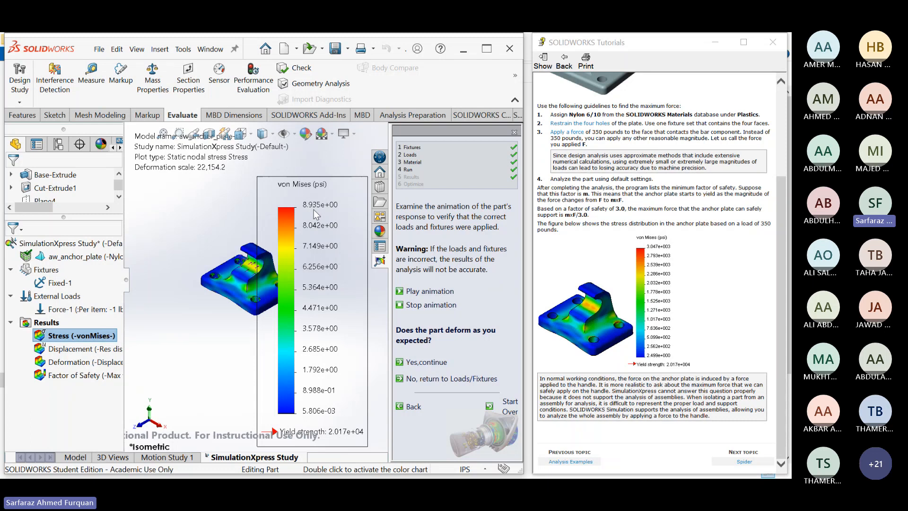
click(427, 364)
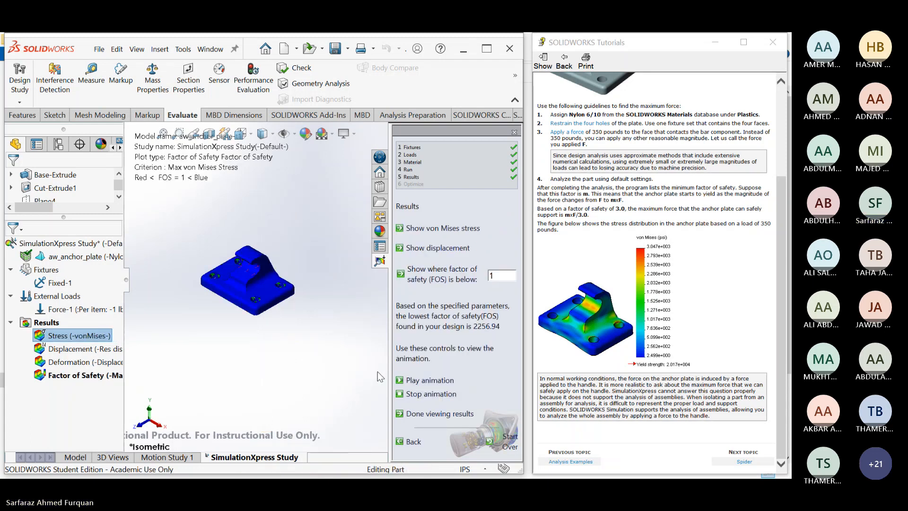
- Review the von Mises stress and factor of safety plots against the tutorial's maximum-force formula mxF/3.0
double_click(78, 336)
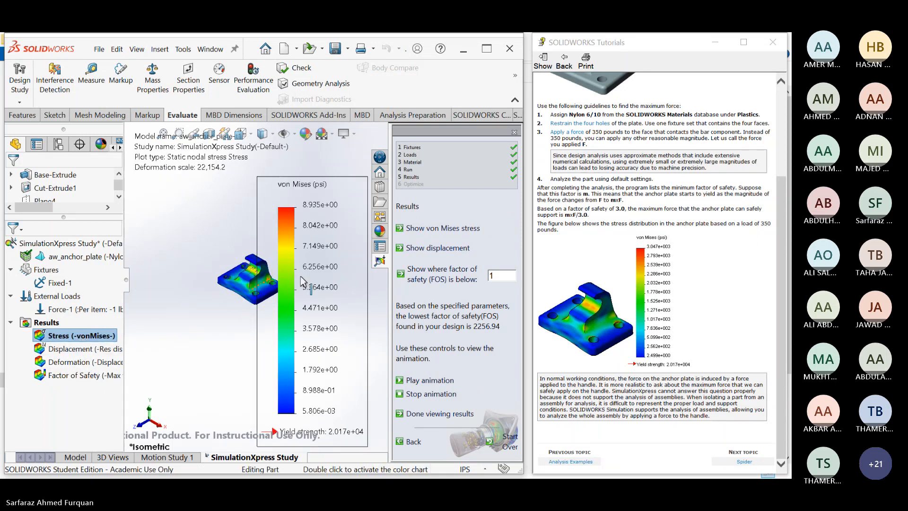
scroll(203, 260, down, 1)
scroll(285, 291, up, 1)
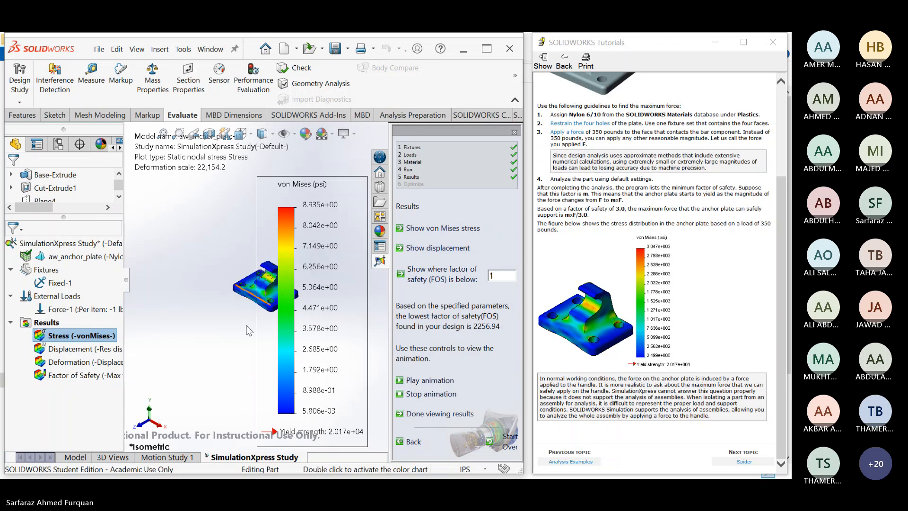
double_click(62, 374)
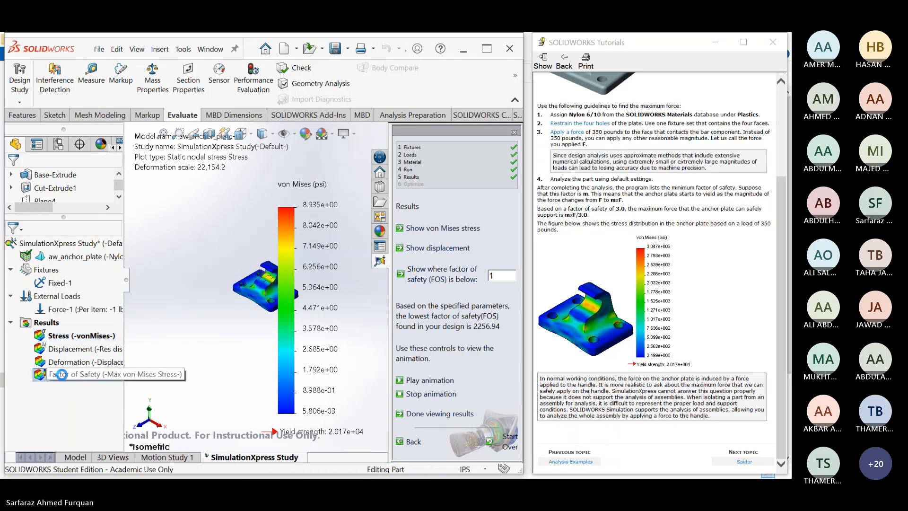
double_click(65, 335)
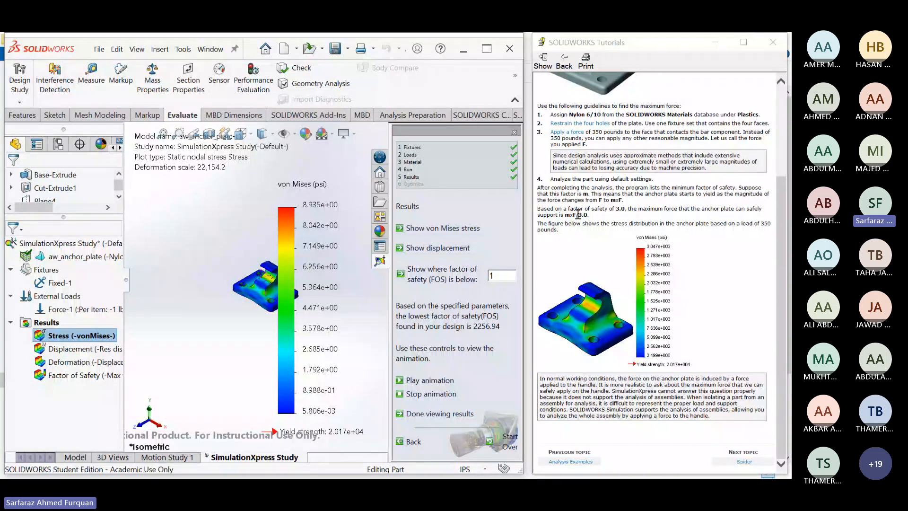
drag(577, 215, 572, 216)
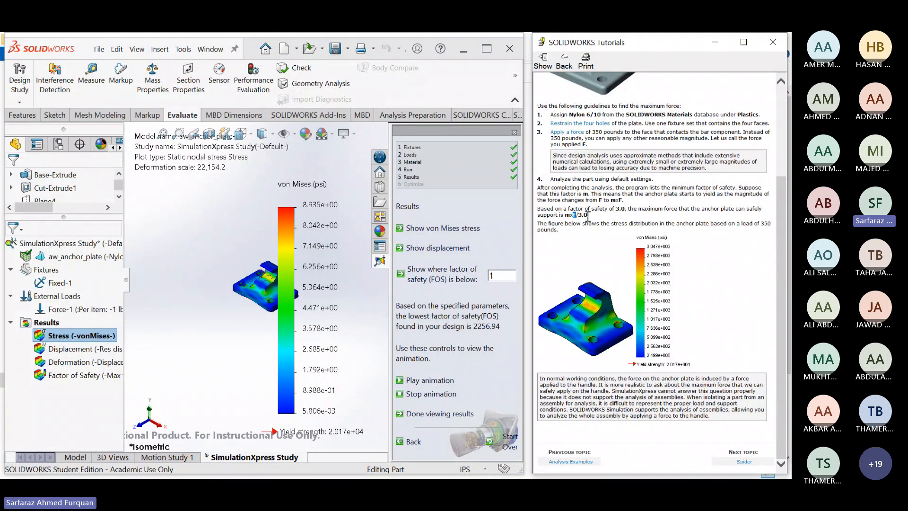
click(588, 217)
click(161, 241)
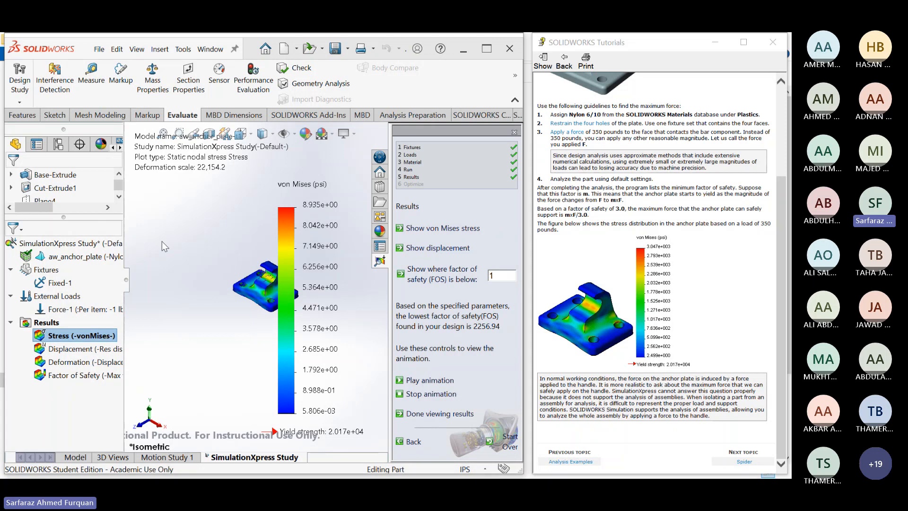
- Finish viewing the results and proceed to the report options
click(449, 178)
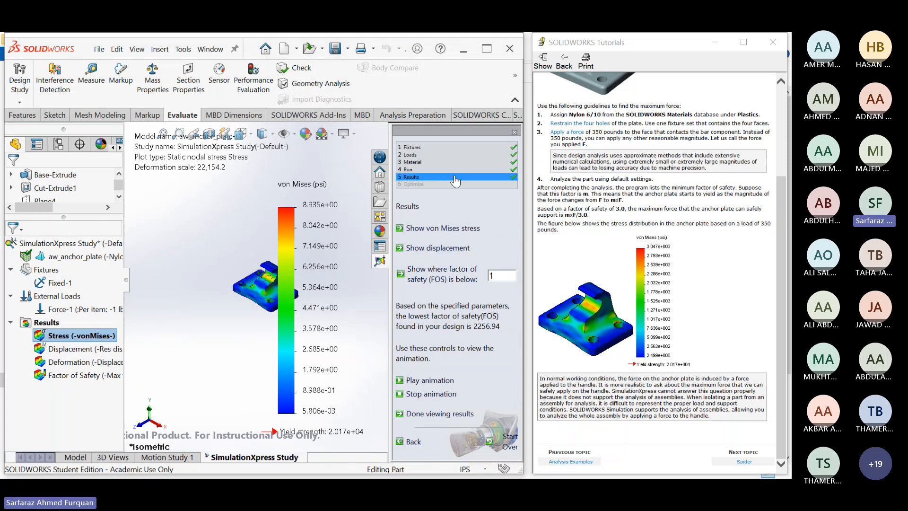
click(450, 184)
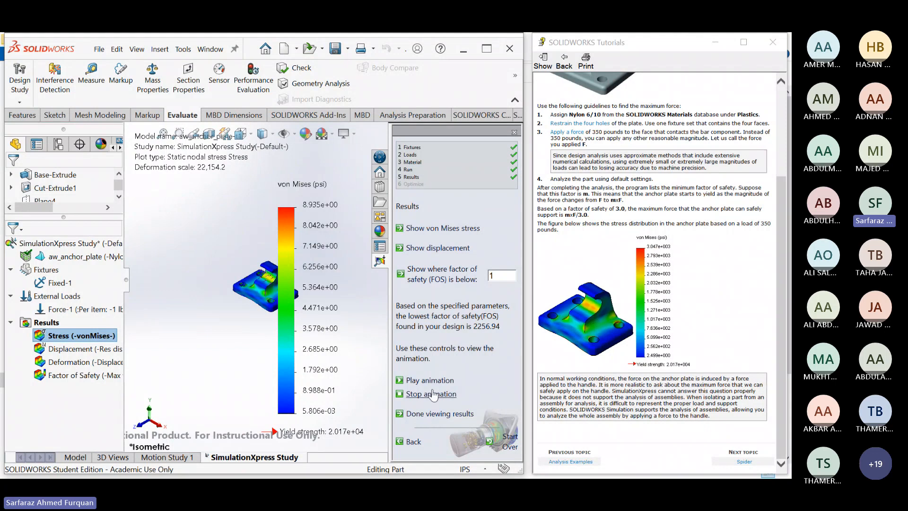
click(432, 412)
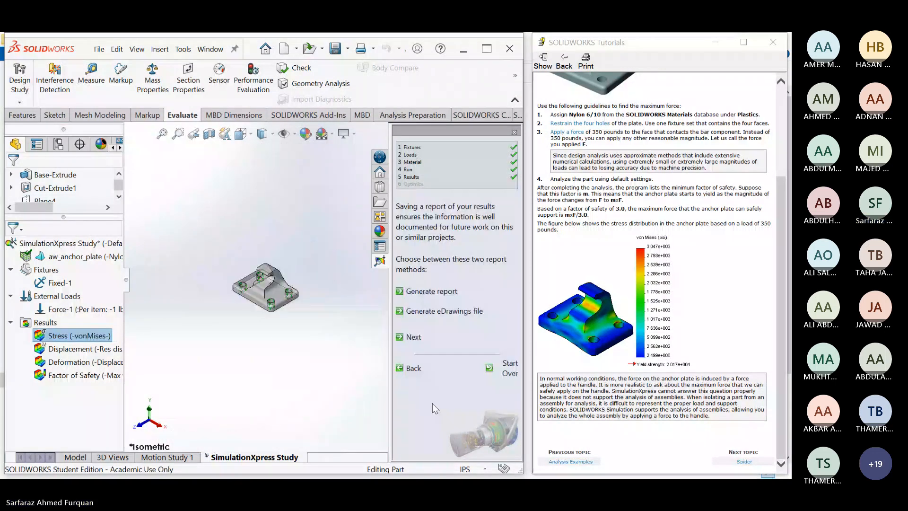
- Return to the run stage, accept deleting the existing results, and set the anchor plate's mesh density to the finest setting
click(418, 170)
click(433, 268)
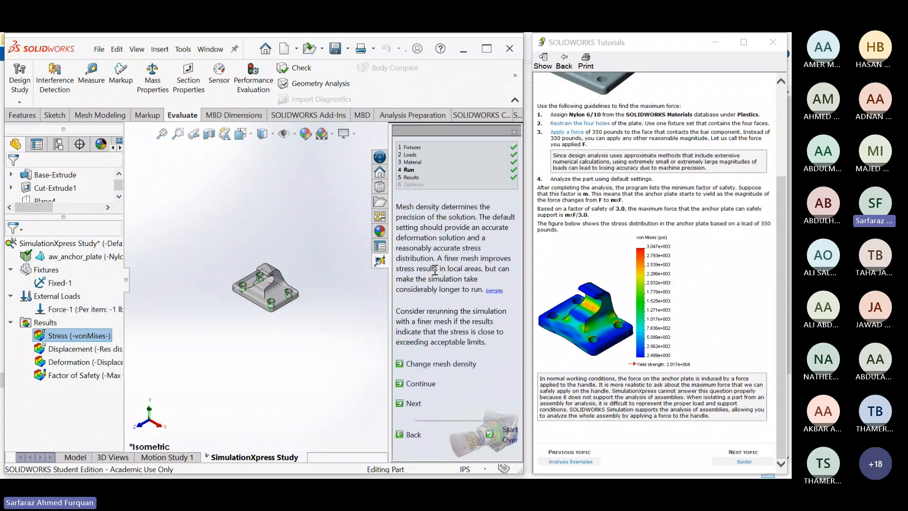
click(441, 364)
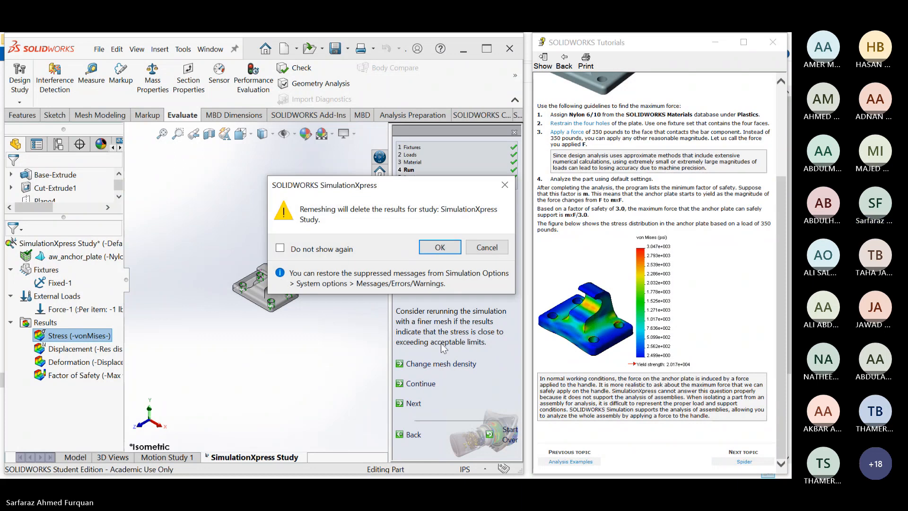
click(439, 247)
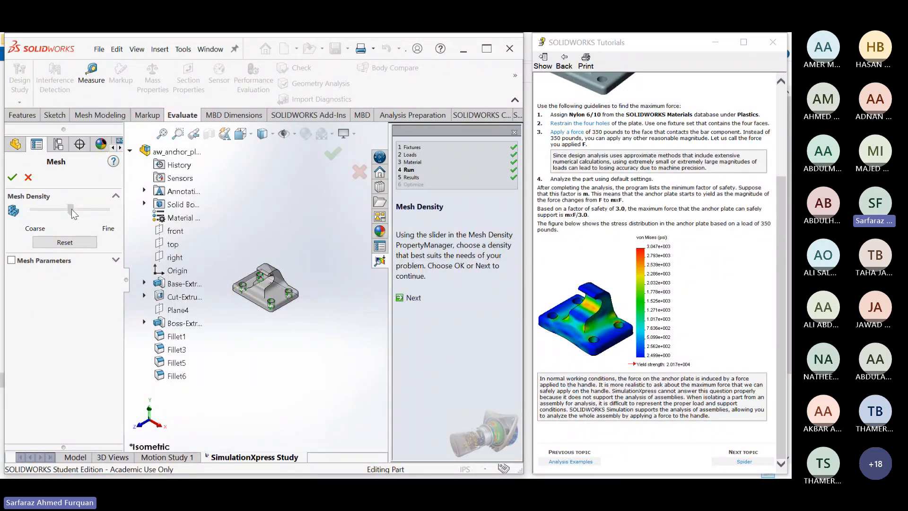
drag(72, 210, 77, 210)
drag(90, 209, 113, 211)
click(12, 178)
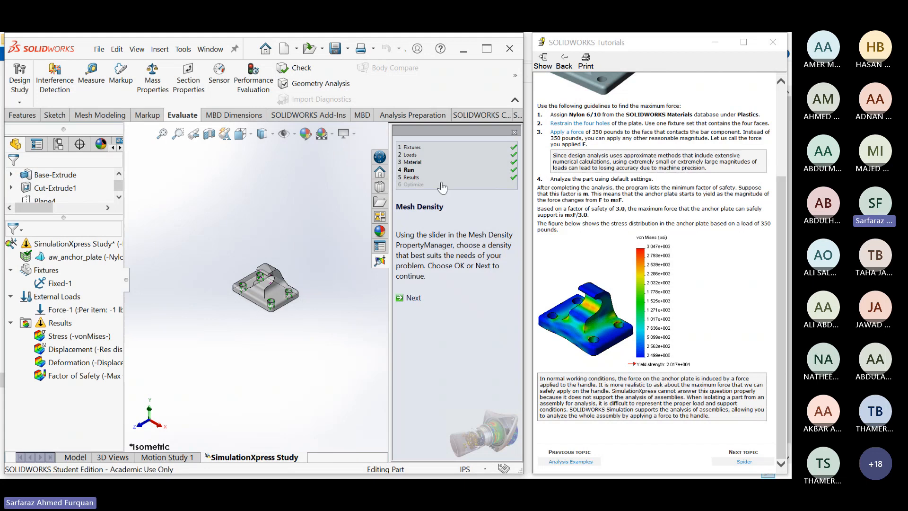
- Rerun the anchor plate simulation with the finer mesh
click(416, 297)
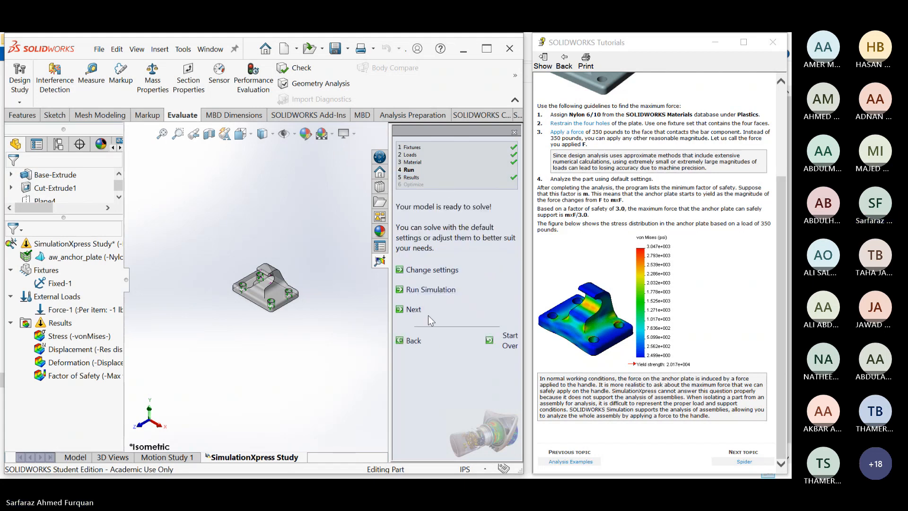
click(428, 290)
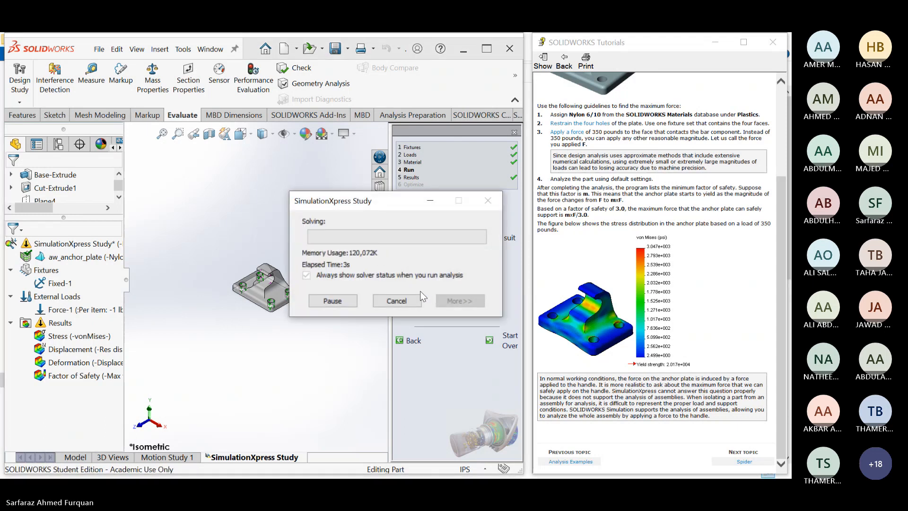
click(420, 298)
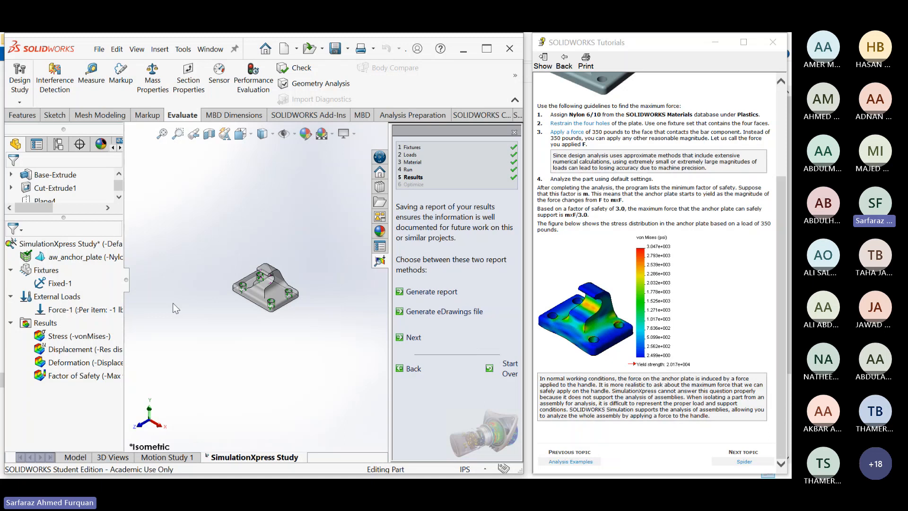
- Display the anchor plate's von Mises stress plot and examine the stress distribution up close
click(77, 339)
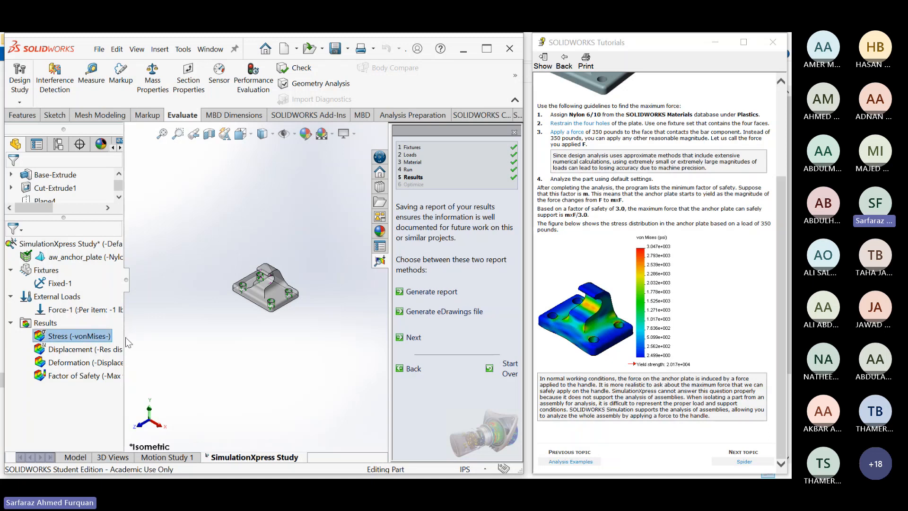
click(322, 276)
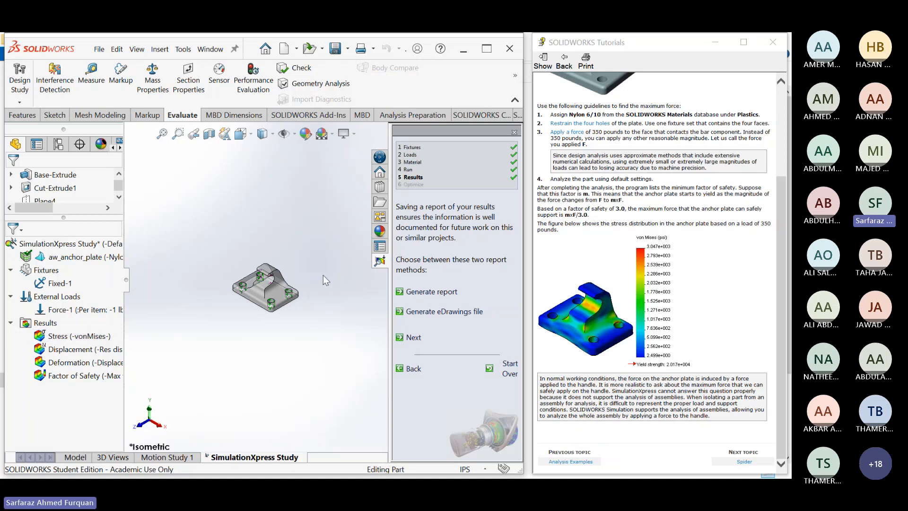
scroll(50, 325, down, 1)
double_click(78, 336)
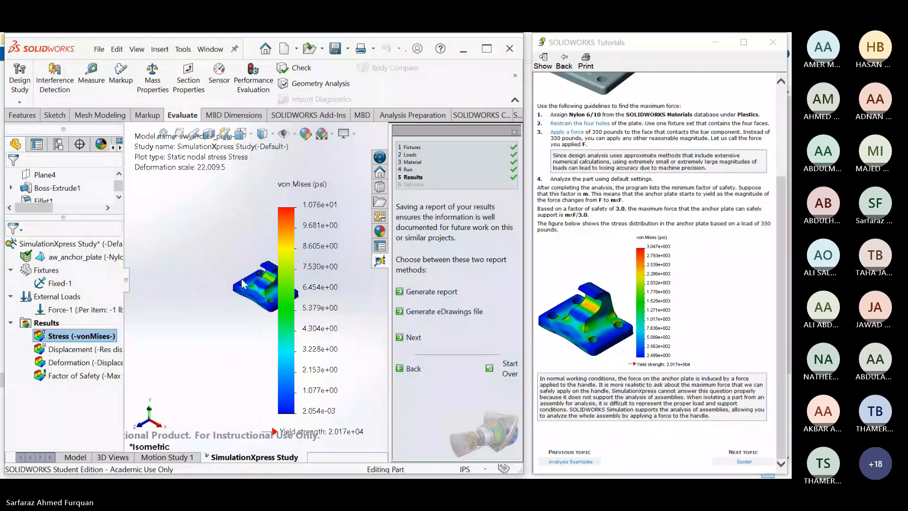
scroll(253, 281, up, 2)
scroll(276, 285, down, 5)
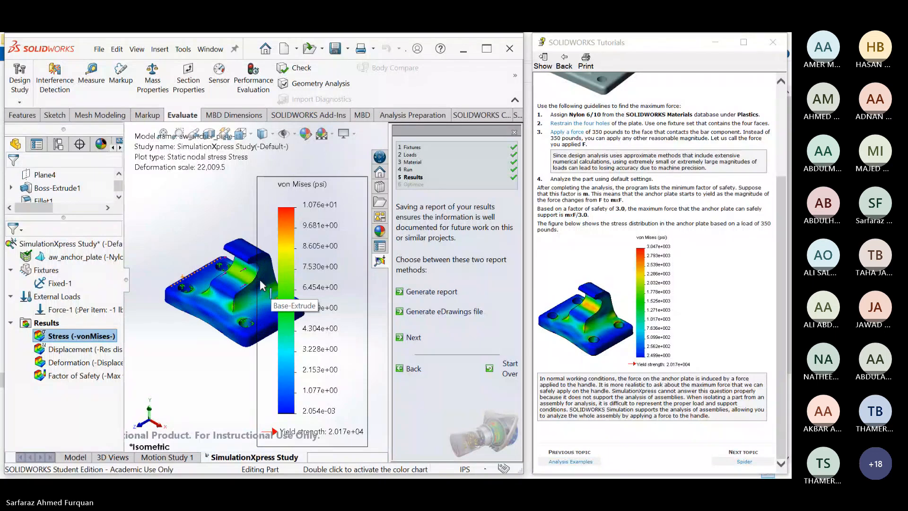
scroll(281, 269, down, 2)
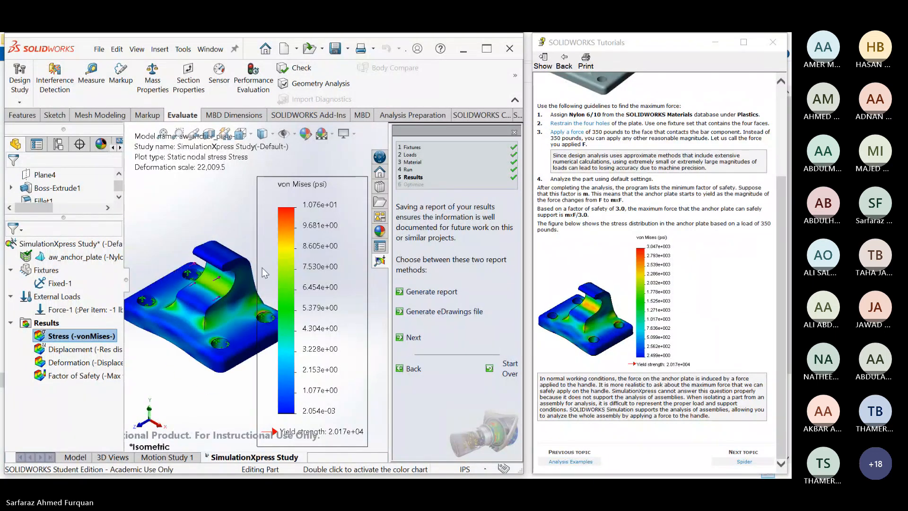
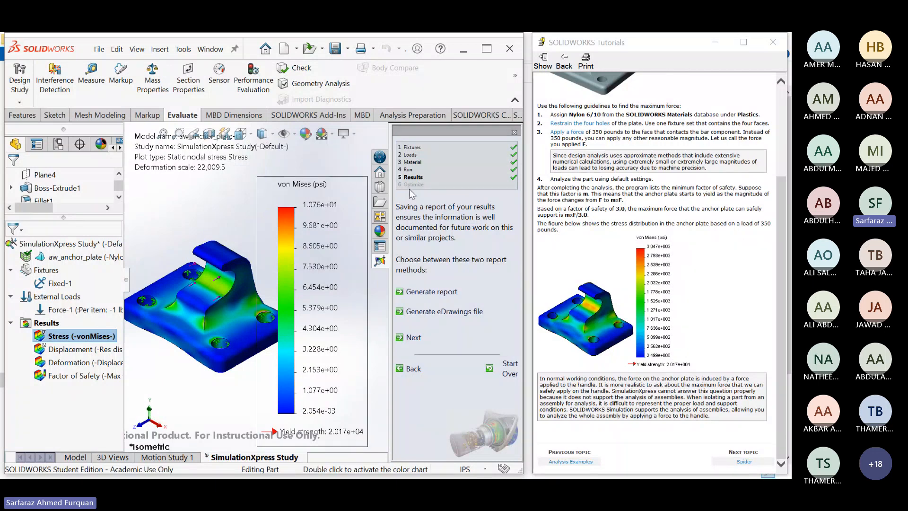
- Advance the tutorial to the Spider example and save the anchor plate part
click(600, 255)
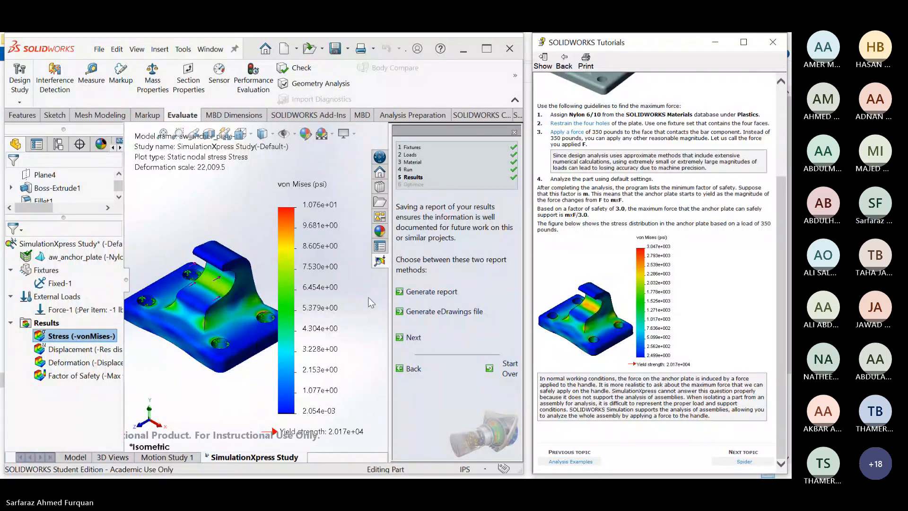
click(744, 461)
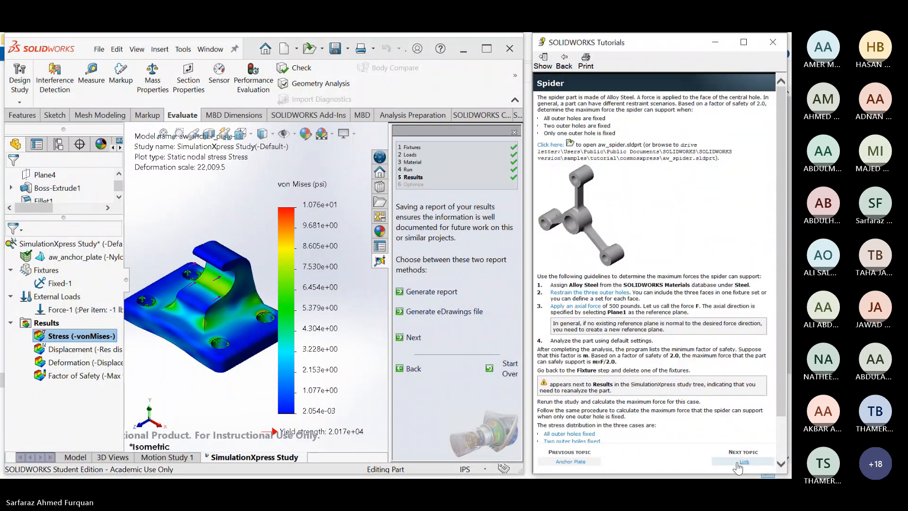
click(319, 169)
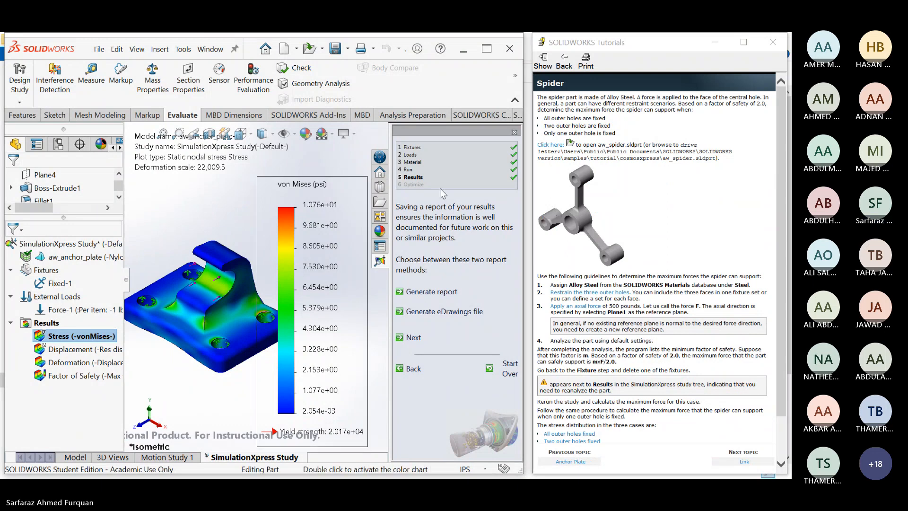
click(104, 50)
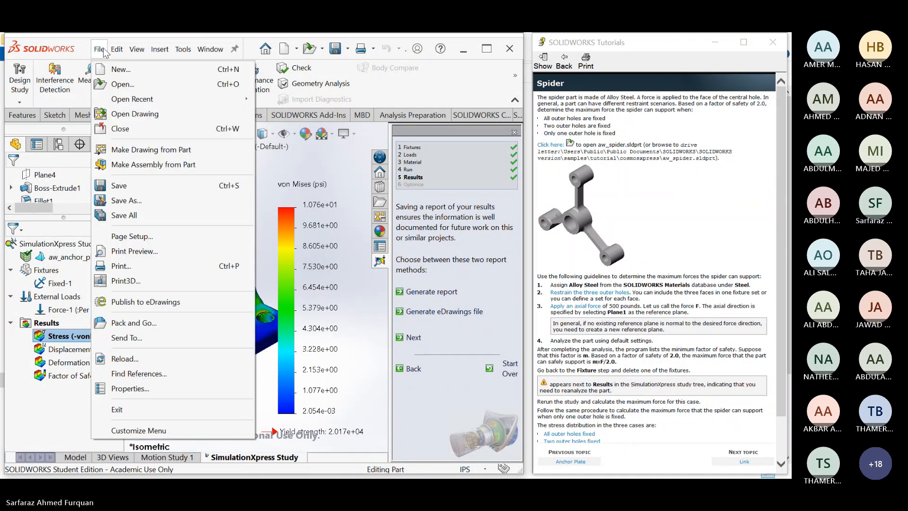
click(124, 188)
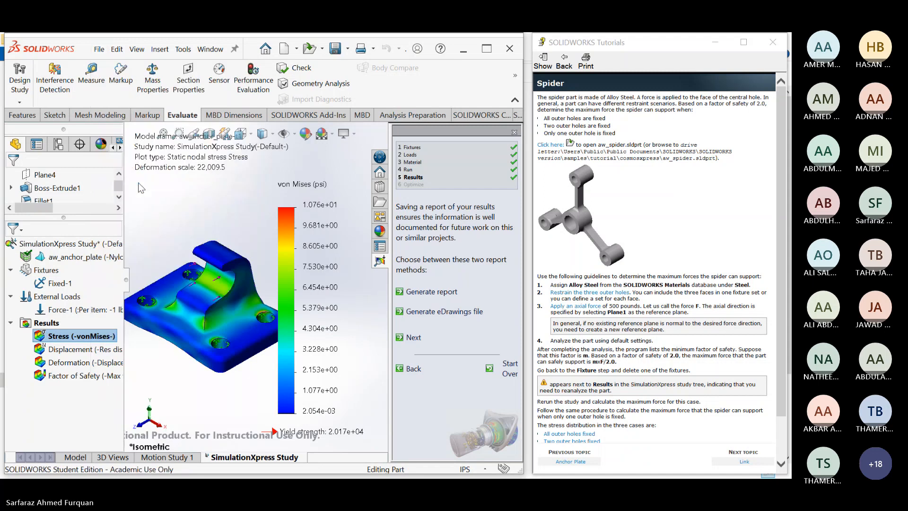
- Exit SimulationXpress while saving its data, and close the anchor plate part
click(514, 132)
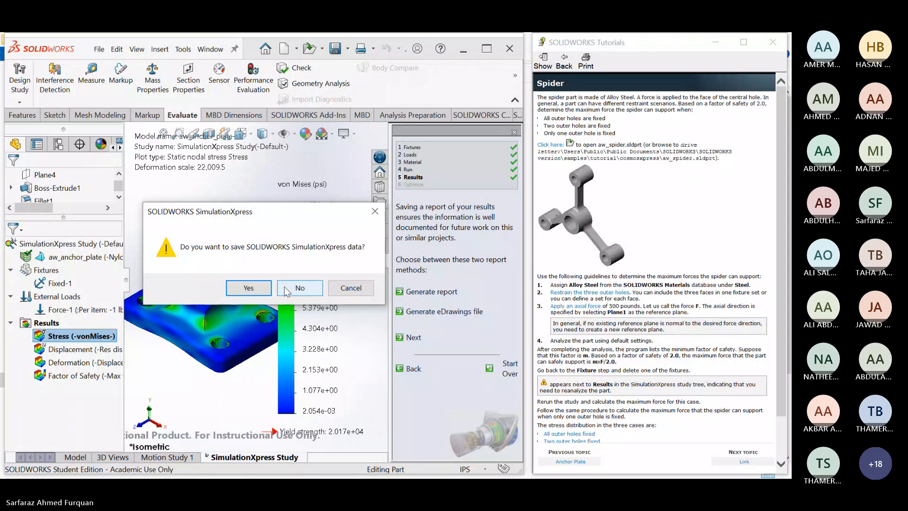
click(255, 287)
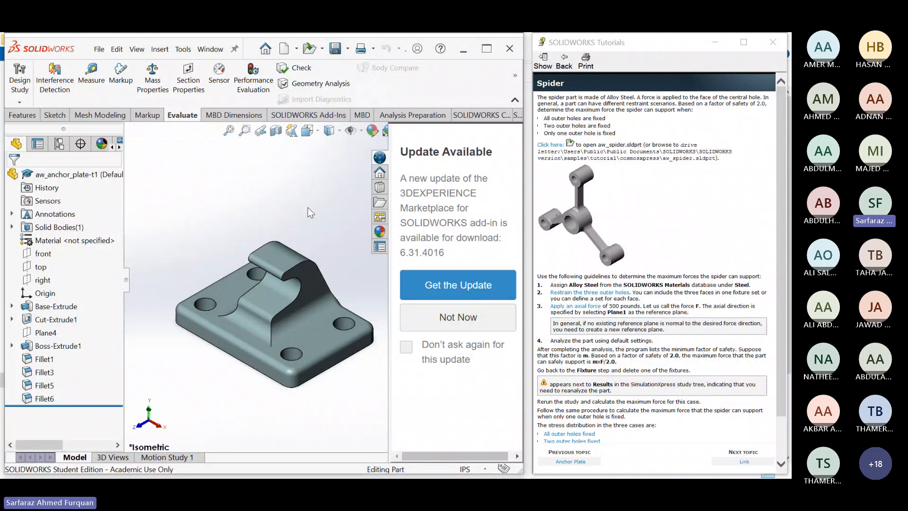
click(99, 49)
click(116, 126)
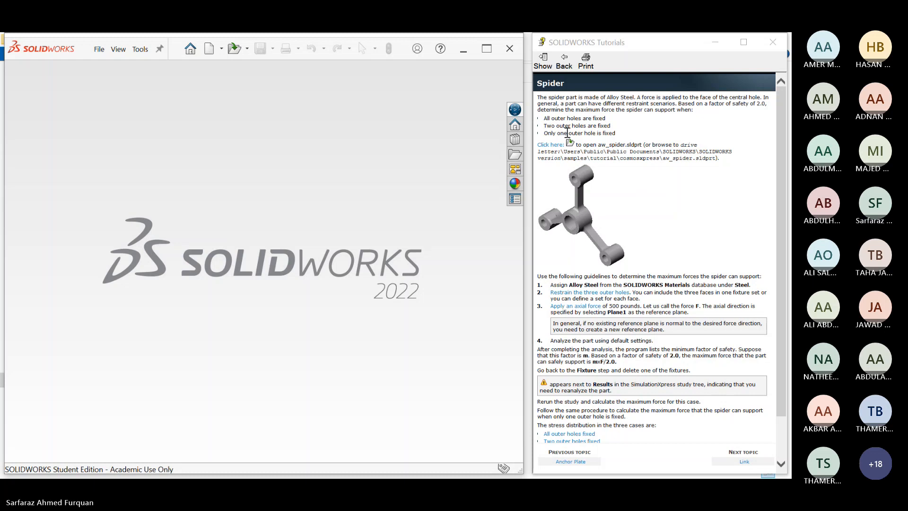
- Open aw_spider.sldprt through the tutorial's link and start SimulationXpress for it
click(547, 145)
click(419, 283)
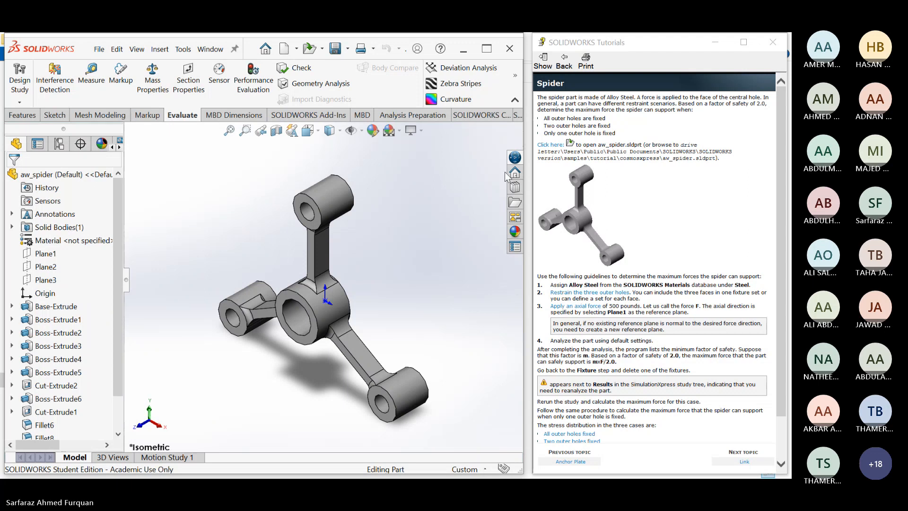
click(514, 75)
click(83, 163)
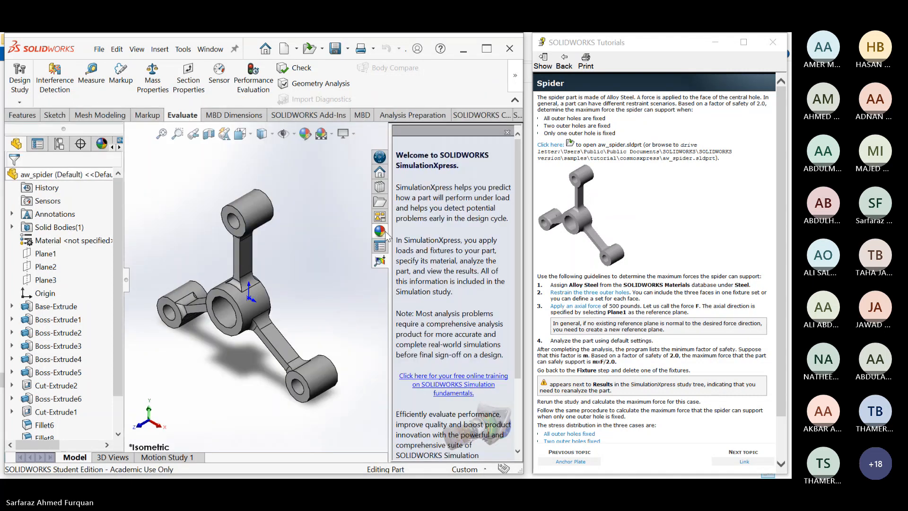
- Set the spider part's units to IPS, and create its SimulationXpress study, proceeding to the fixtures stage
scroll(432, 370, down, 4)
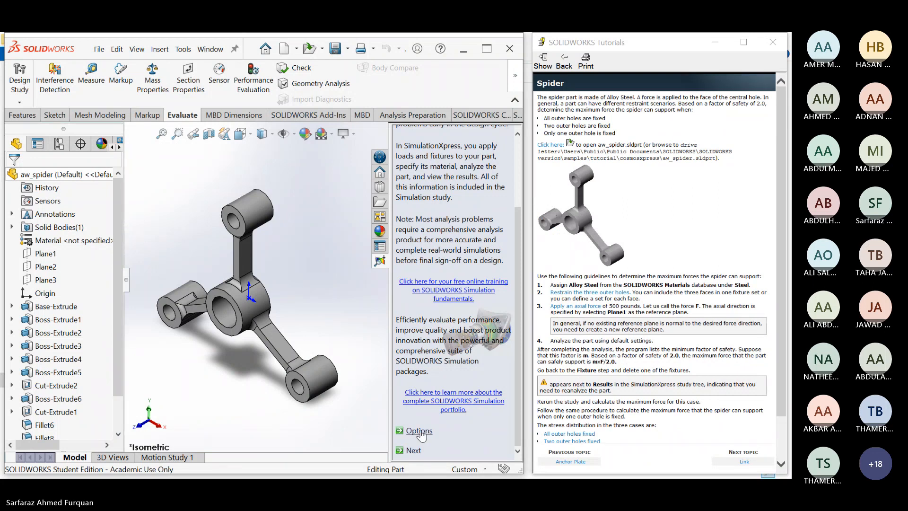
click(465, 469)
click(449, 418)
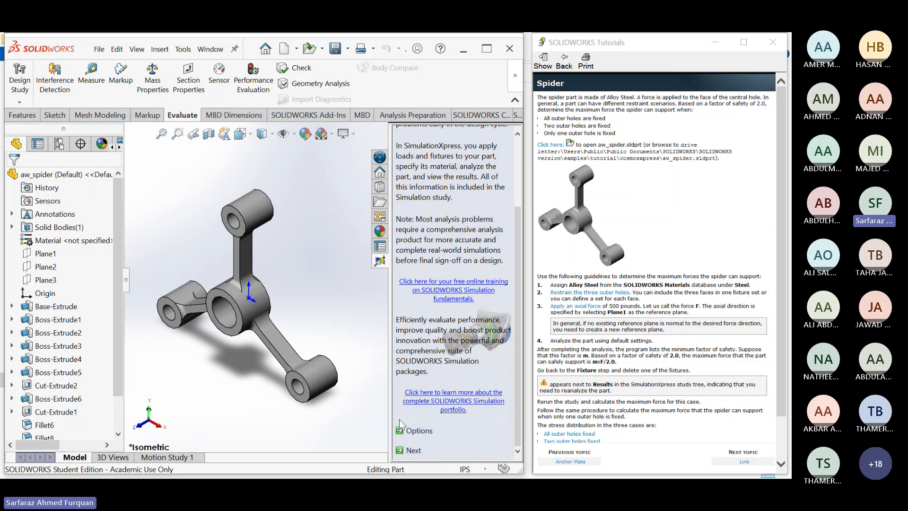
click(414, 450)
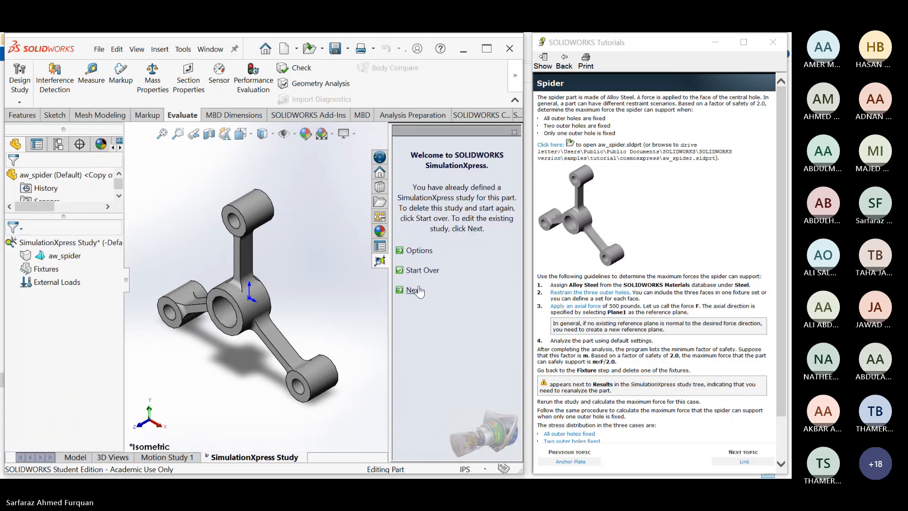
click(418, 289)
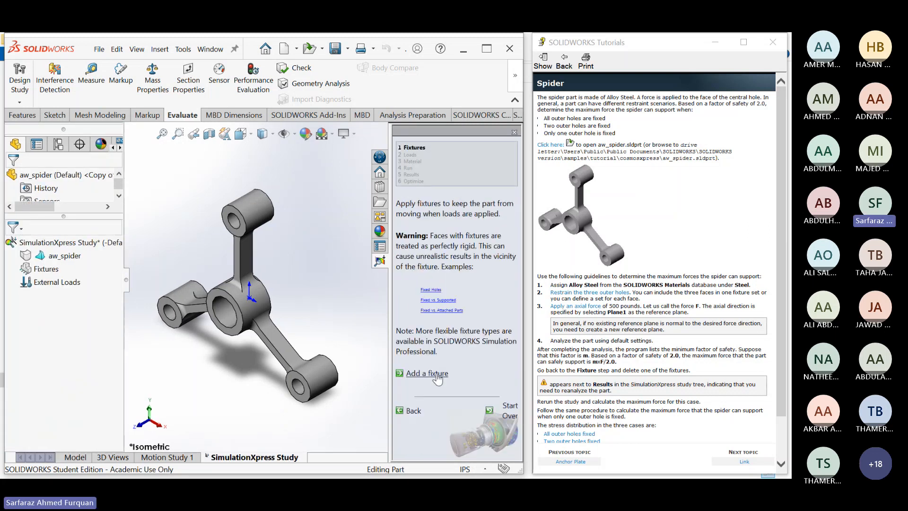
- Add one fixed-geometry fixture containing the inner cylindrical faces of the spider's three outer holes
click(421, 373)
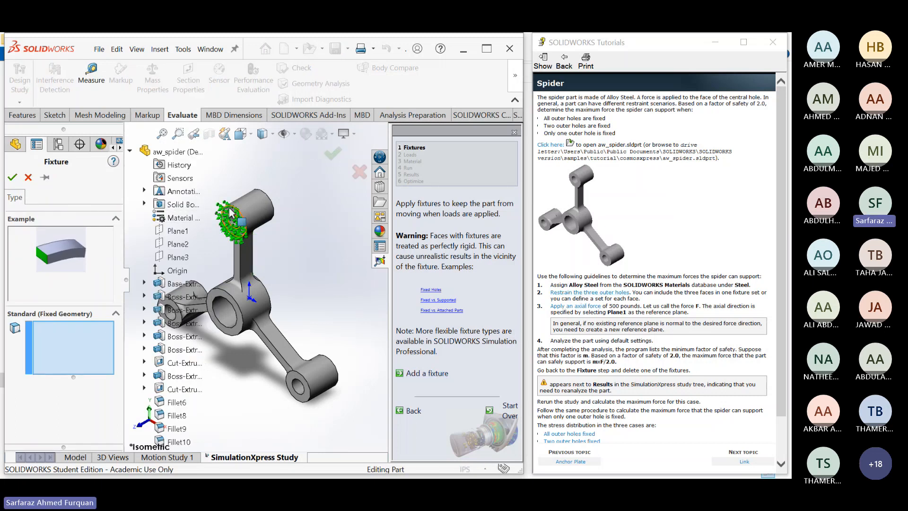
scroll(235, 219, down, 3)
scroll(238, 220, up, 4)
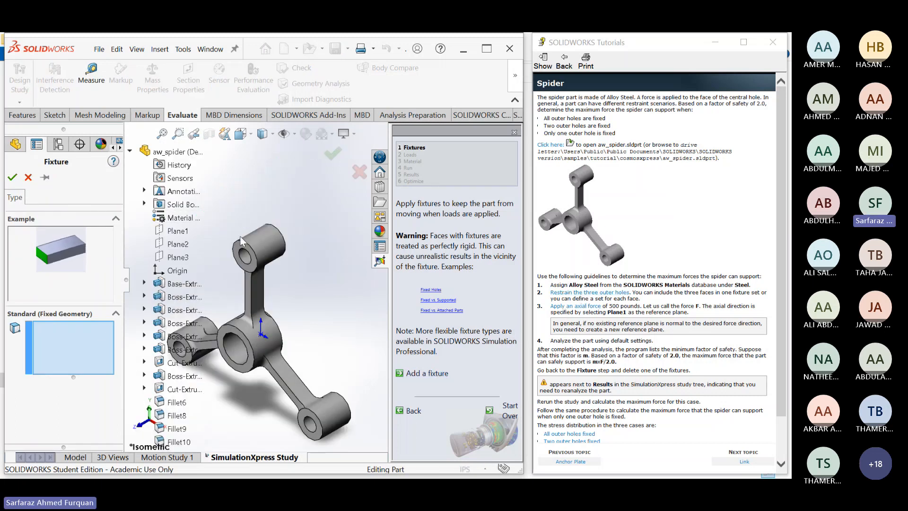
click(247, 262)
scroll(236, 333, up, 2)
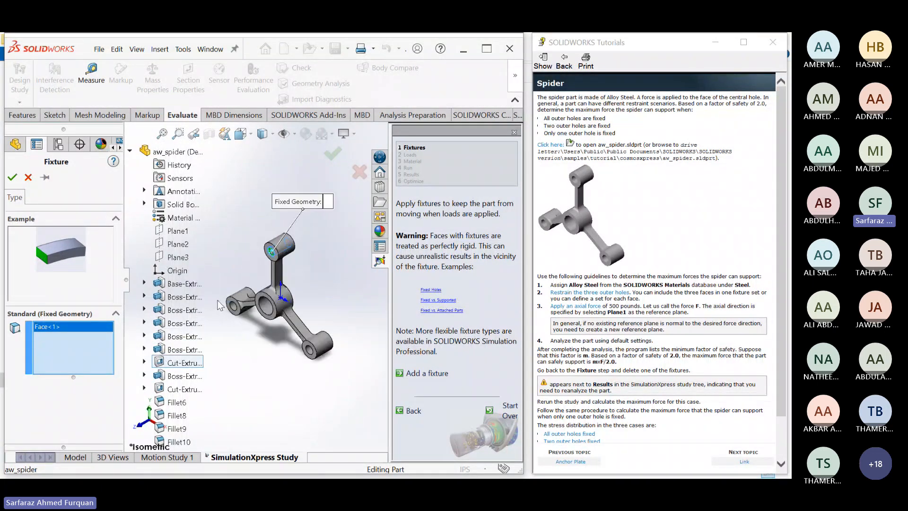
scroll(248, 308, down, 4)
click(247, 309)
scroll(247, 309, up, 3)
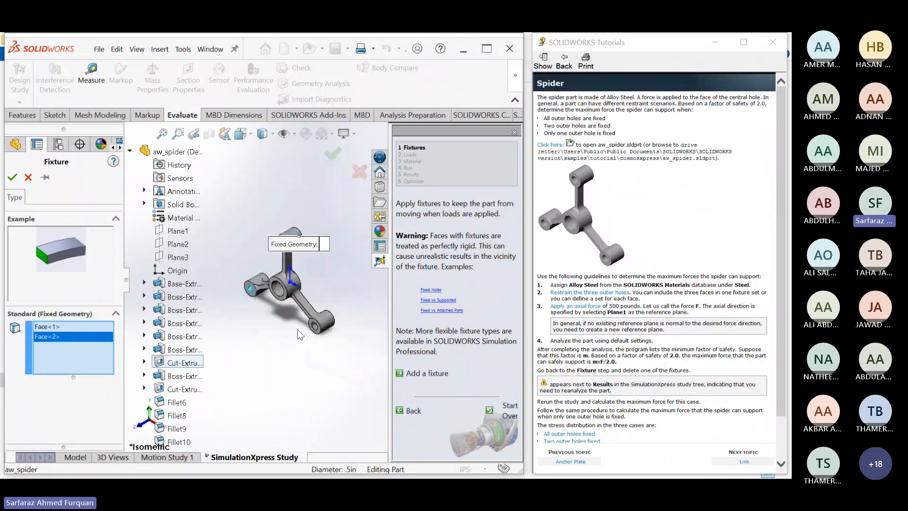
click(312, 320)
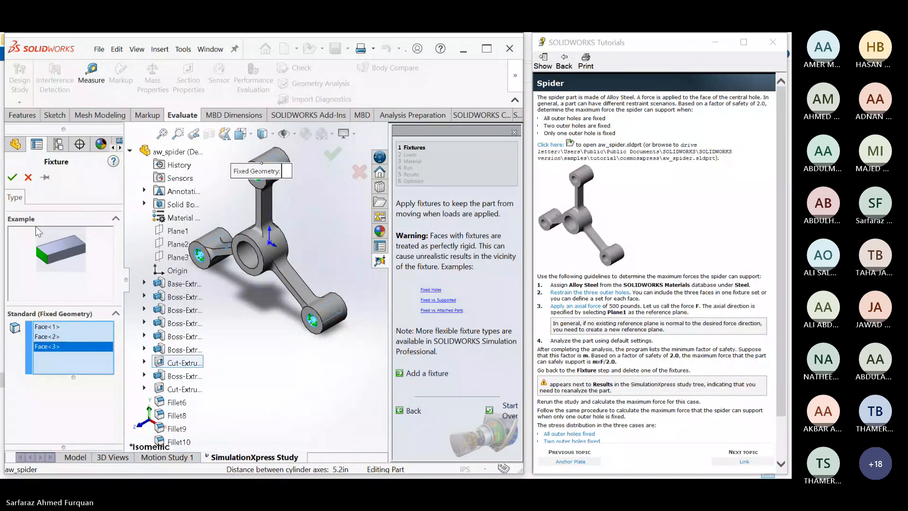
click(13, 178)
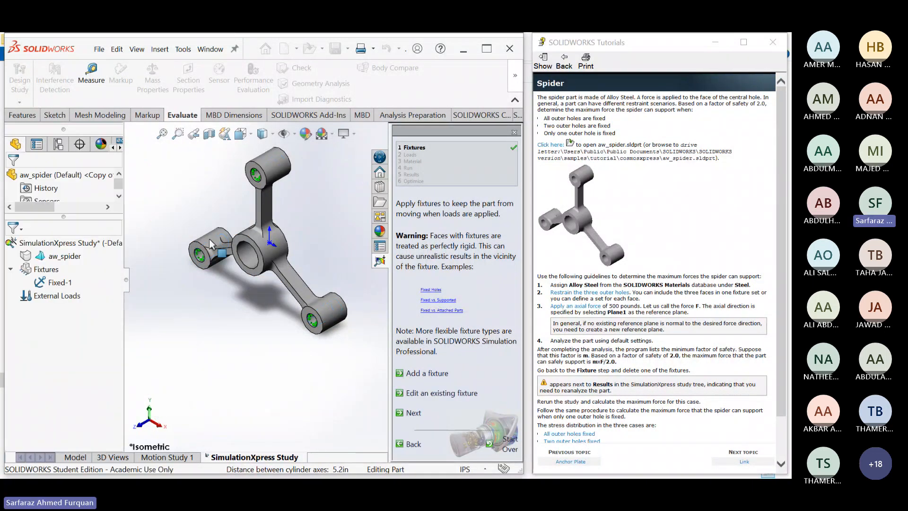
- Apply a 500 lbf force to the cylindrical face of the central hole, directed normal to Plane1
click(413, 413)
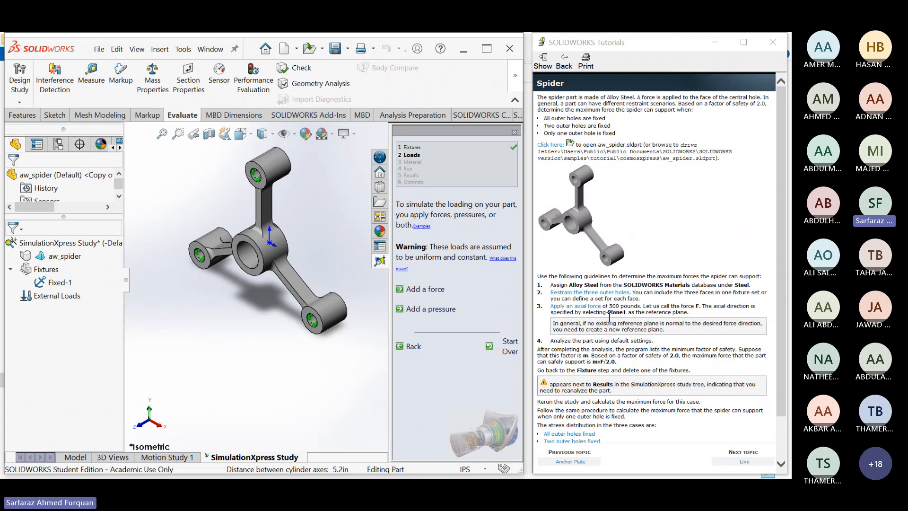
click(256, 263)
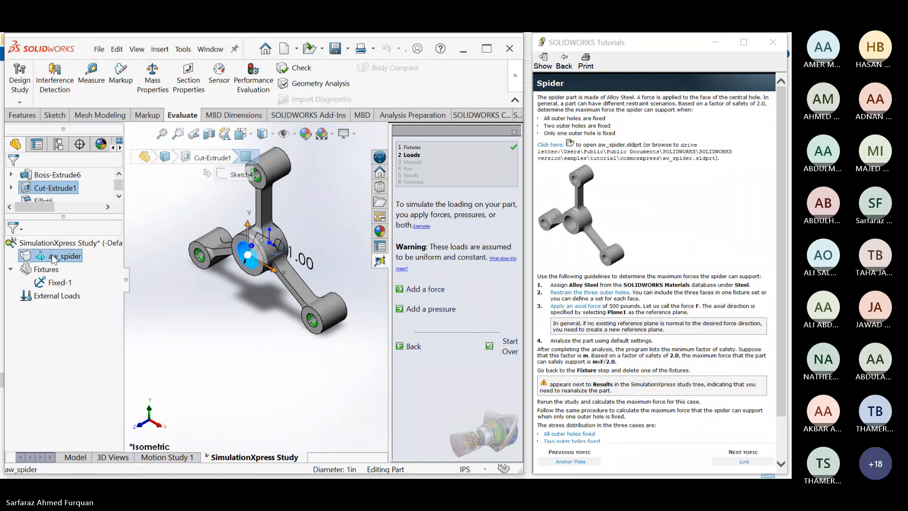
click(425, 289)
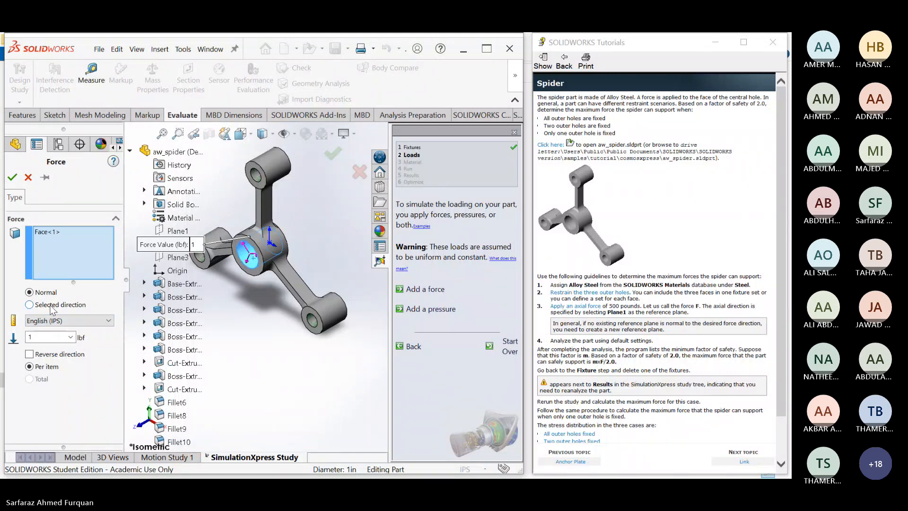
click(51, 305)
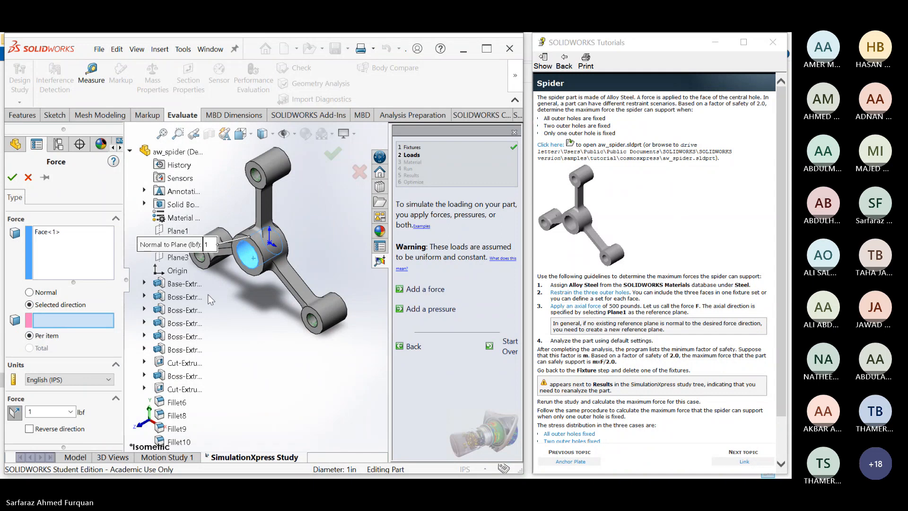
click(175, 236)
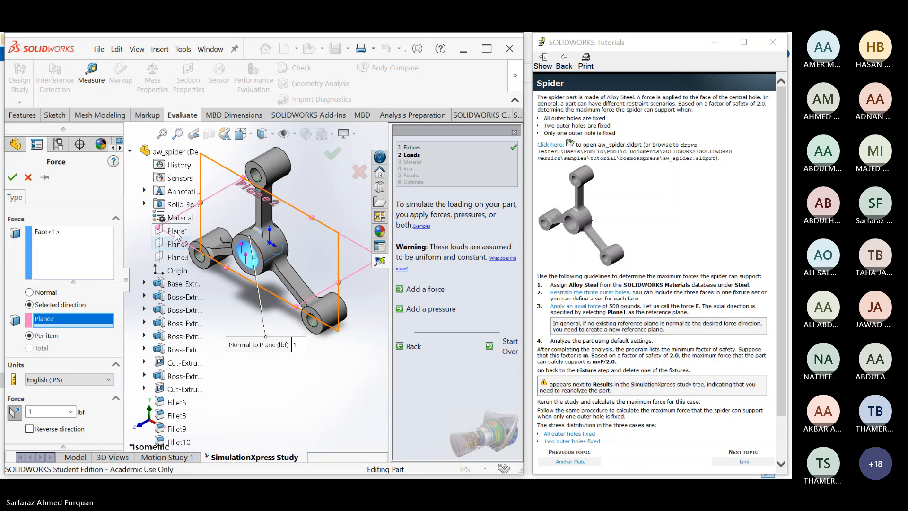
click(175, 231)
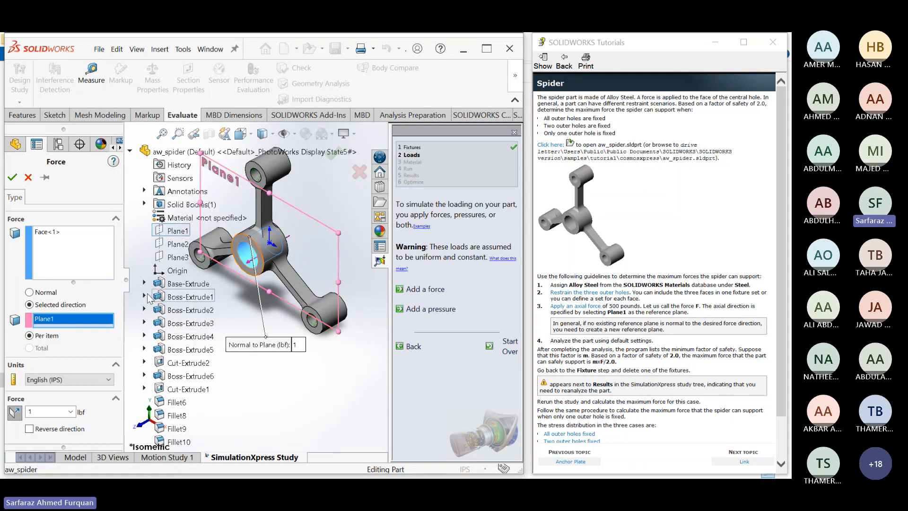
double_click(47, 410)
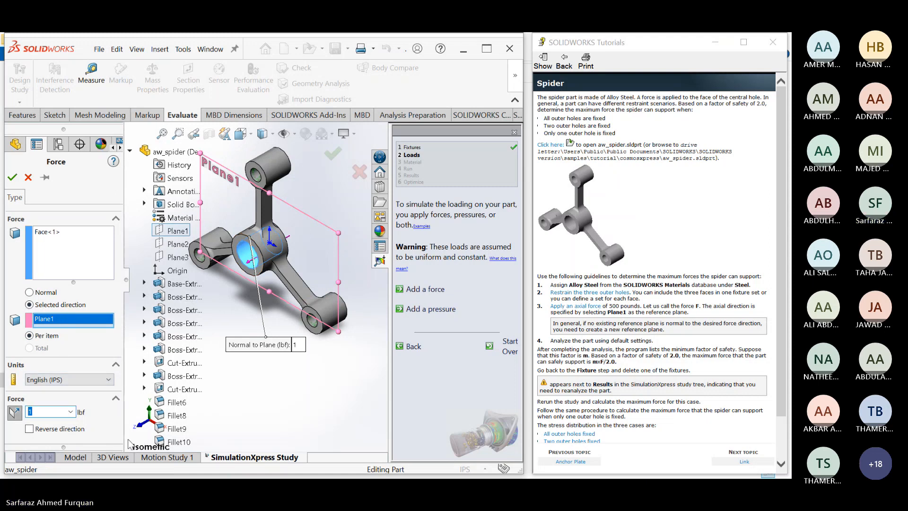
text(500)
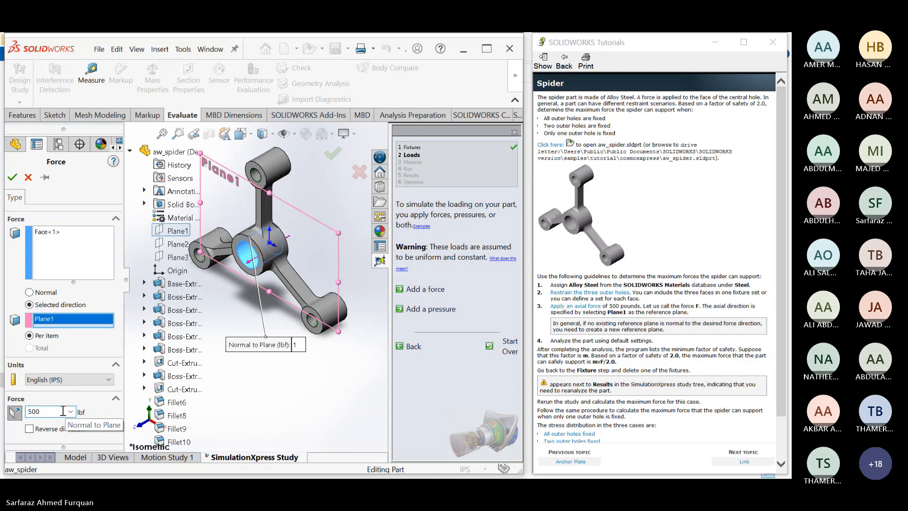
click(13, 177)
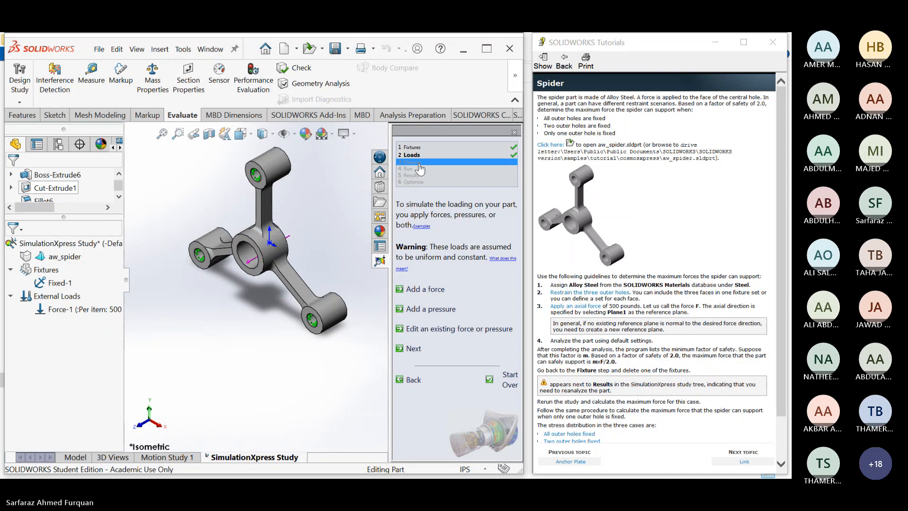
- Assign Alloy Steel from the SOLIDWORKS Materials steel library to the spider part
click(415, 349)
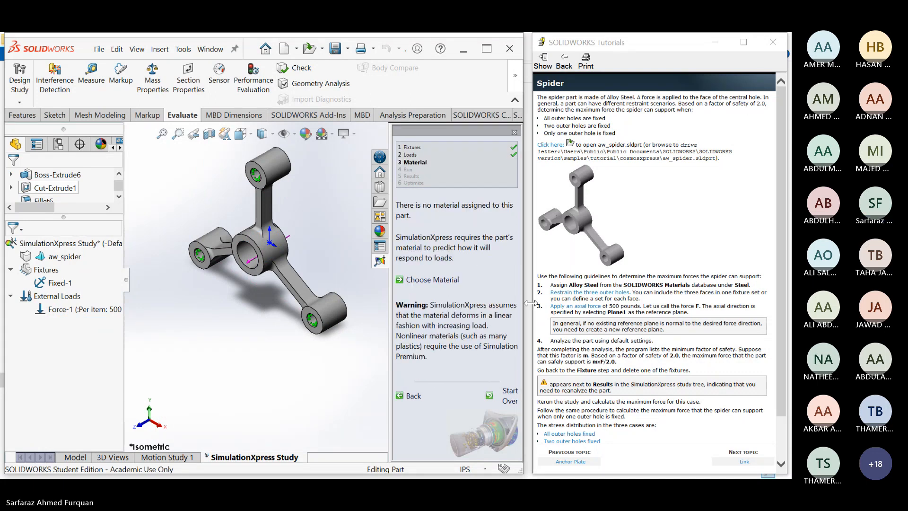
click(432, 280)
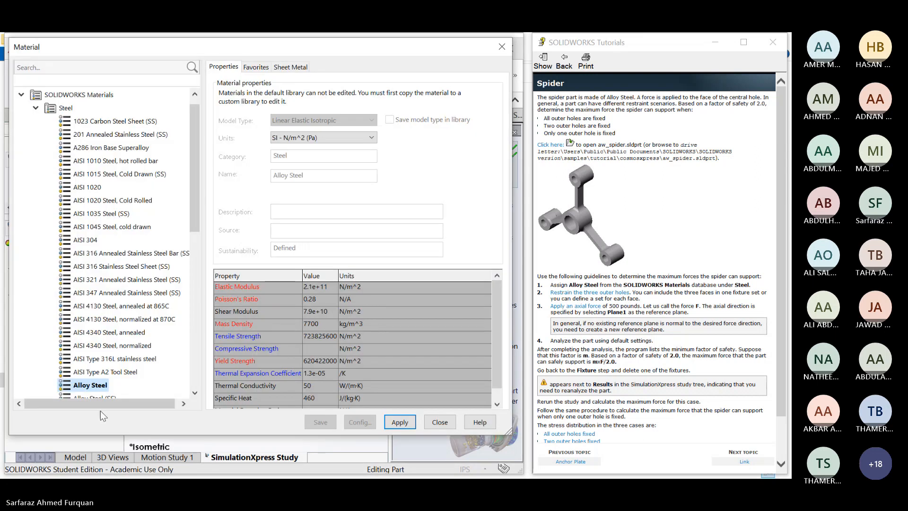
click(399, 422)
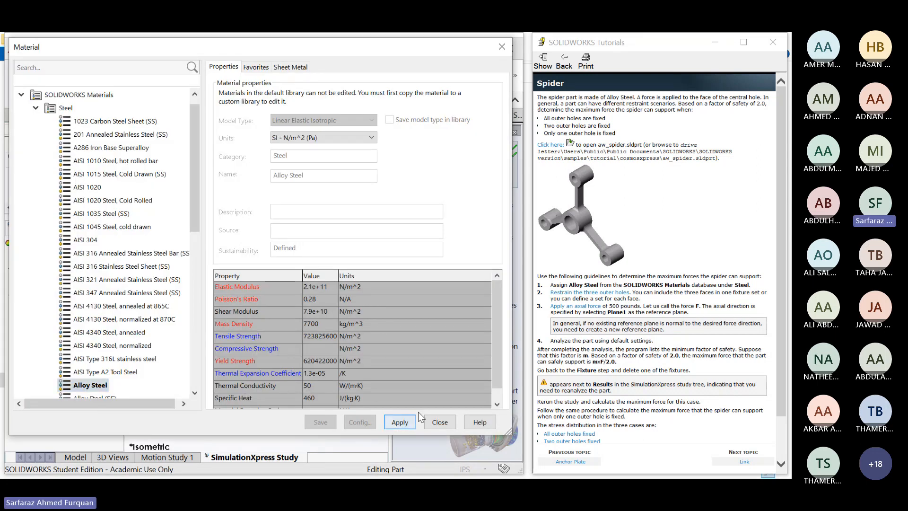
click(431, 422)
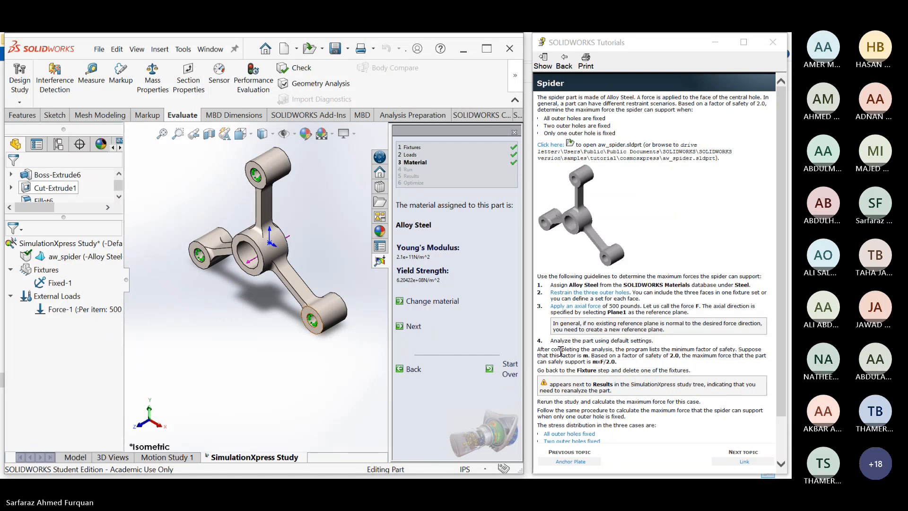
- Run the simulation with default settings, stop the deformation animation, and accept the deformation to continue to the results
click(413, 327)
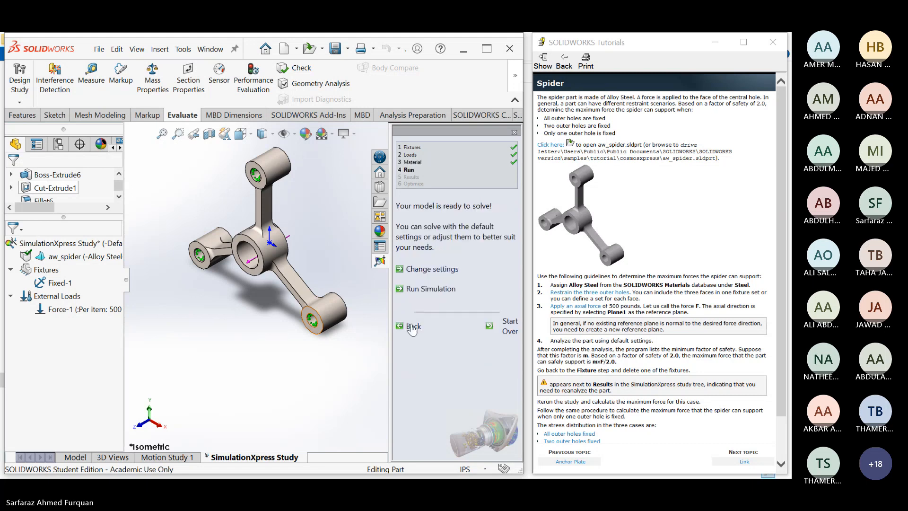
click(425, 289)
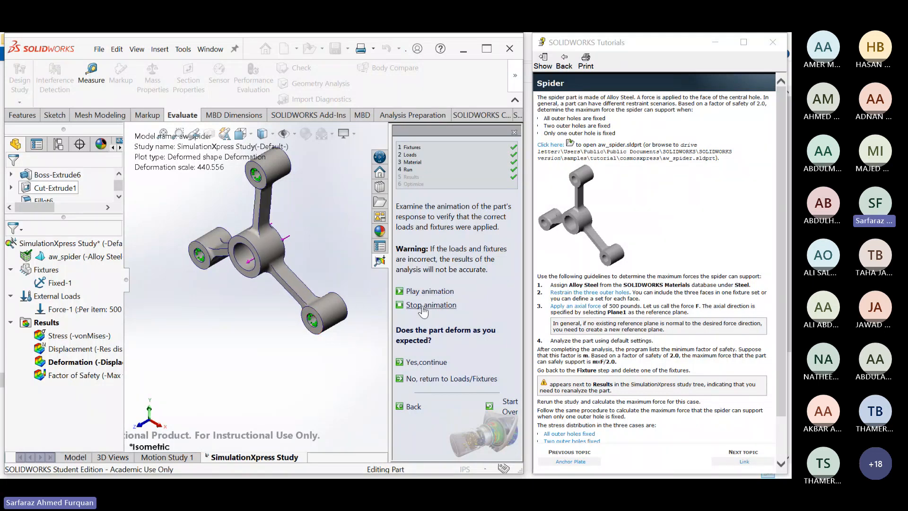
click(422, 306)
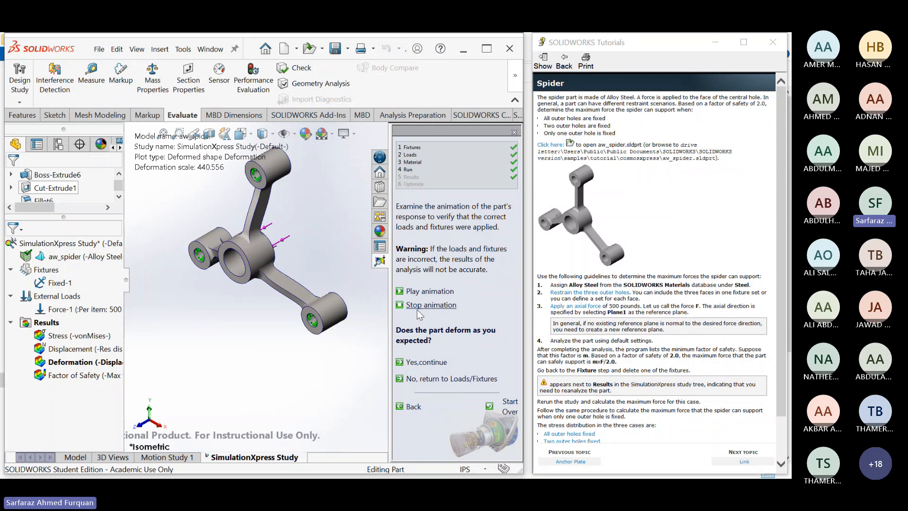
click(424, 362)
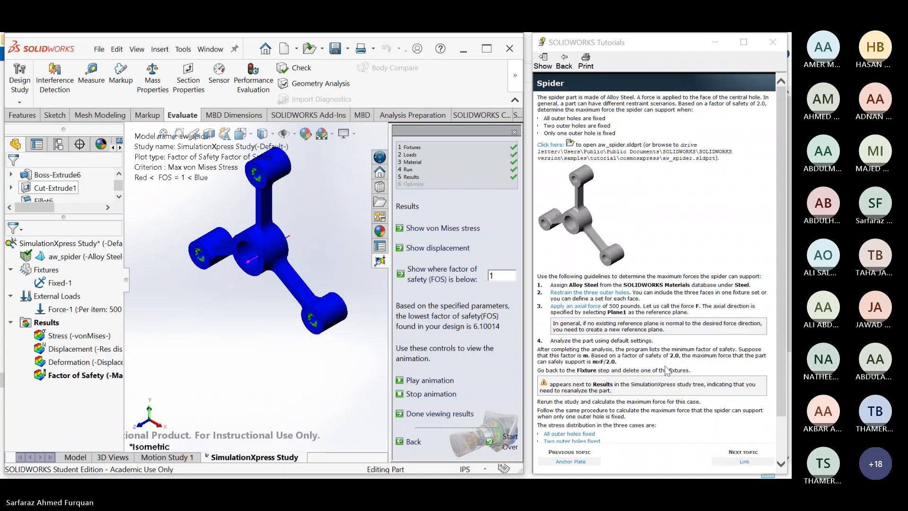
- Display the von Mises stress plot for the case with all three outer holes fixed and examine its distribution
scroll(667, 370, down, 2)
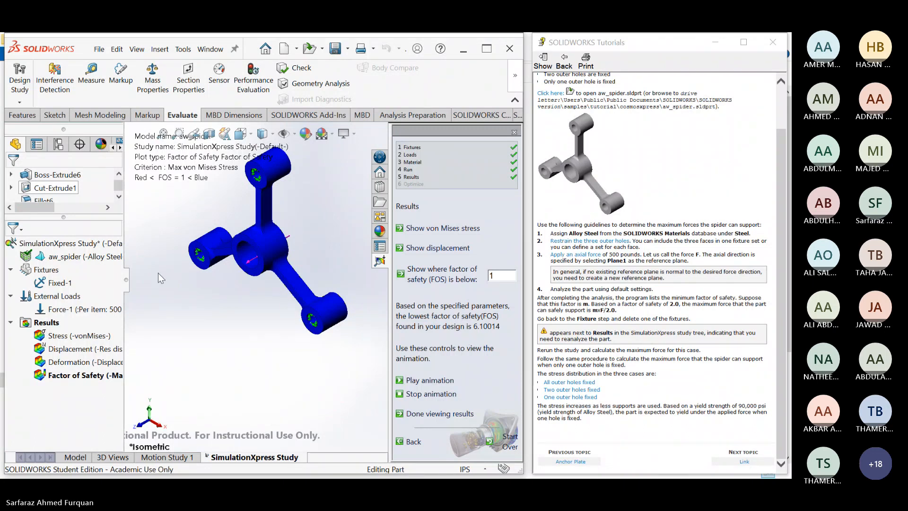
double_click(57, 335)
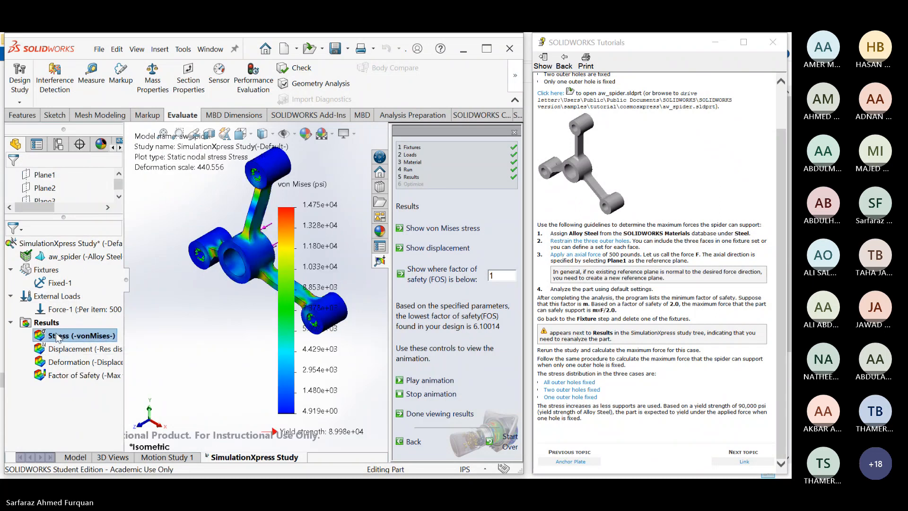
scroll(246, 251, up, 1)
scroll(264, 256, up, 2)
scroll(265, 256, down, 2)
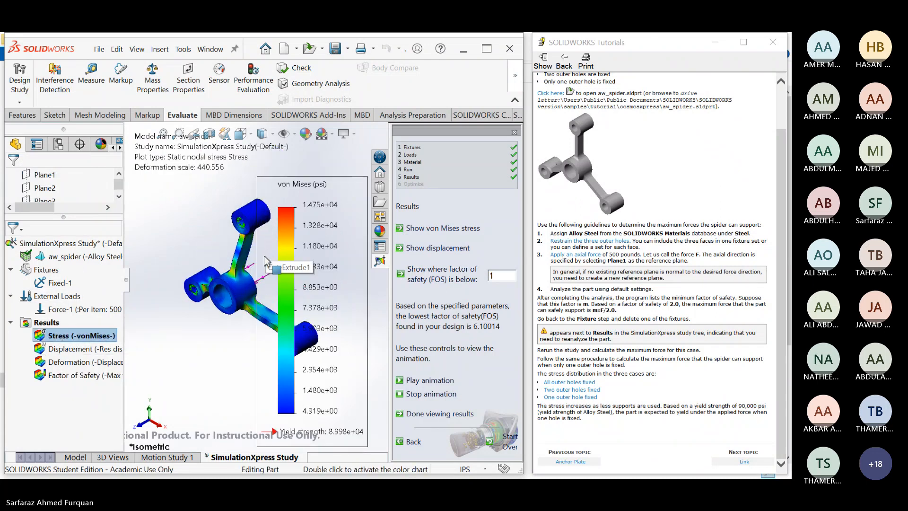
scroll(264, 257, down, 4)
scroll(263, 287, up, 5)
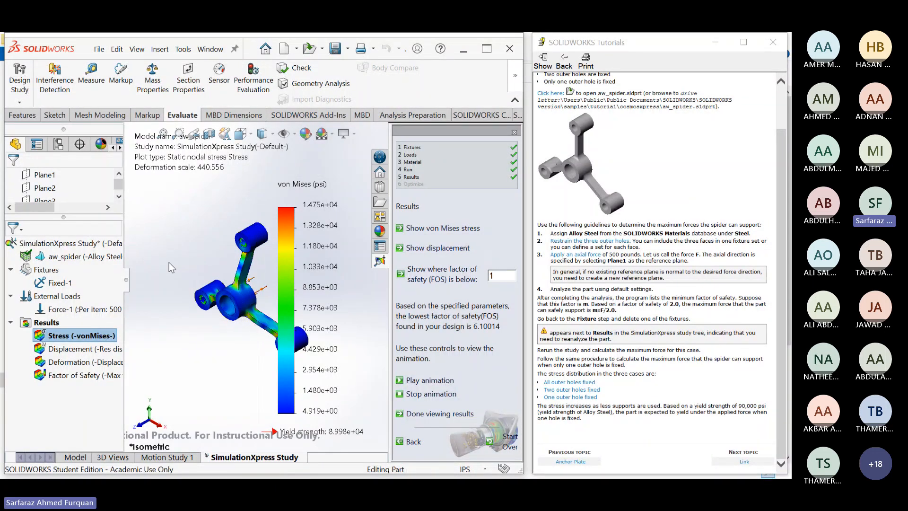
- Return to the fixtures stage and remove the lower-right arm's hole face from the fixed-geometry fixture
click(419, 149)
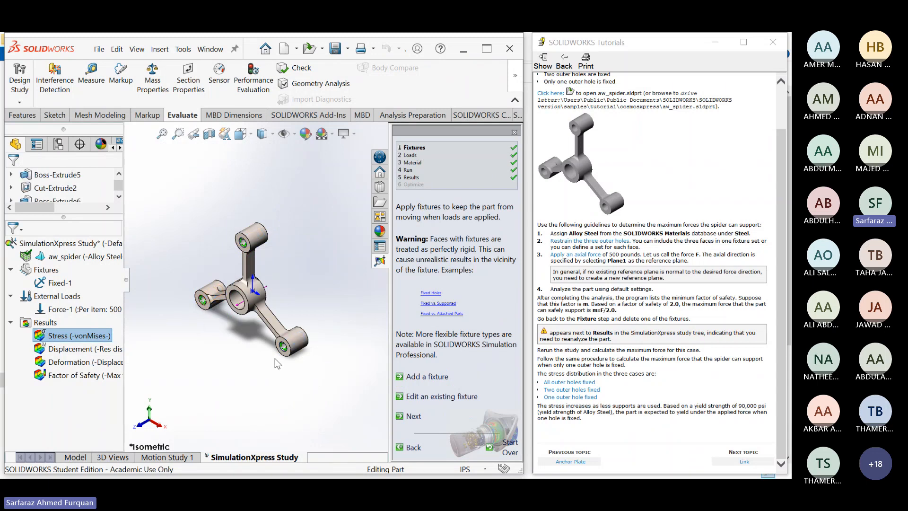
double_click(74, 281)
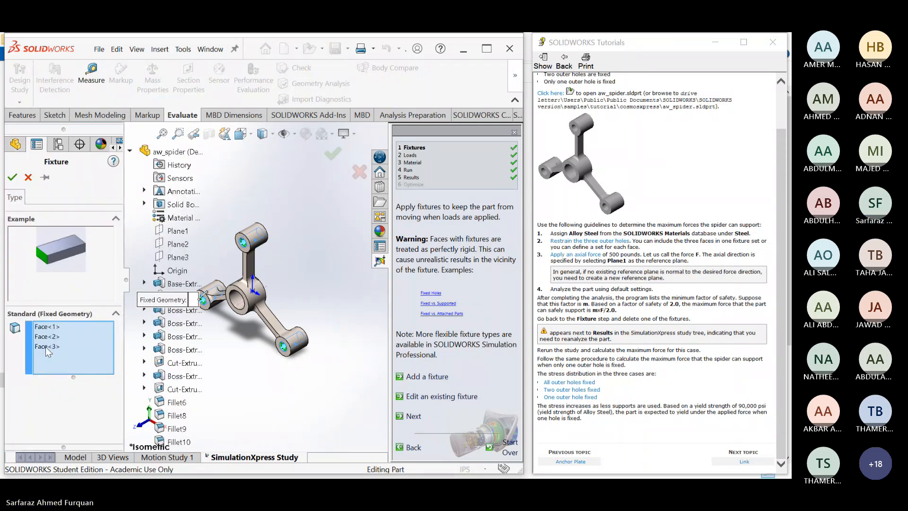
right_click(47, 349)
click(68, 372)
click(15, 178)
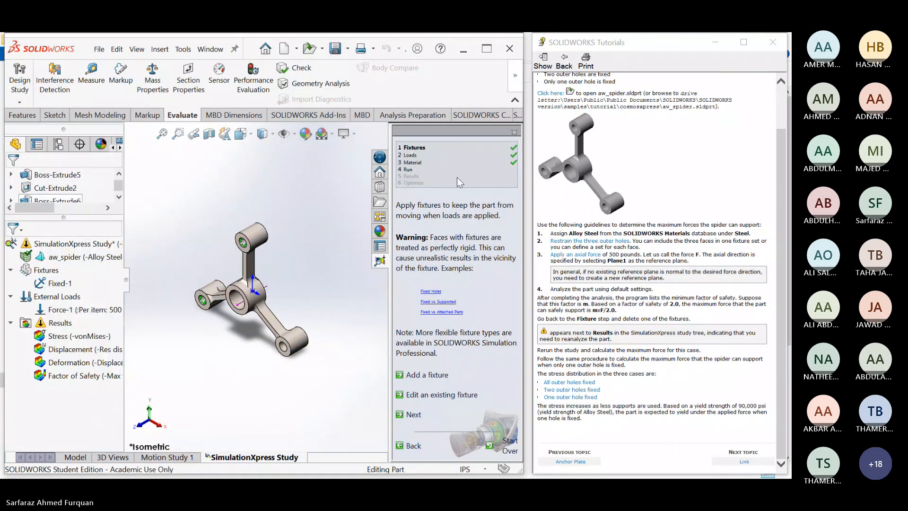
- Rerun the simulation with two outer holes fixed, and play the animation from the results stage
click(427, 169)
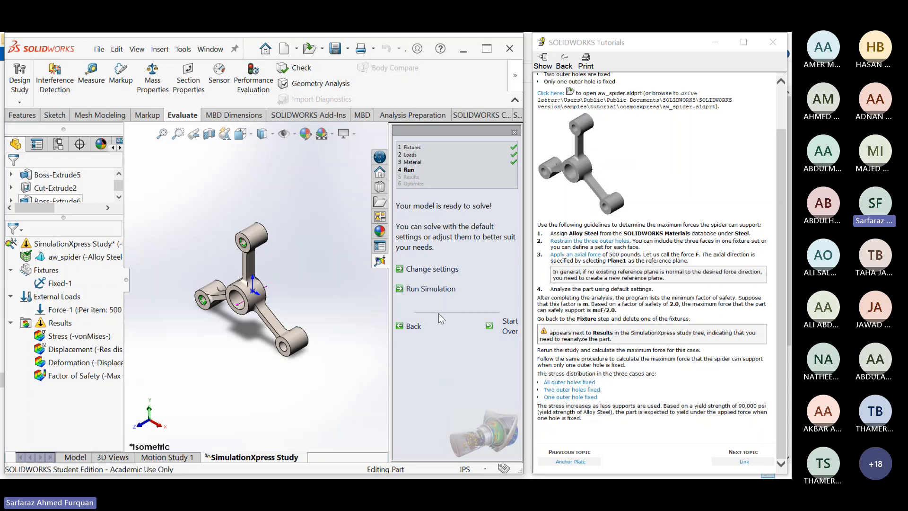
click(427, 290)
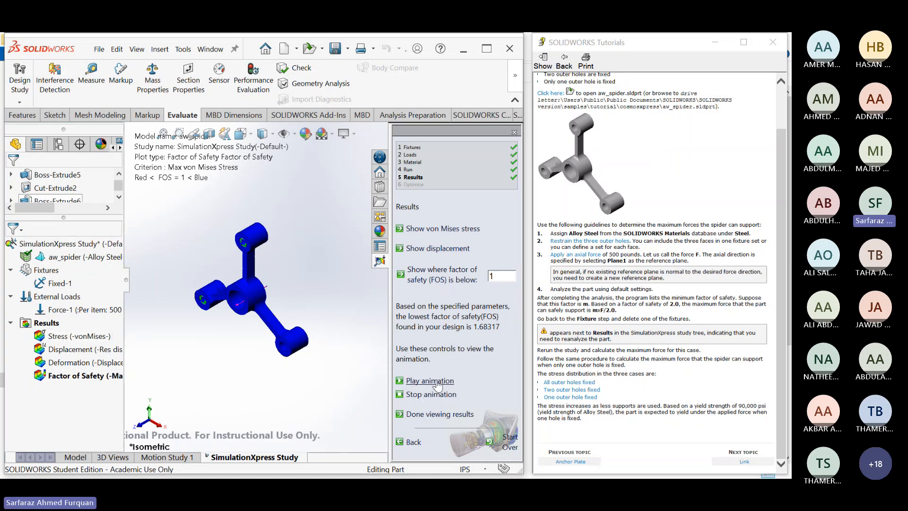
click(437, 381)
click(333, 286)
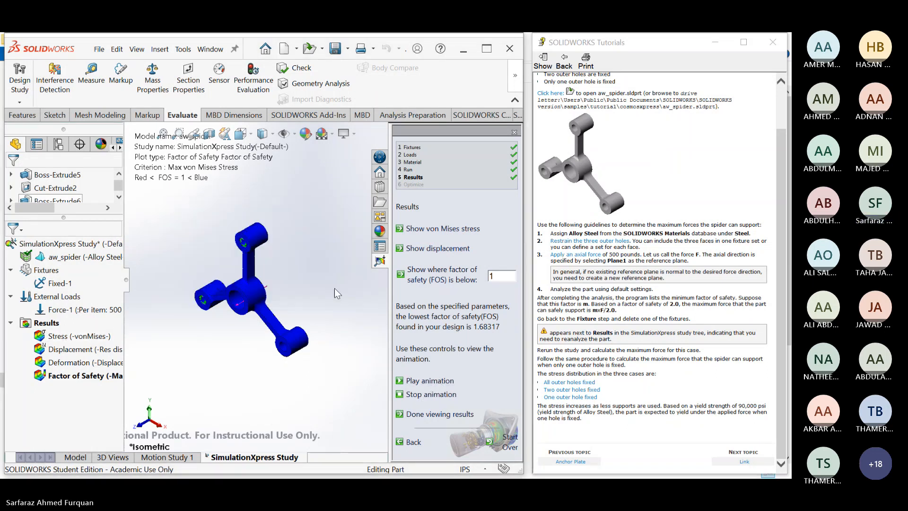
- Show the von Mises stress plot for the two-hole case, animate it, and close the animation
click(71, 336)
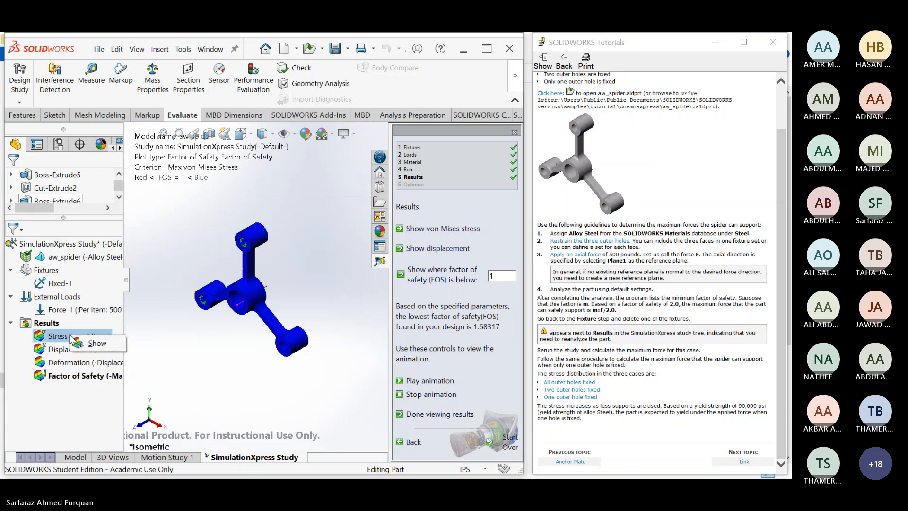
click(78, 341)
right_click(74, 334)
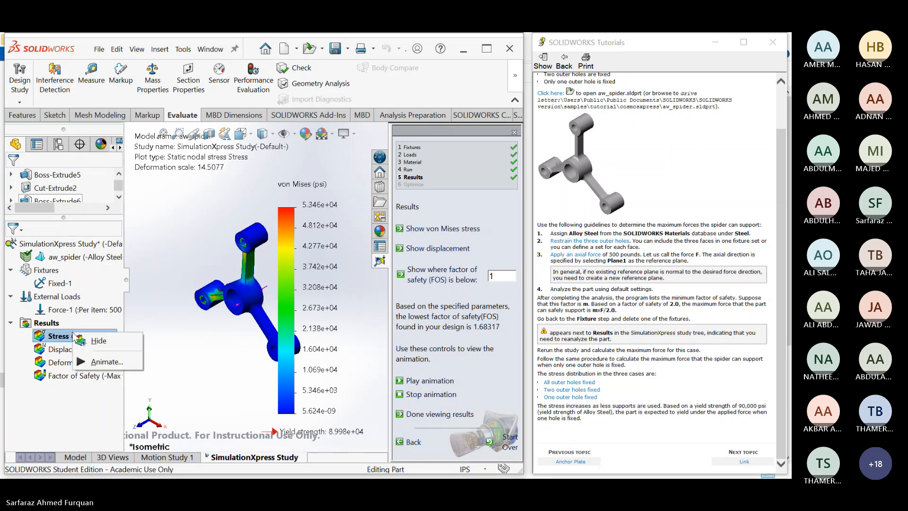
click(102, 362)
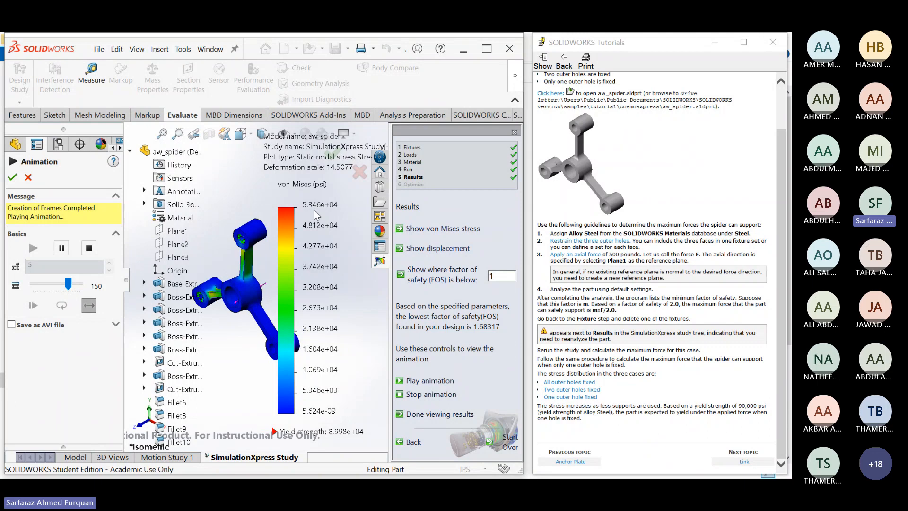
click(29, 178)
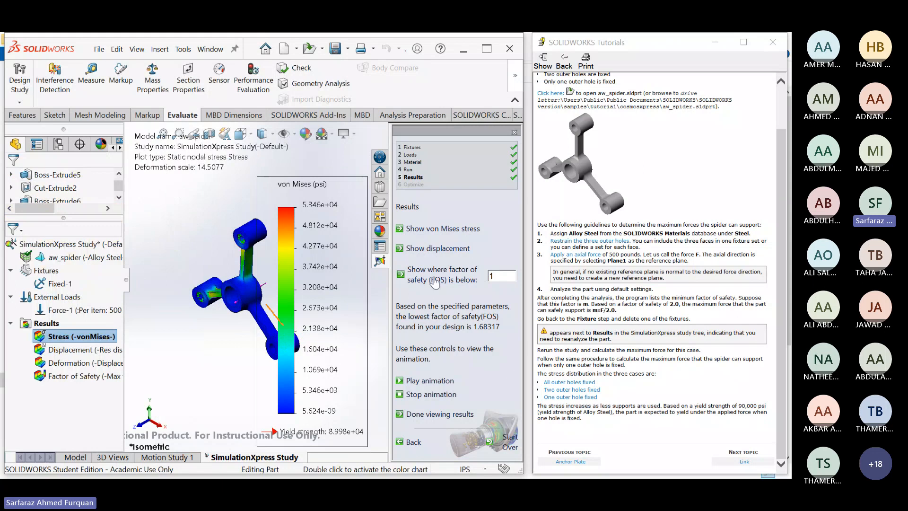
- Return to the fixtures stage and remove the left arm's hole face from the fixed-geometry fixture
click(412, 148)
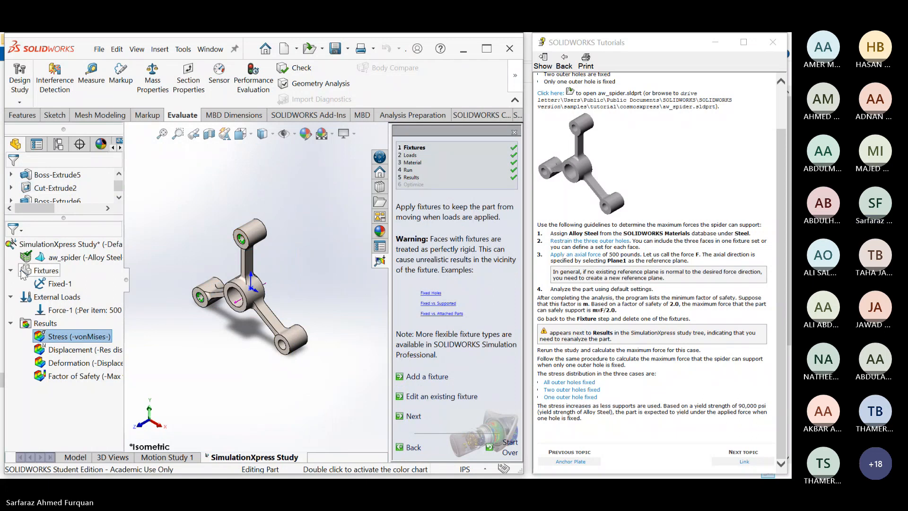
right_click(56, 283)
click(80, 287)
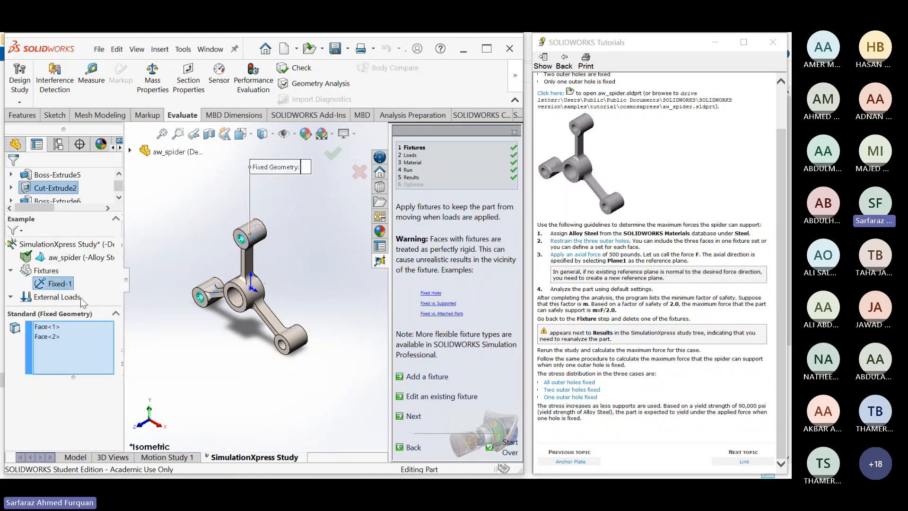
click(47, 335)
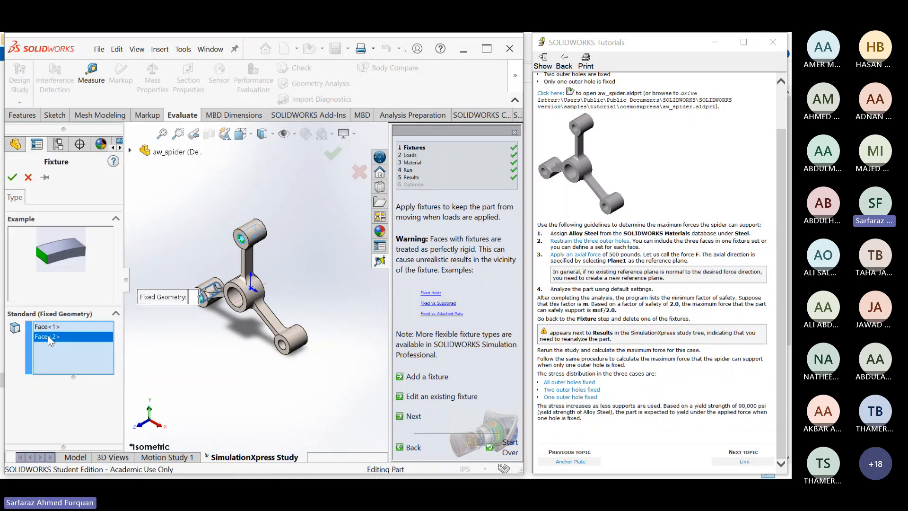
right_click(54, 336)
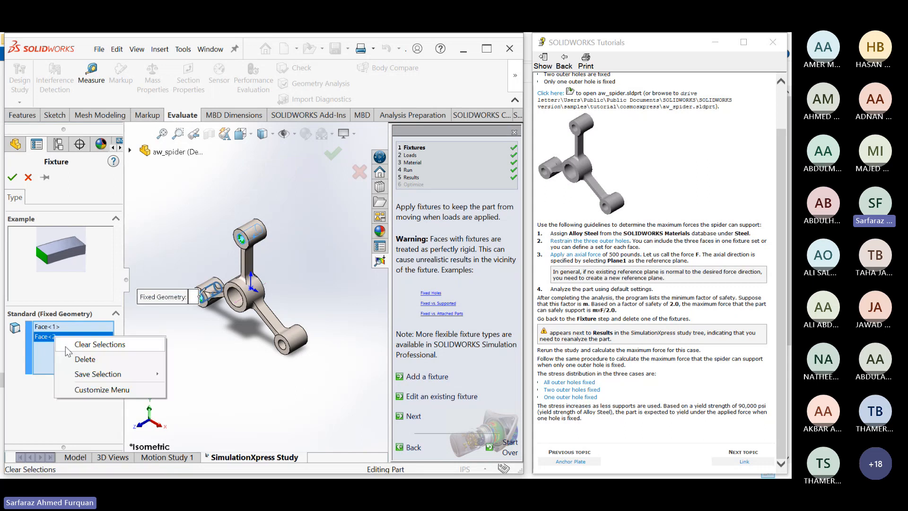
click(88, 358)
click(13, 176)
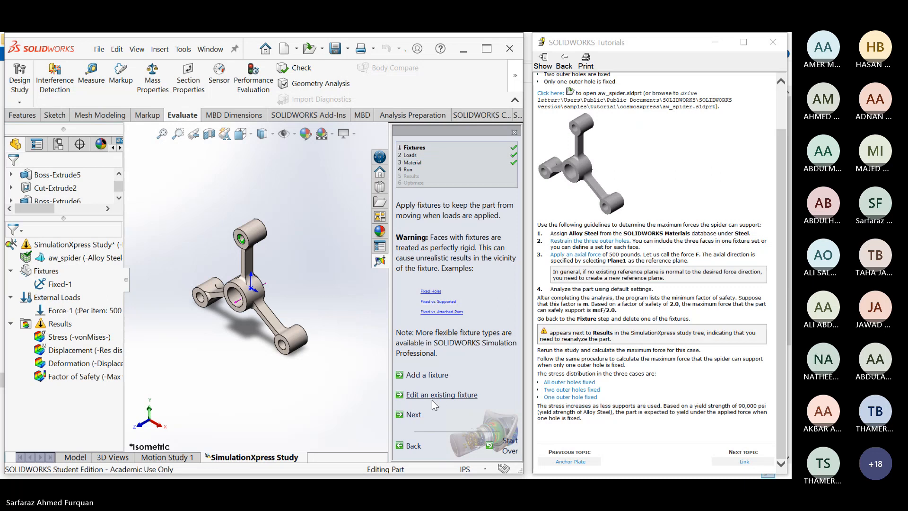
- Proceed past the fixtures to the run stage and rerun the simulation with only the upper arm's hole fixed
click(413, 415)
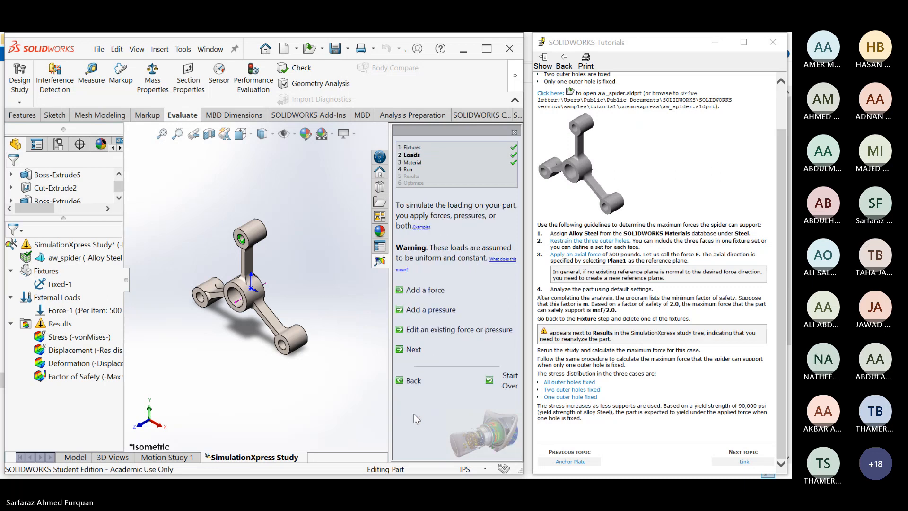
click(433, 173)
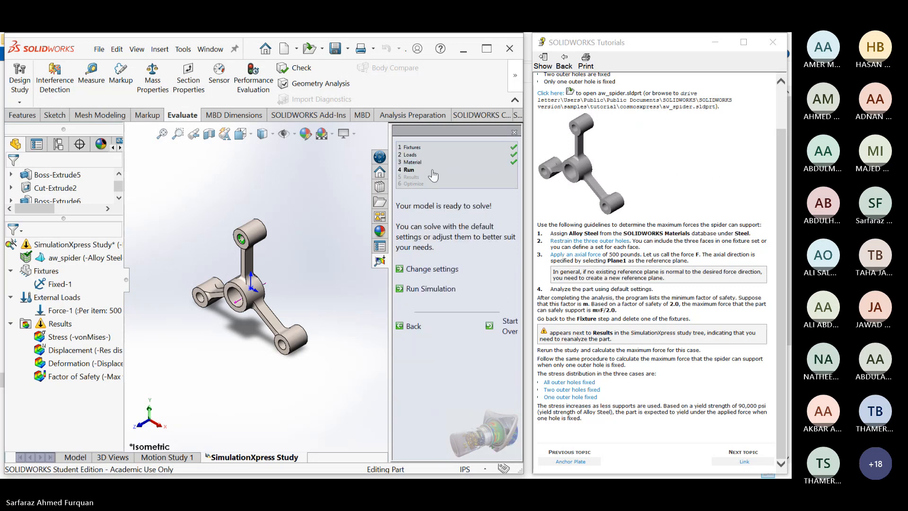
click(430, 289)
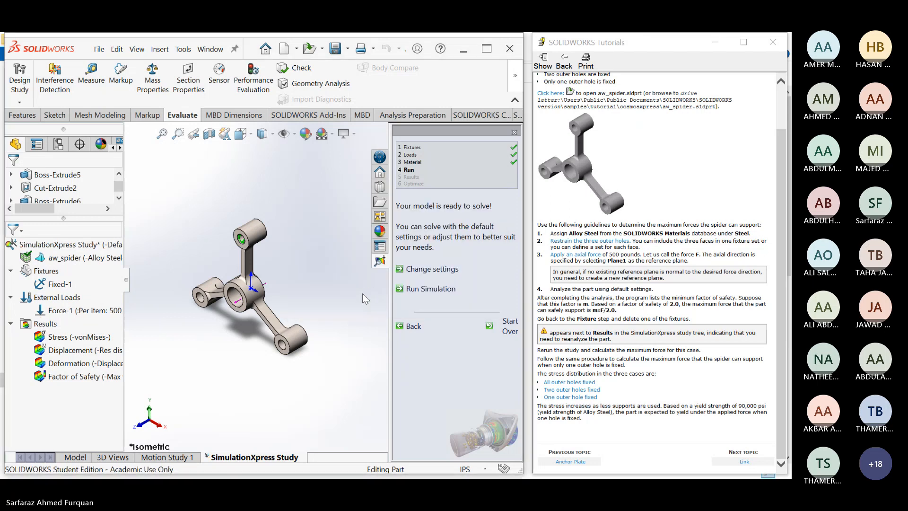
- Show the von Mises stress plot for the one-hole case, animate it to examine the upper arm, and close the animation
double_click(95, 336)
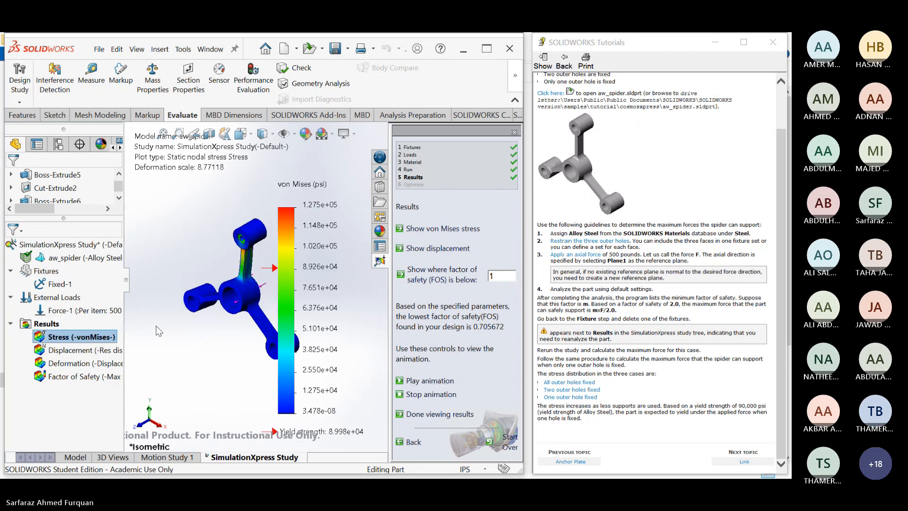
right_click(61, 338)
click(90, 365)
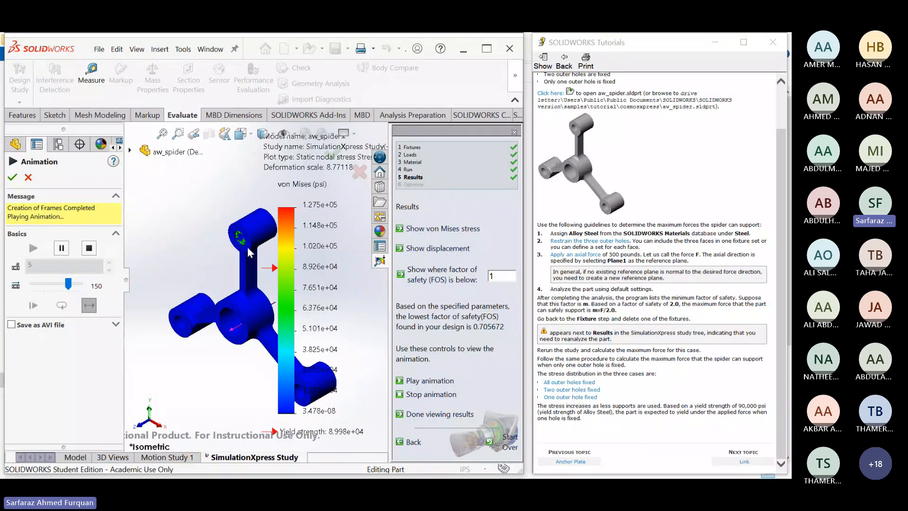
scroll(248, 247, down, 5)
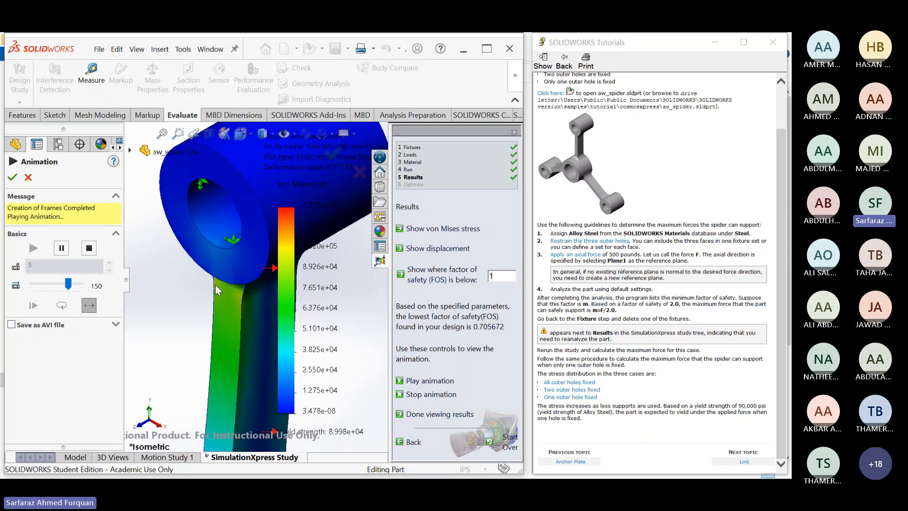
scroll(219, 289, up, 6)
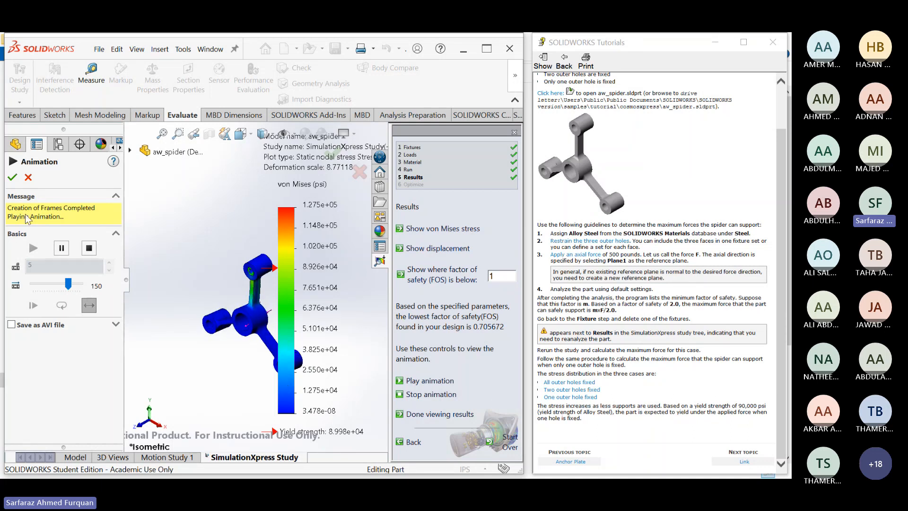
click(27, 177)
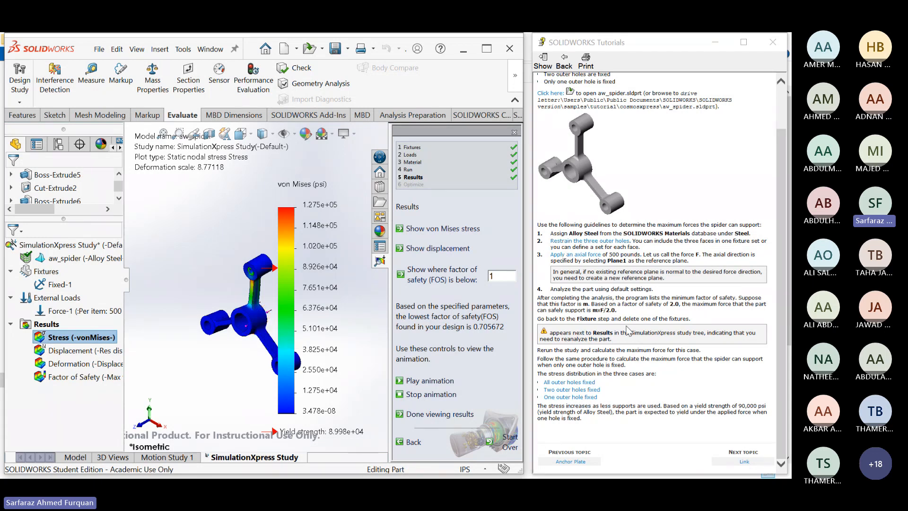
- Go to the Link tutorial topic and open its aw_link.sldprt part, allowing the ActiveX interaction and saving the SimulationXpress data
click(743, 462)
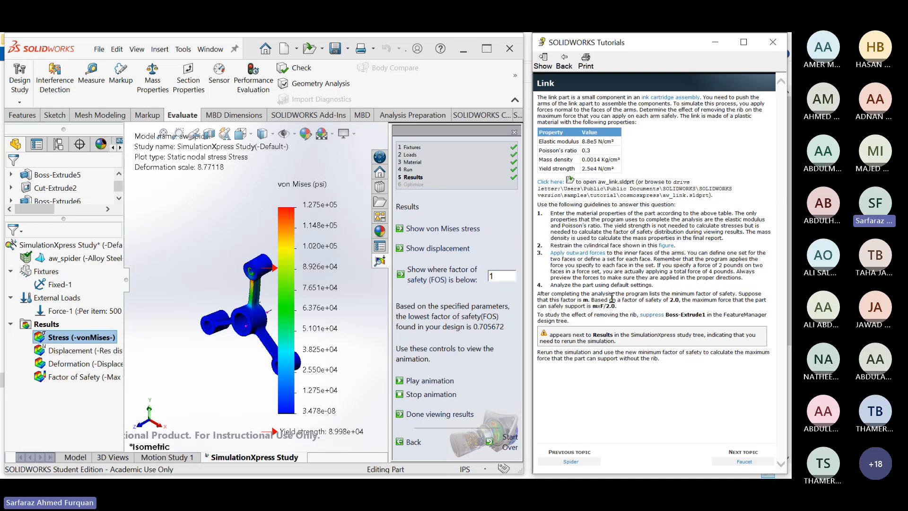
click(550, 181)
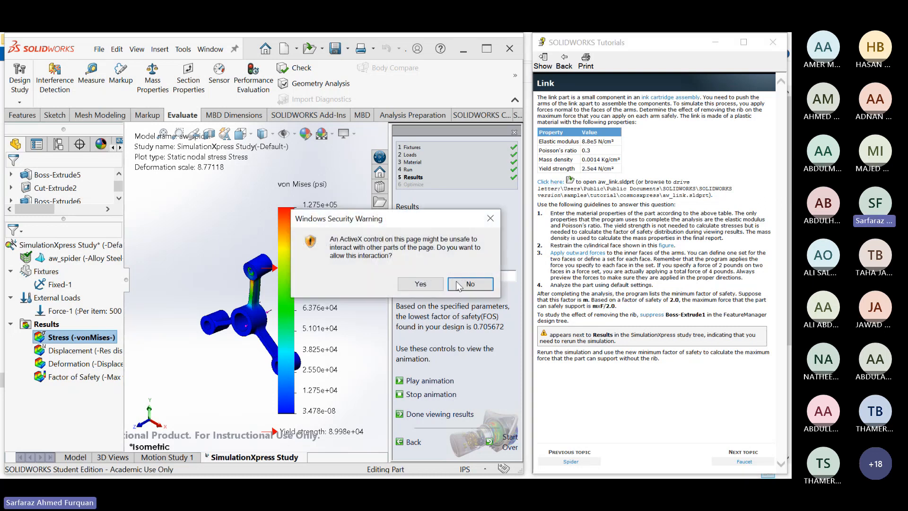
click(415, 283)
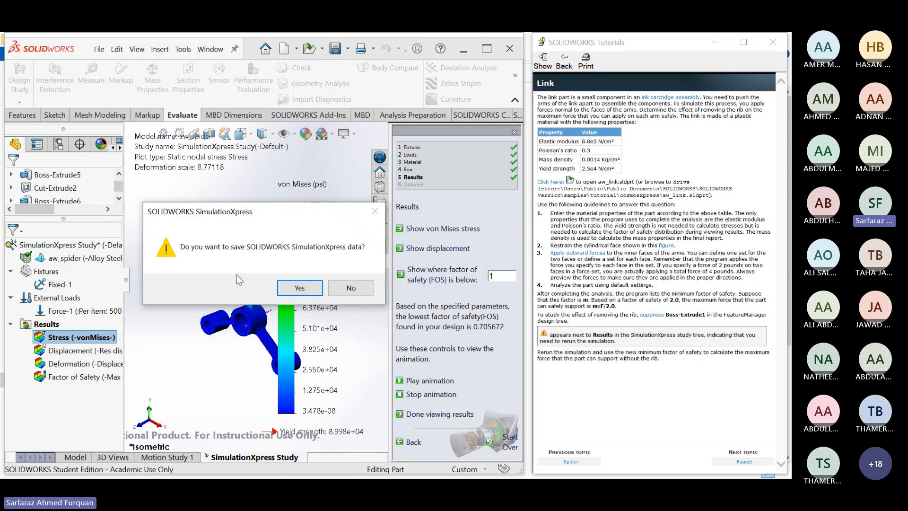
click(321, 290)
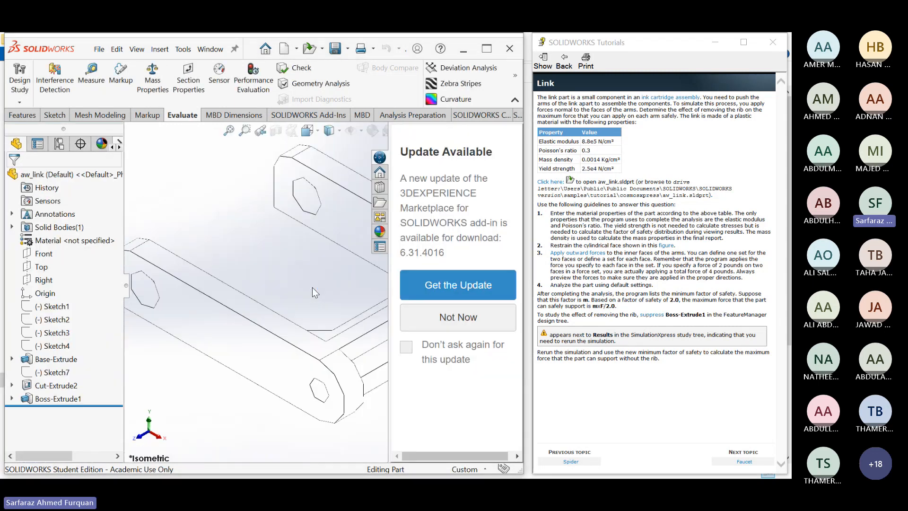
scroll(317, 265, up, 4)
scroll(365, 272, down, 3)
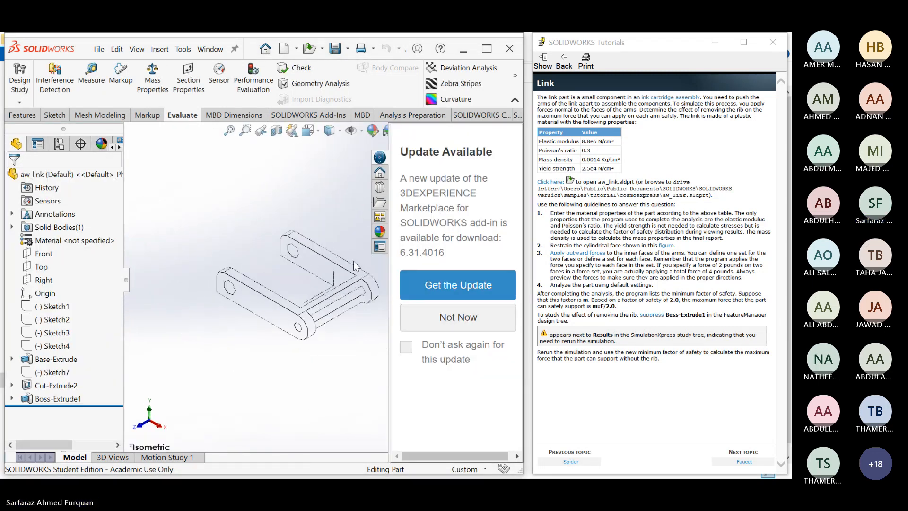
click(316, 211)
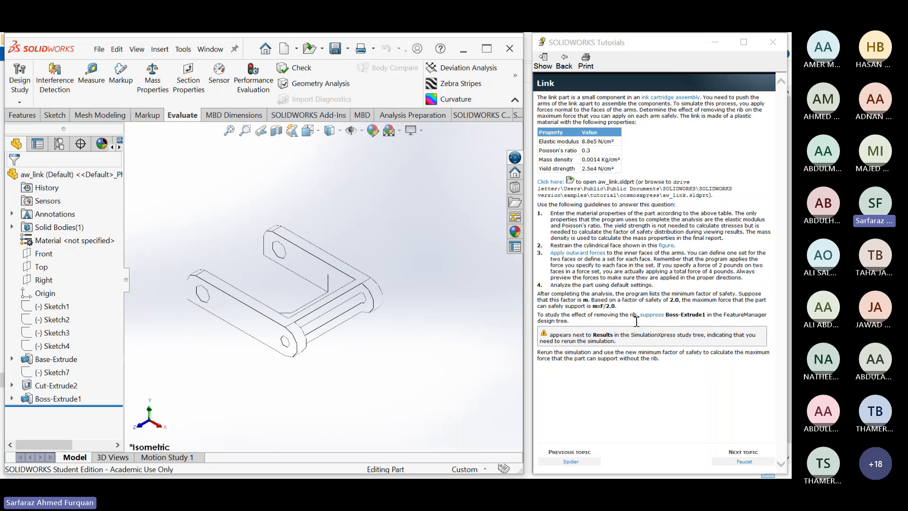
- Look over the Faucet tutorial topic and return to the Link topic
click(749, 462)
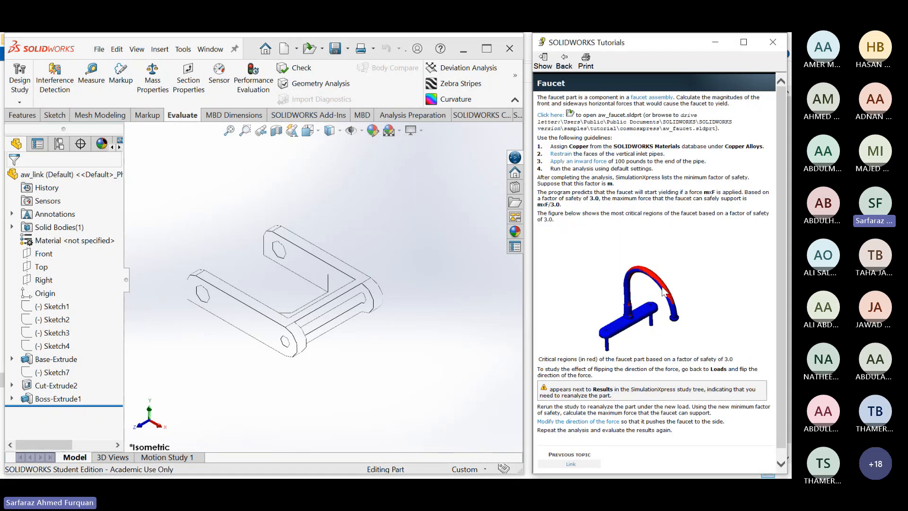
click(571, 464)
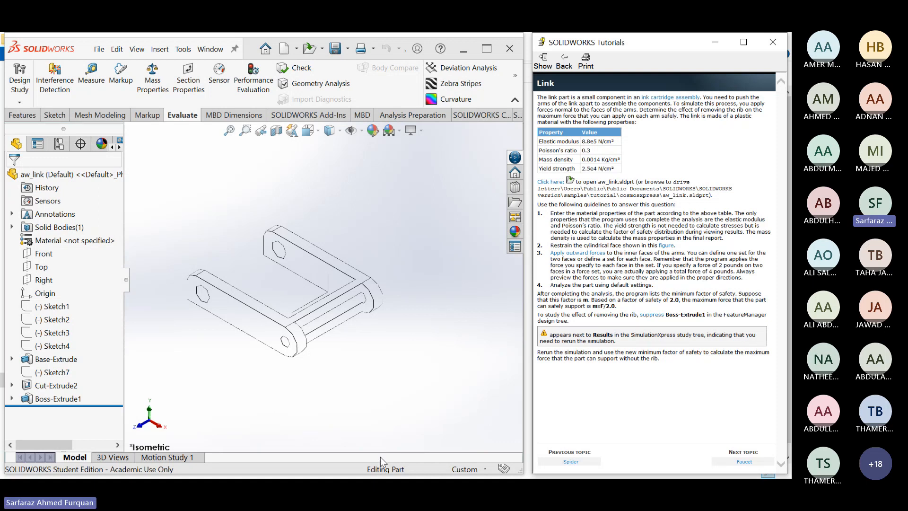
- Switch to the Microsoft Teams meeting, check the meeting chat, and return to SOLIDWORKS
key(super)
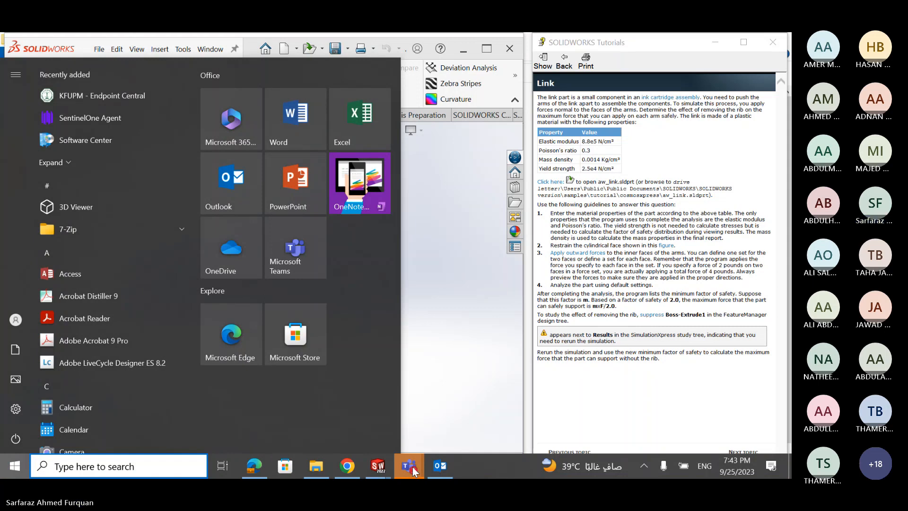
click(411, 468)
click(641, 56)
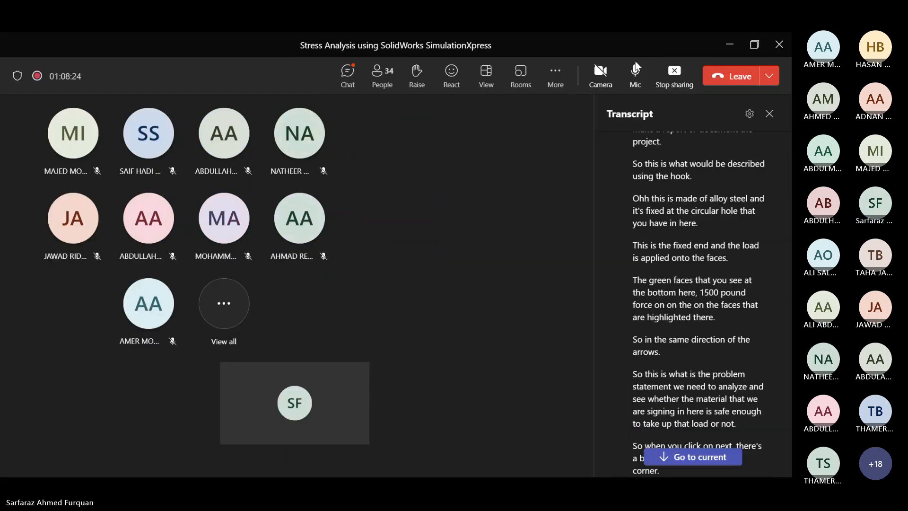
click(357, 87)
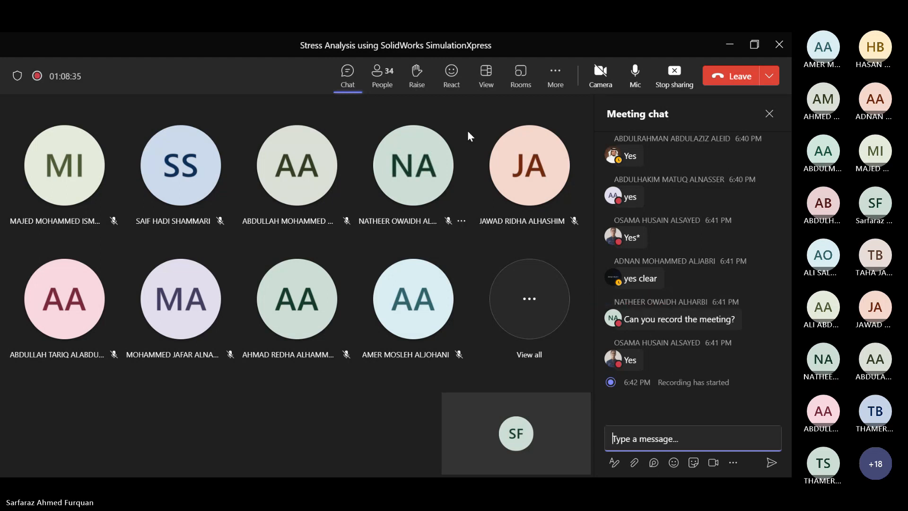
click(731, 47)
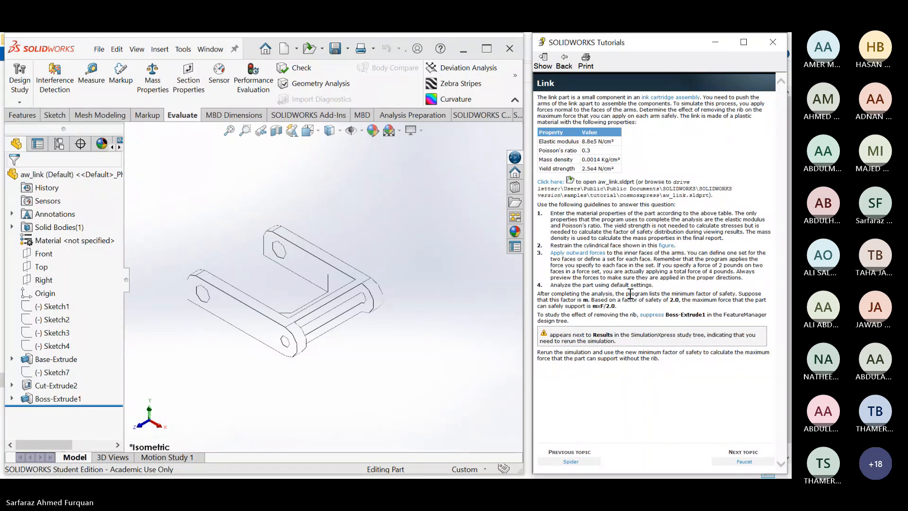
- Activate the SOLIDWORKS Simulation add-in for the current session
click(431, 277)
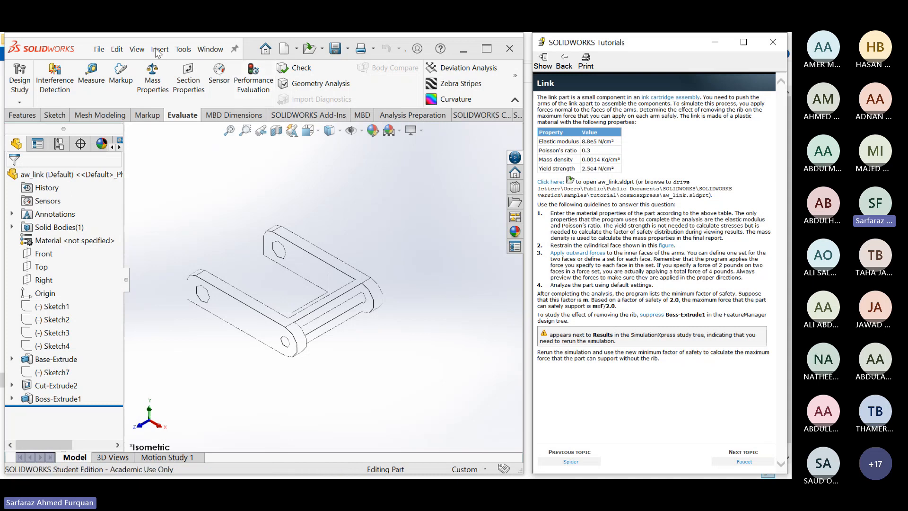
click(183, 49)
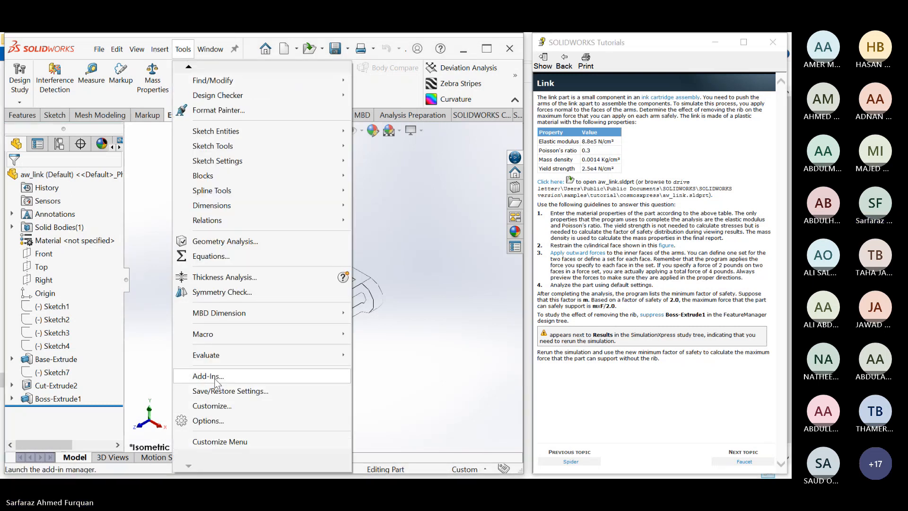
click(210, 375)
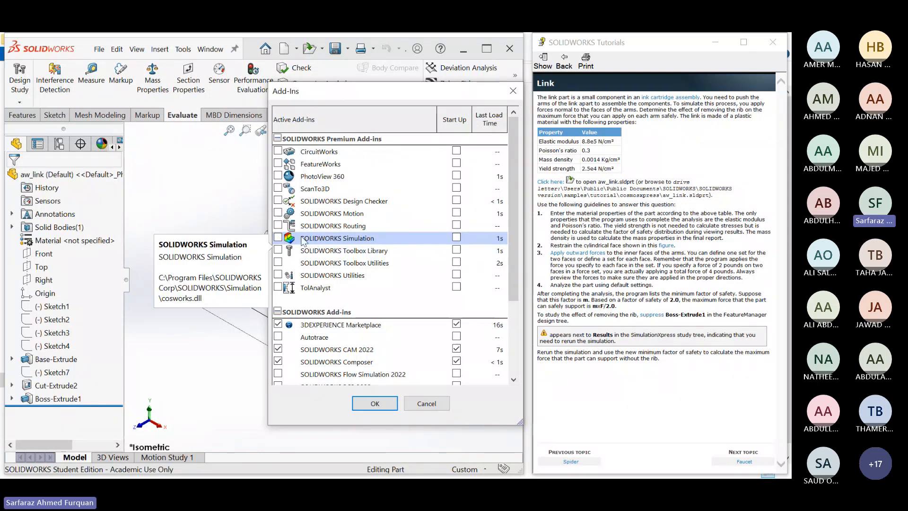
click(278, 237)
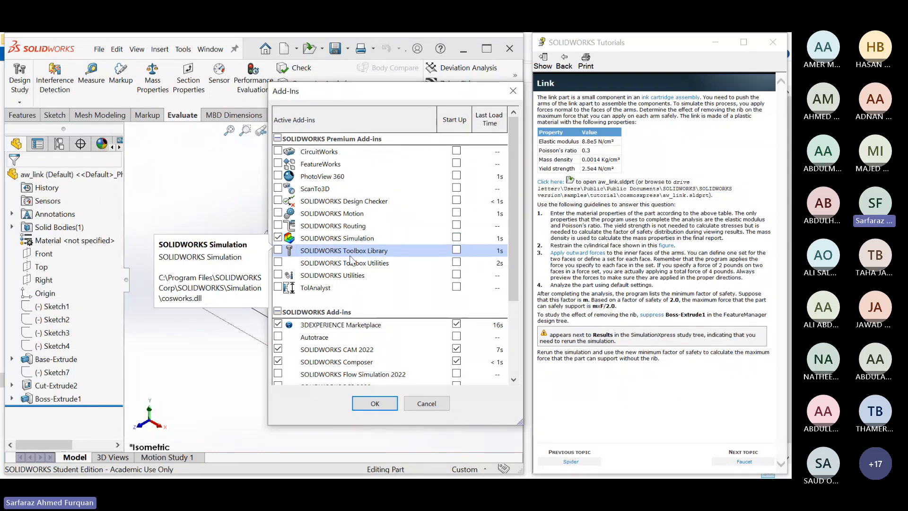
click(375, 403)
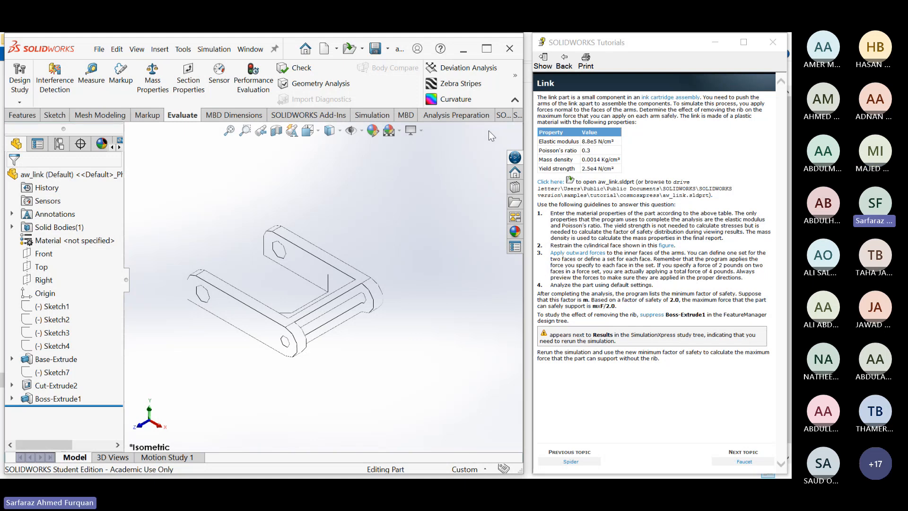
- Start a new Simulation study for the link part and review the available general, design insight, advanced and specialized study types
click(503, 118)
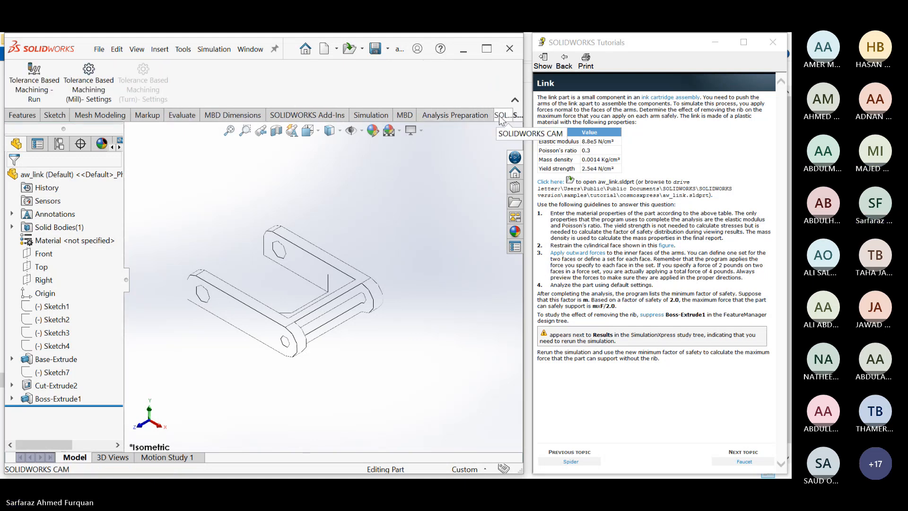
click(502, 115)
click(371, 115)
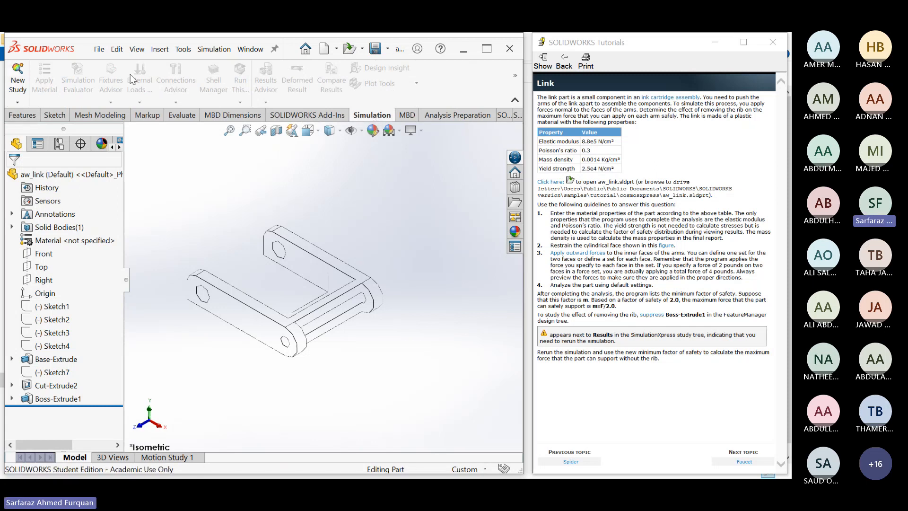
click(17, 102)
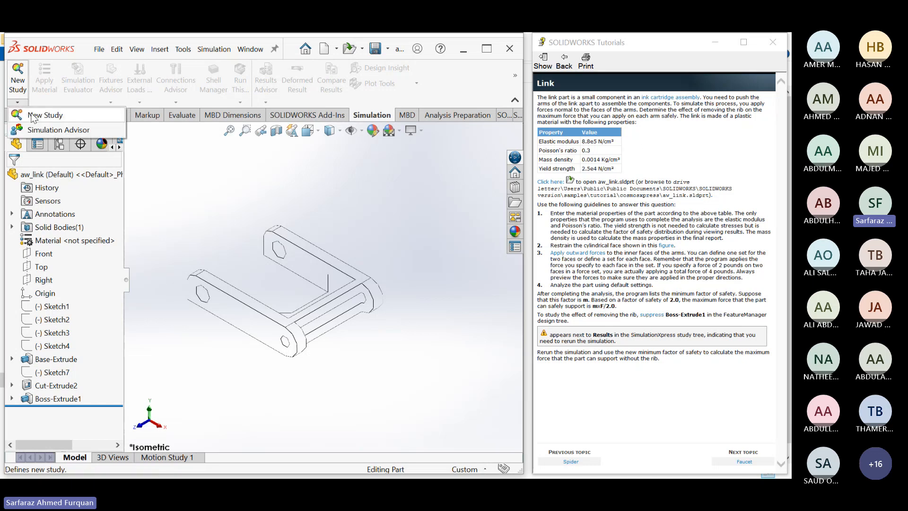
click(40, 115)
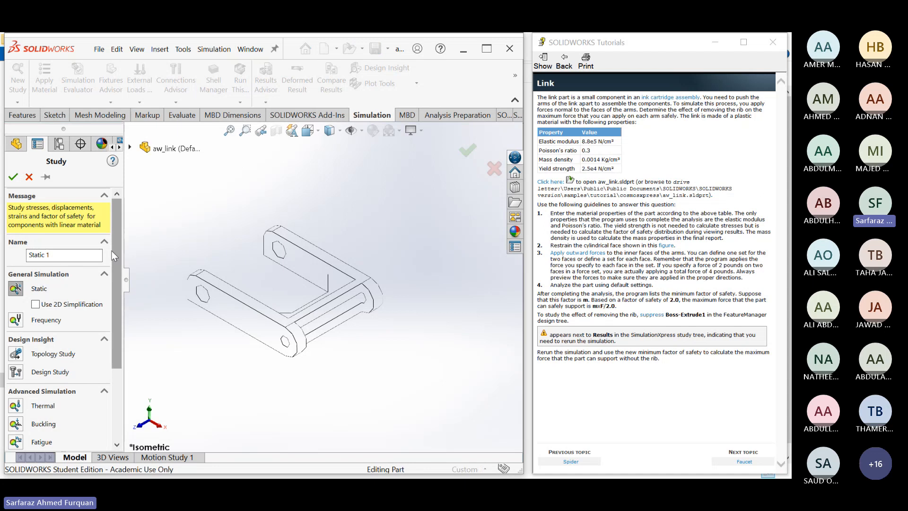
drag(115, 246, 113, 298)
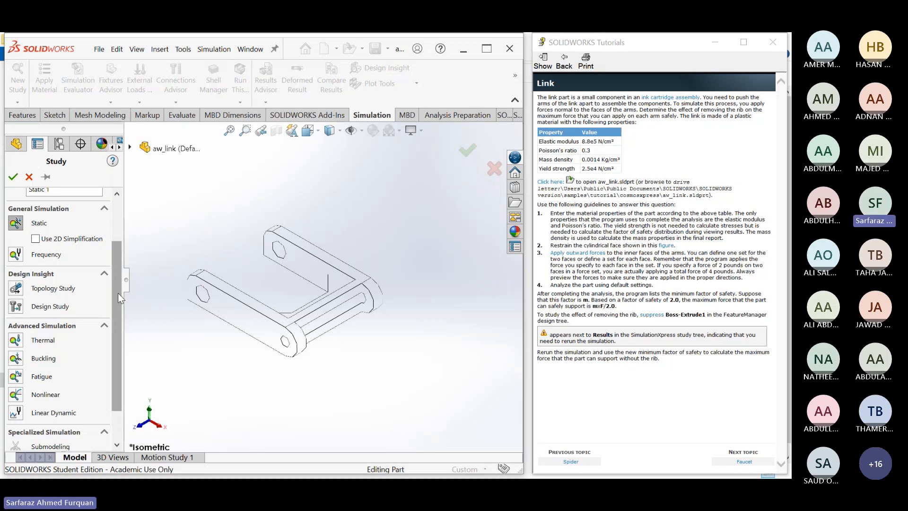
scroll(118, 293, down, 1)
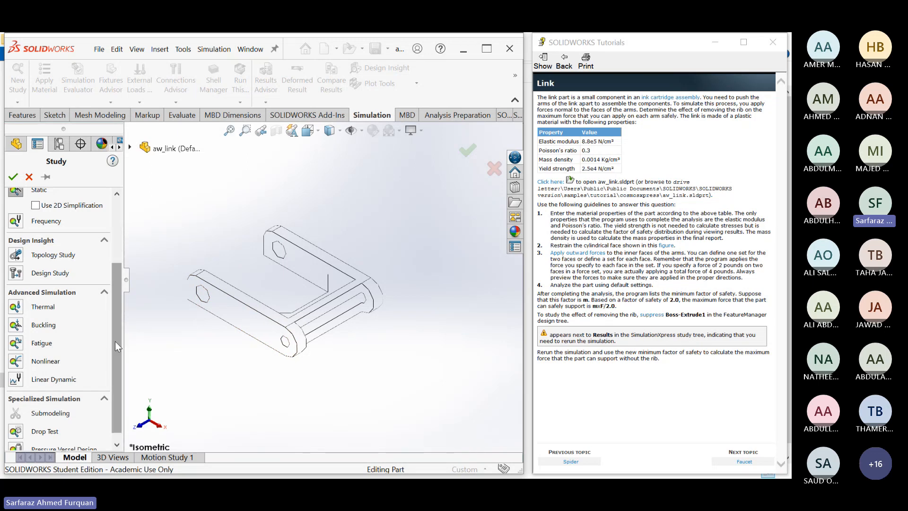
scroll(114, 364, down, 1)
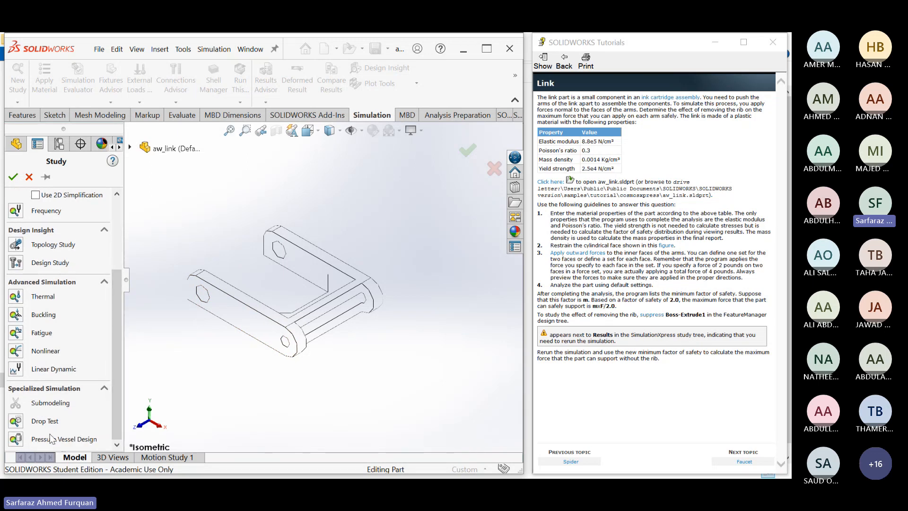
drag(117, 328, 112, 257)
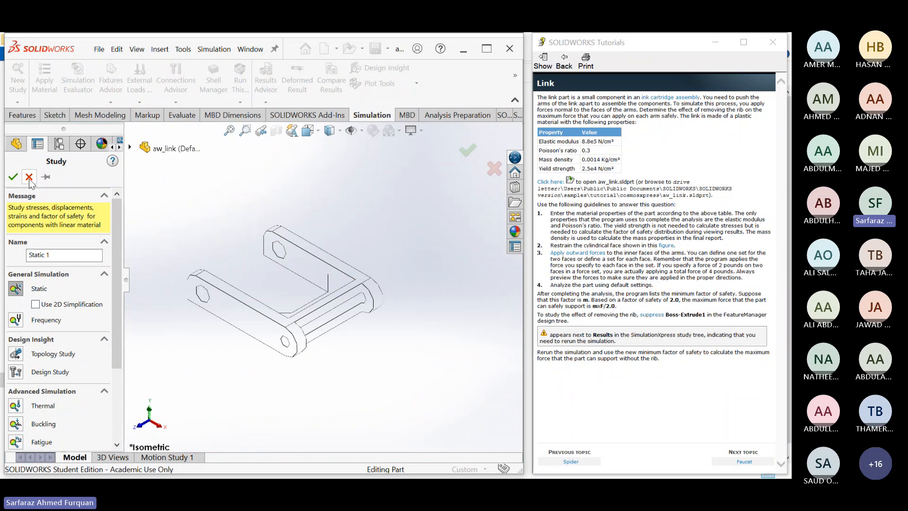
- Create the static study Static 1, enlarge the feature tree area, and look through the study's Connections, Fixtures, External Loads and Mesh entries
click(13, 177)
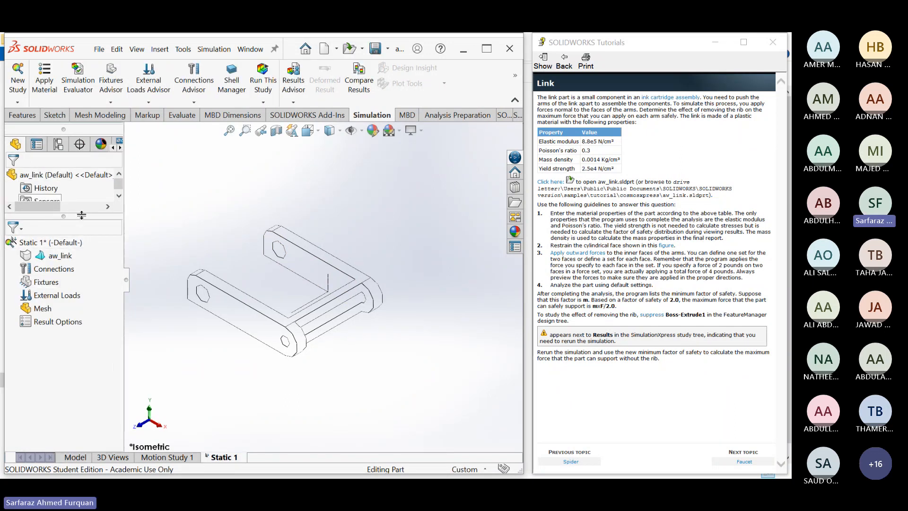
drag(82, 215, 81, 274)
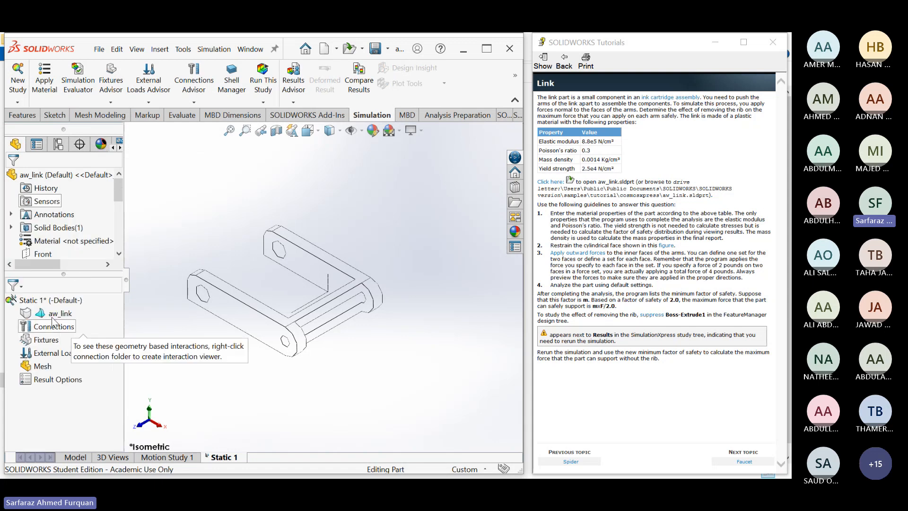
click(63, 327)
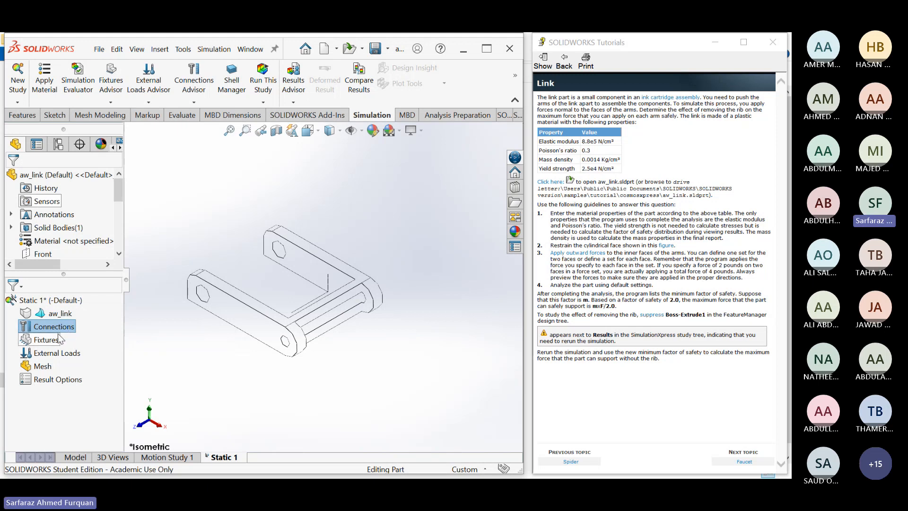
click(59, 339)
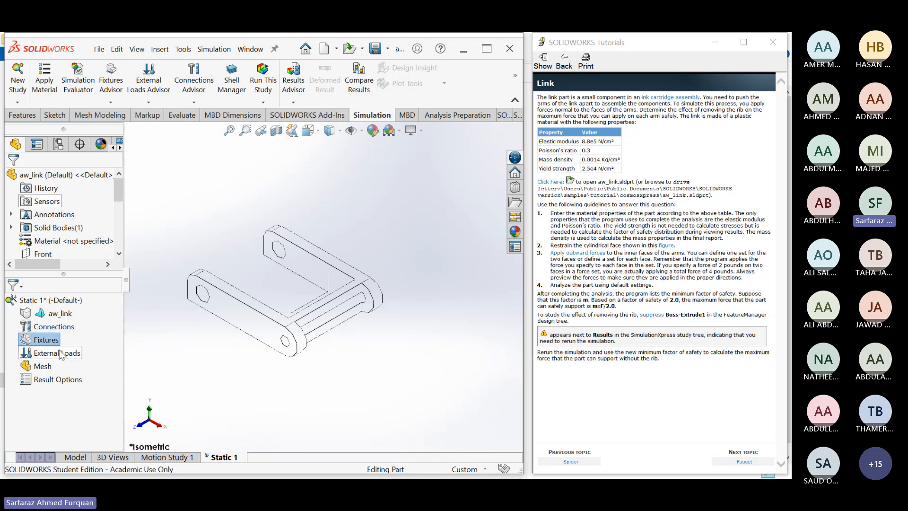
click(60, 354)
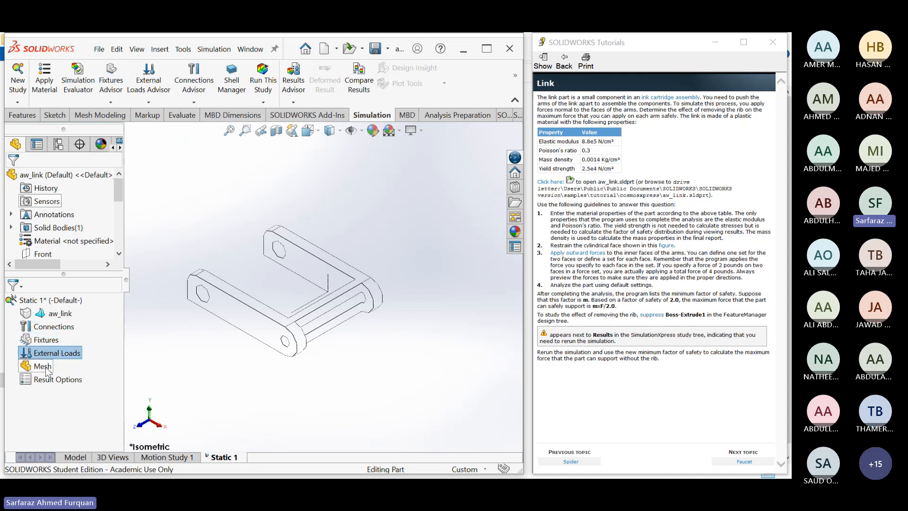
click(47, 368)
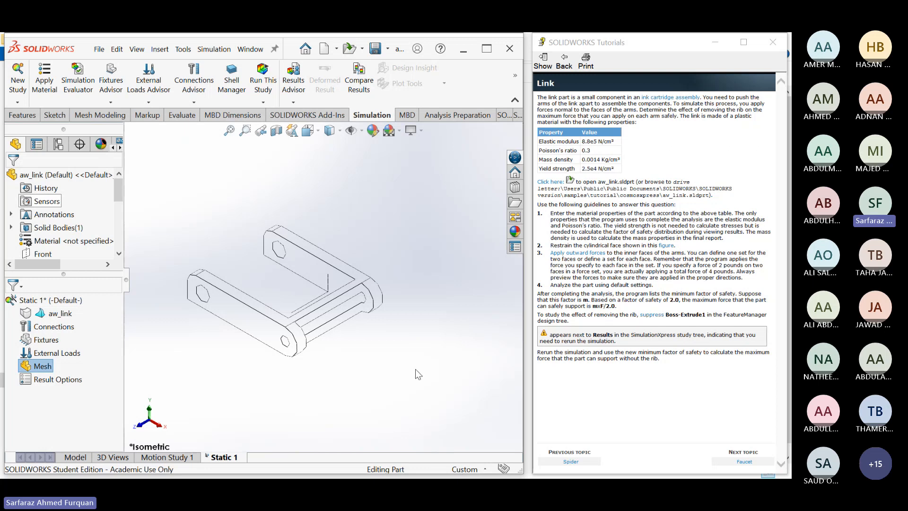
- Revisit the Faucet tutorial topic and go back to the Link topic
click(745, 462)
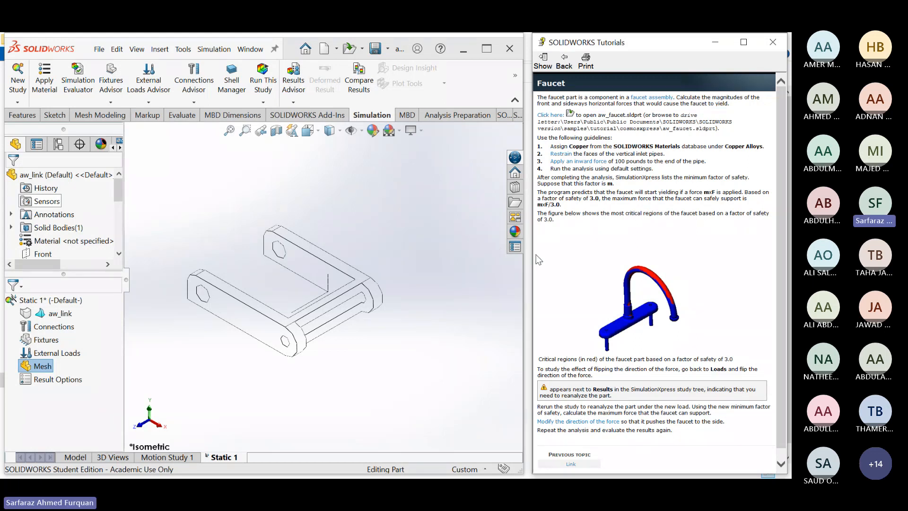
click(571, 464)
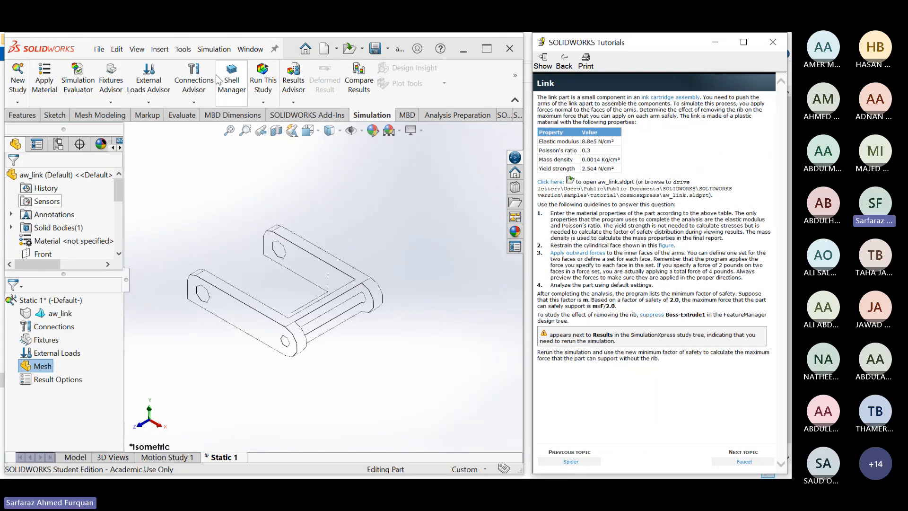
- Deactivate the SOLIDWORKS Simulation add-in for the current session and save the simulation data
click(183, 49)
click(208, 376)
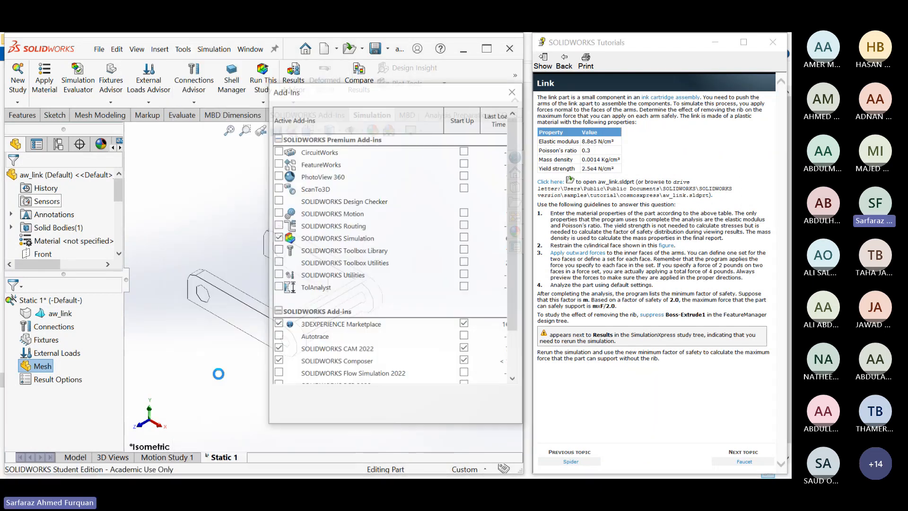
click(278, 237)
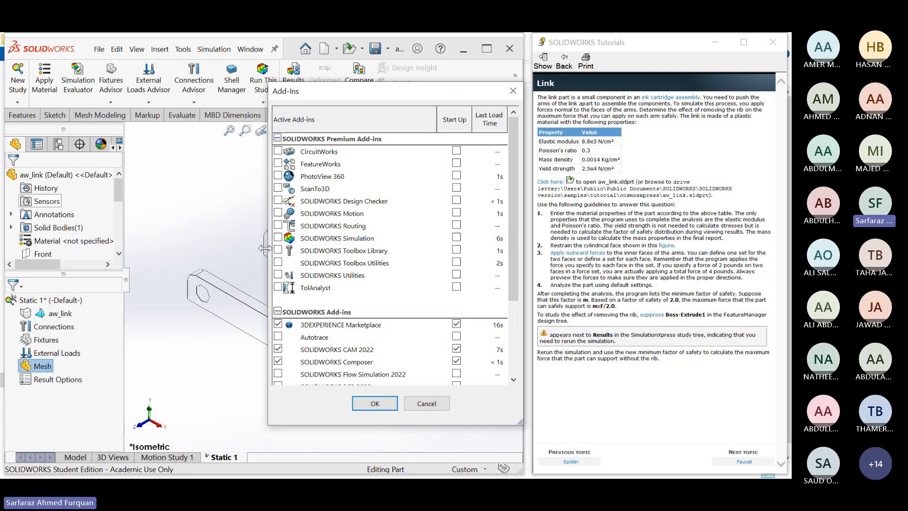
click(382, 405)
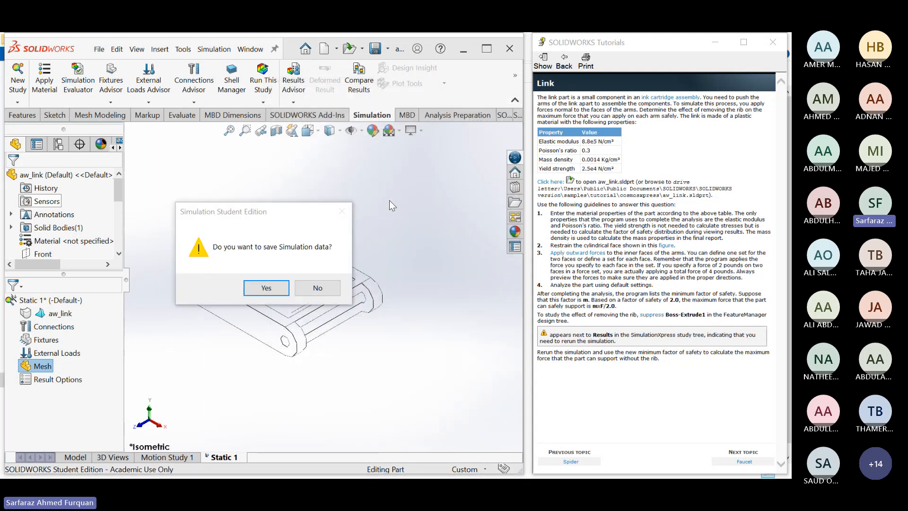
click(286, 292)
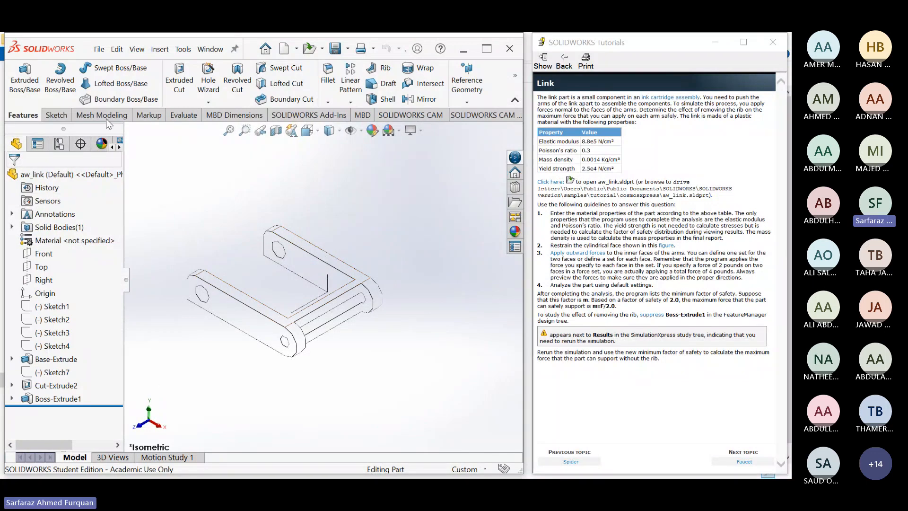
- Start the SimulationXpress Analysis Wizard for the link part and advance from the welcome page to the Fixtures stage
click(183, 115)
click(515, 74)
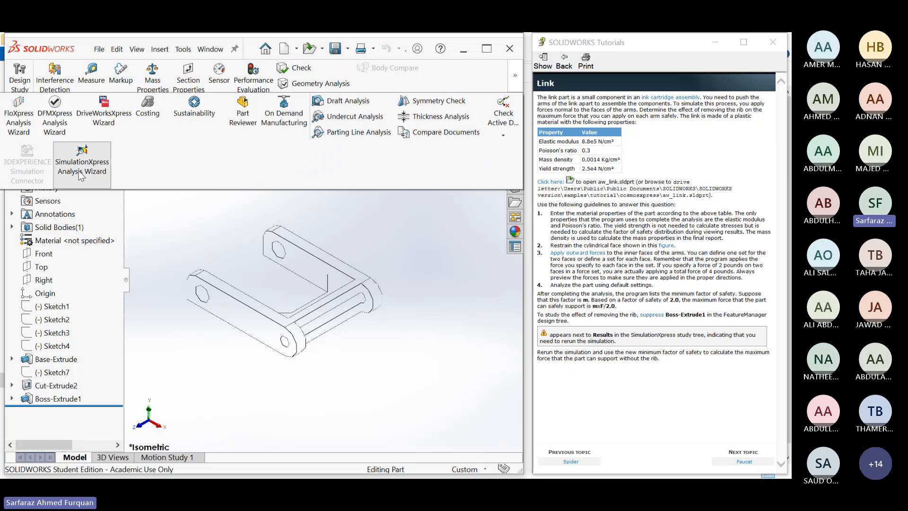
click(80, 174)
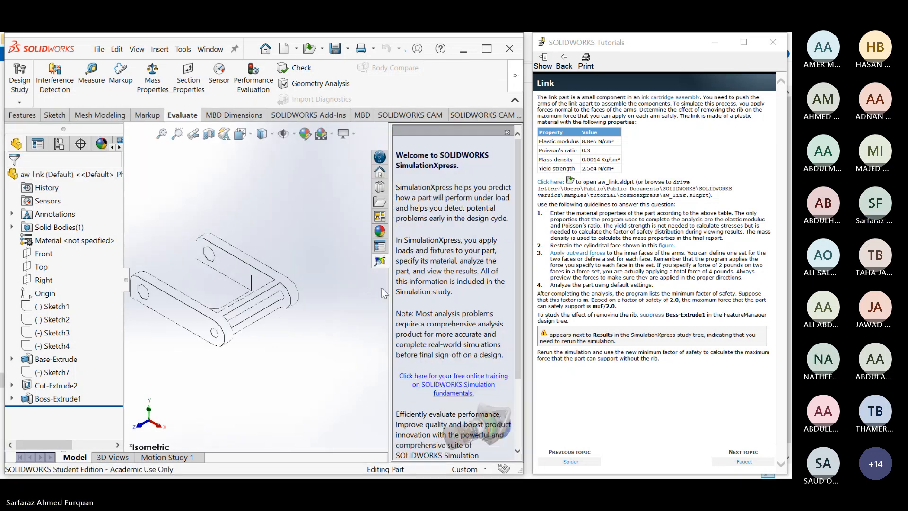
scroll(425, 355, down, 2)
click(409, 445)
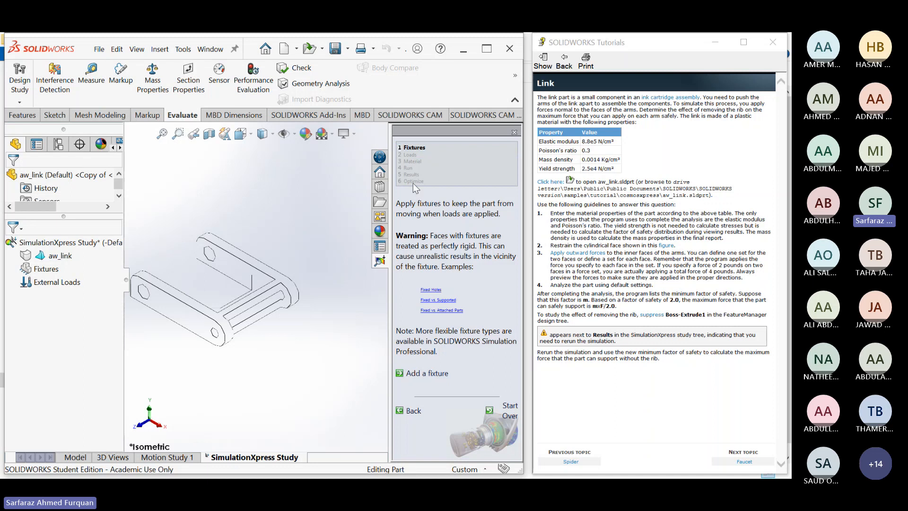
click(423, 378)
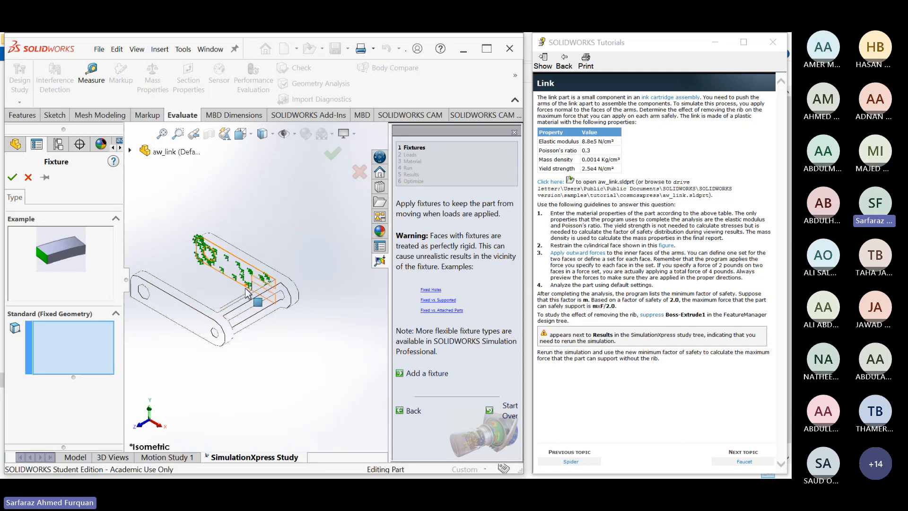
scroll(258, 290, down, 3)
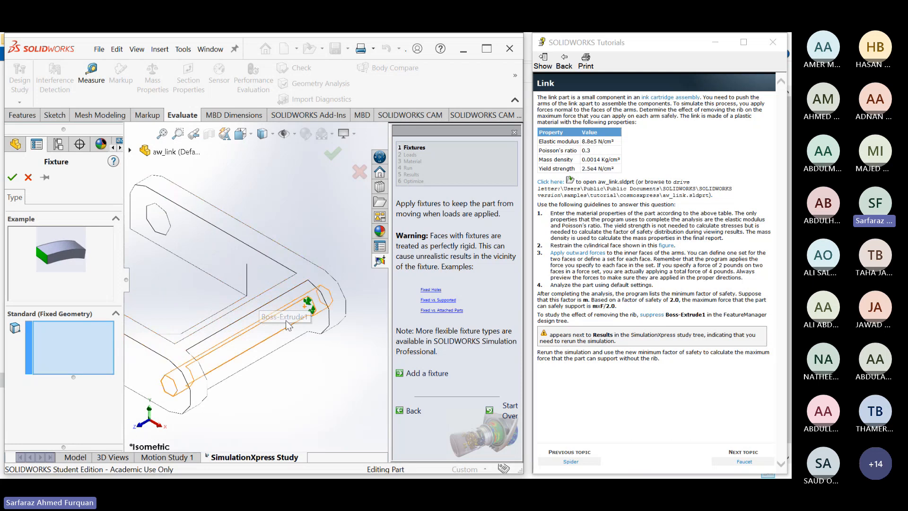
scroll(258, 280, up, 1)
scroll(256, 272, up, 2)
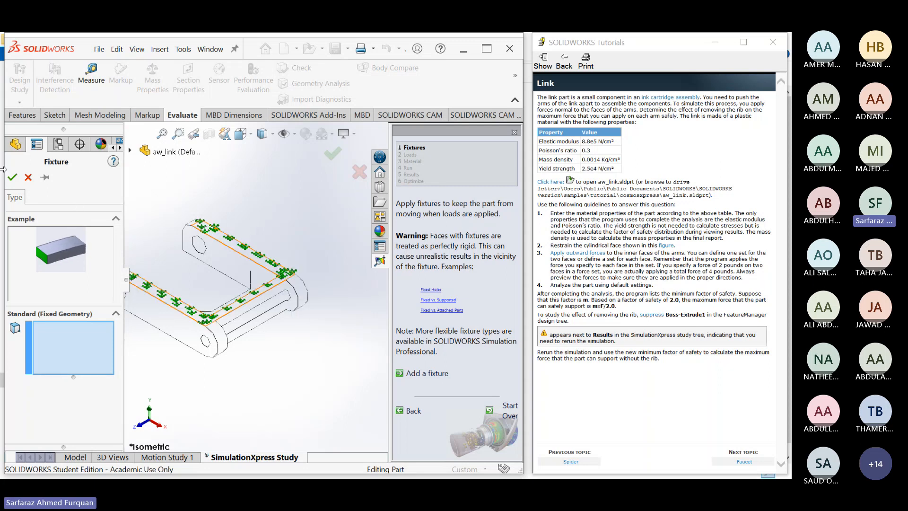
click(27, 177)
- Open the material editor for the aw_link body and expand the Steel-like-materials category under New Library
right_click(61, 256)
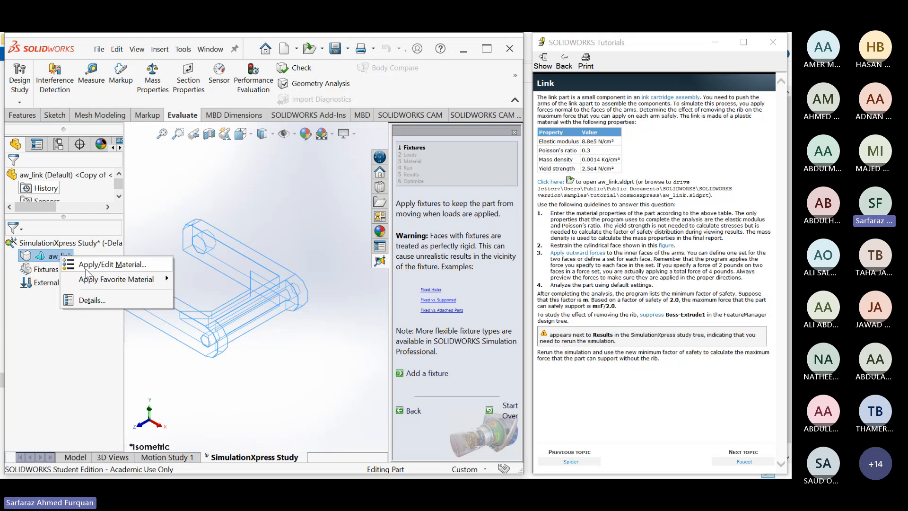
click(87, 268)
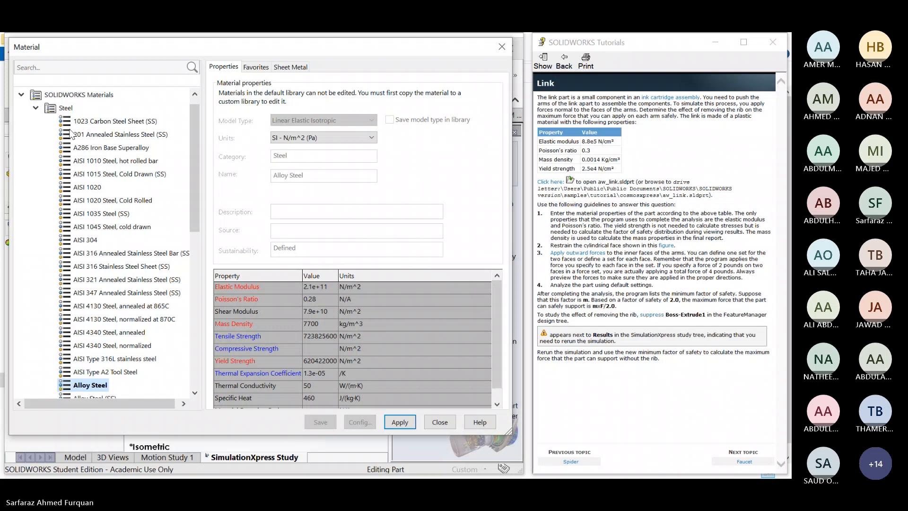
click(36, 108)
click(47, 359)
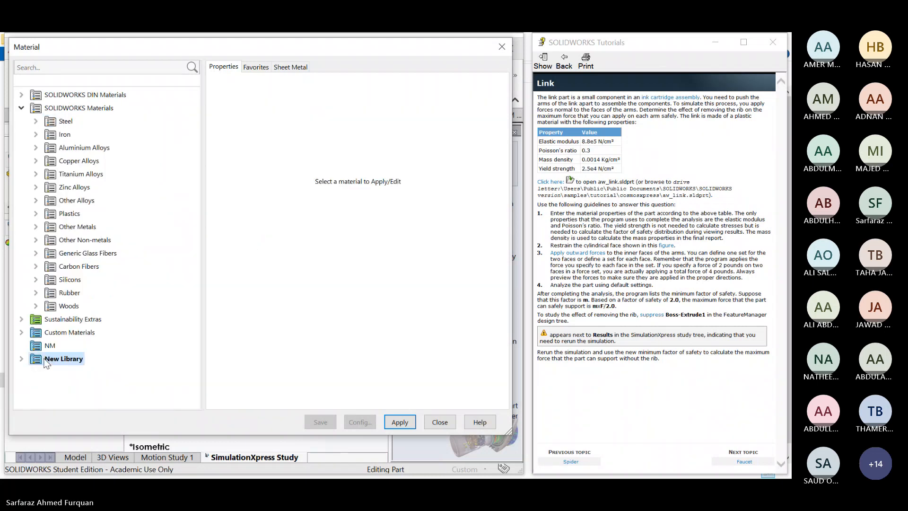
click(21, 358)
double_click(53, 374)
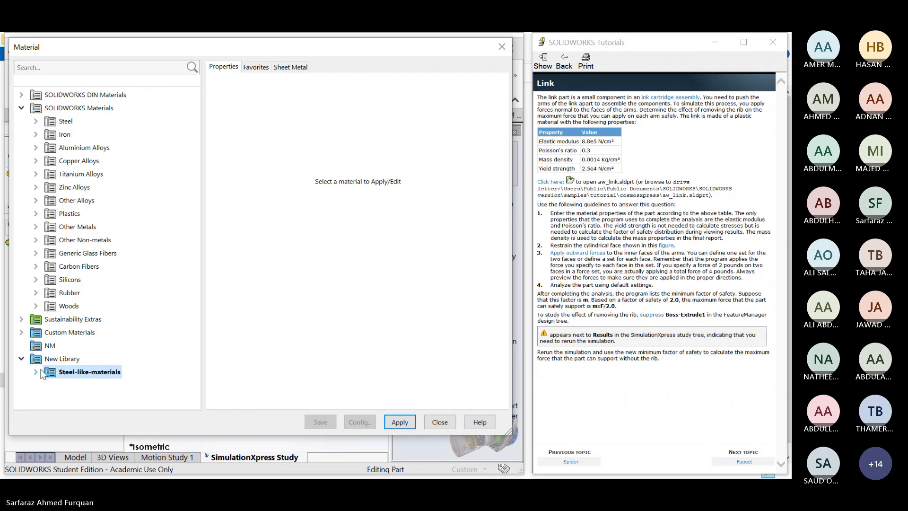
right_click(68, 386)
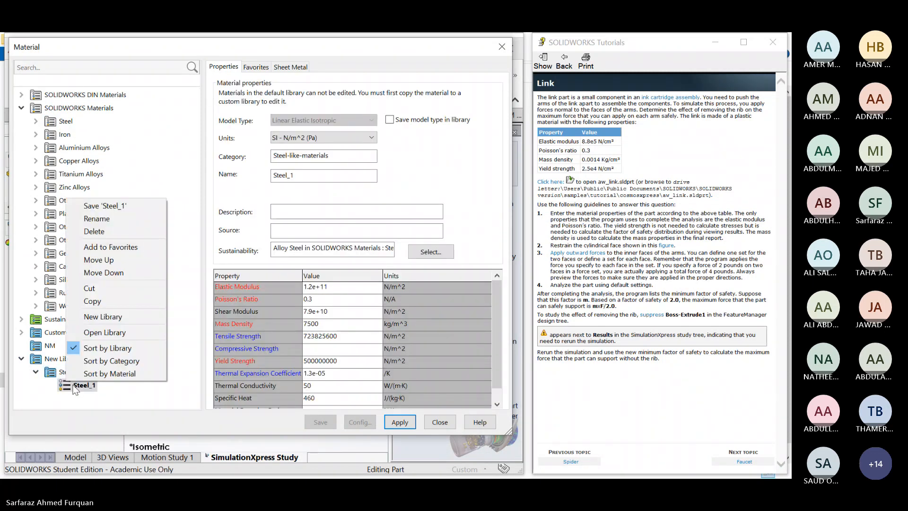
click(60, 372)
right_click(50, 370)
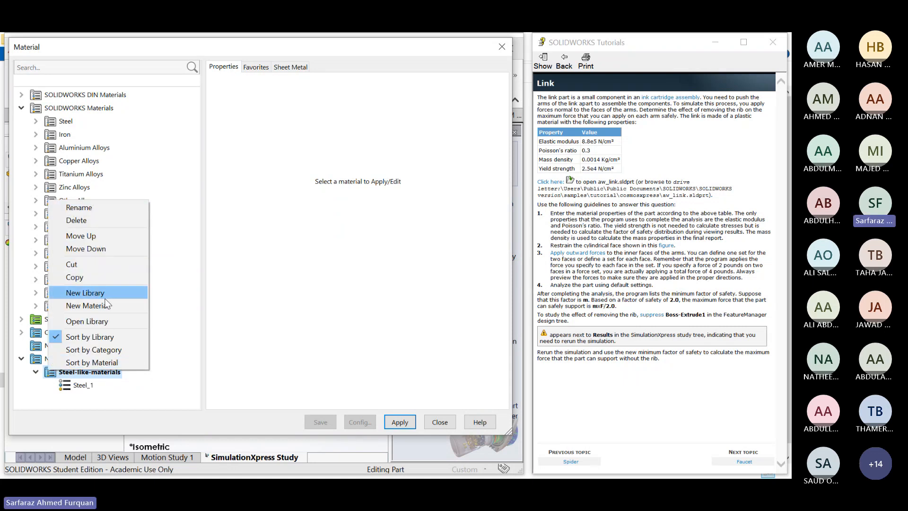
click(159, 294)
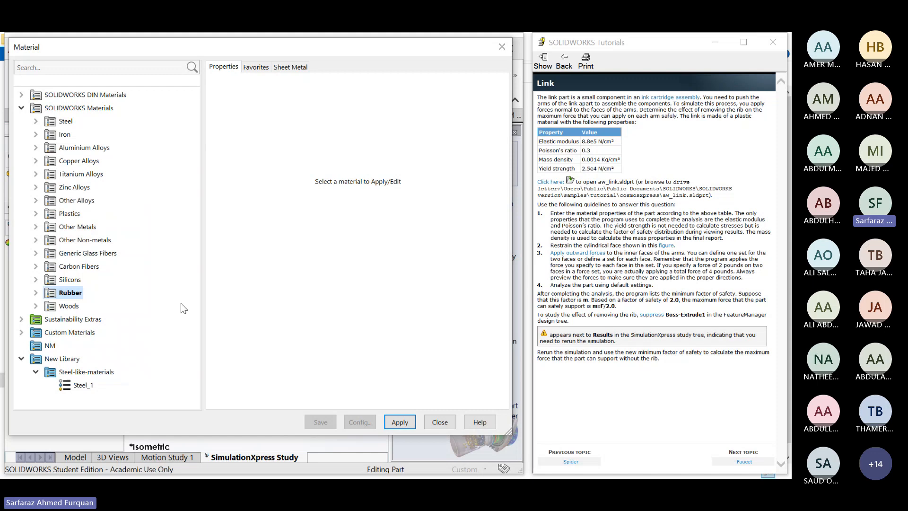
- Copy the Steel_1 material and paste the duplicate into the Steel-like-materials category
click(76, 385)
right_click(76, 385)
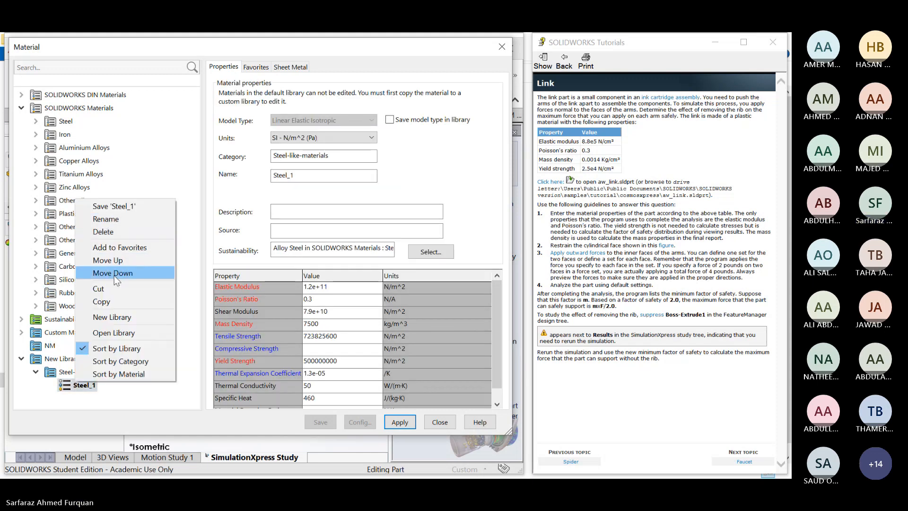
click(101, 301)
click(83, 374)
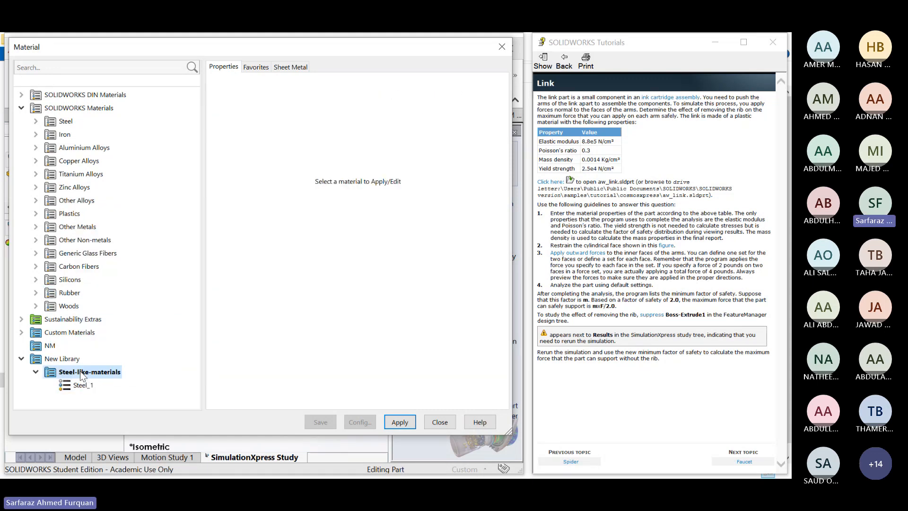
right_click(81, 374)
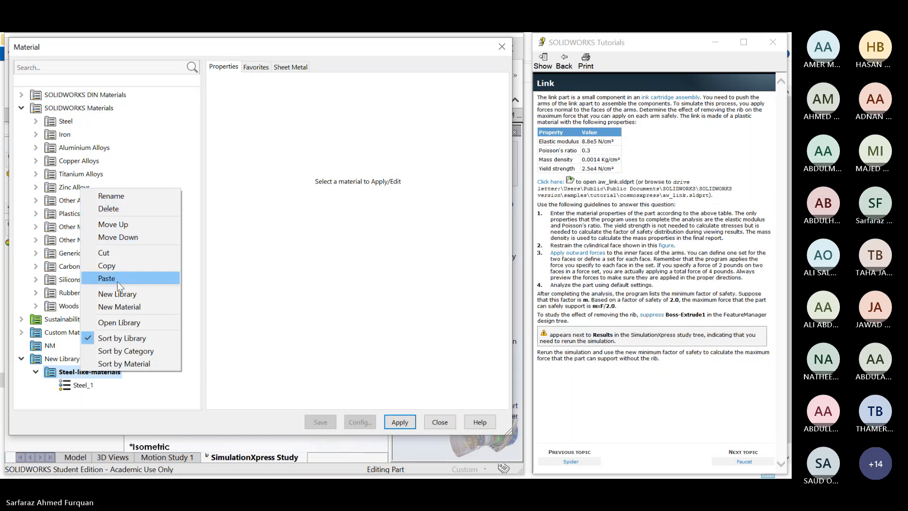
click(106, 278)
- Rename the duplicated material as Plastic-1
click(89, 397)
click(91, 397)
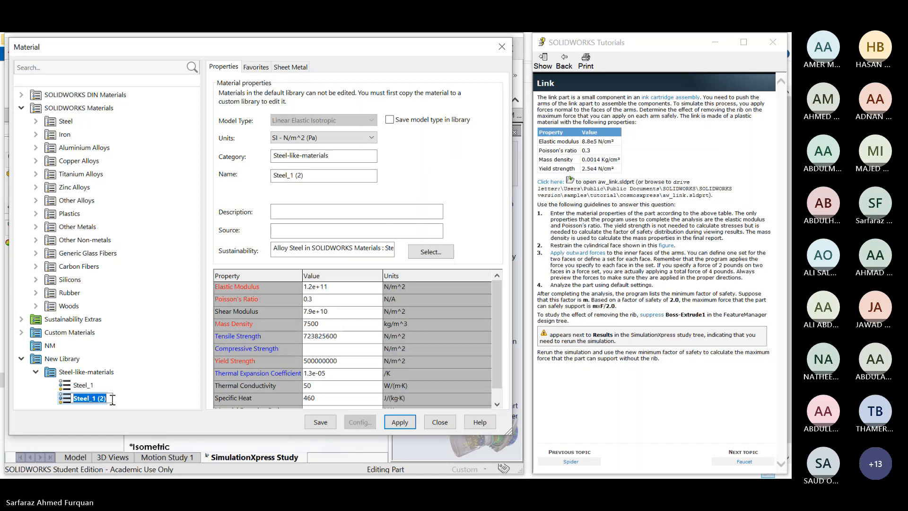
text(ink)
key(BackSpace)
key(BackSpace)
key(BackSpace)
text(Plas)
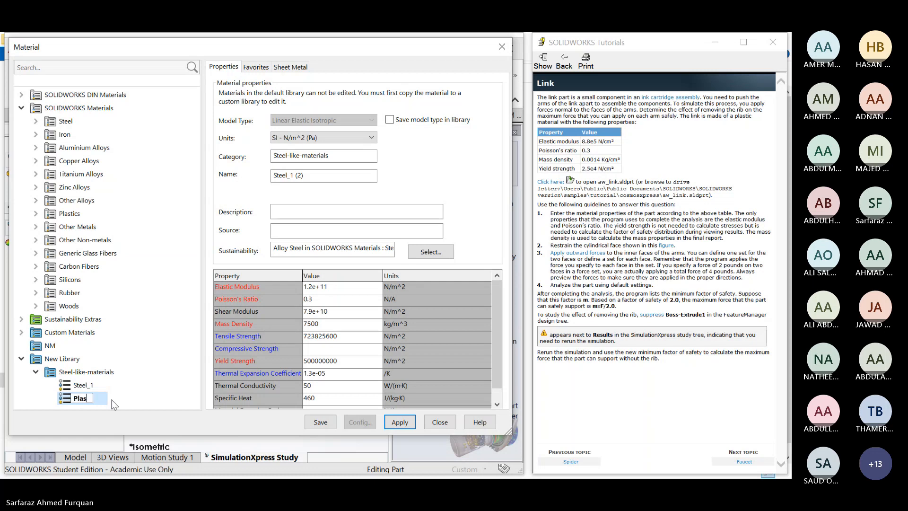
text(tic-1)
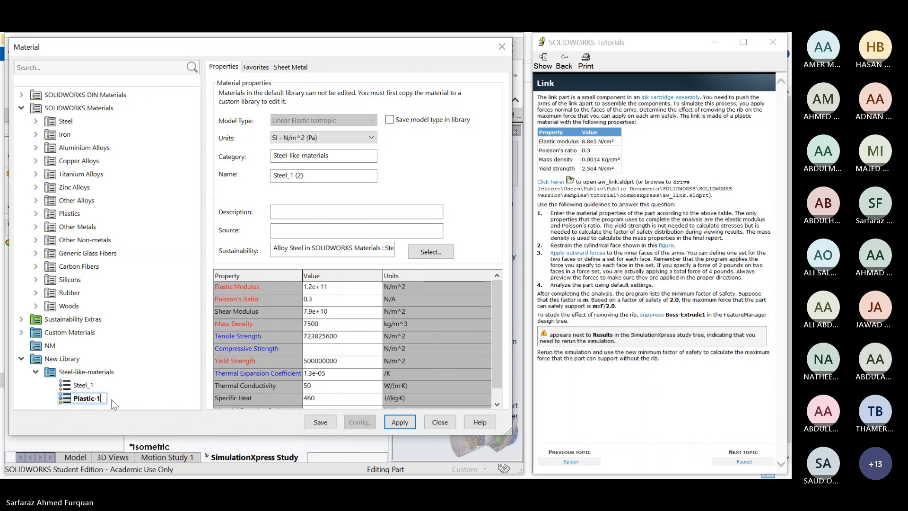
key(Return)
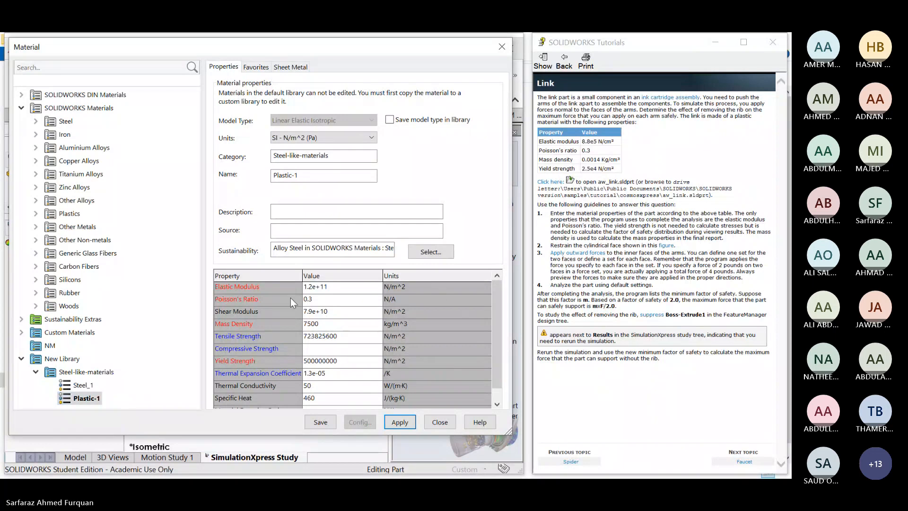
- Set Plastic-1's elastic modulus to the tutorial's figure of 8.8e5
click(330, 286)
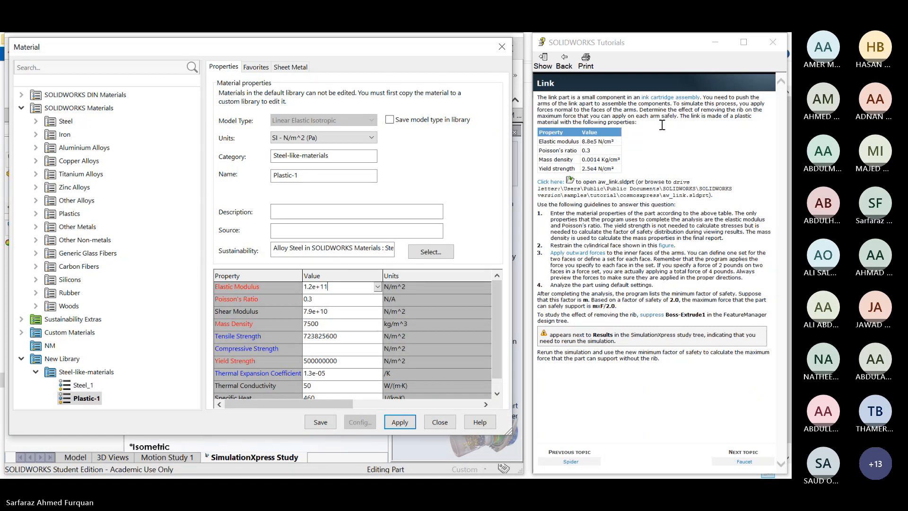
double_click(590, 142)
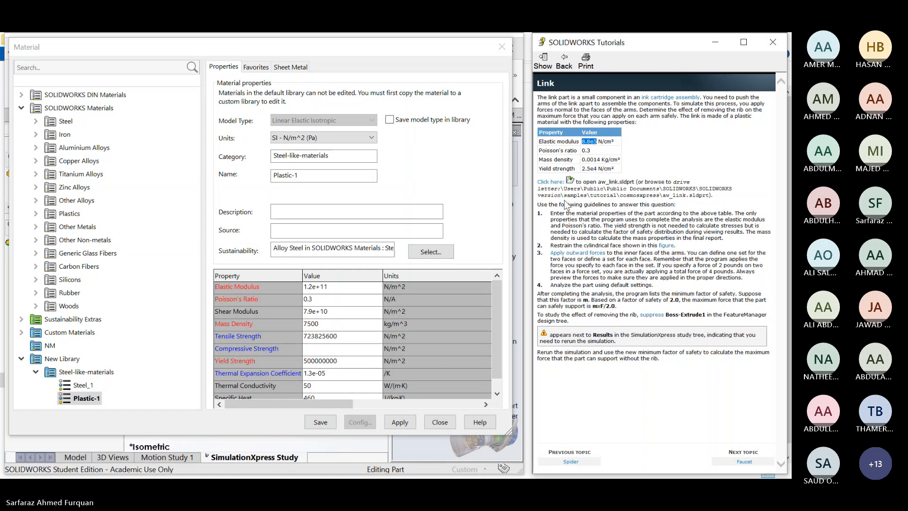
click(328, 288)
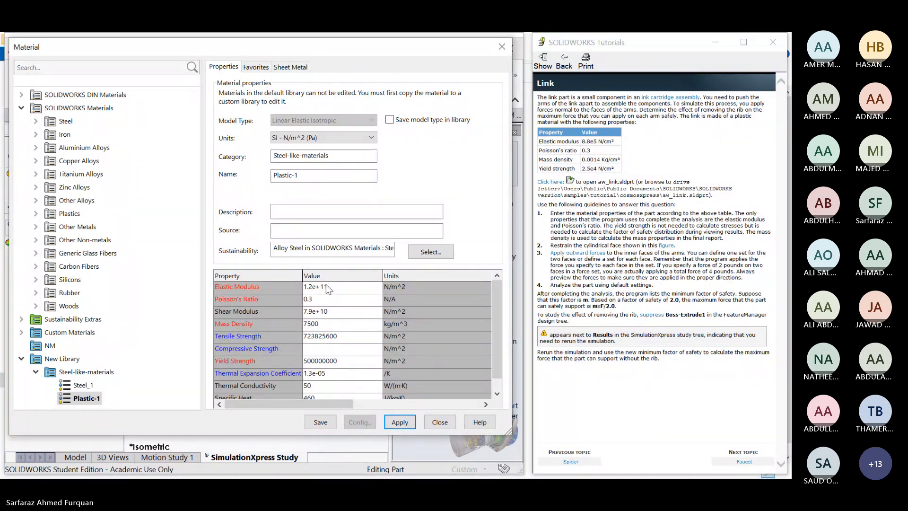
click(328, 288)
text(8.8e5)
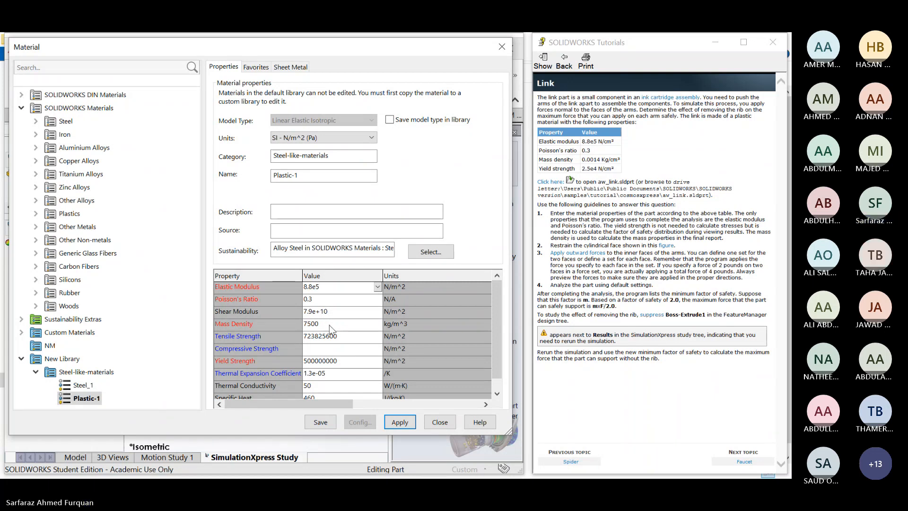
- Set Plastic-1's mass density to the tutorial's figure of 0.0014
click(592, 156)
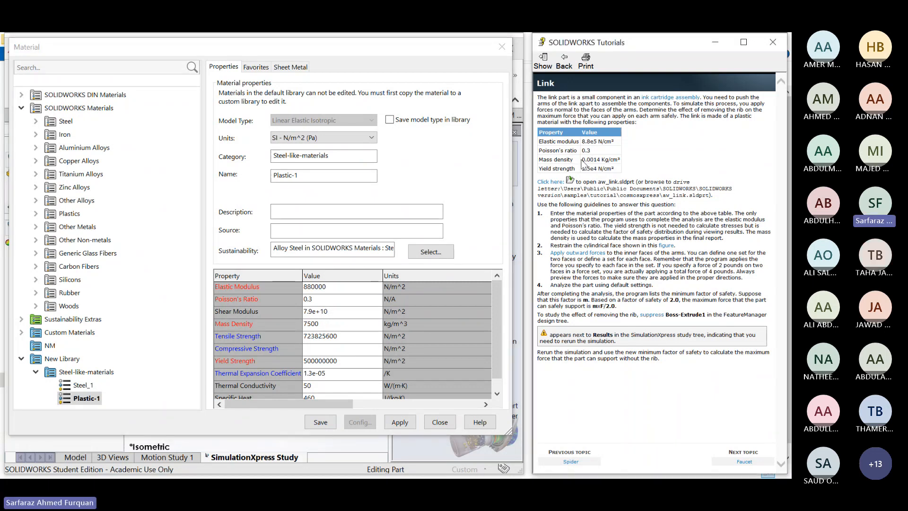
drag(581, 159, 599, 160)
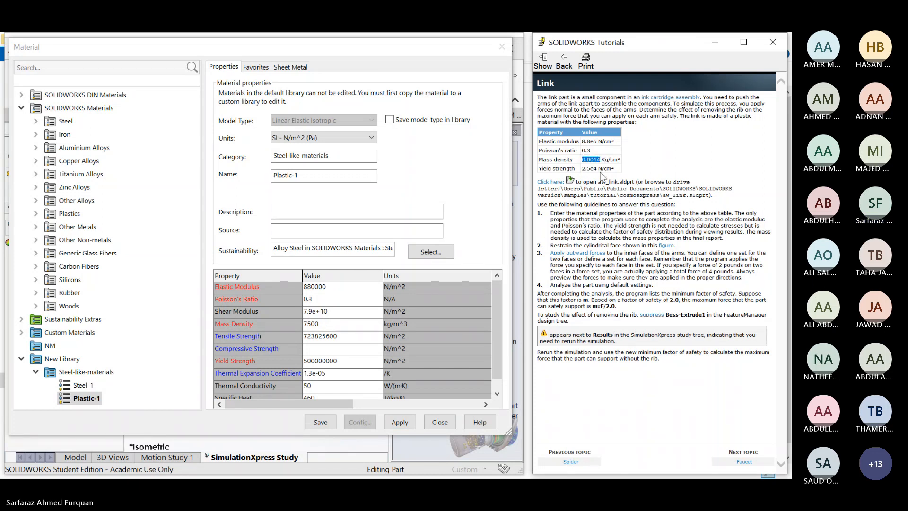
click(322, 337)
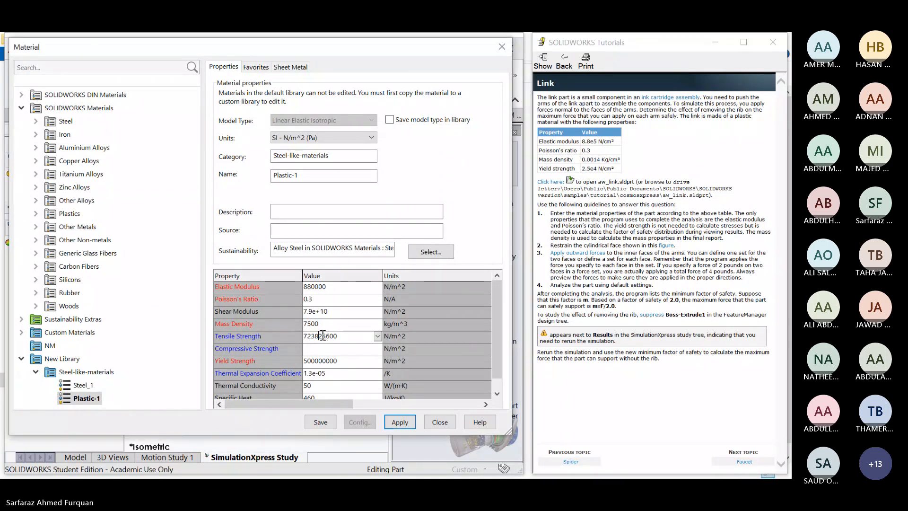
click(321, 324)
double_click(322, 323)
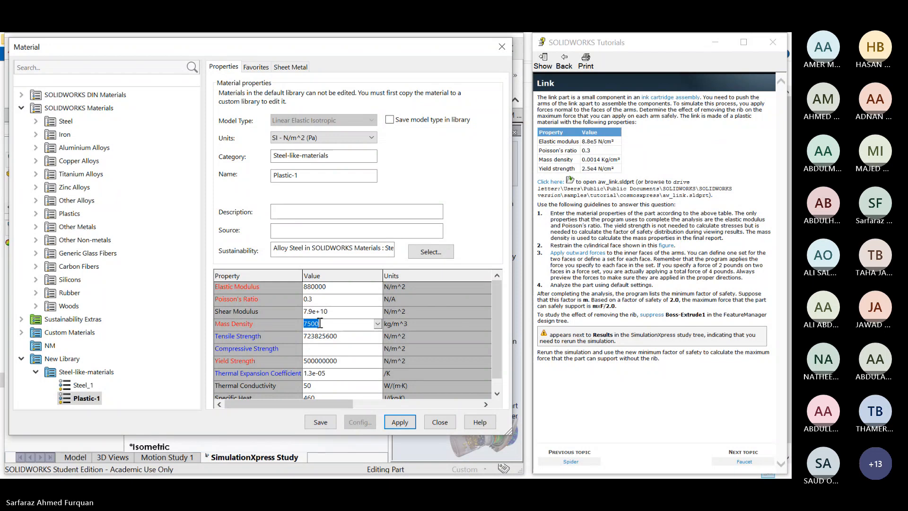
text(0.0014)
- Set Plastic-1's yield strength to 2.5e4, apply the material to aw_link and close the material editor
click(589, 177)
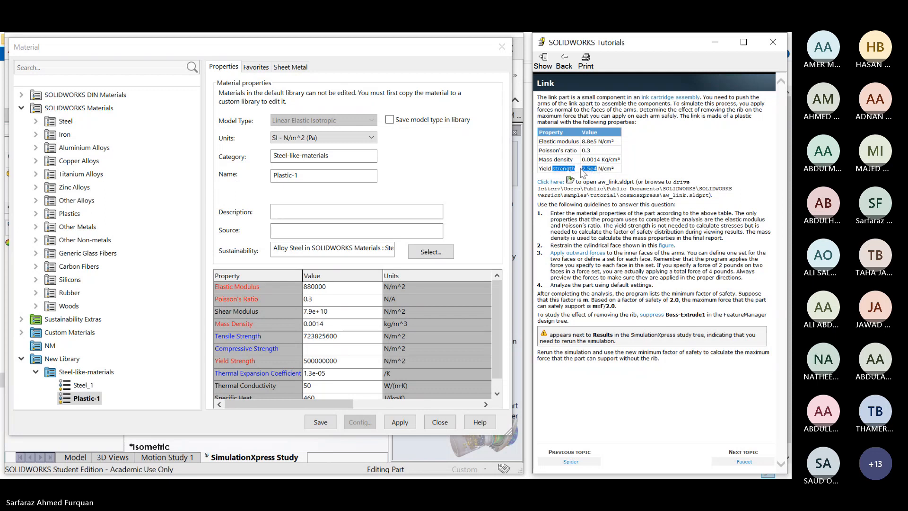
drag(582, 169, 598, 169)
click(326, 361)
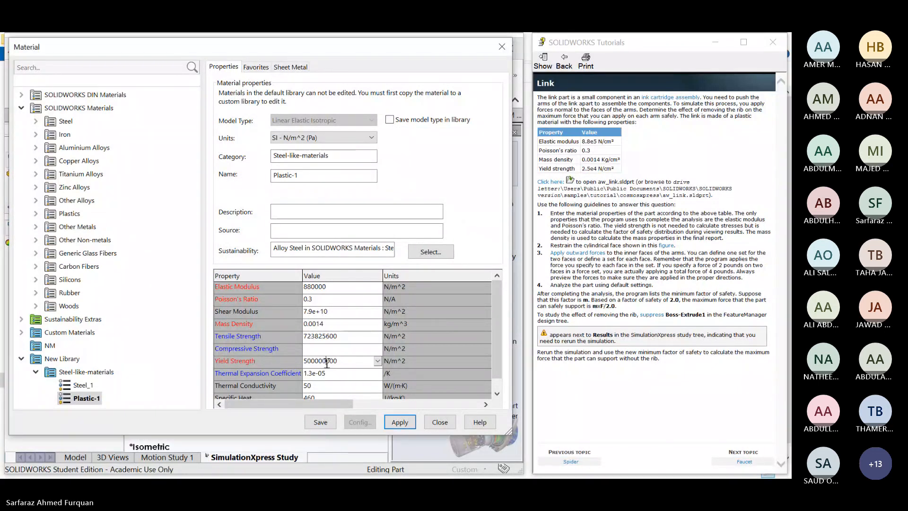
double_click(306, 360)
text(2.5e4)
click(400, 423)
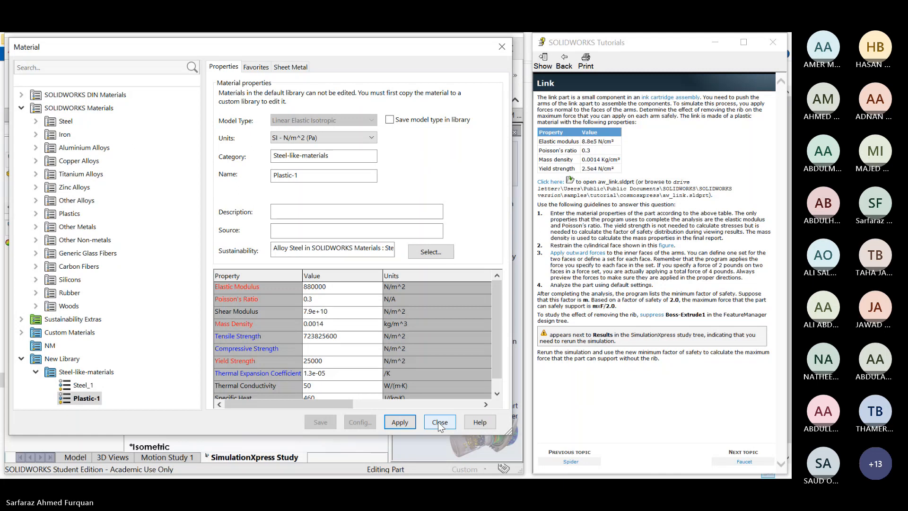
click(440, 423)
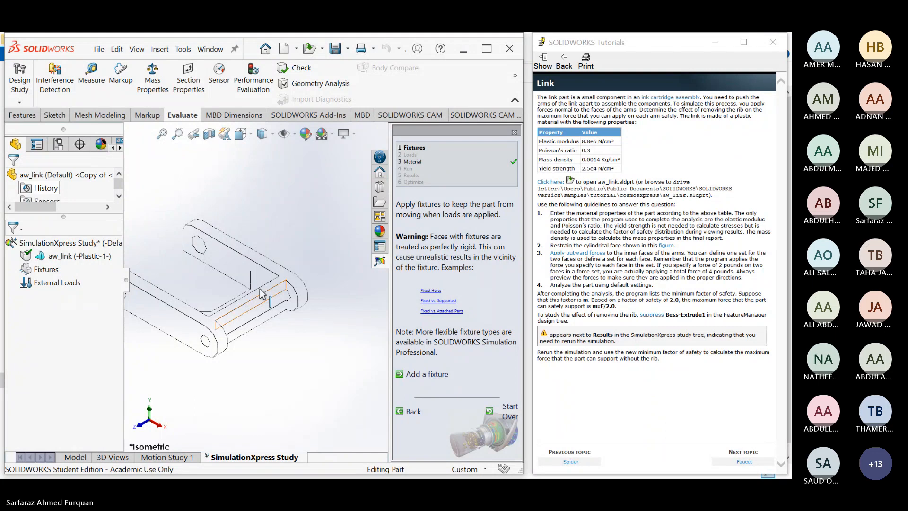
- Add a fixed-geometry fixture on the link's cylindrical face shown in the tutorial's restraint figure
scroll(213, 302, down, 2)
scroll(237, 295, up, 1)
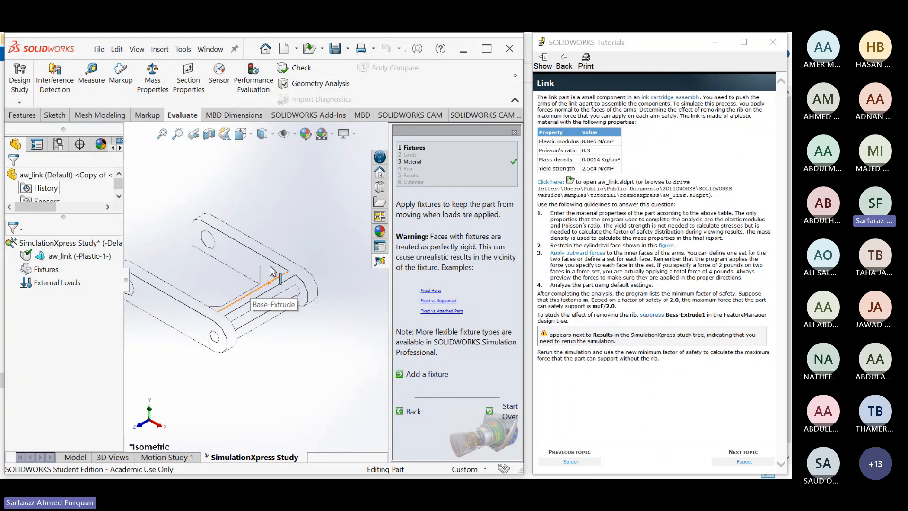
click(411, 376)
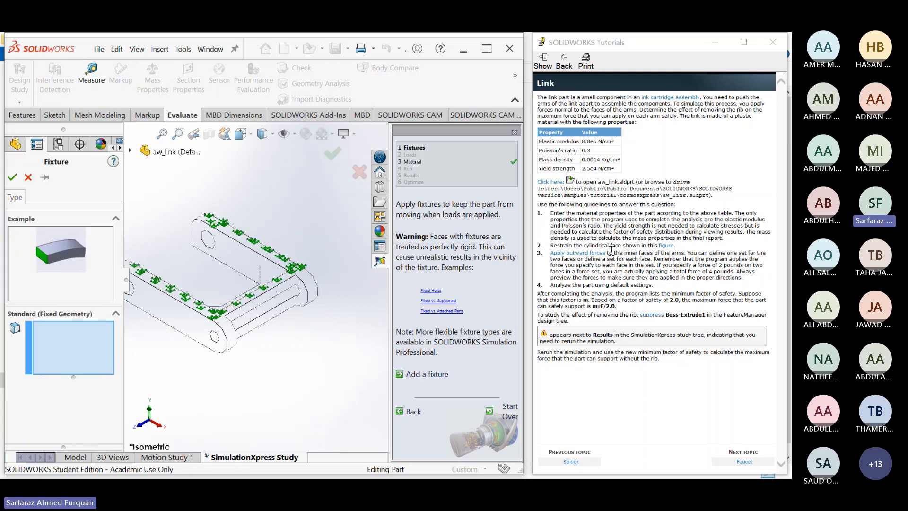
click(667, 246)
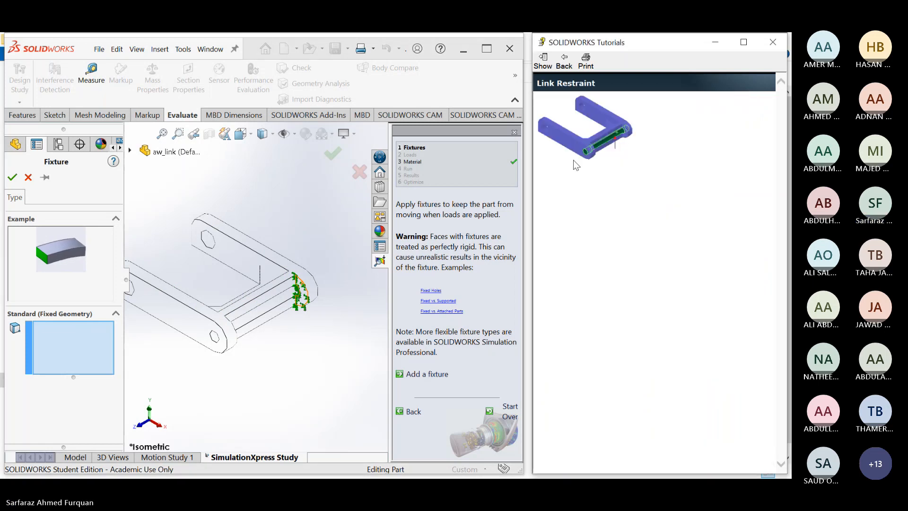
click(220, 340)
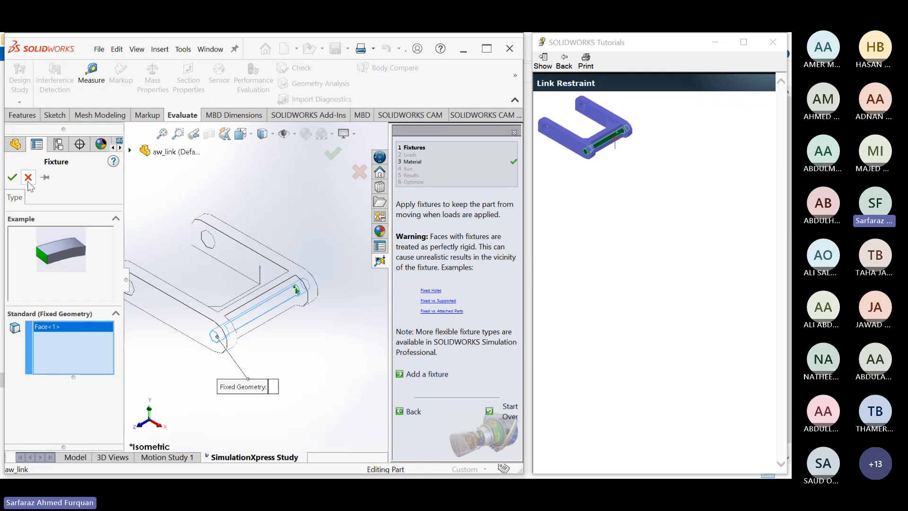
click(13, 176)
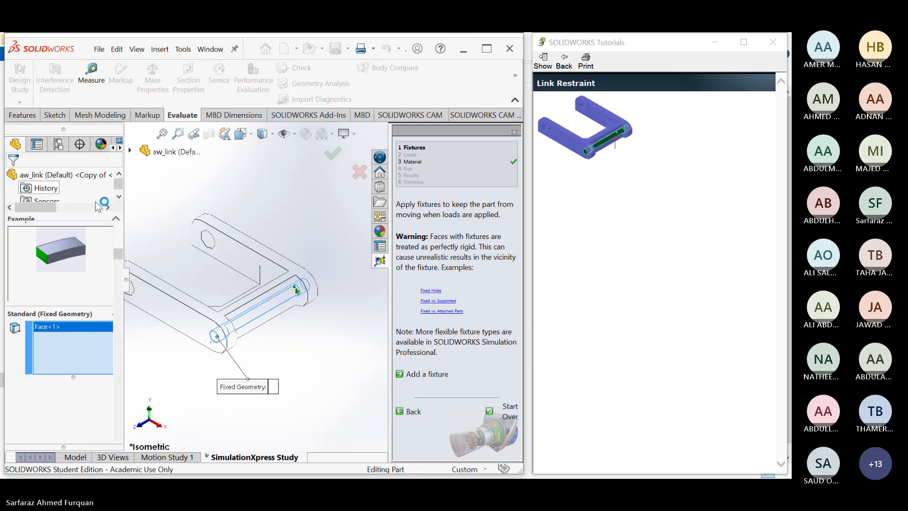
- Examine the tutorial's figure on applying outward forces and return to the Link topic
click(563, 64)
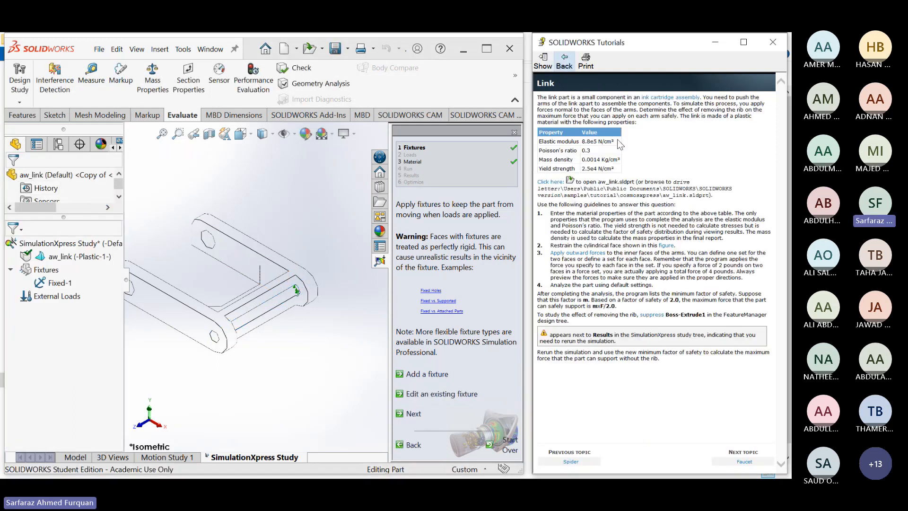
click(591, 253)
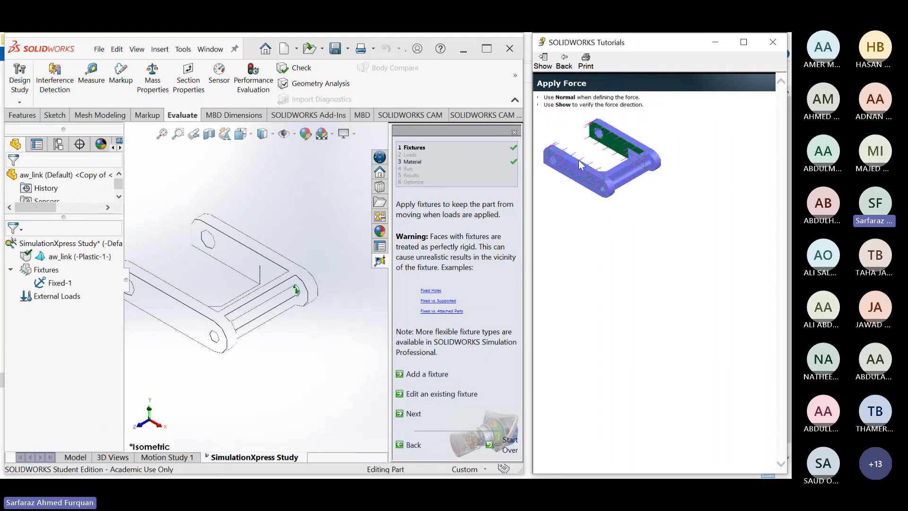
click(568, 62)
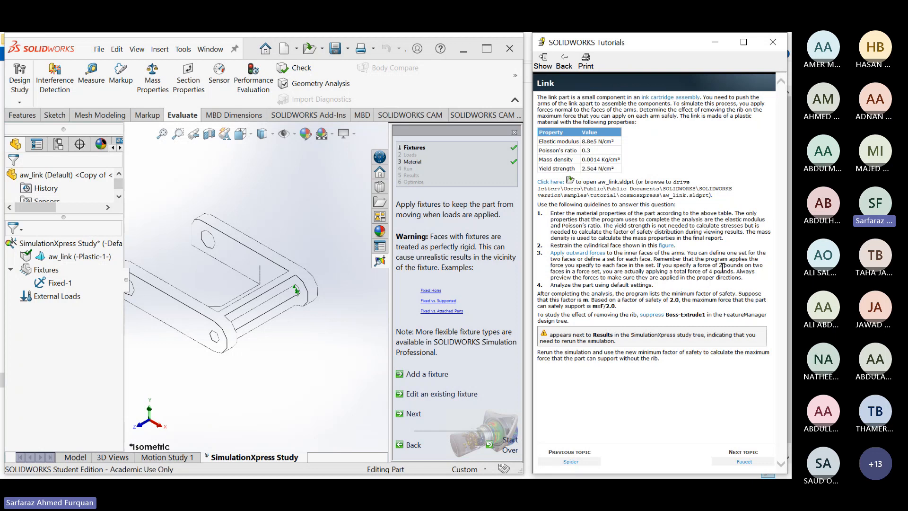
- Add a 100 lbf per-item force normal to the inner faces of both link arms
scroll(192, 249, up, 2)
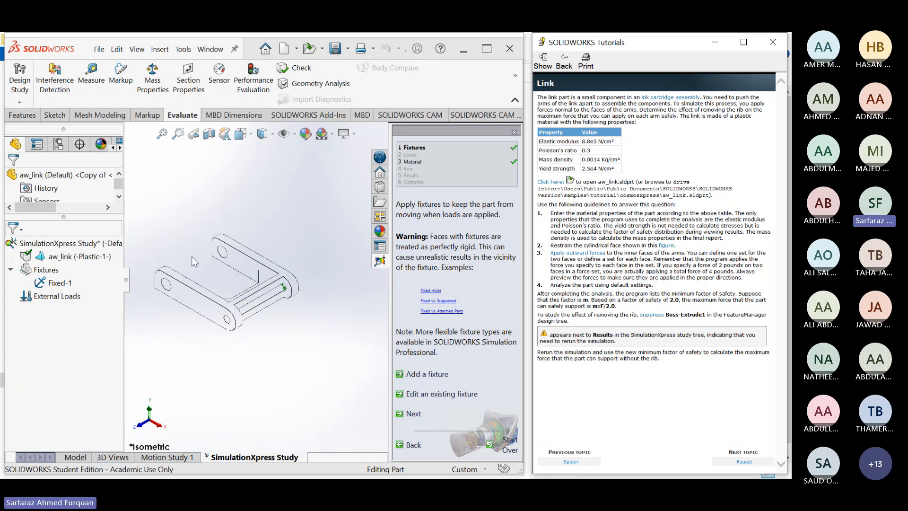
scroll(192, 249, down, 2)
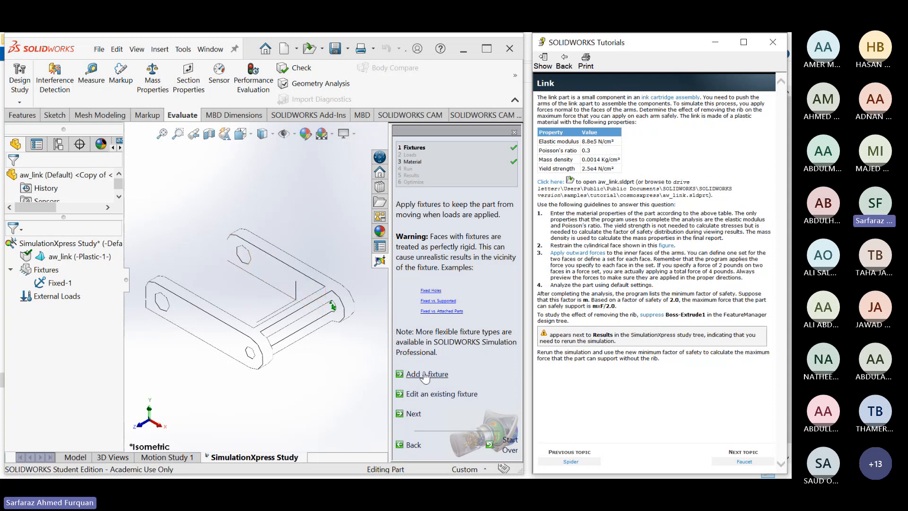
click(420, 413)
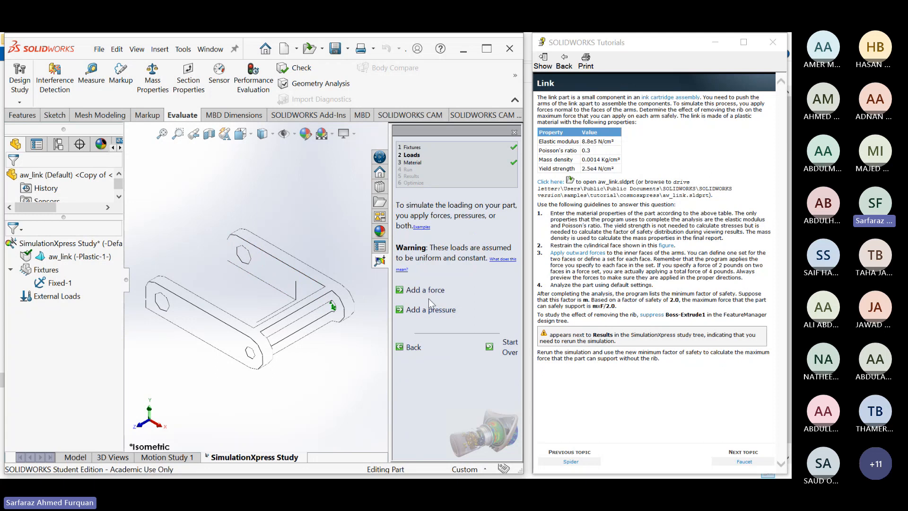
click(425, 290)
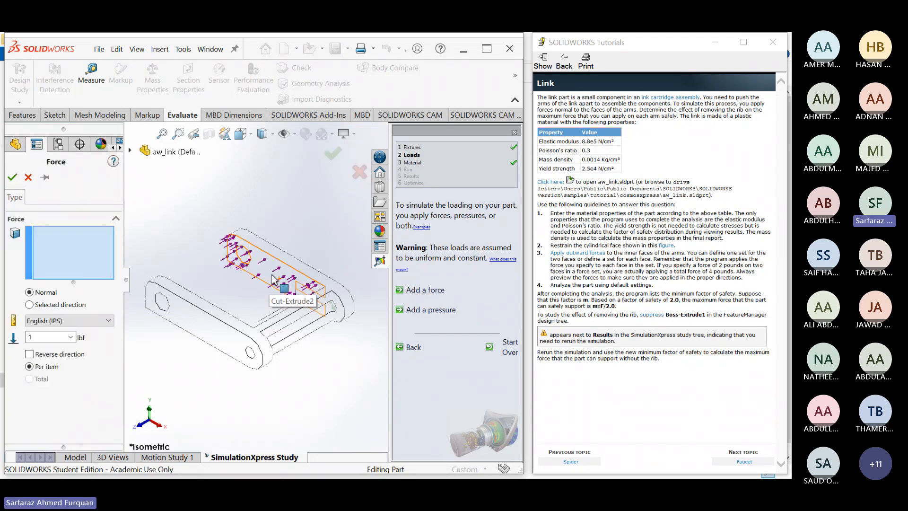
click(273, 279)
middle_drag(246, 292, 245, 273)
click(209, 311)
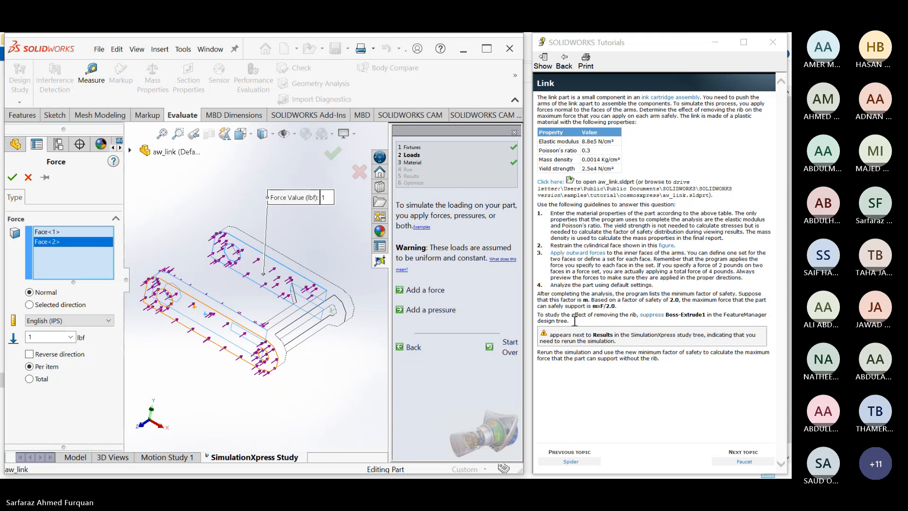
double_click(46, 336)
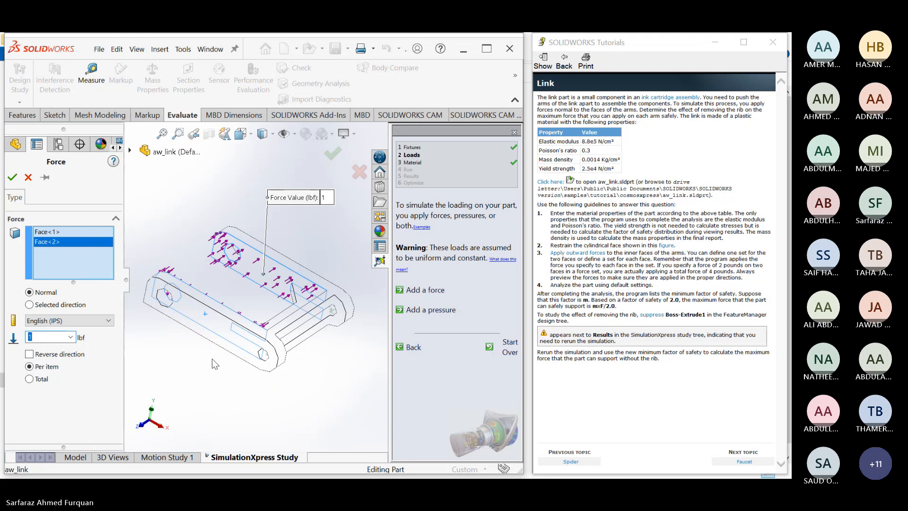
text(100)
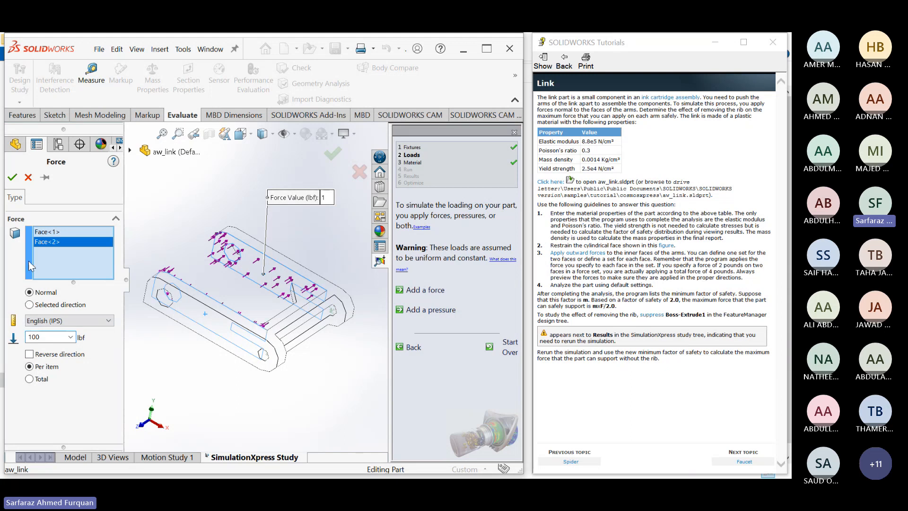
click(13, 178)
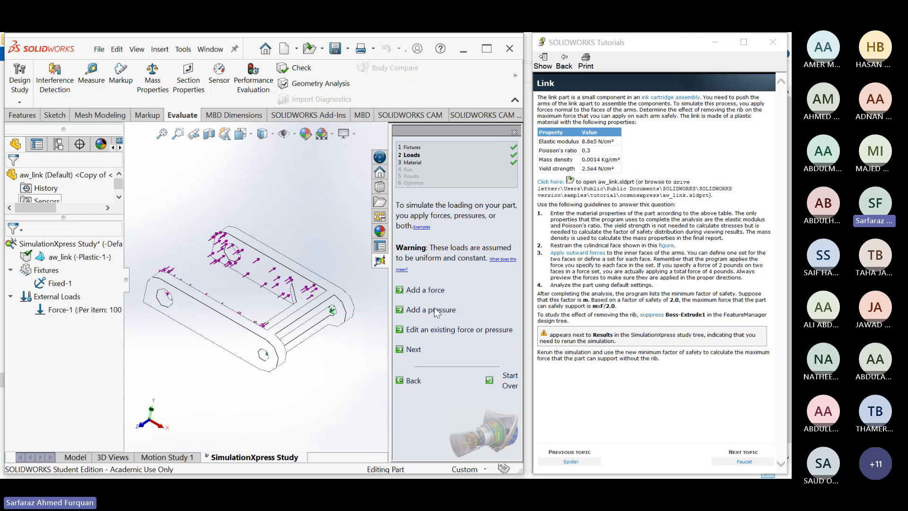
- Run the simulation with default settings, stop the deformation animation and continue to the factor of safety results
click(413, 349)
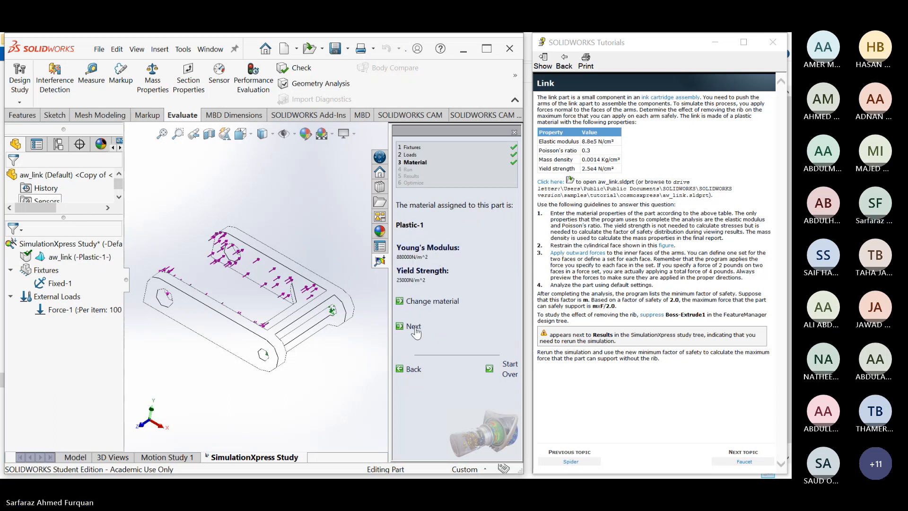
click(413, 326)
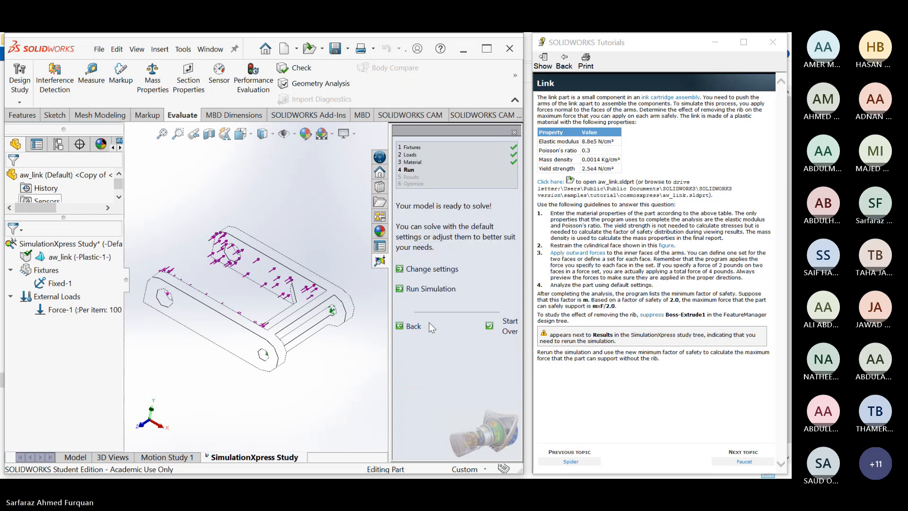
click(424, 295)
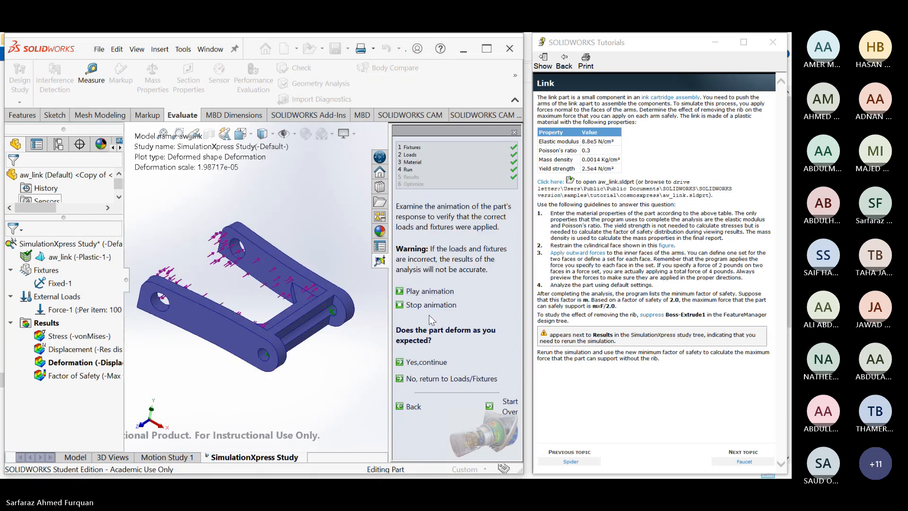
click(430, 305)
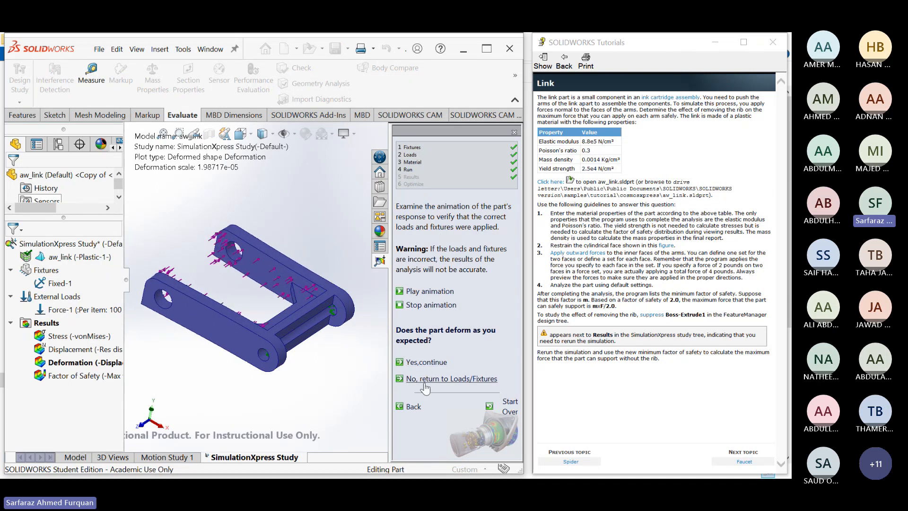
click(428, 362)
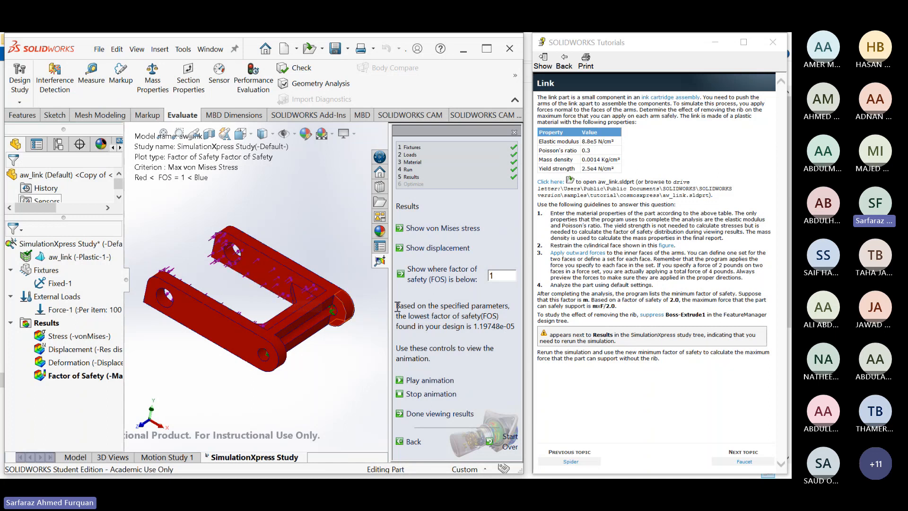
- Edit the existing force on the arms' inner faces to 2 lbf per item, following the tutorial's example
drag(718, 265, 744, 265)
click(729, 267)
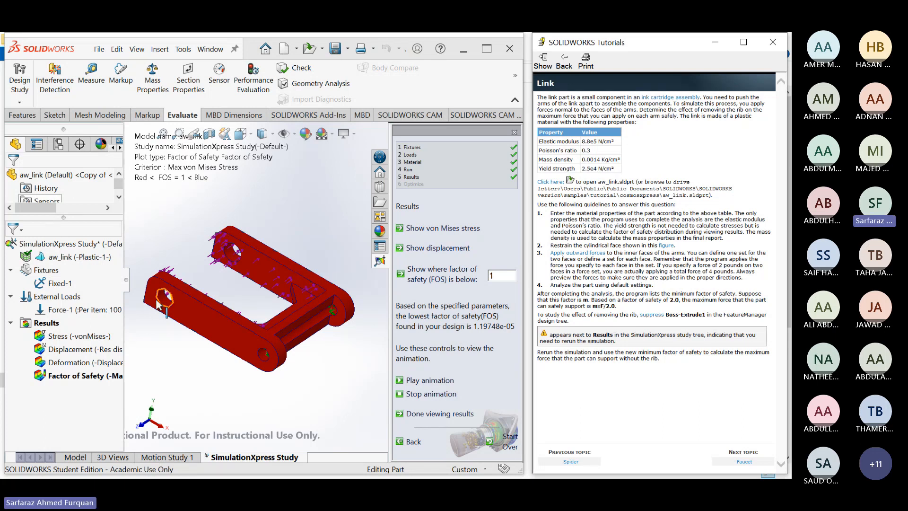
click(176, 302)
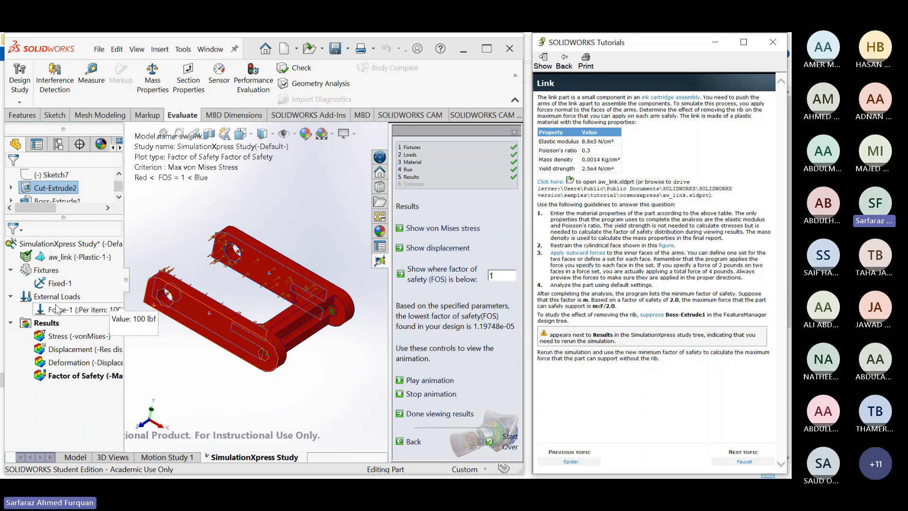
right_click(69, 311)
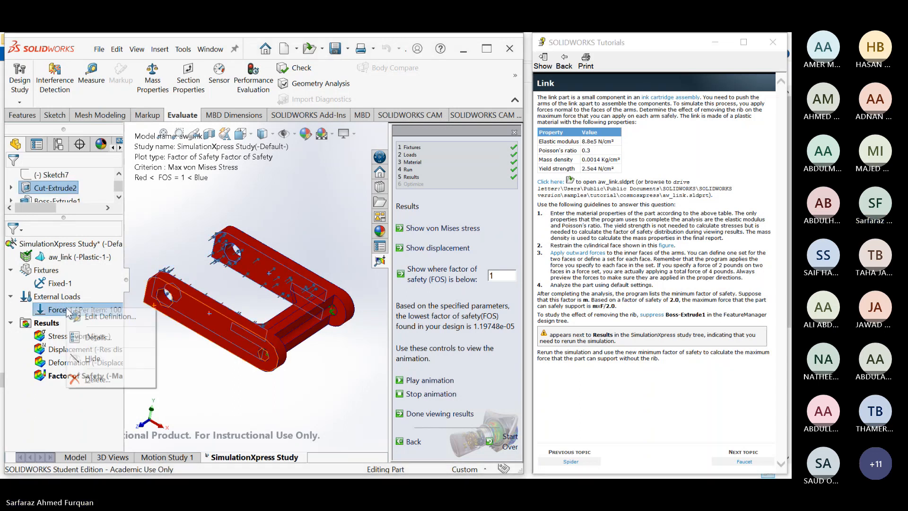
click(104, 316)
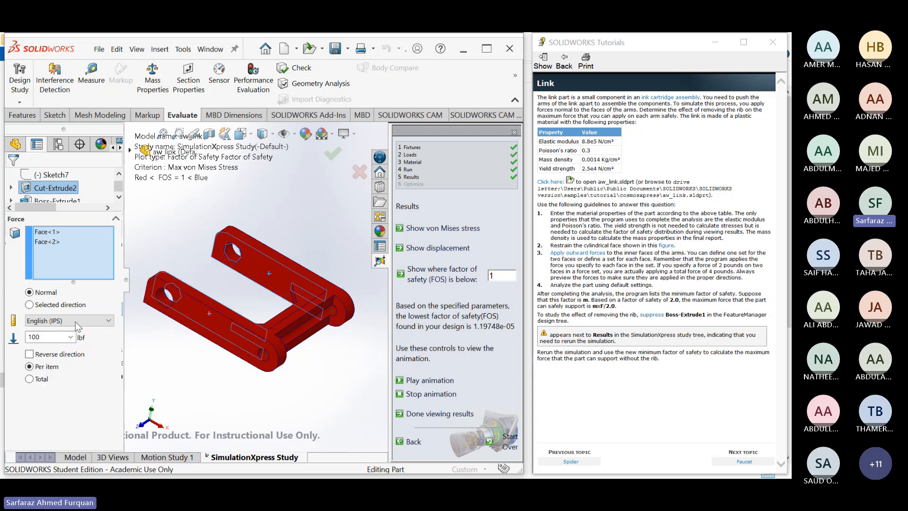
double_click(48, 336)
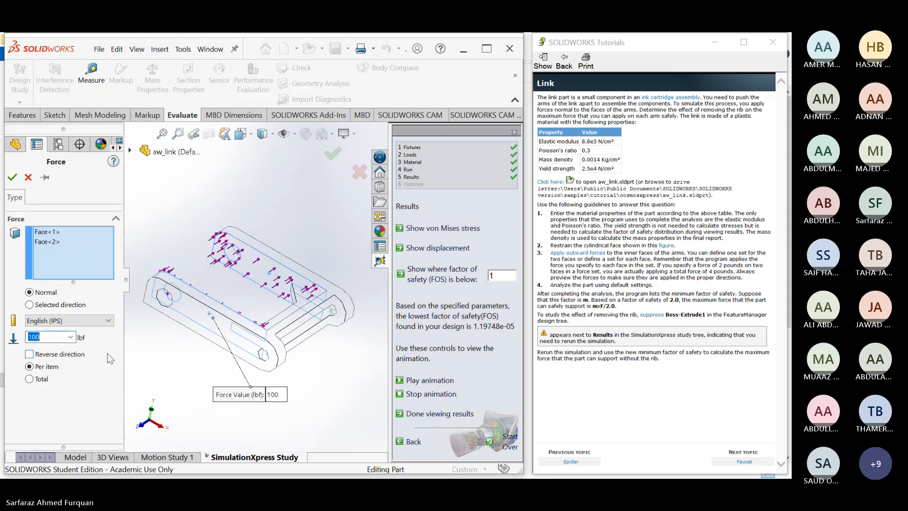
key(BackSpace)
text(2)
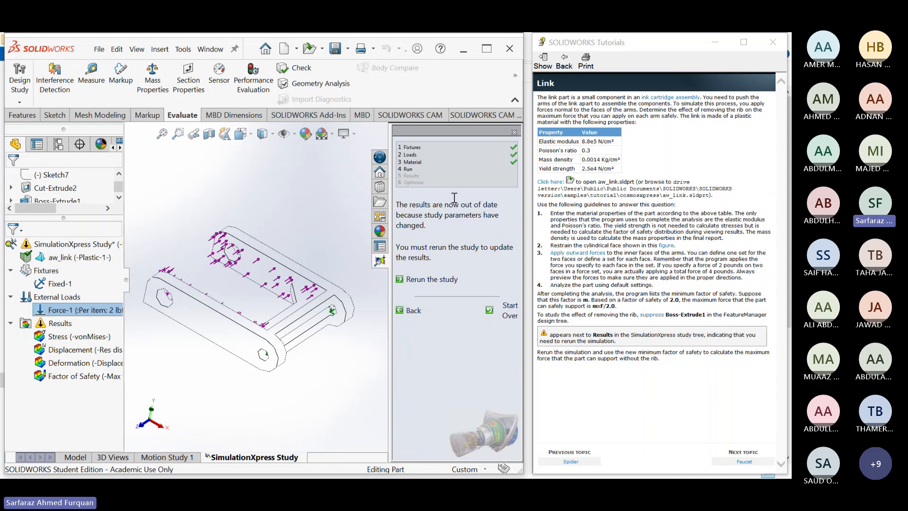
- Rerun the study with the changed force and accept the deformation to reach the results
click(420, 171)
click(427, 290)
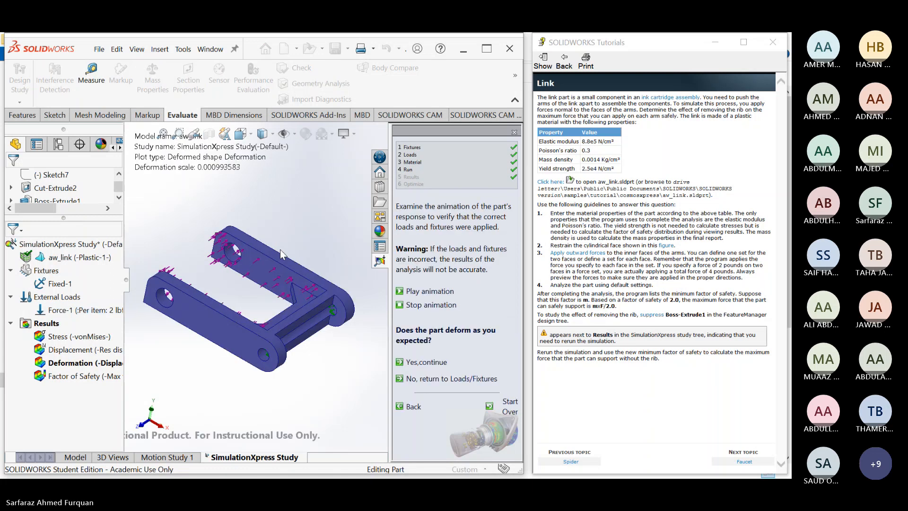
click(426, 361)
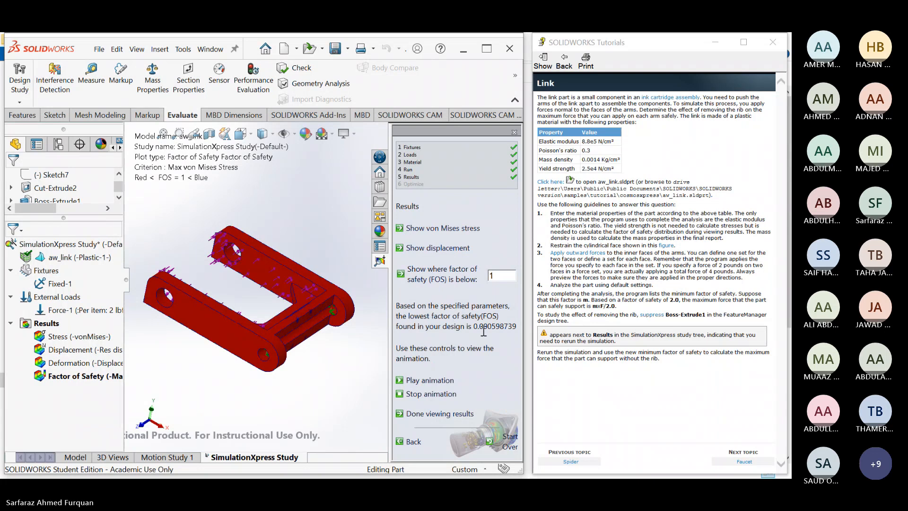
- Display the von Mises stress plot and check the force applied to the link's arms against it
double_click(78, 336)
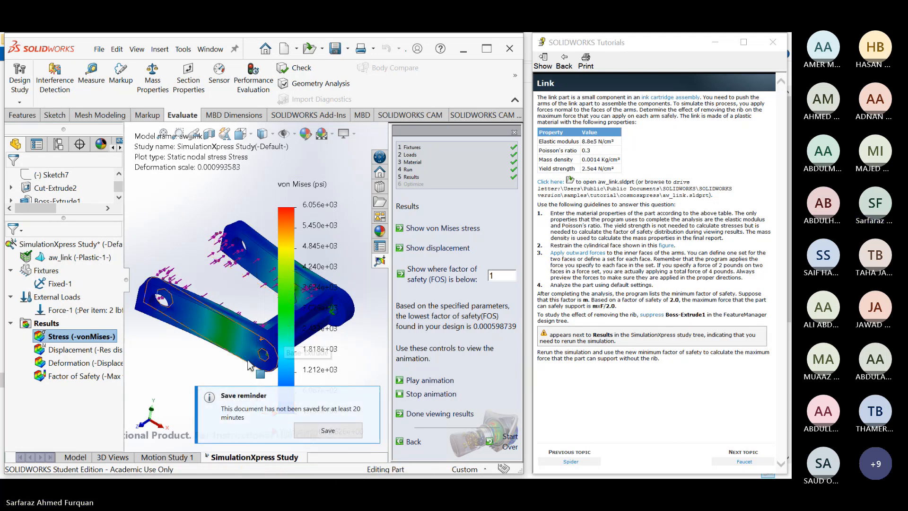
click(326, 434)
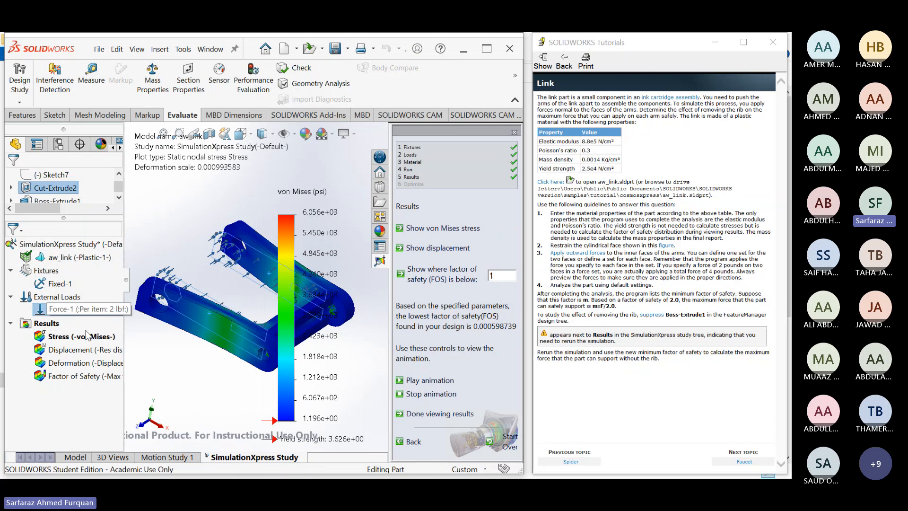
click(95, 310)
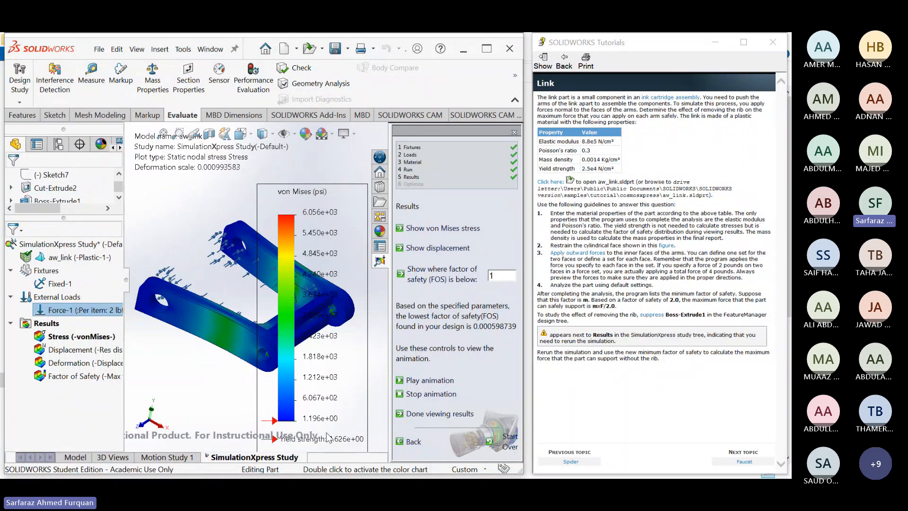
click(101, 310)
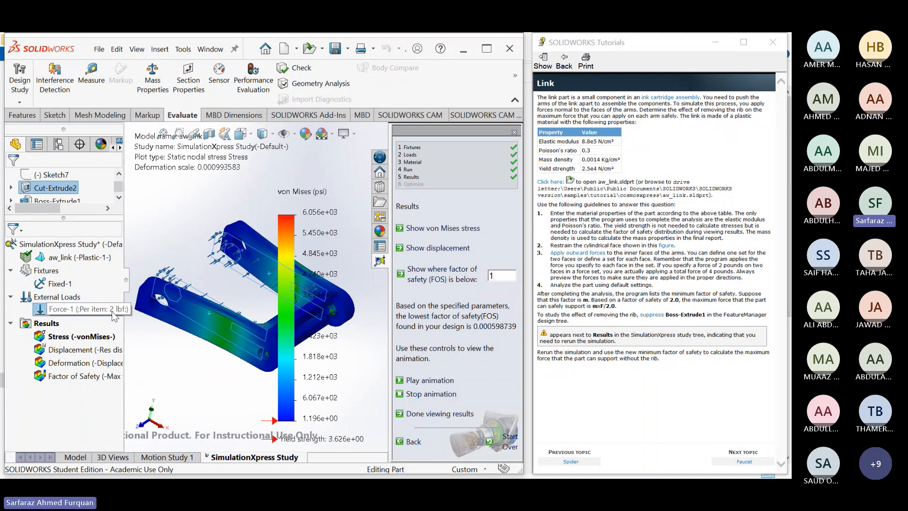
click(113, 310)
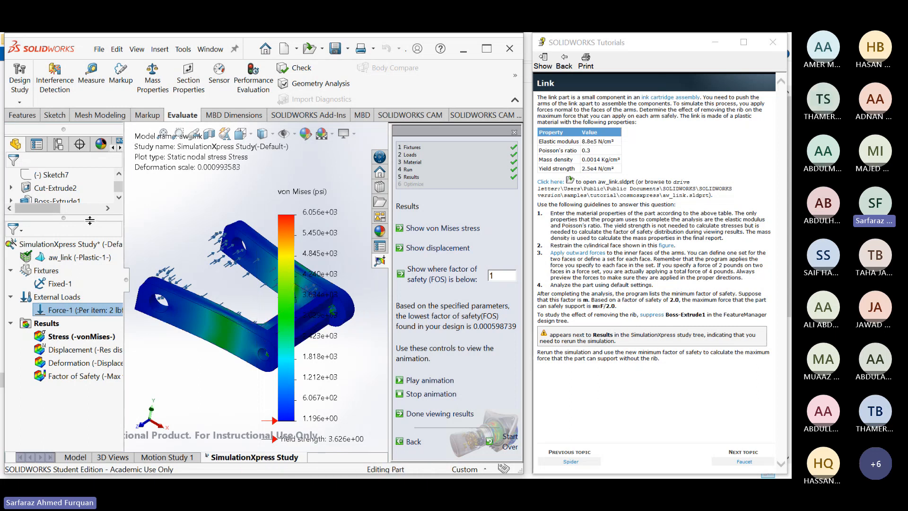
- Enlarge the feature tree area and suppress the rib feature Boss-Extrude1
drag(90, 309, 89, 304)
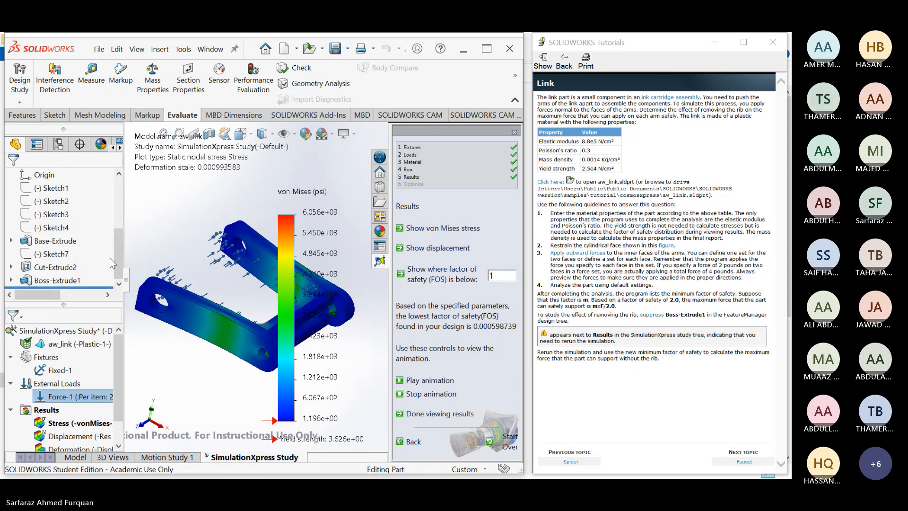
right_click(70, 282)
click(112, 187)
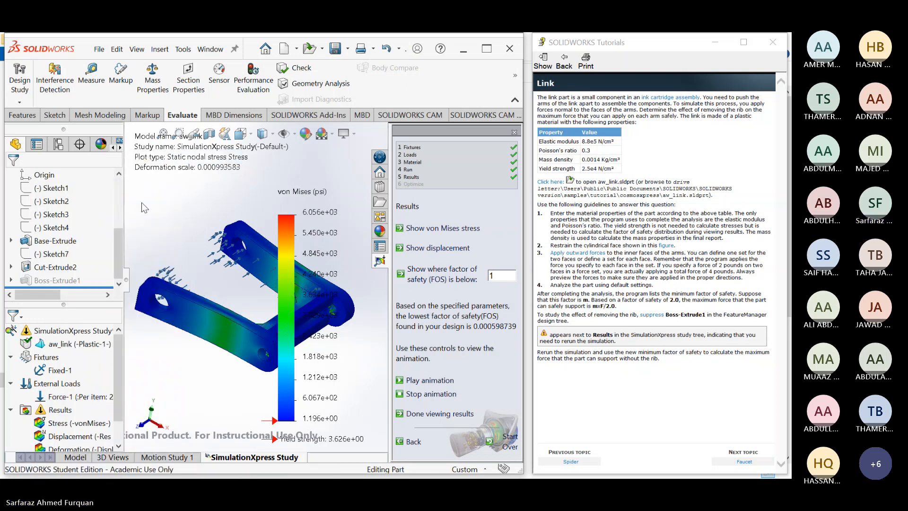
- Rerun the simulation on the link without its rib and accept the deformation to reach the factor of safety
middle_drag(225, 271, 307, 264)
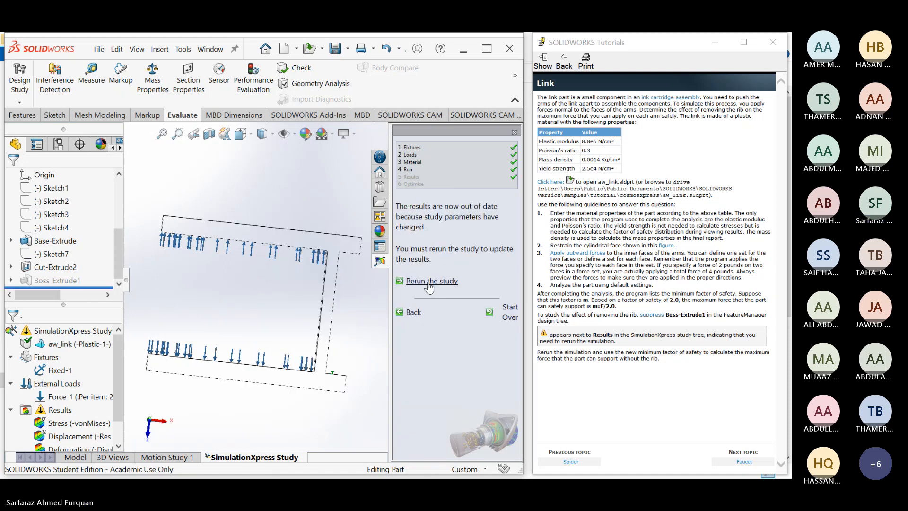
middle_drag(282, 328, 277, 304)
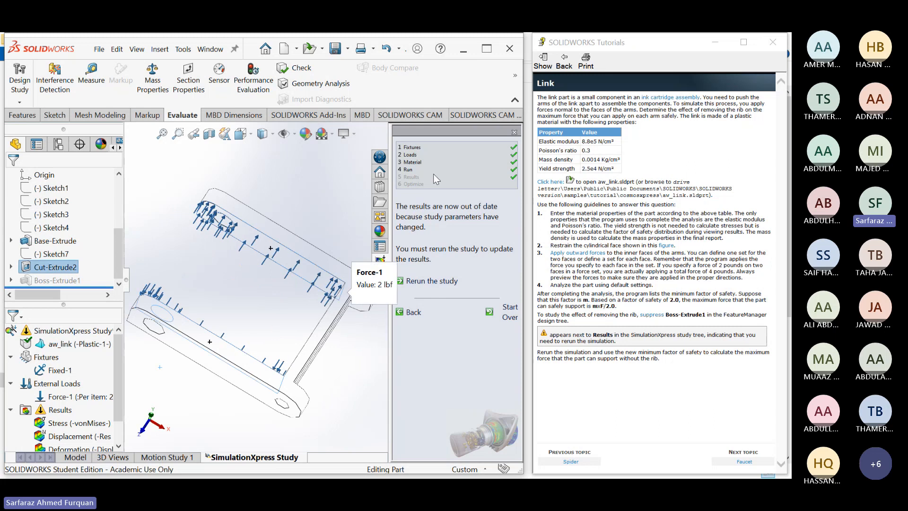
click(411, 170)
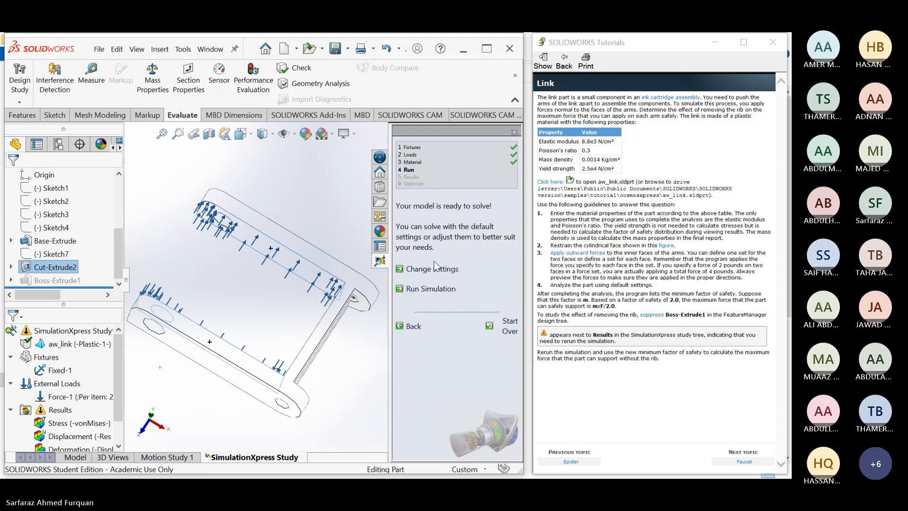
click(433, 288)
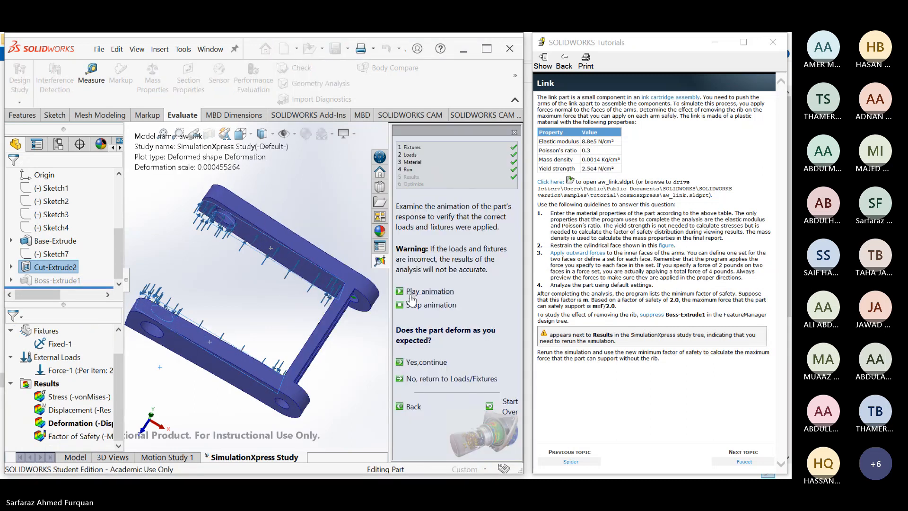
click(433, 362)
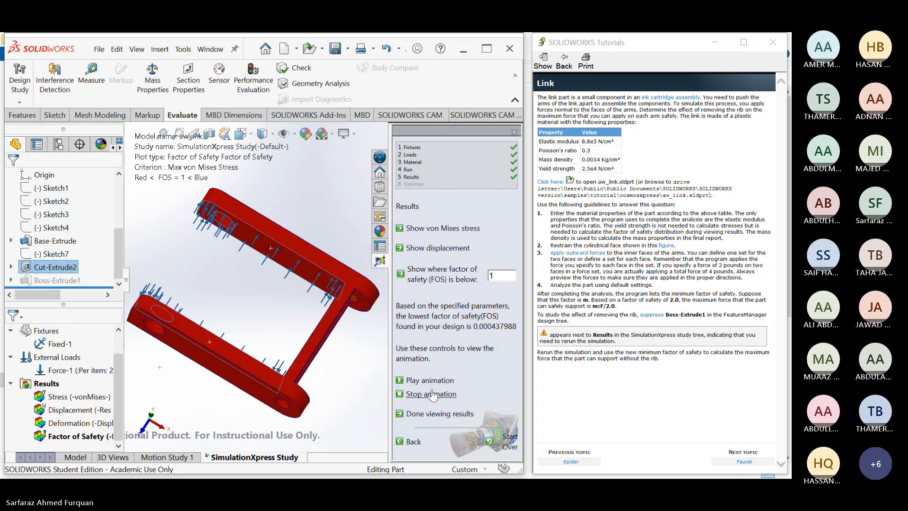
- Display the ribless link's von Mises stress plot and open the tutorial's Faucet topic
middle_drag(241, 347, 169, 348)
double_click(70, 396)
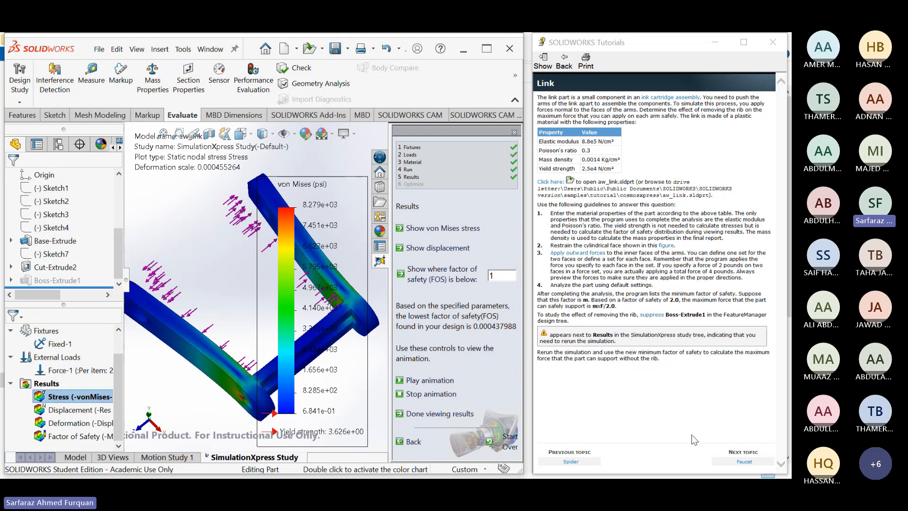
click(733, 463)
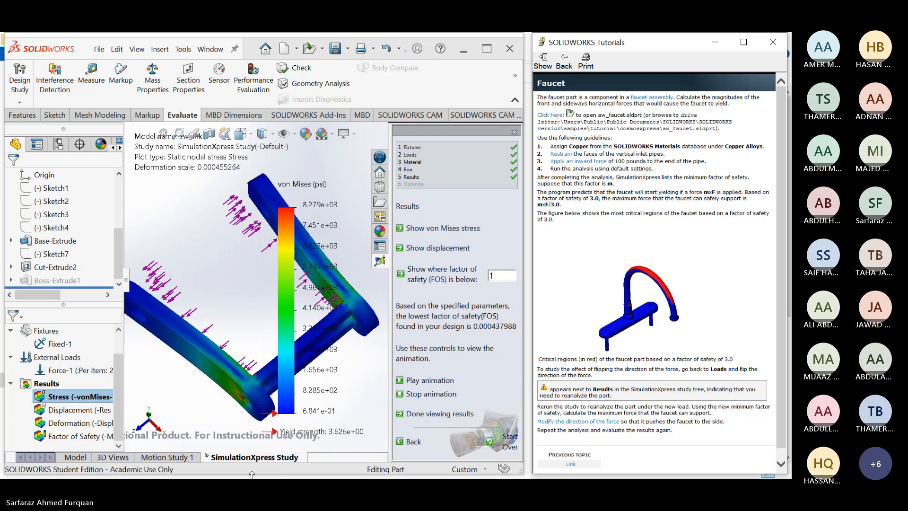
- Switch to the Microsoft Teams meeting window and stop sharing the screen
key(super)
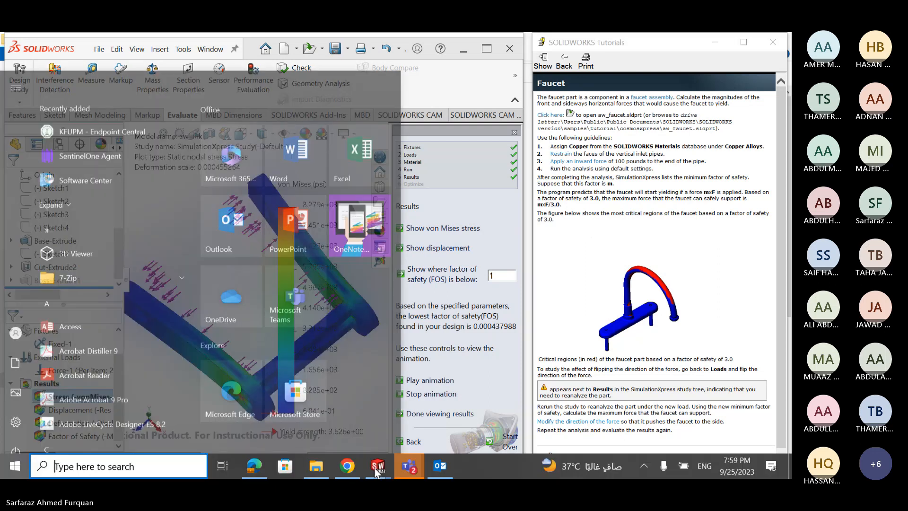
mouse_move(412, 474)
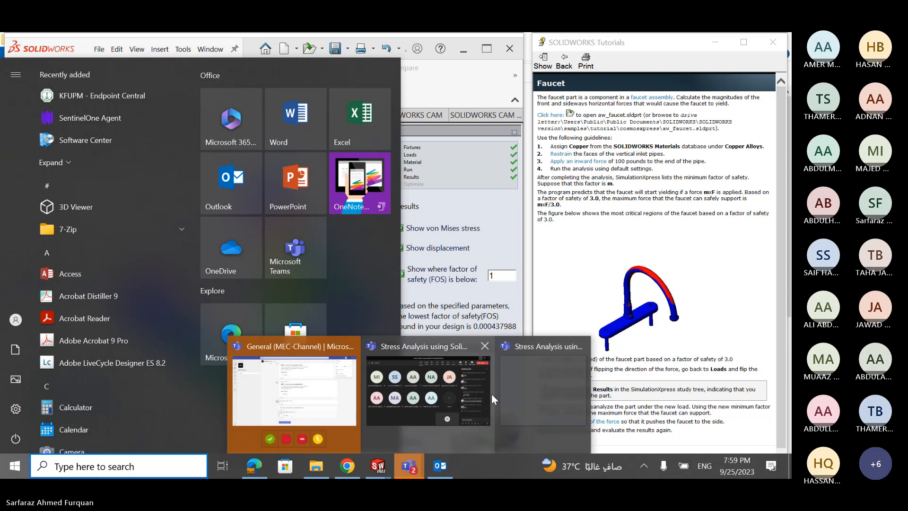
click(464, 396)
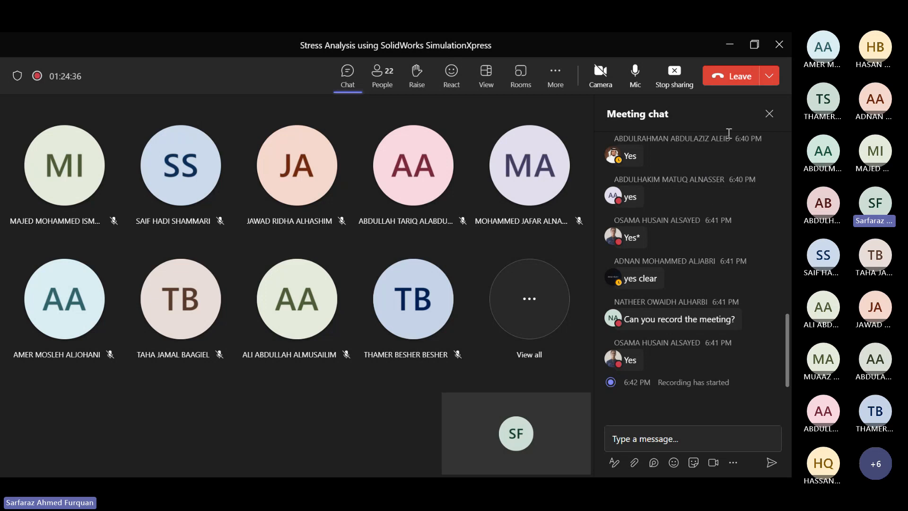
click(670, 79)
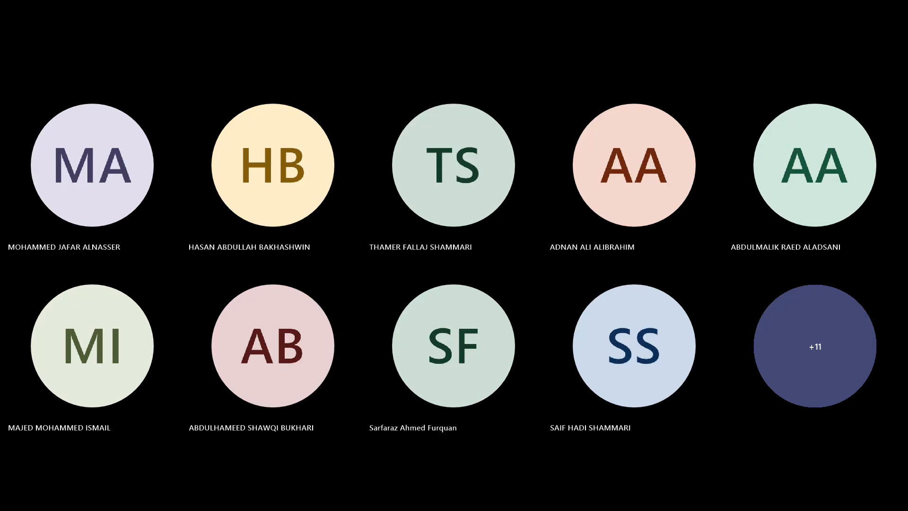